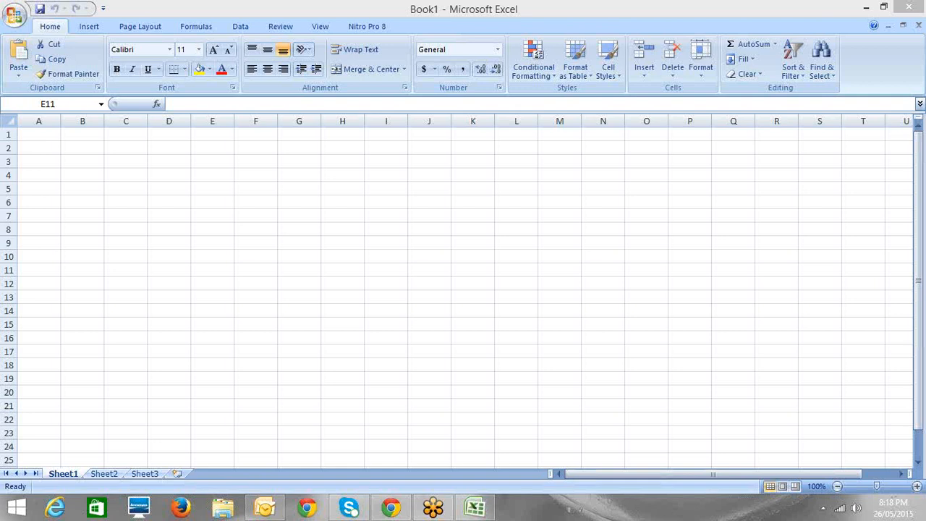
Search the installed apps for the recorder, open Sound Recorder and start an audio recording
key("XF86AudioRaiseVolume")
key("super")
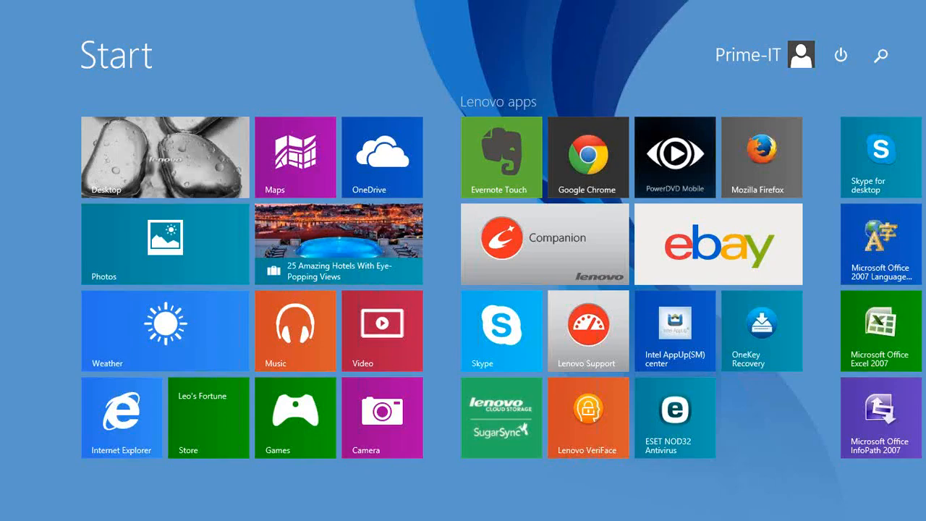
type("recorder")
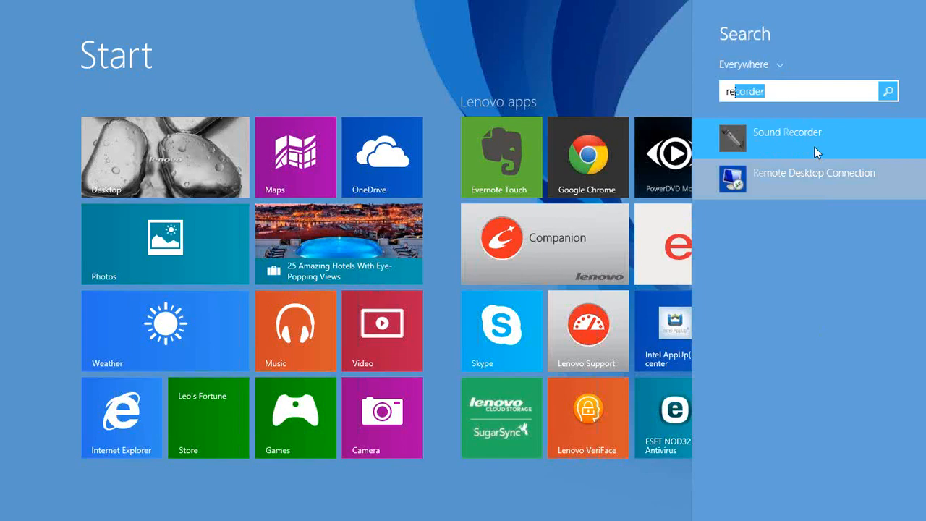
left_click(814, 146)
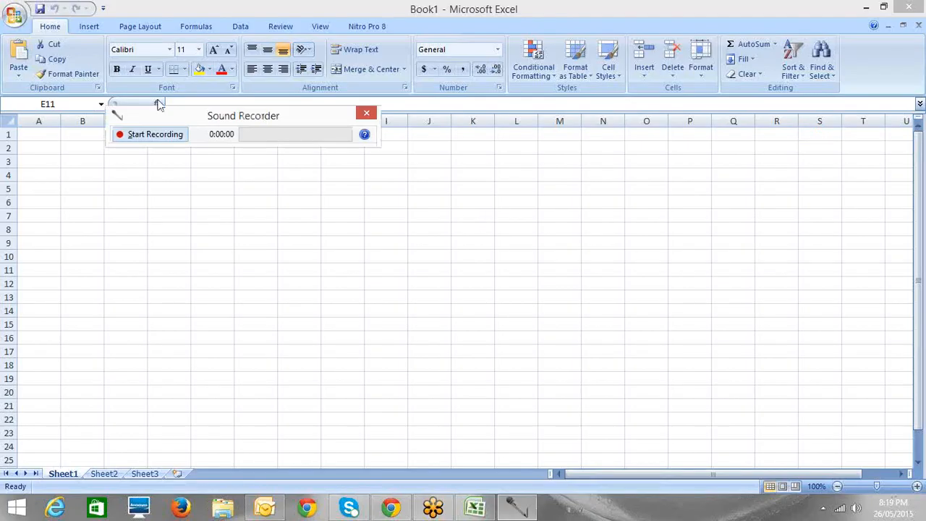
left_click(123, 142)
Switch back to the Excel workbook and enter the heading "APP------Project Mgmt" in cell B2 of Sheet1
left_click(189, 248)
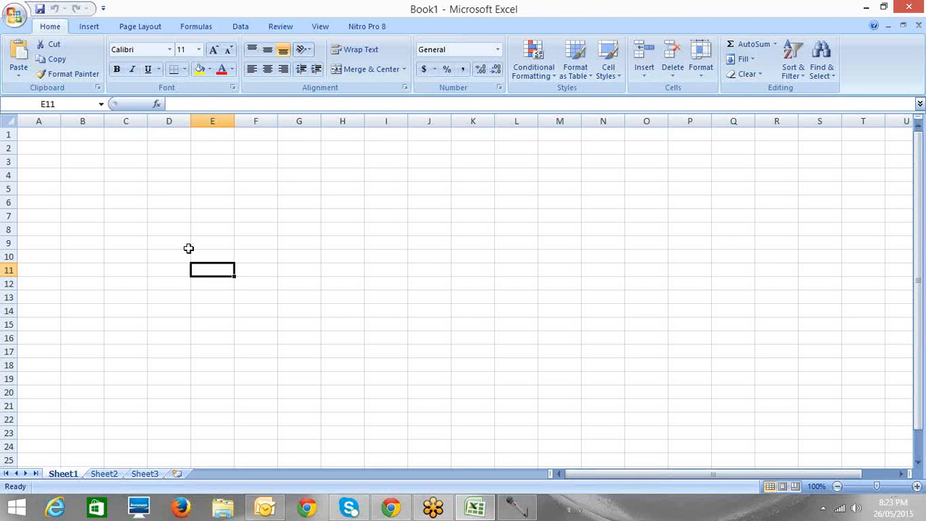
key("Up")
key("Up")
key("Up")
key("Up")
key("Up")
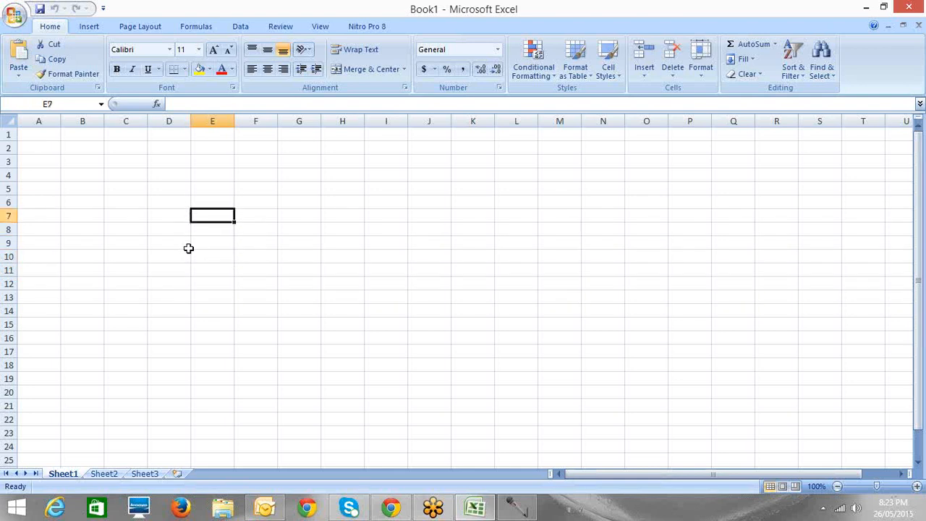
key("Left")
key("Left")
key("Left")
key("Up")
key("Up")
key("Up")
key("Up")
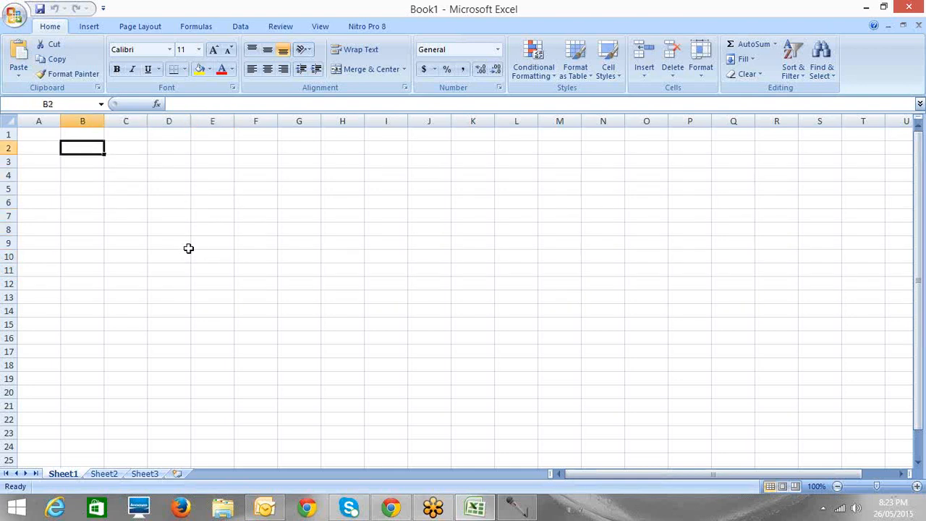
type("APP")
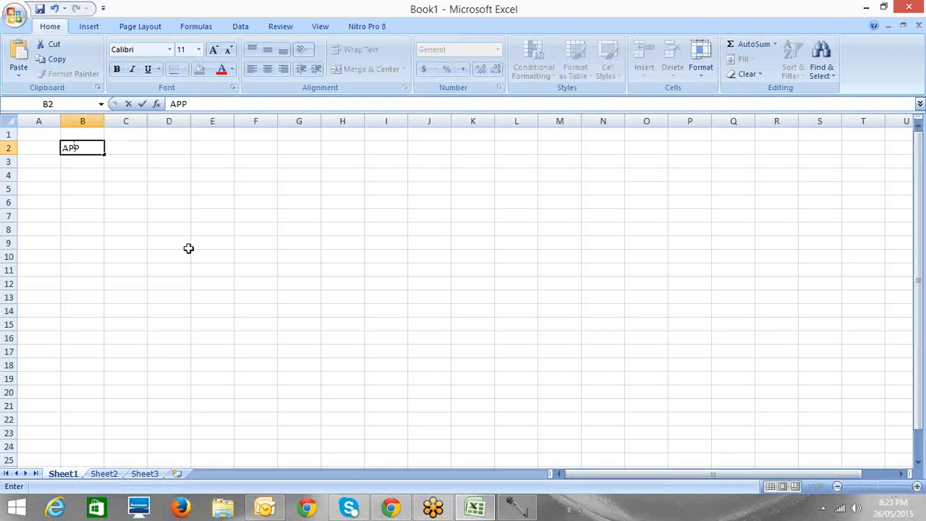
type("------Project Mgmt")
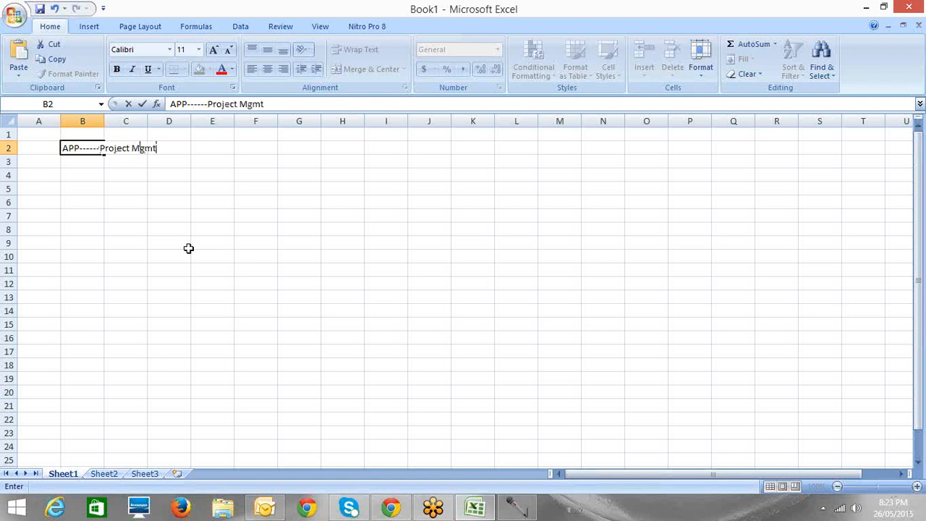
key("Return")
Enter the list heading "Objects:" in cell B4, leaving row 3 empty below the title
key("Return")
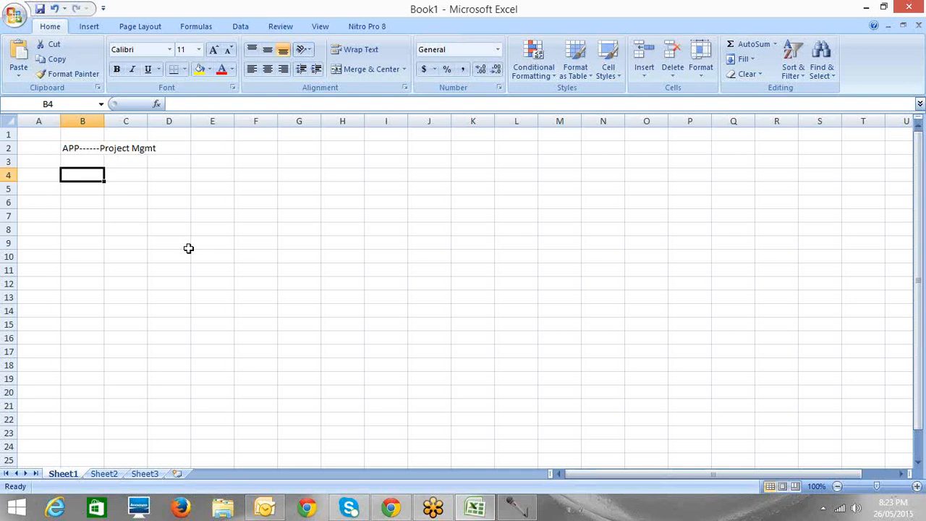
type("Objecgts")
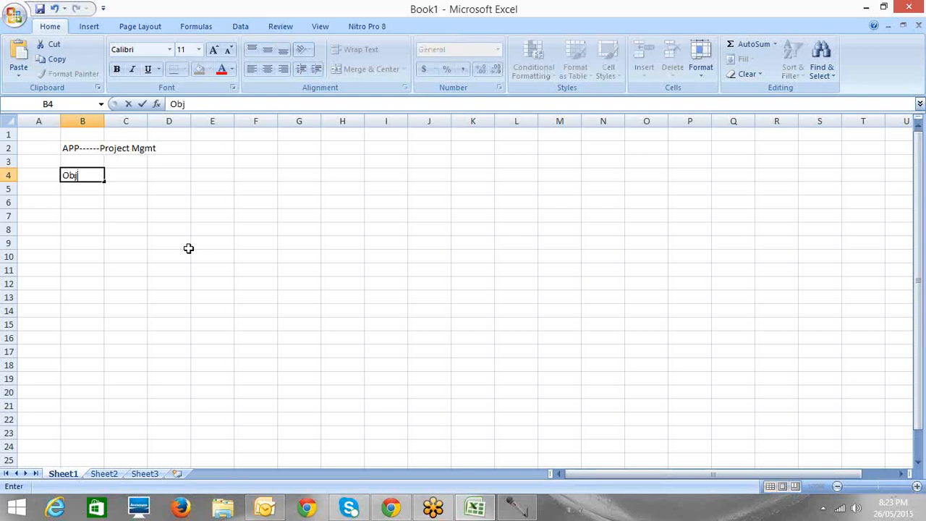
key("BackSpace")
key("BackSpace")
key("BackSpace")
type("ts:")
key("Return")
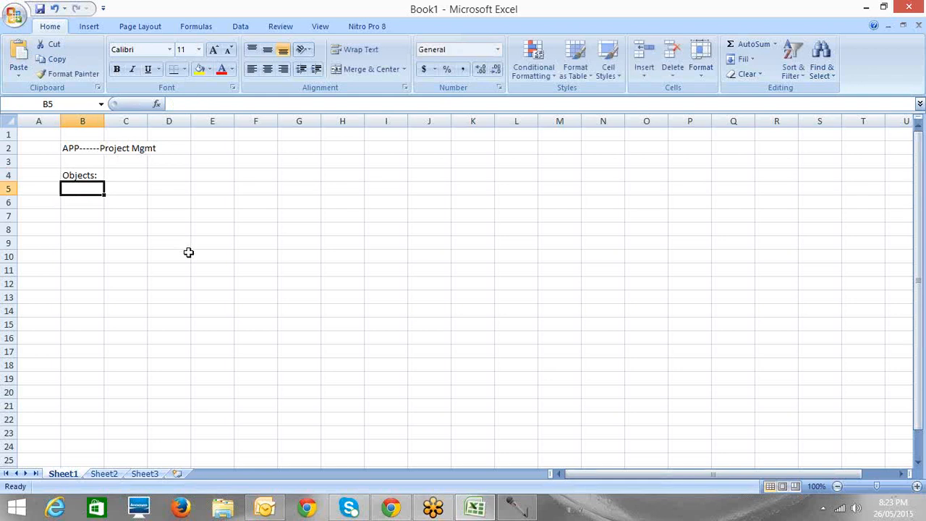
Enter "Clients" in cell B5 as the first object, without a trailing colon
type("C")
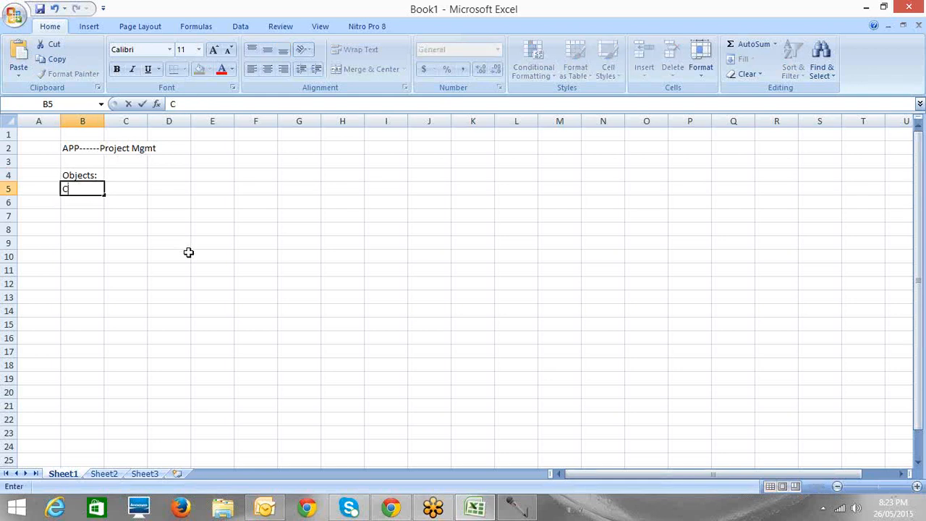
type("lients:")
left_click(86, 203)
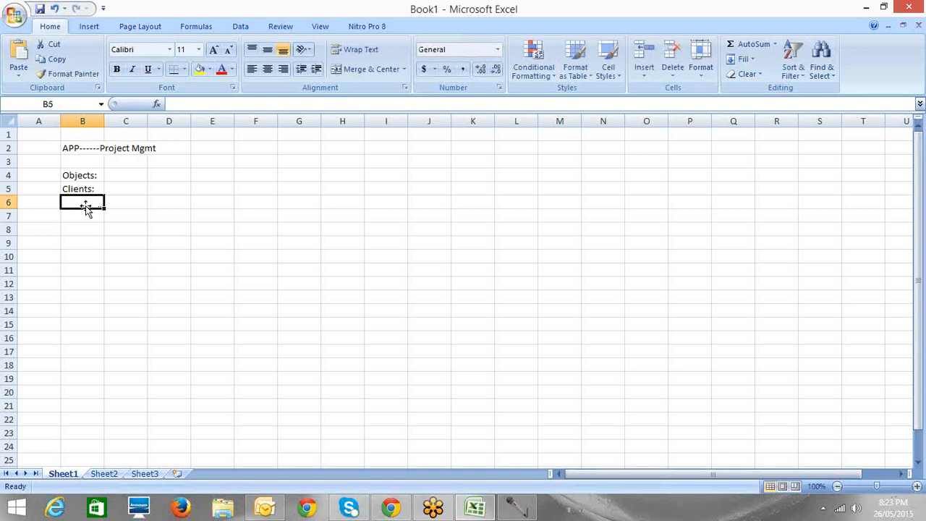
left_click(99, 189)
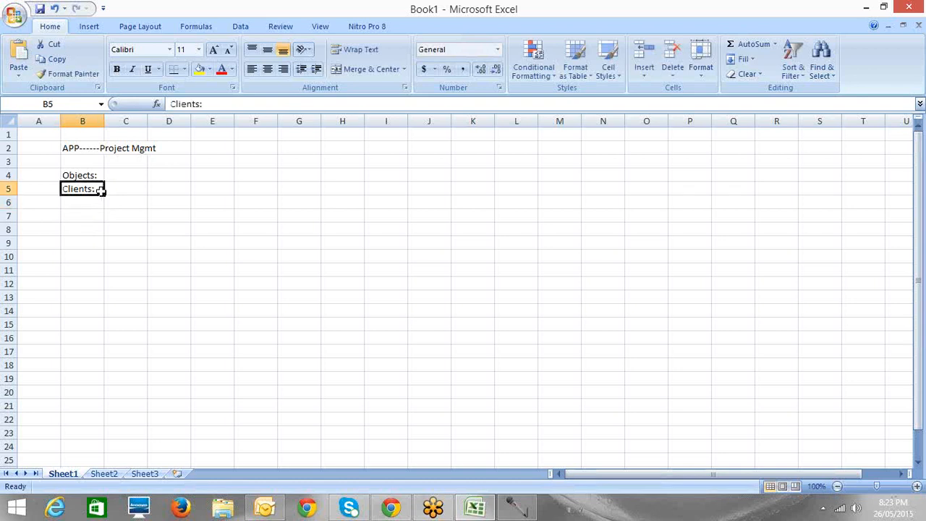
double_click(101, 188)
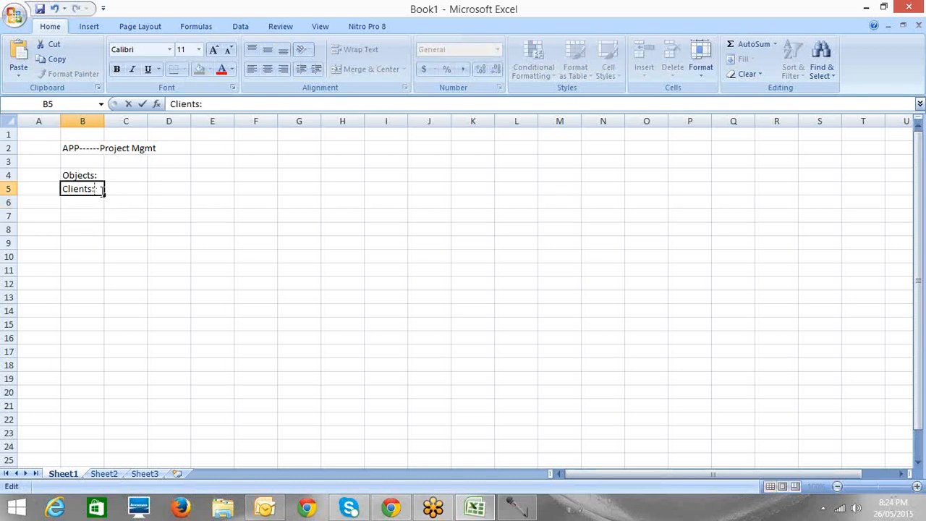
key("BackSpace")
Enter "Project" in cell B6 as the second object in the list
left_click(78, 203)
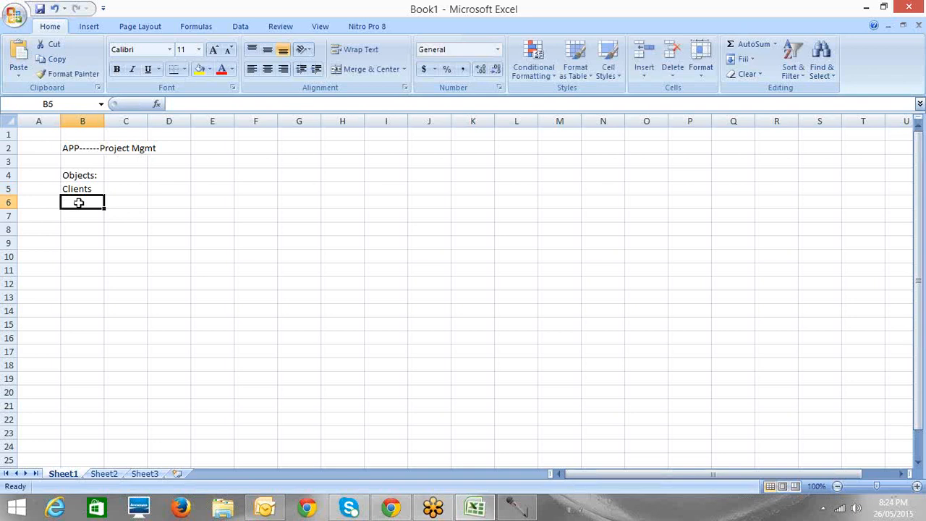
type("Project")
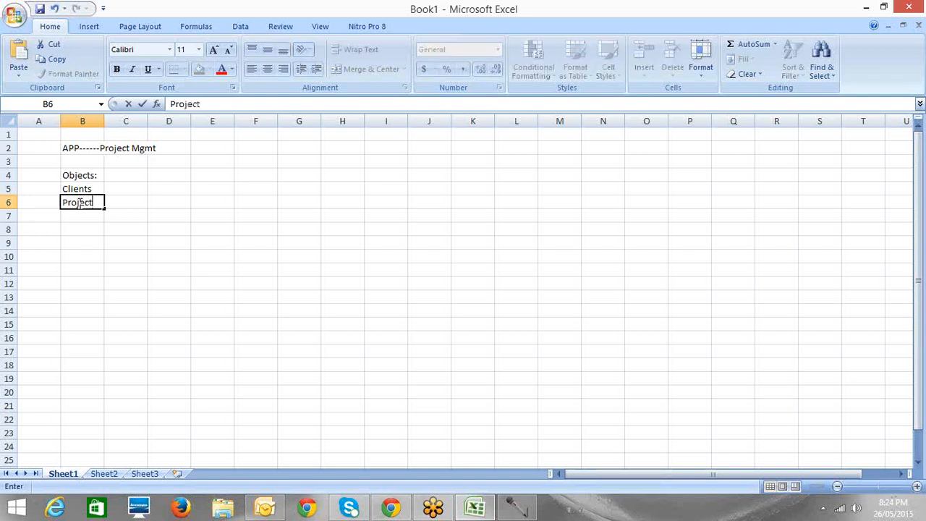
key("Return")
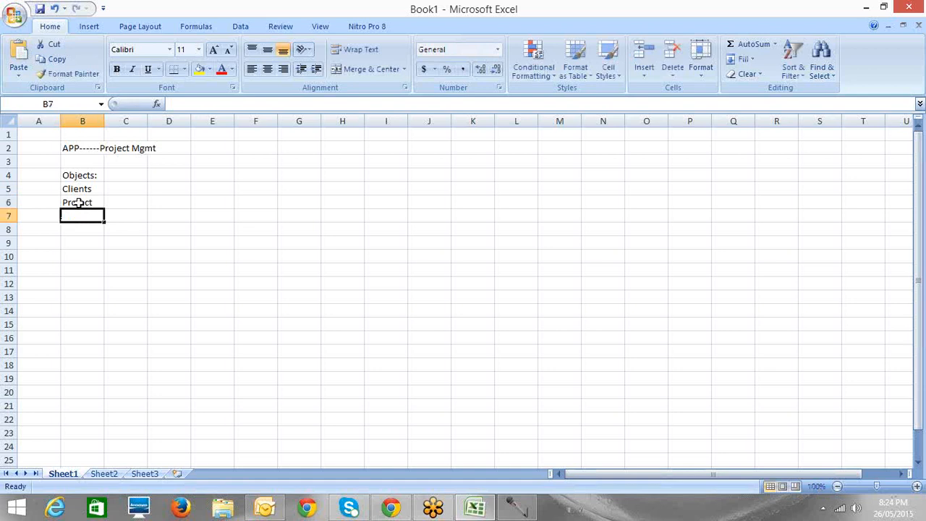
Enter "Consultant" in cell B7 below the Project entry
type("Consultan")
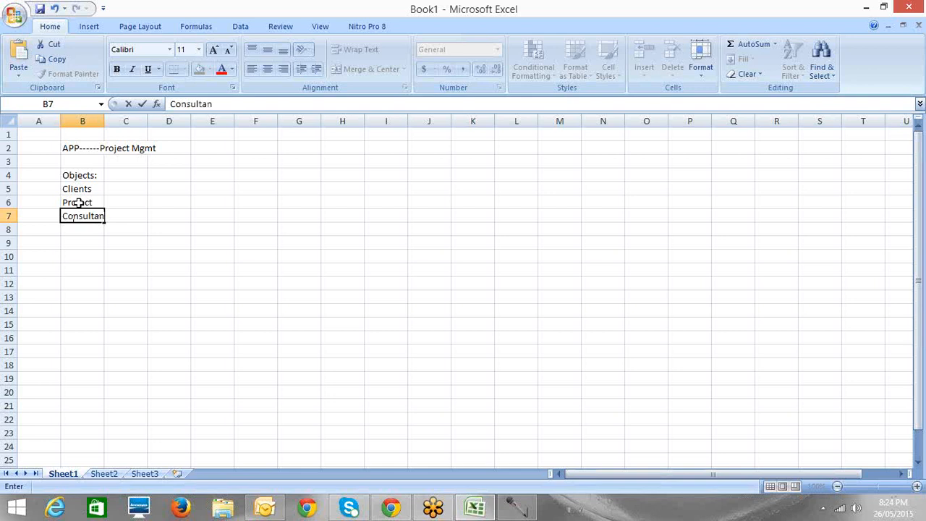
type("t")
left_click(84, 229)
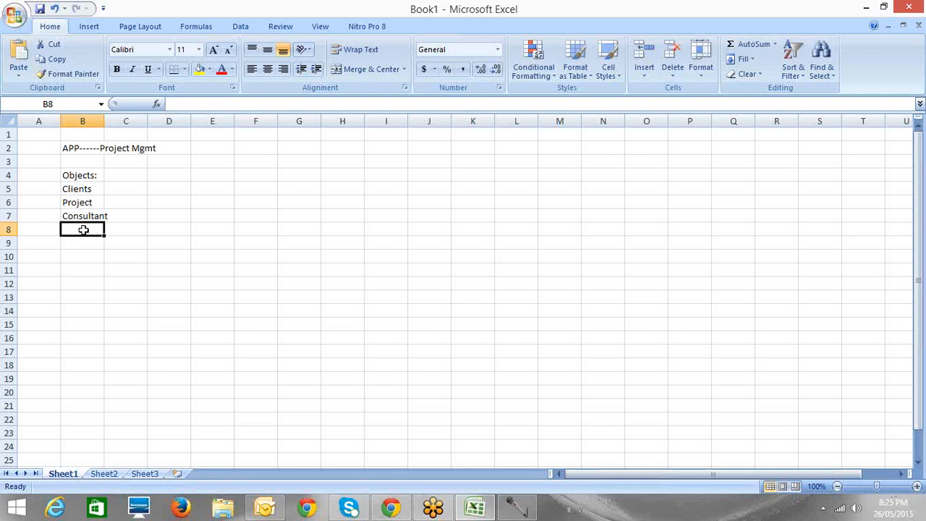
Enter "Team" in cell B8 below the Consultant entry
key("Up")
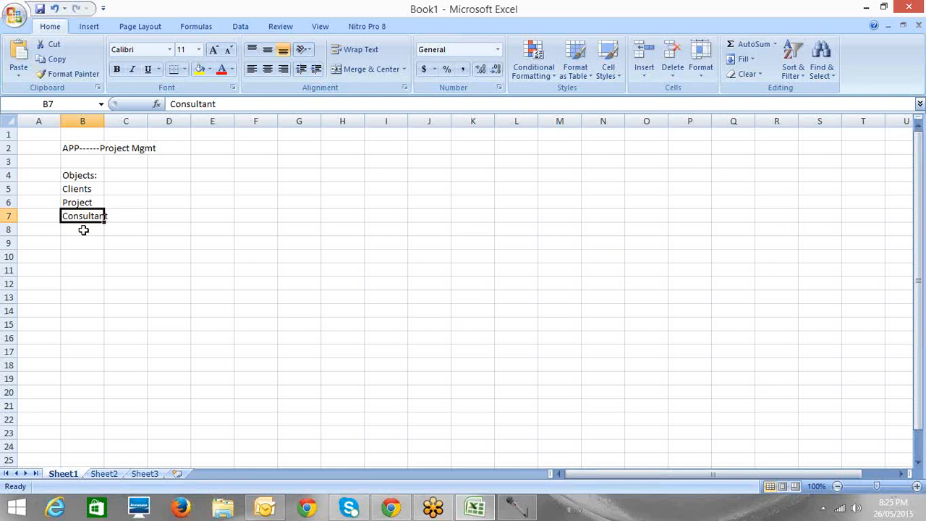
left_click(83, 229)
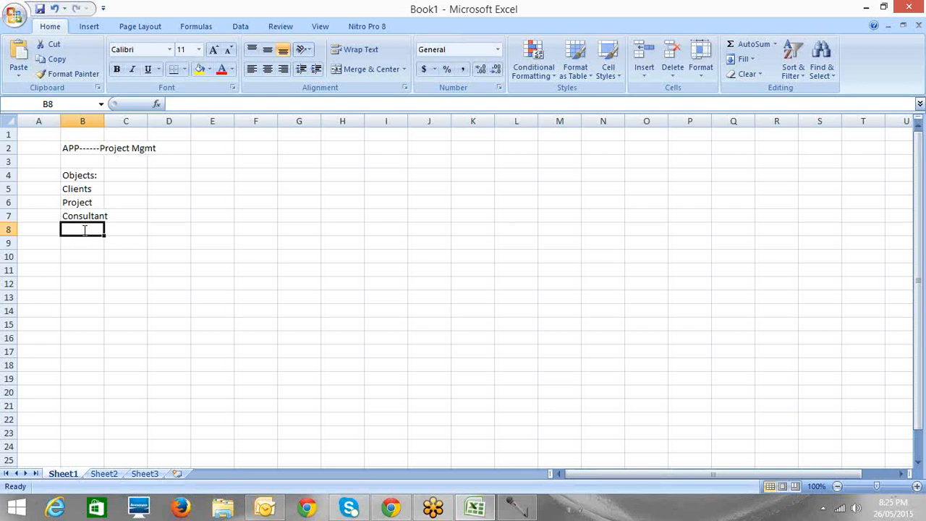
type("Team")
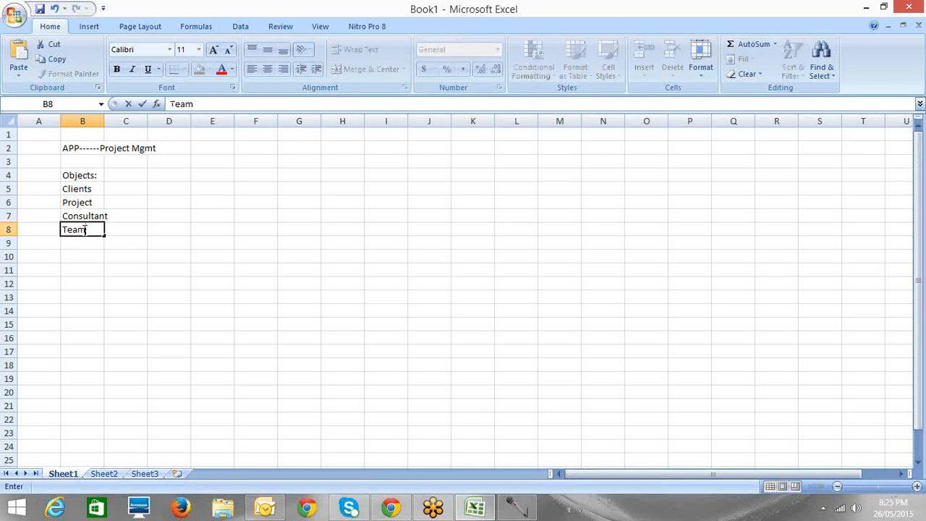
key("Return")
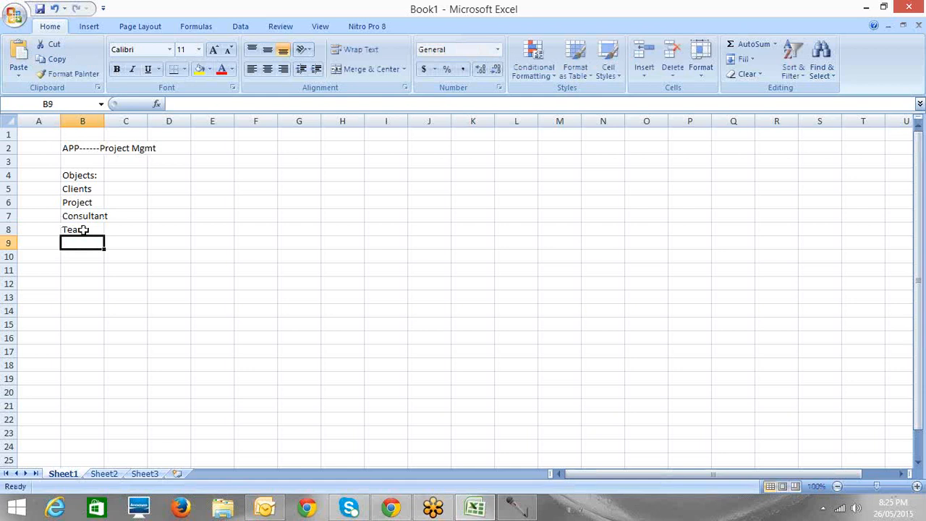
Move the Team entry from cell B8 to B7, replacing Consultant
key("Up")
key("Up")
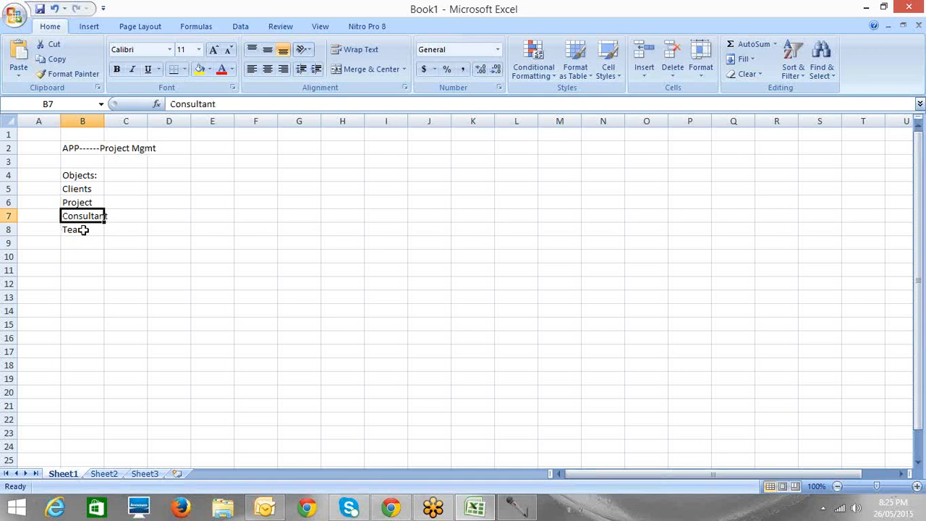
left_click(84, 229)
key("Up")
left_click(84, 229)
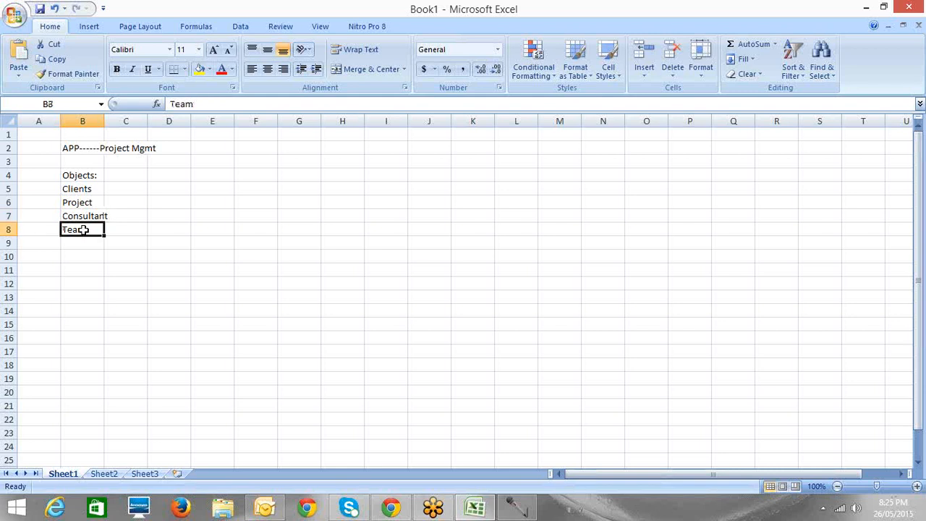
key("ctrl+x")
key("Up")
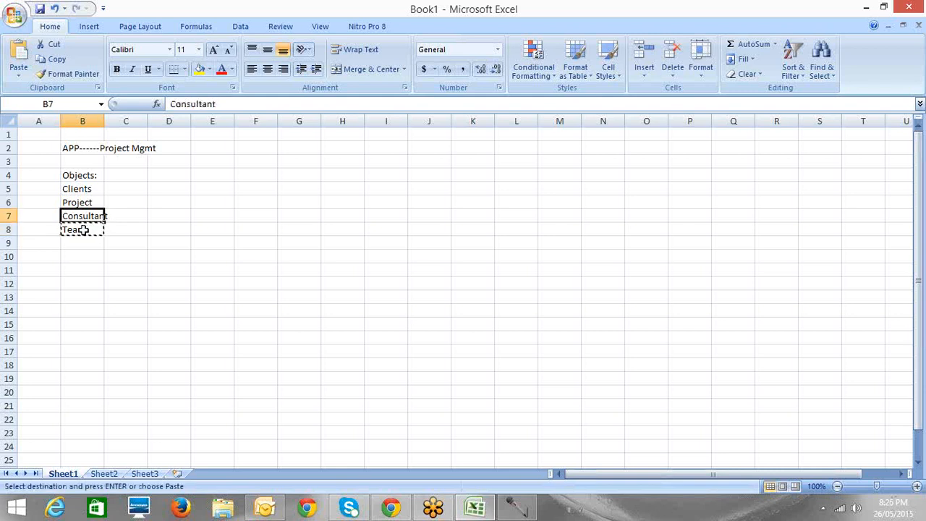
key("Return")
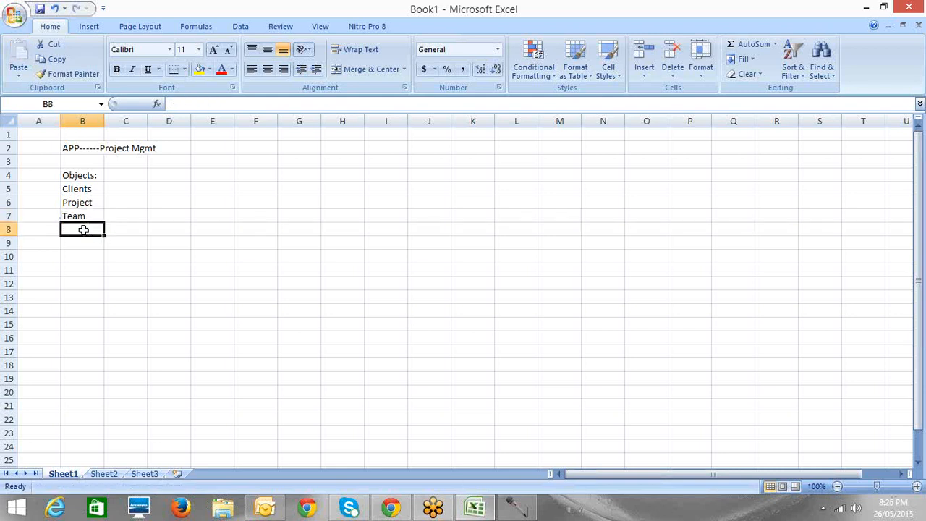
key("Up")
key("Up")
key("Up")
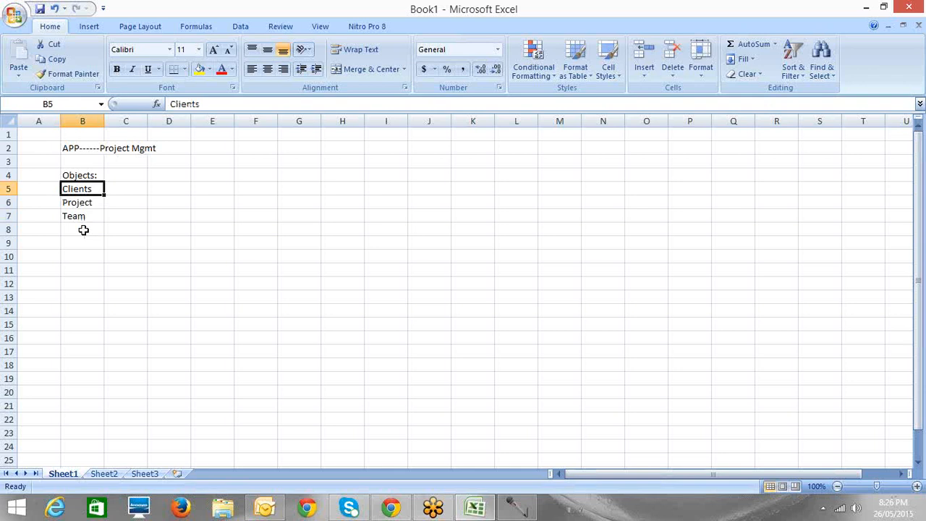
key("Left")
key("Right")
key("Down")
key("Down")
key("Down")
key("Up")
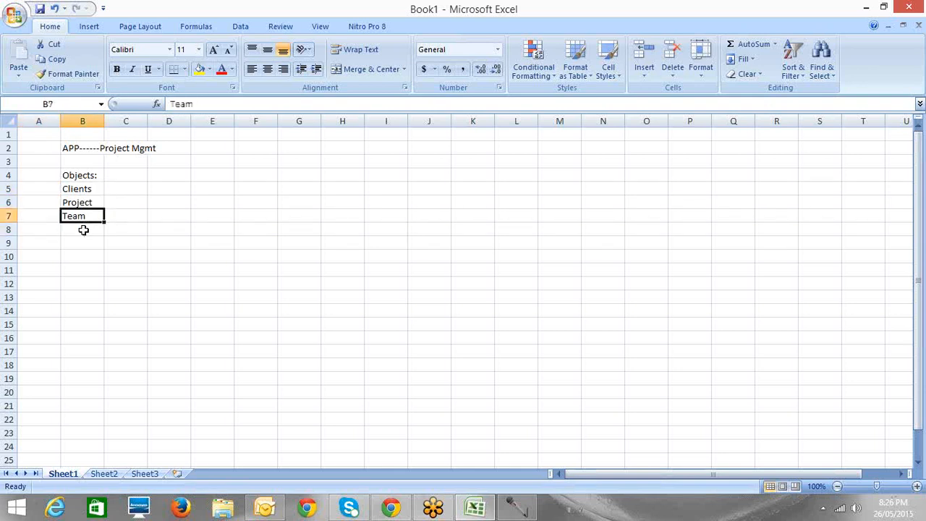
key("Up")
key("Up")
key("Down")
key("Down")
key("Down")
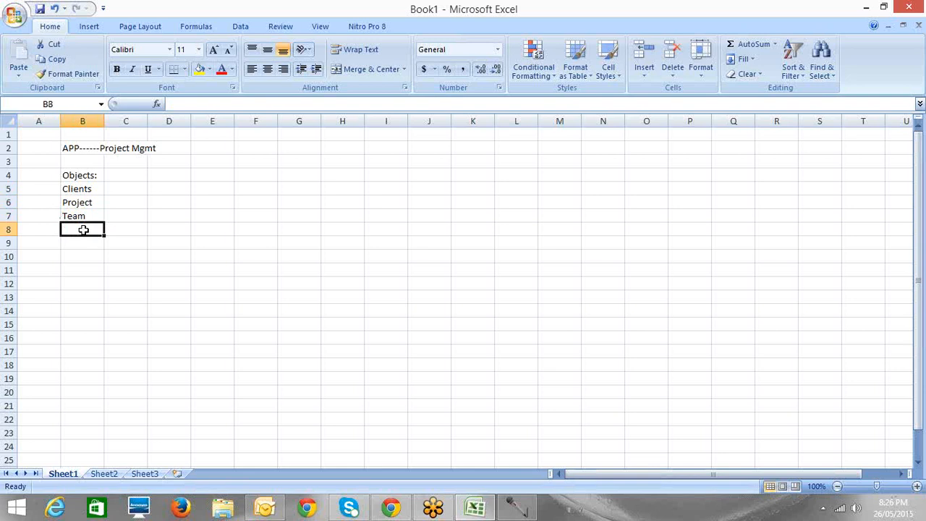
key("Up")
key("Up")
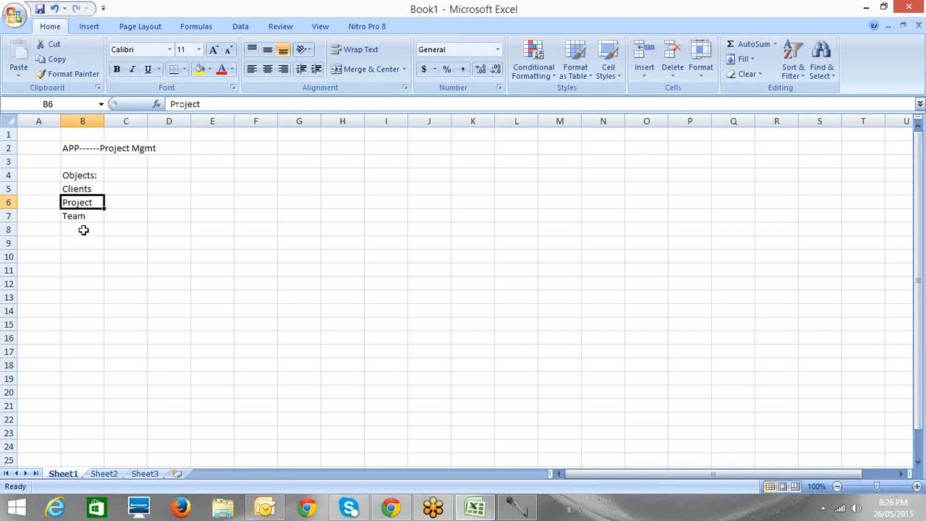
key("Up")
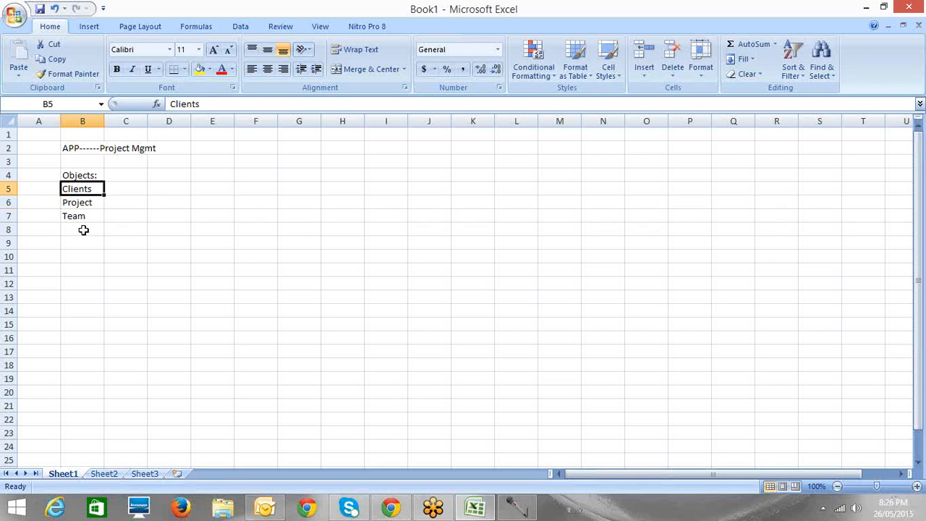
key("Down")
key("Down")
key("Down")
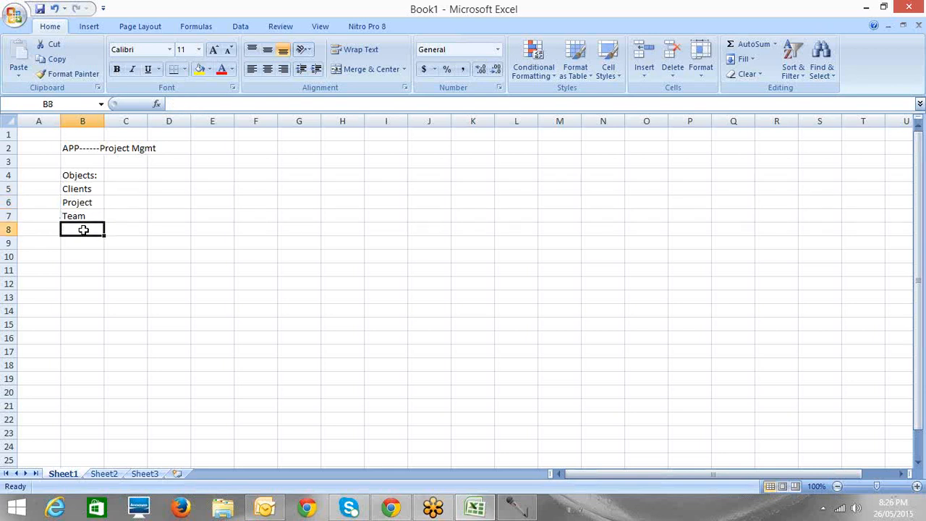
key("Right")
key("Right")
key("Right")
key("Right")
key("Right")
key("Right")
key("Up")
key("Up")
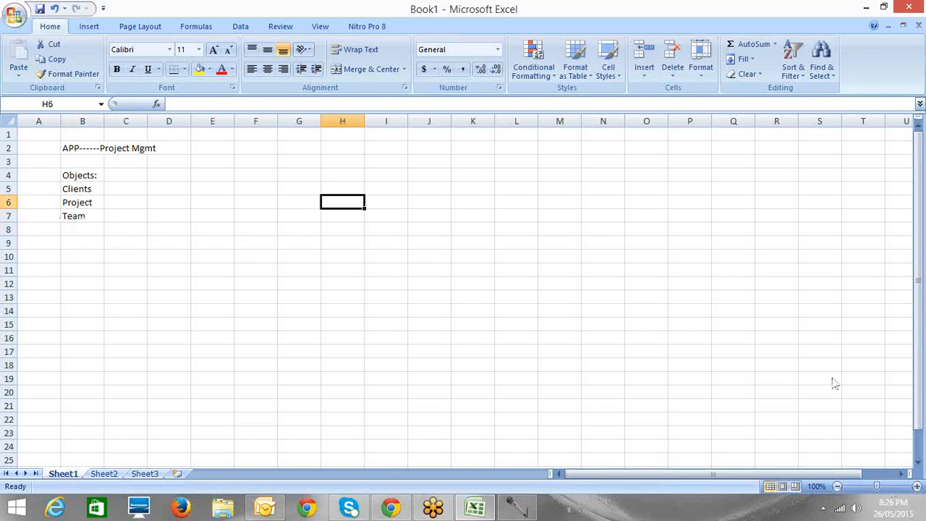
left_click(782, 405)
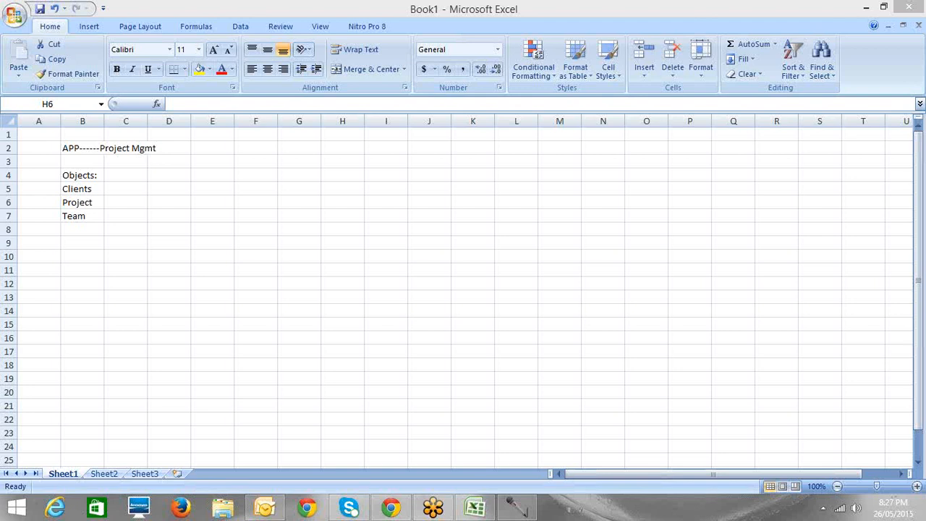
left_click(78, 230)
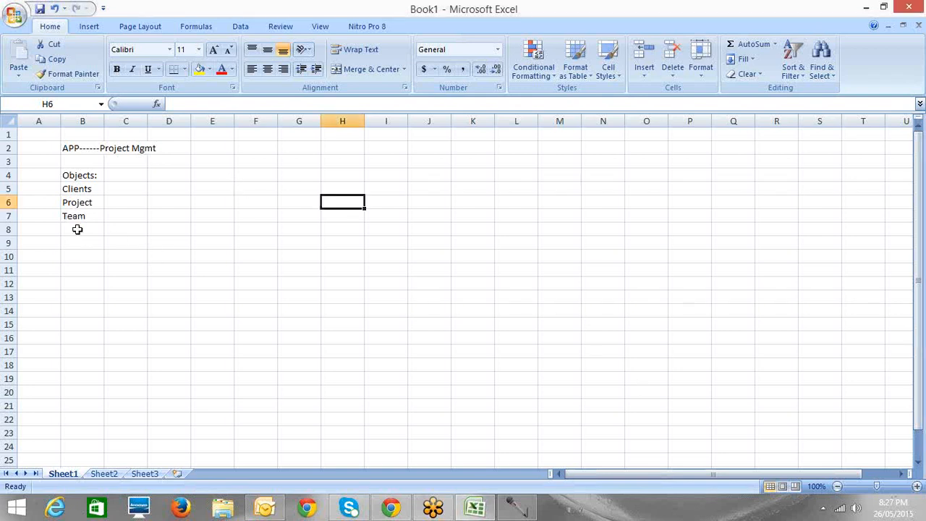
left_click(78, 230)
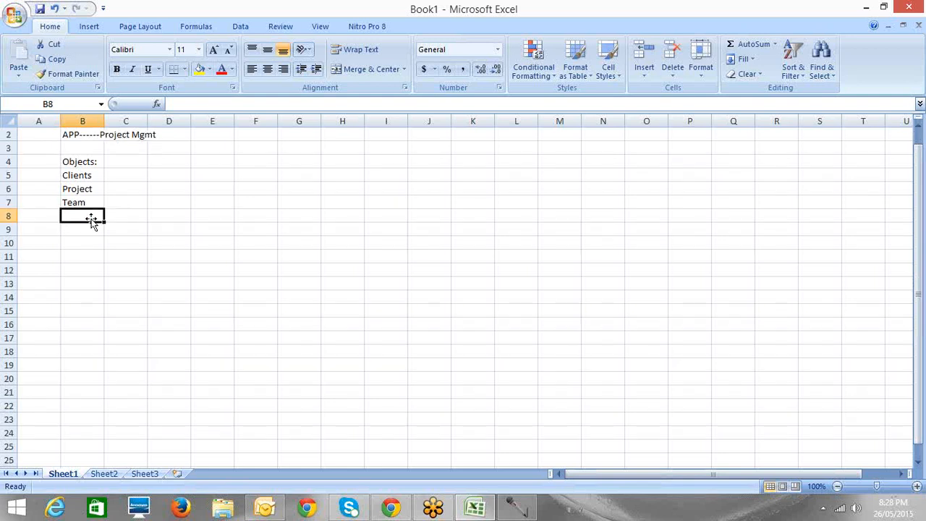
scroll(90, 213, "down", 1)
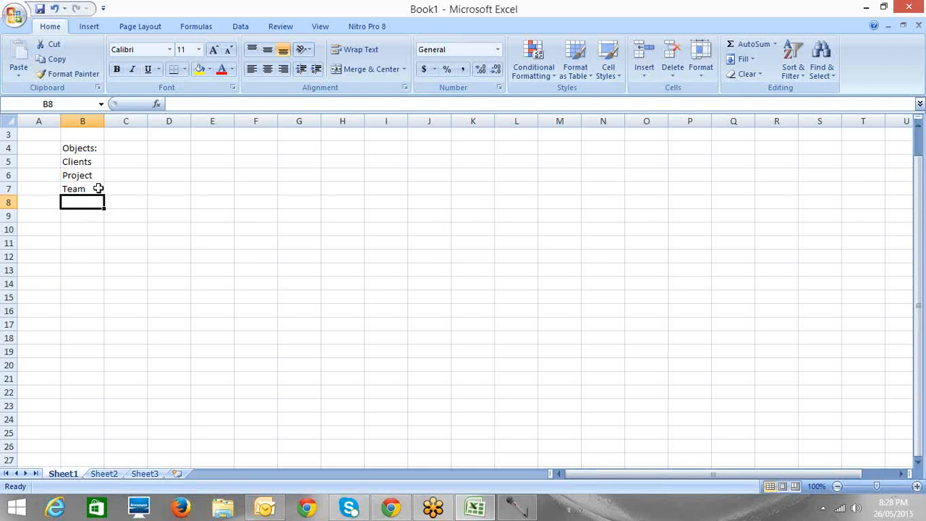
Extend the Team entry in cell B7 to read "Team: Users"
left_click(98, 188)
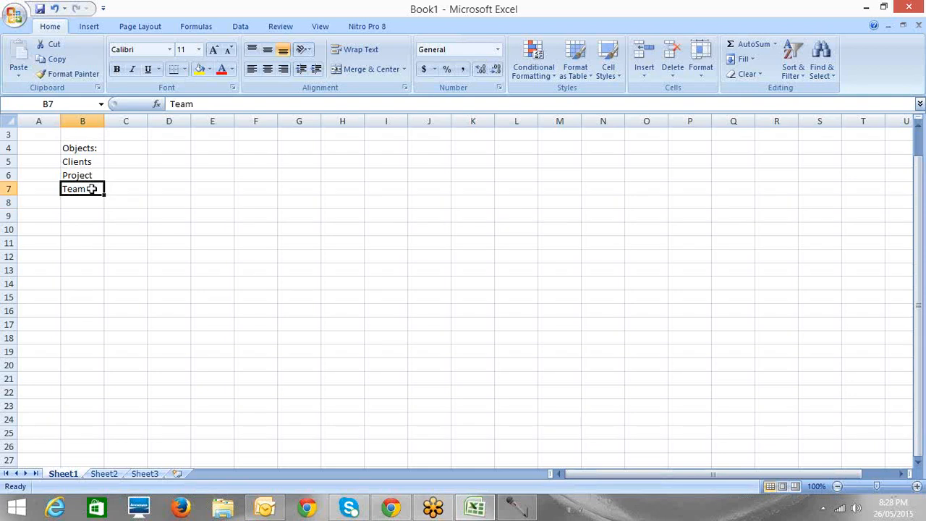
left_click(118, 194)
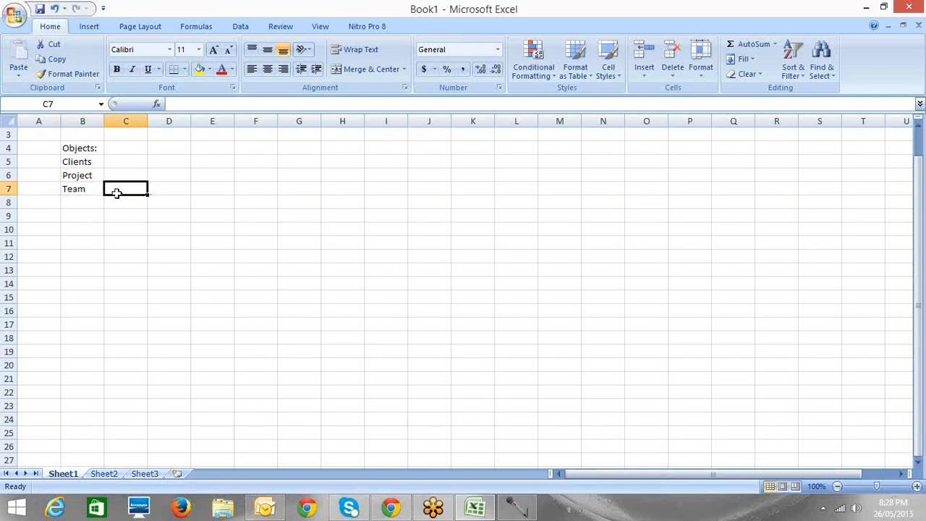
double_click(94, 188)
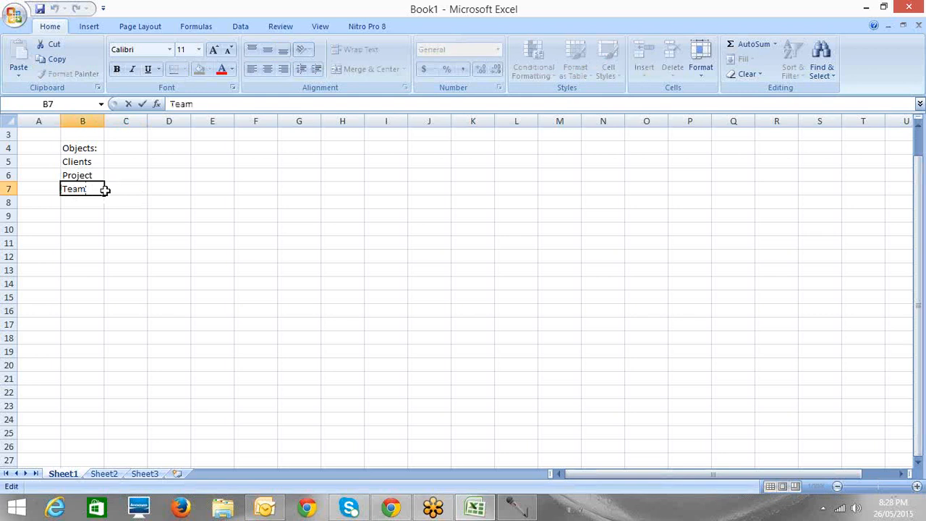
type(": Users")
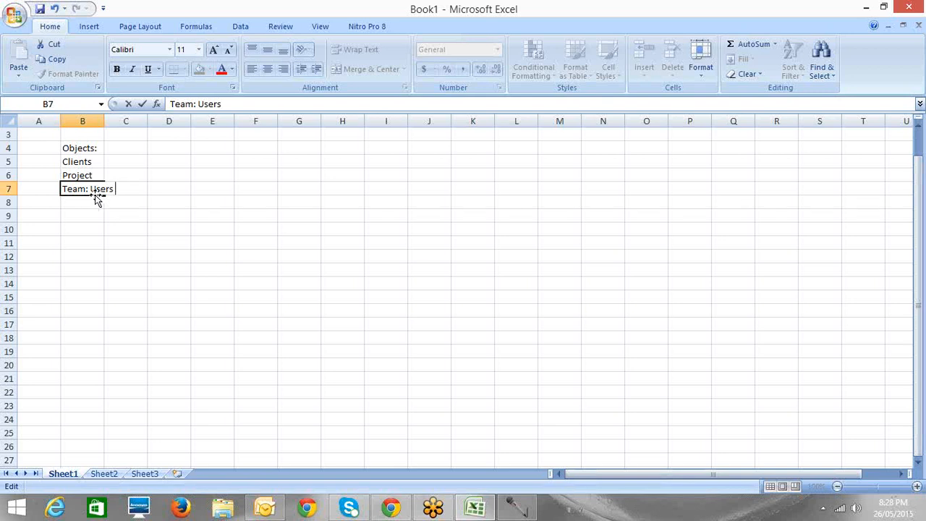
left_click(86, 202)
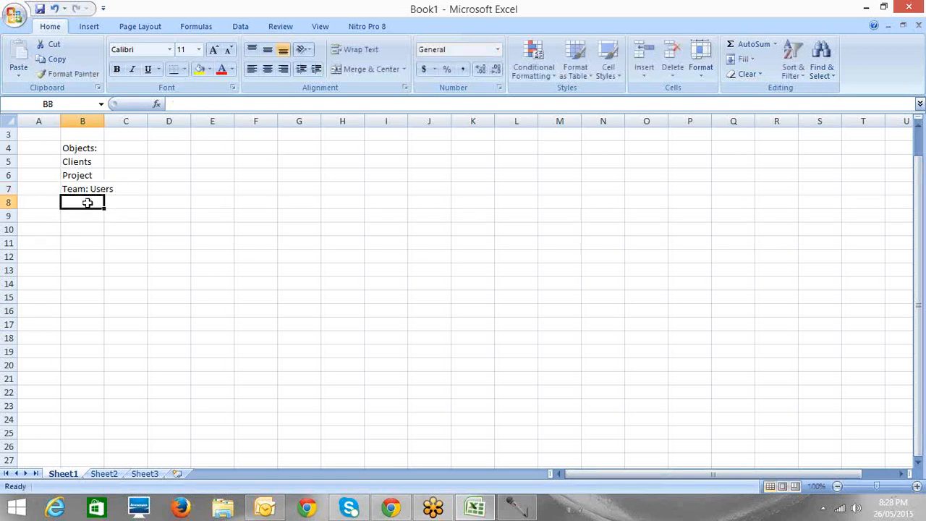
Extend the Clients entry in cell B5 to read "Clients: accounts or contacts"
double_click(96, 162)
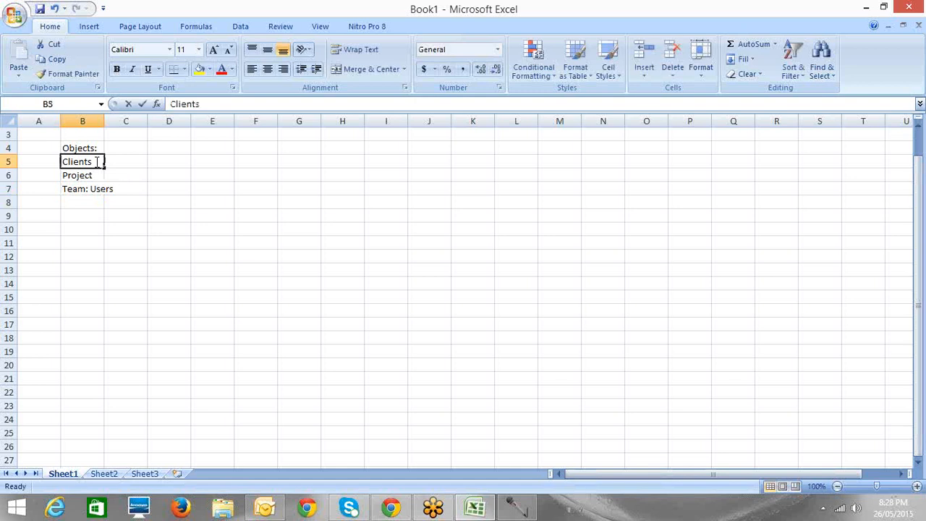
type(":")
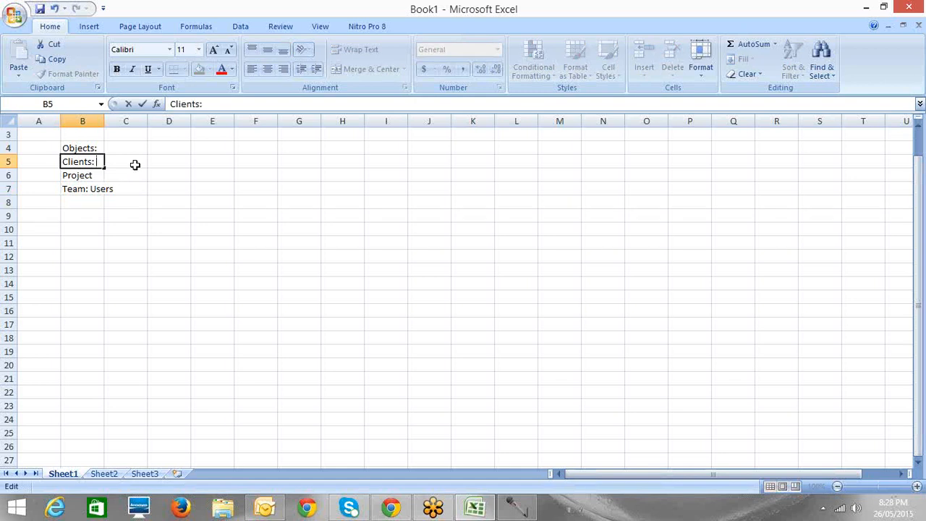
type(" accounts or con")
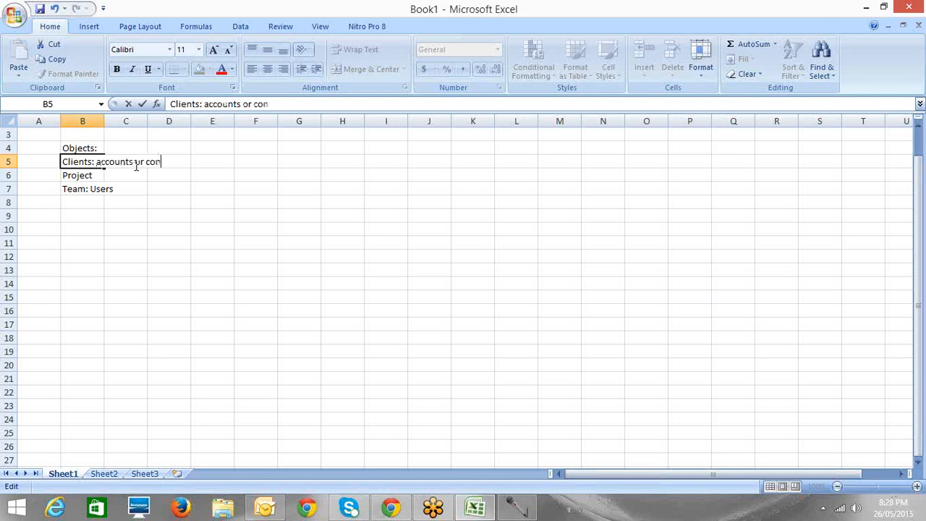
type("tacts")
Extend the Project entry in cell B6 to read "Project: will be a custom objects"
left_click(95, 176)
double_click(107, 176)
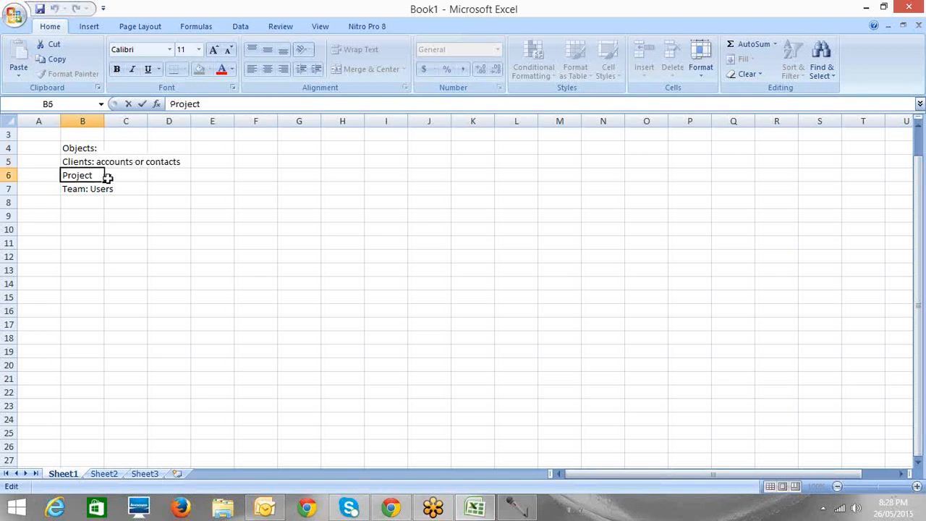
type(": will be an")
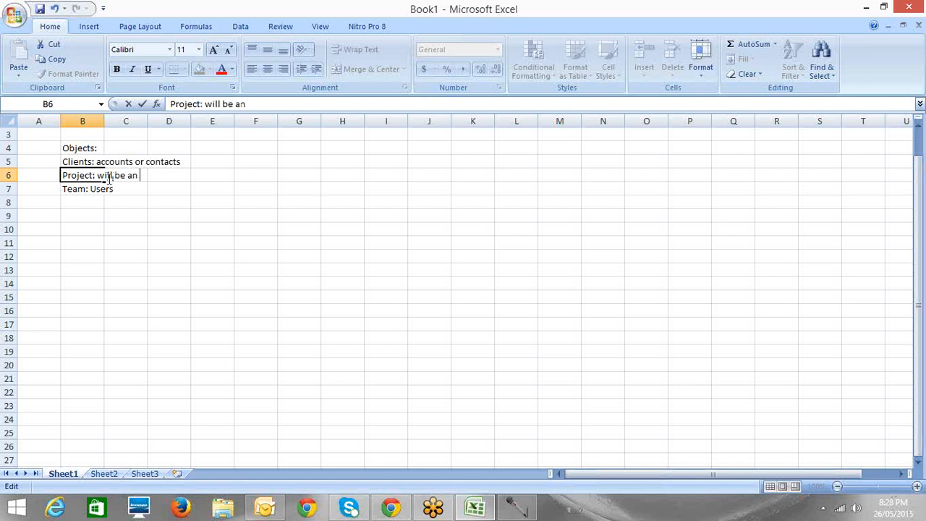
key("BackSpace")
key("BackSpace")
type("custom objects")
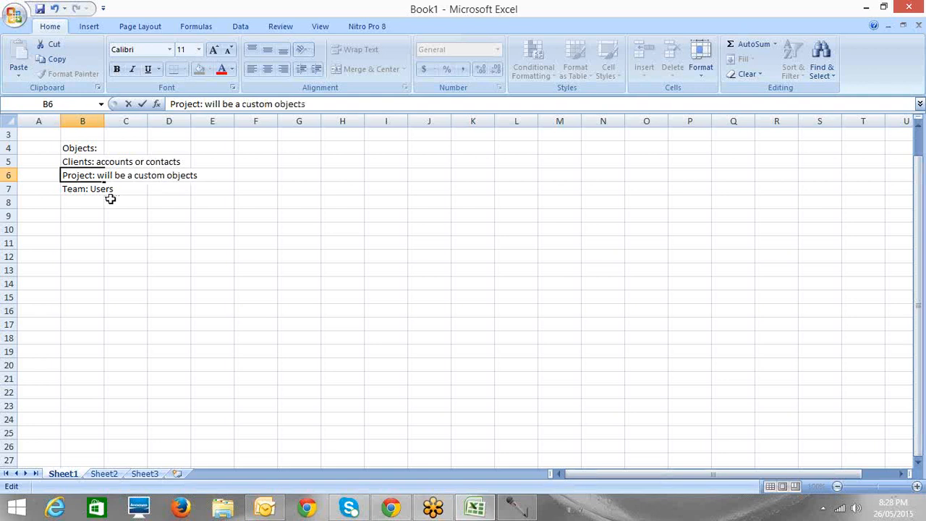
left_click(178, 199)
left_click(96, 226)
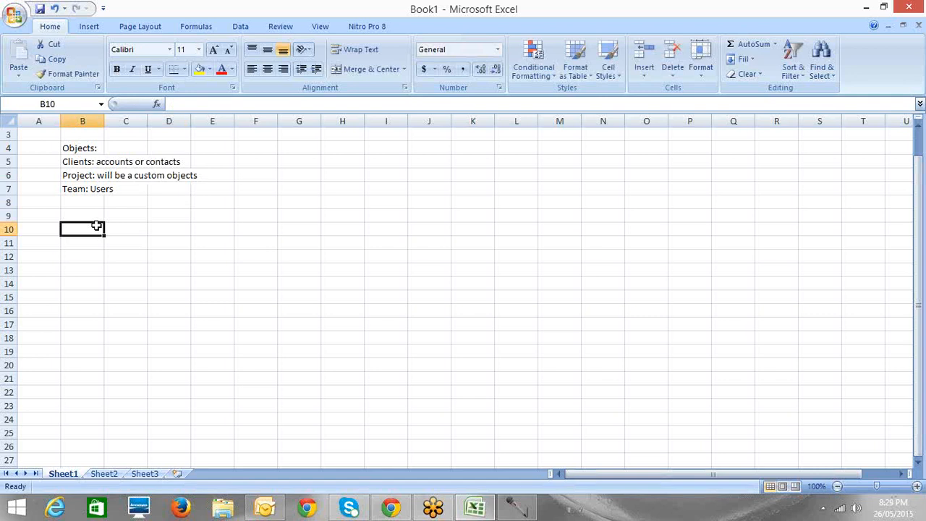
key("Up")
key("Up")
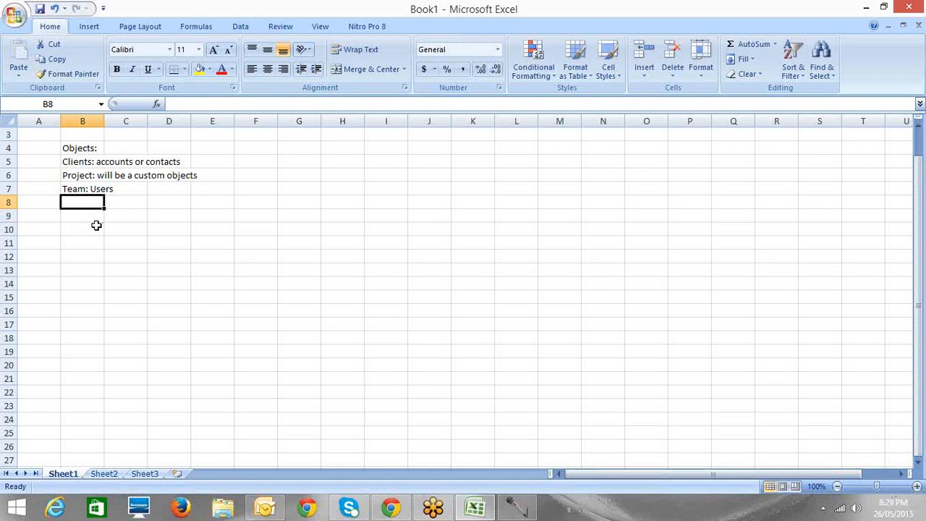
type("P")
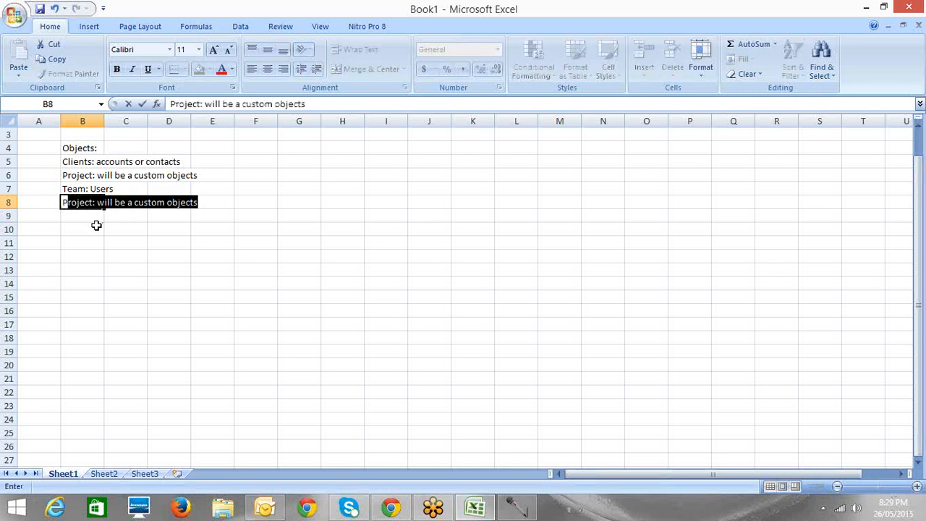
key("BackSpace")
key("BackSpace")
type("C")
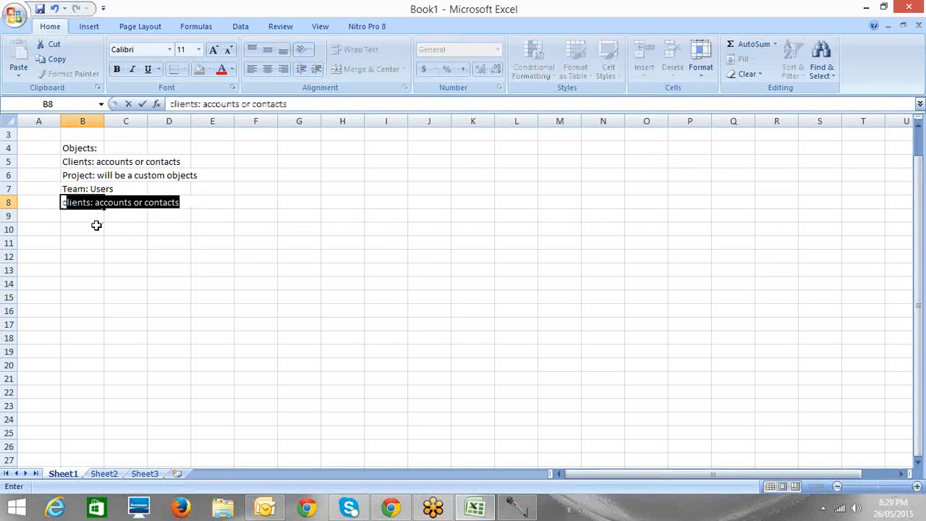
key("BackSpace")
key("BackSpace")
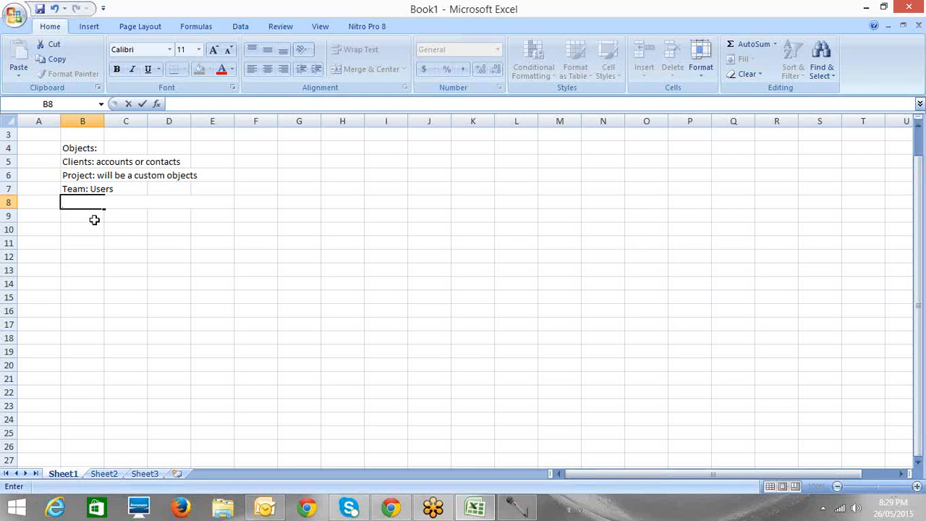
left_click(94, 220)
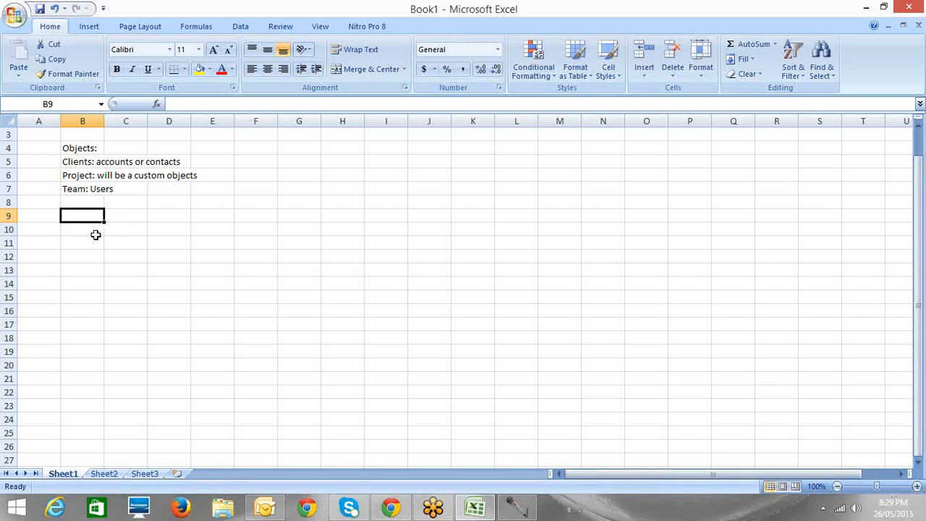
Enter "Project Team: which team working on which project" in cell B8 below the Team entry
left_click(90, 204)
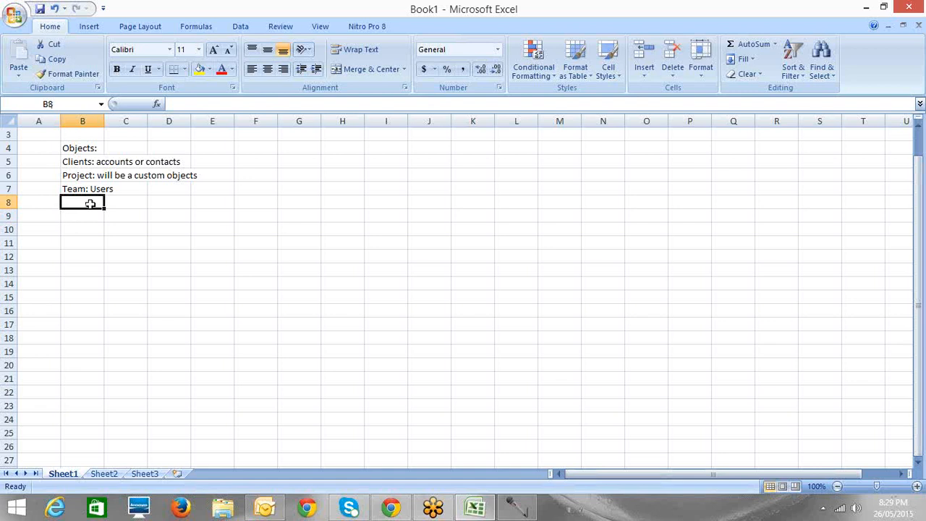
type("pRO")
key("BackSpace")
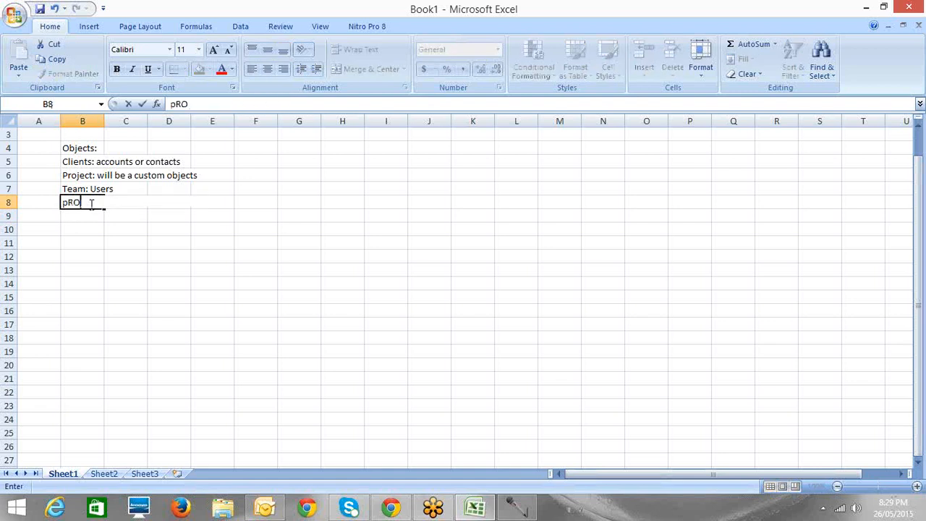
key("BackSpace")
key("BackSpace")
key("BackSpace")
type("Pr")
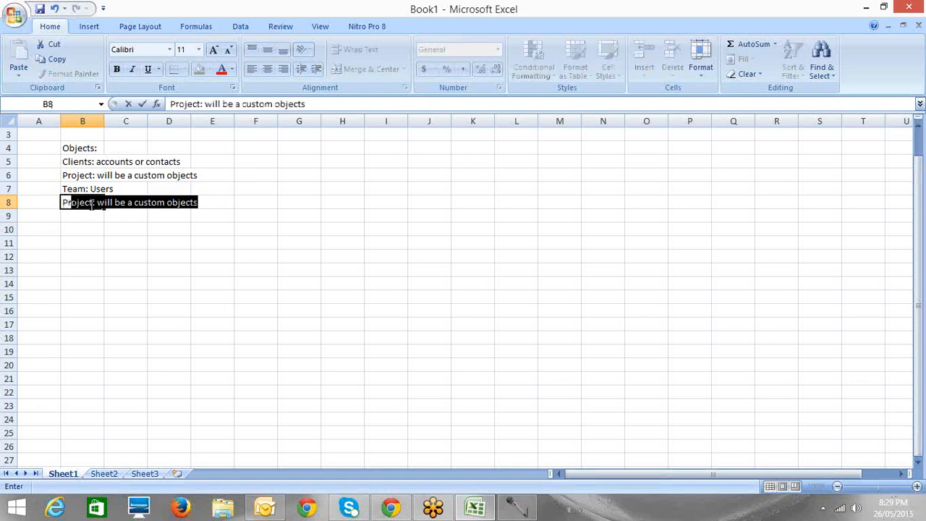
type("oject Team")
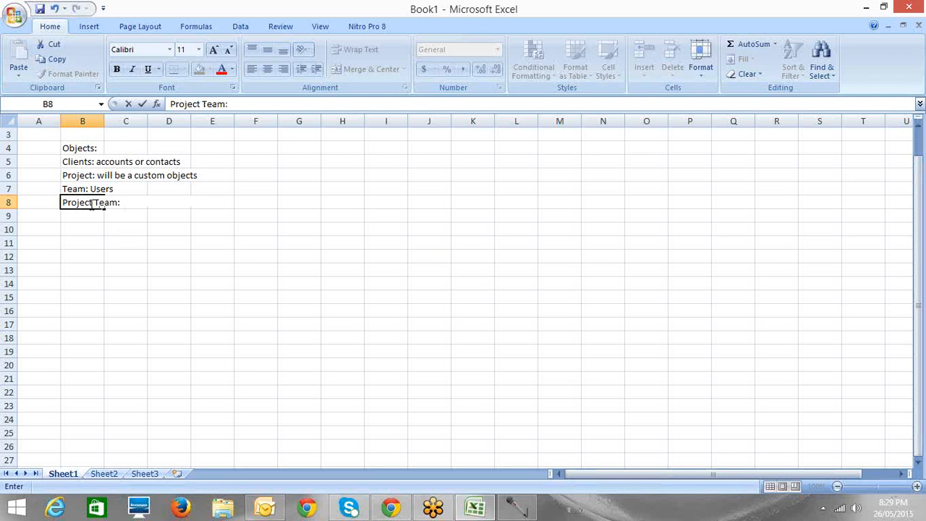
type(": which team")
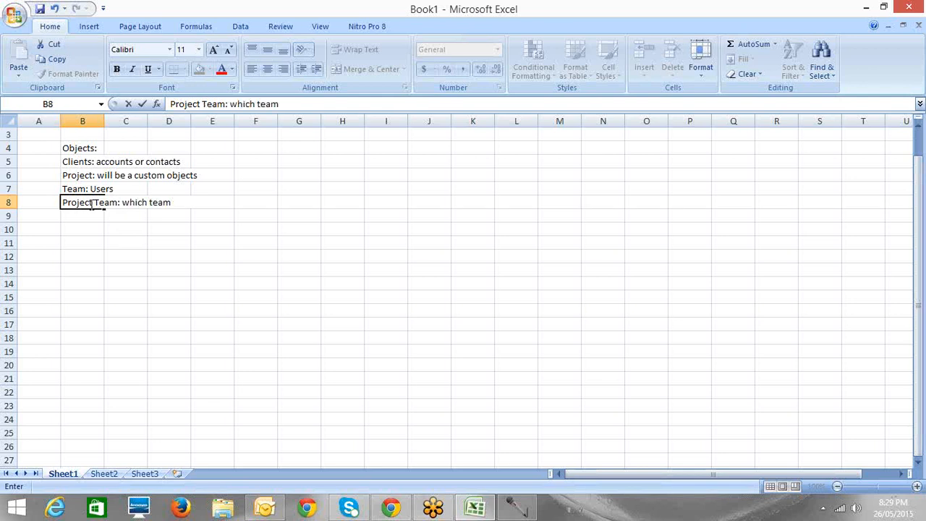
type(" wor")
key("BackSpace")
type("rking on which")
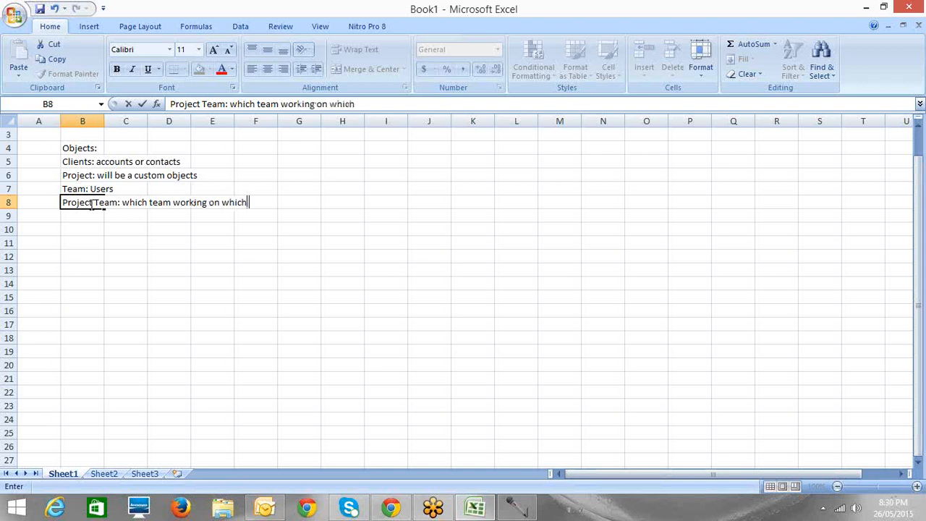
type(" projex")
key("BackSpace")
type("ct")
key("BackSpace")
key("BackSpace")
type("ct")
left_click(87, 236)
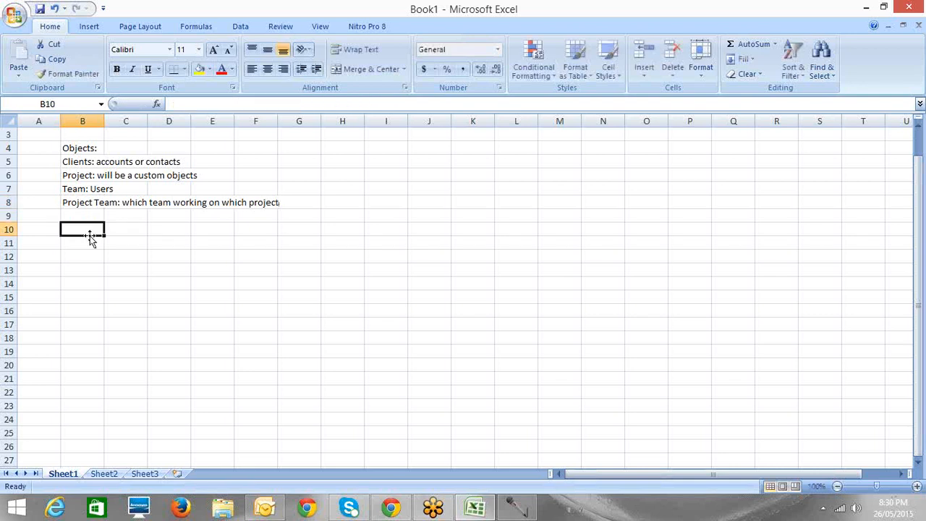
Enter "Fields:" in cell E5 beside the Clients entry
left_click(193, 164)
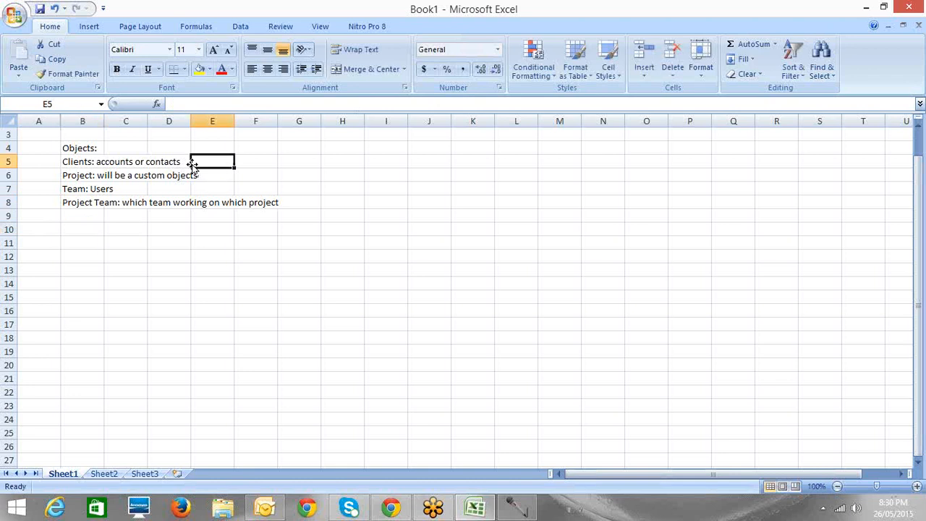
type("Fil")
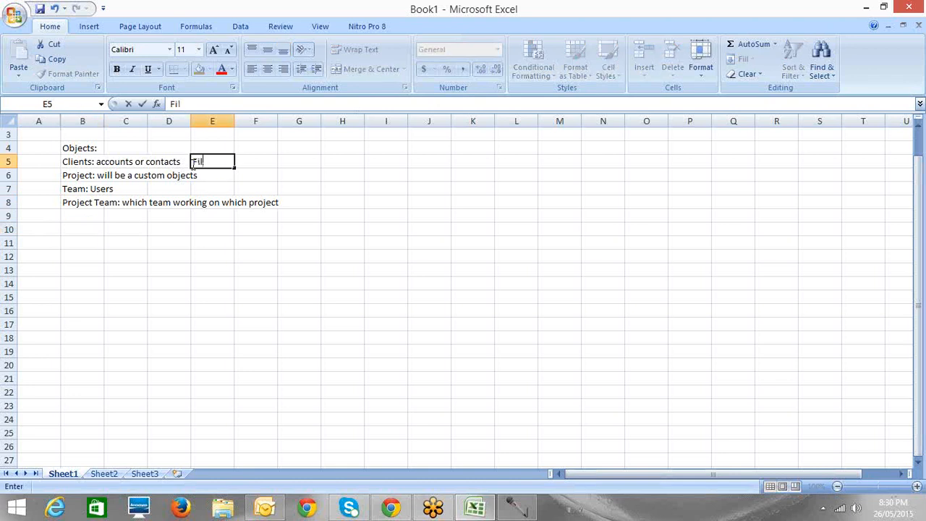
type("d")
key("BackSpace")
type("elds:")
key("ctrl+Return")
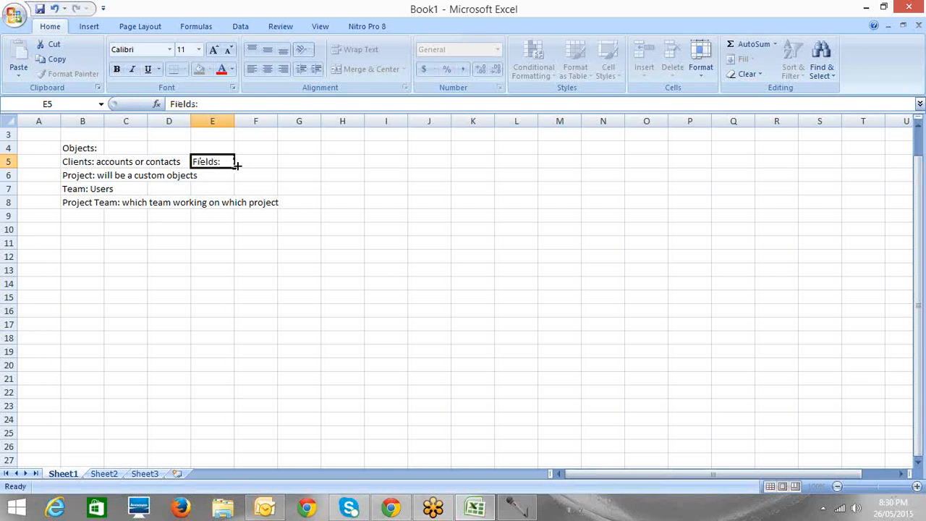
Replace the text in cell E5 with "we can create custom fields based on the requirements of the clients"
left_click(249, 164)
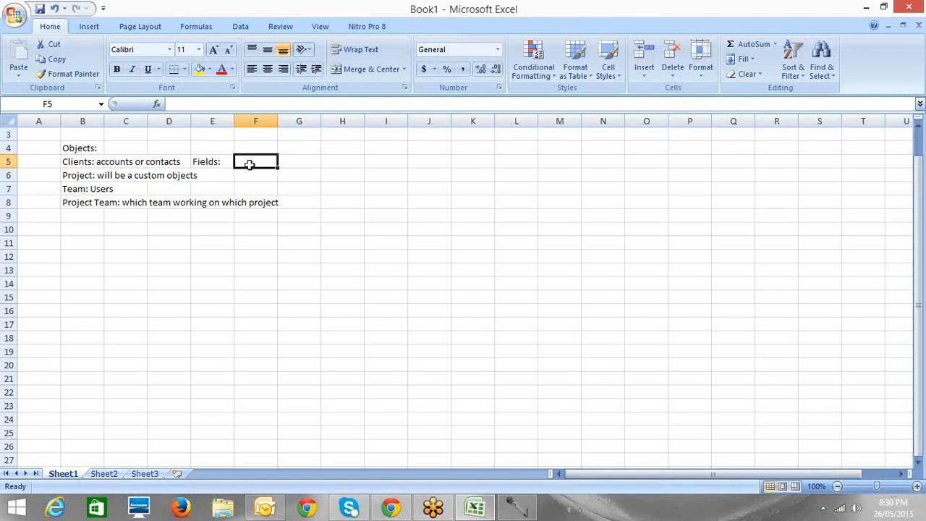
key("Left")
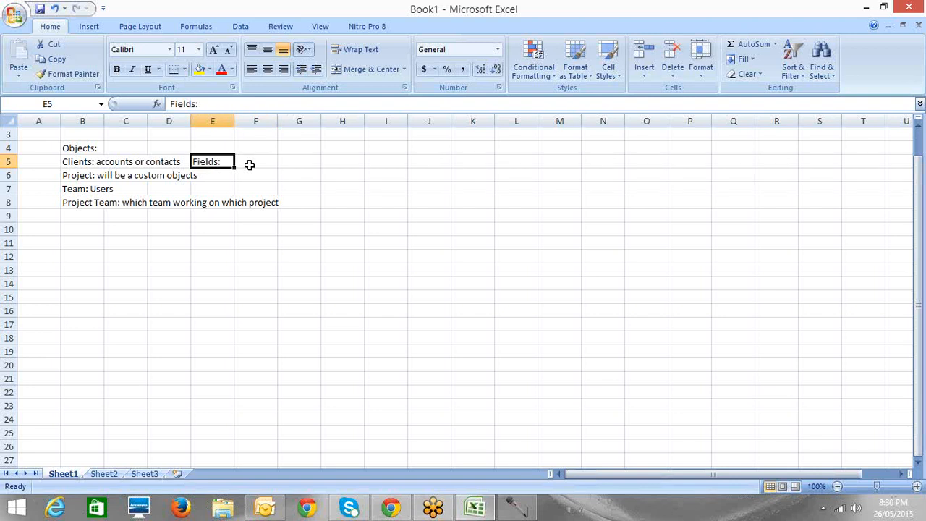
type("we can")
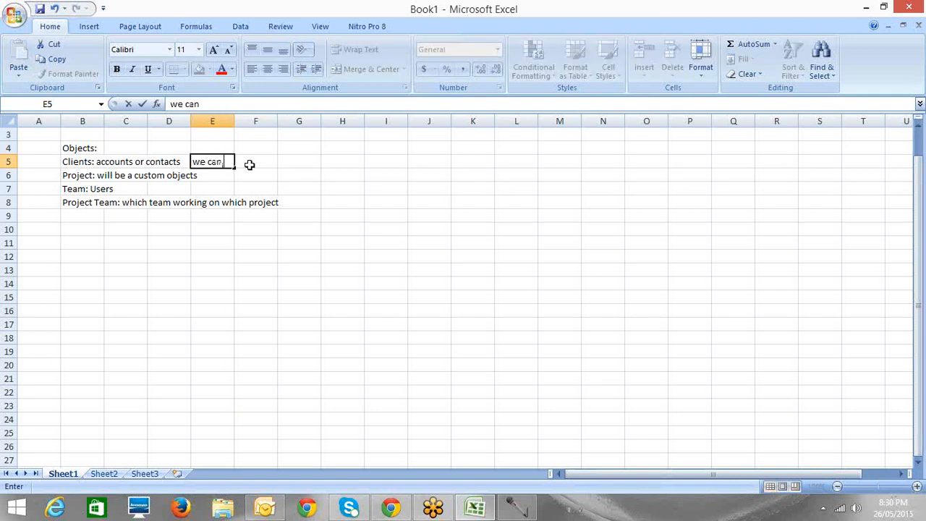
type(" create custom")
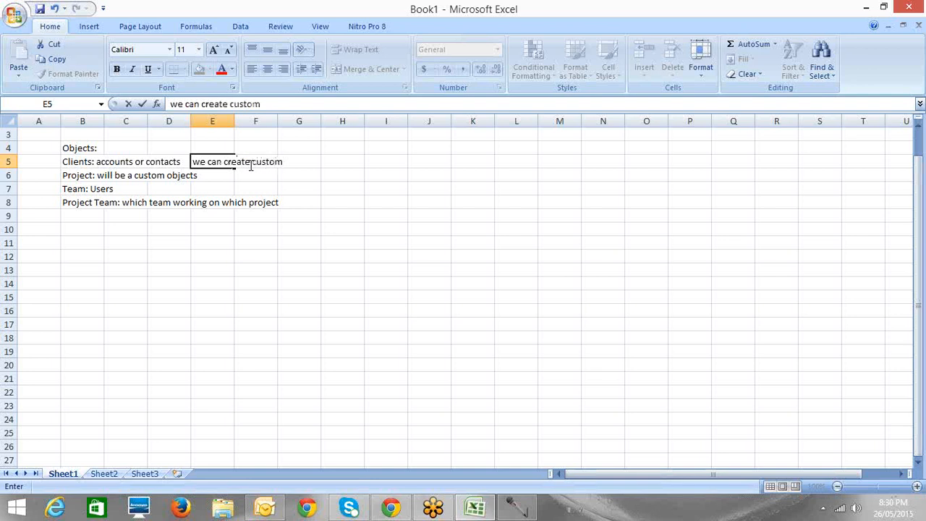
type(" fields o")
key("BackSpace")
type("based on ")
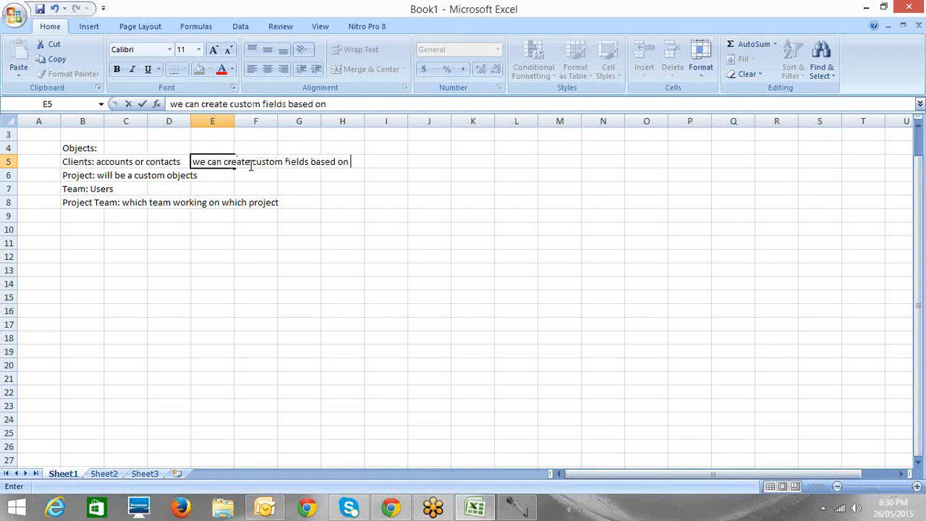
type("the requirement")
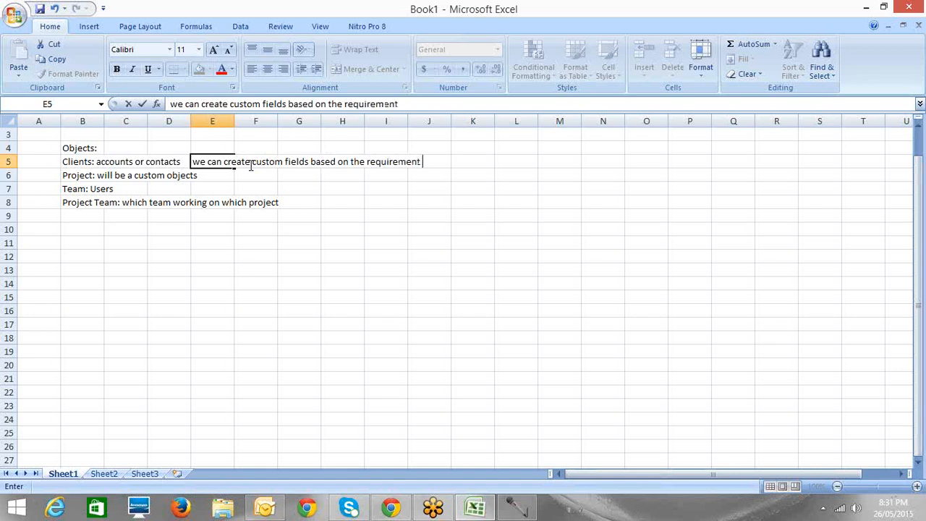
key("BackSpace")
type("s of the clie")
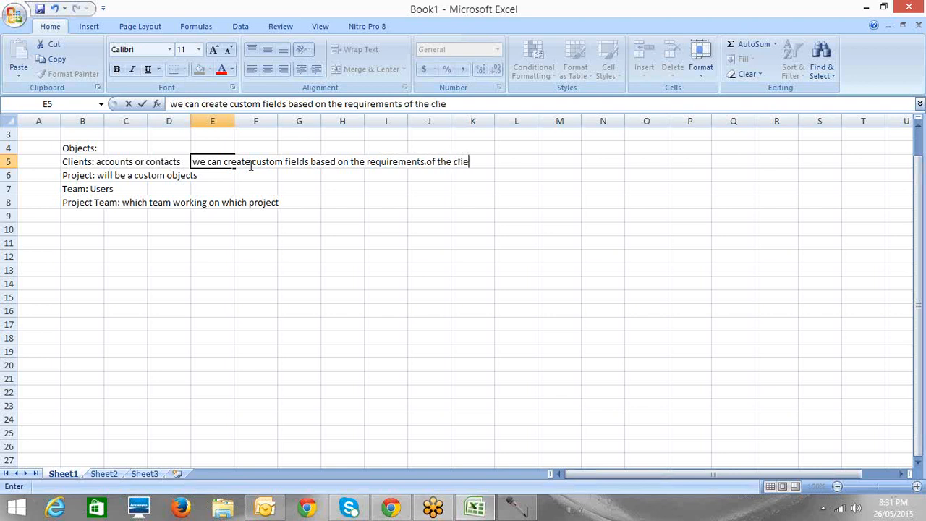
type("nts")
left_click(225, 181)
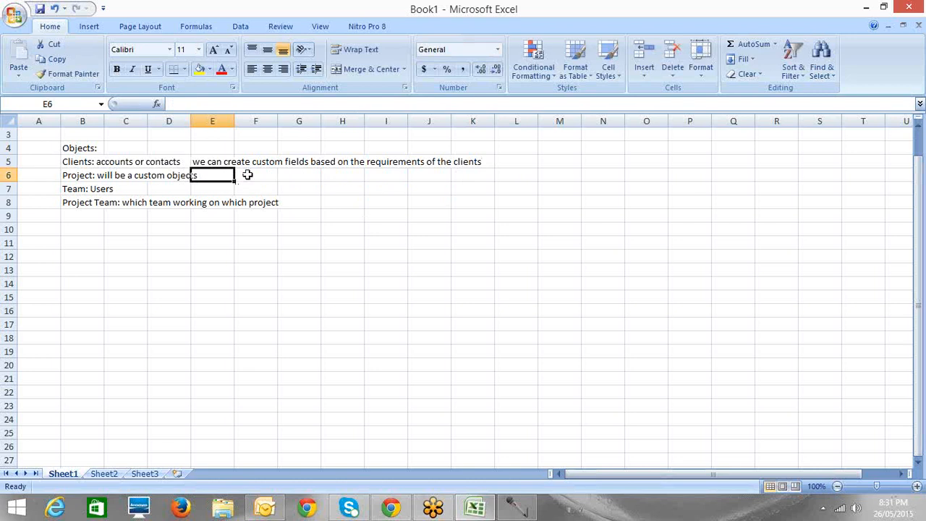
Enter "custom fileds: Title, description, time line, Budget," in cell F6 beside the Project entry
left_click(246, 174)
type("cu")
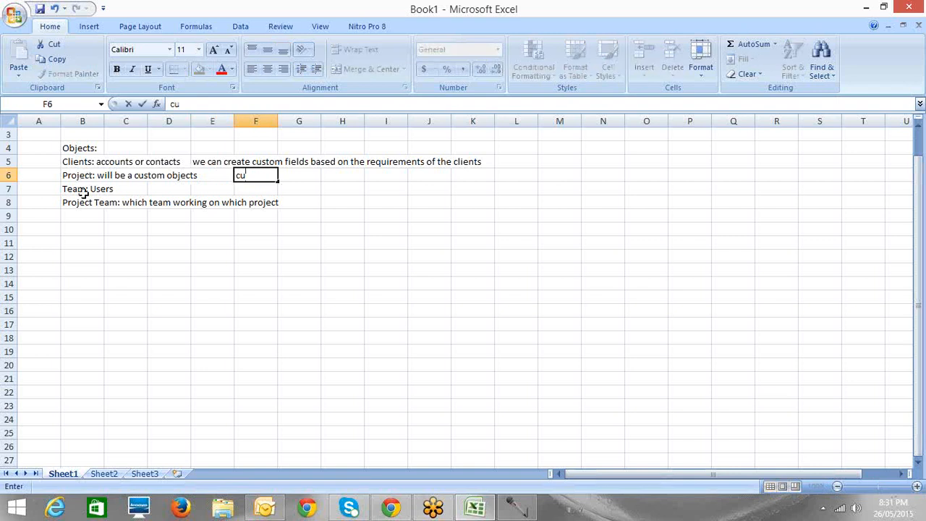
left_click(251, 176)
type("stom")
type("fileds")
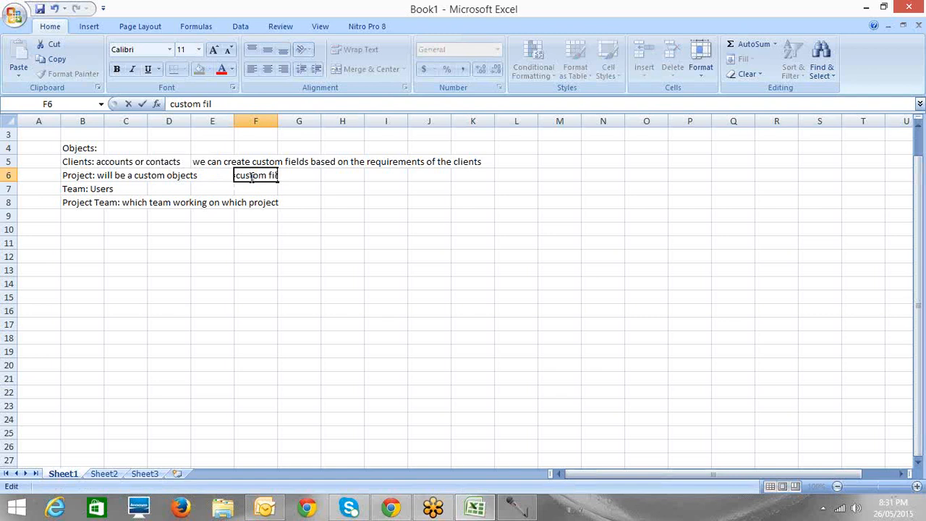
type(": Title")
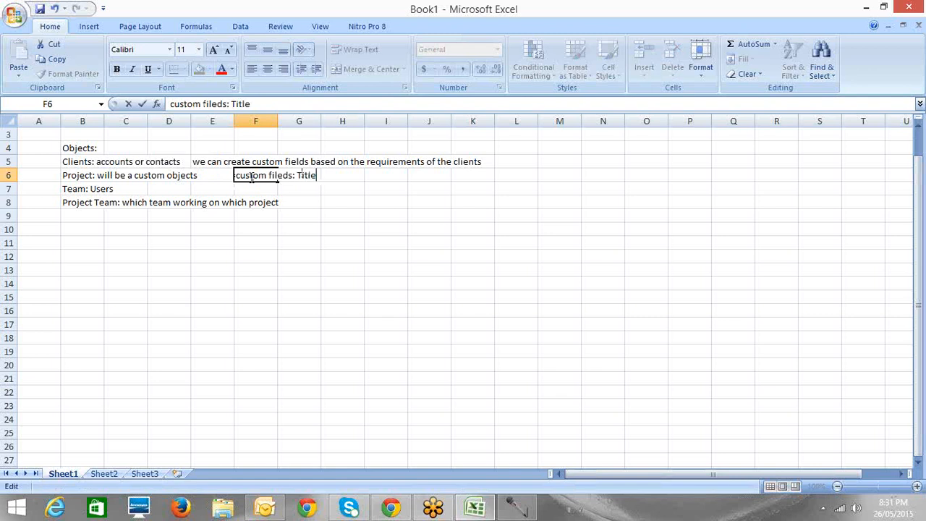
type(", description")
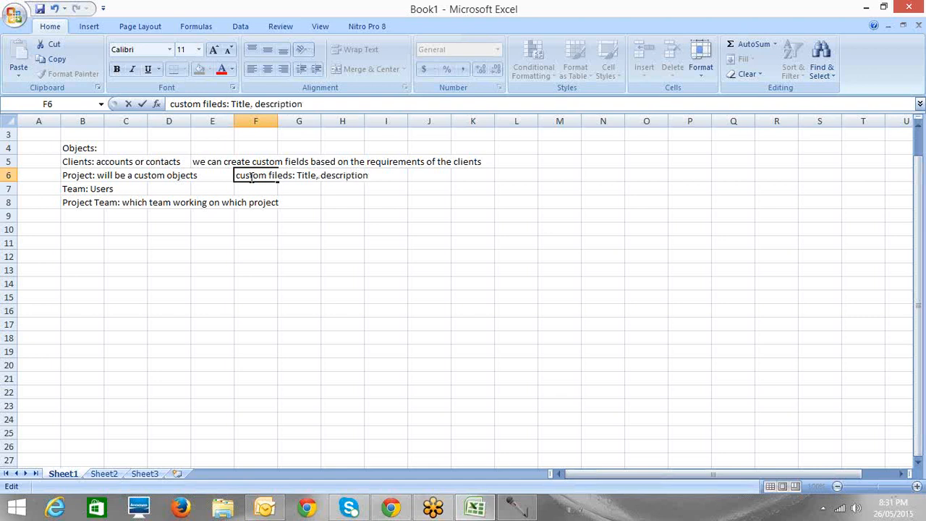
type(", time line, Budgety")
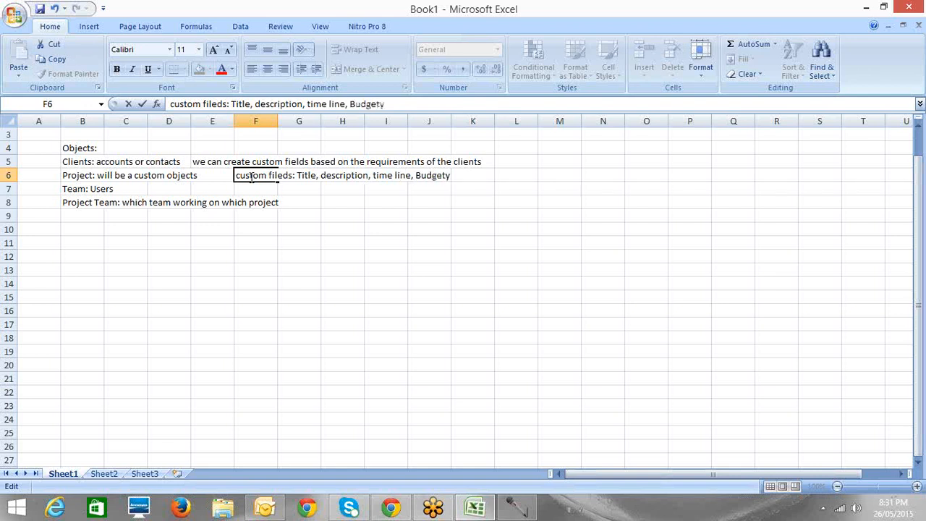
key("BackSpace")
type(",")
left_click(127, 191)
left_click(166, 191)
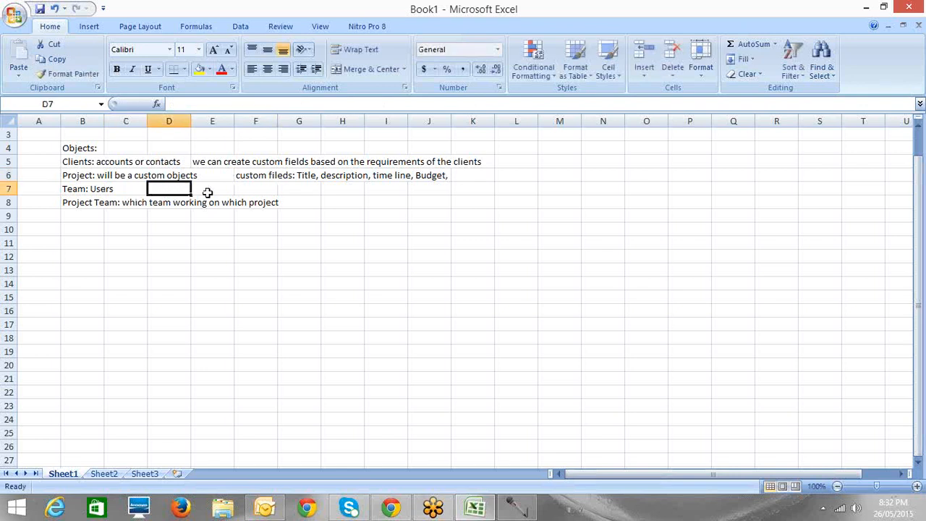
Replace the trailing comma in the Project note in cell F6 so the list ends with "Budget etc"
double_click(182, 189)
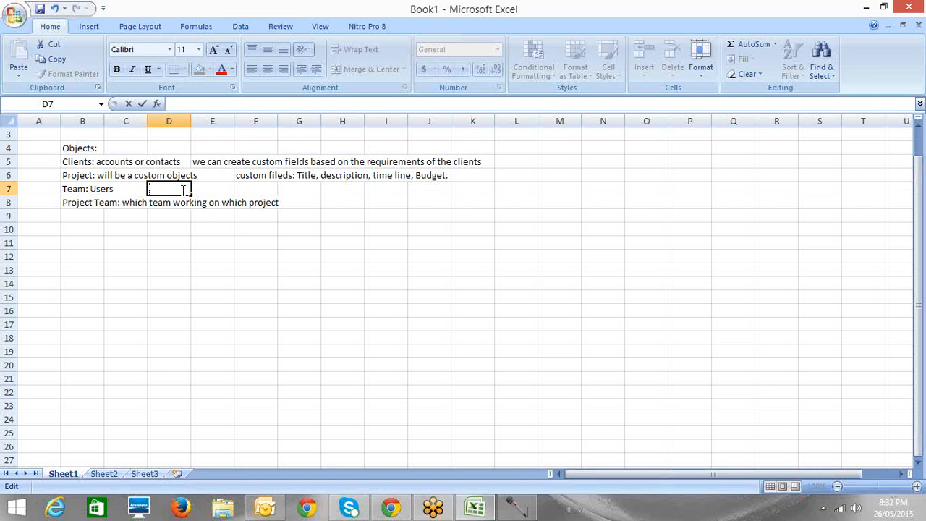
left_click(449, 177)
double_click(448, 177)
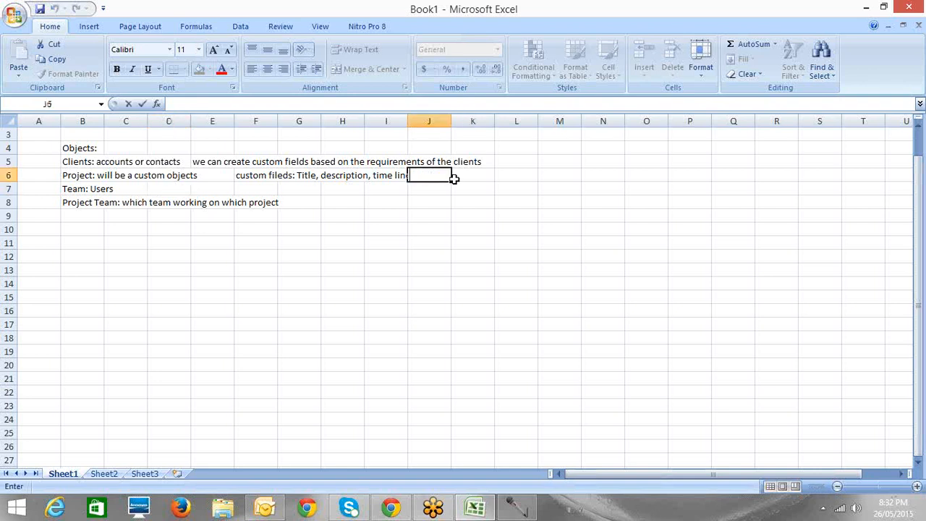
left_click(246, 177)
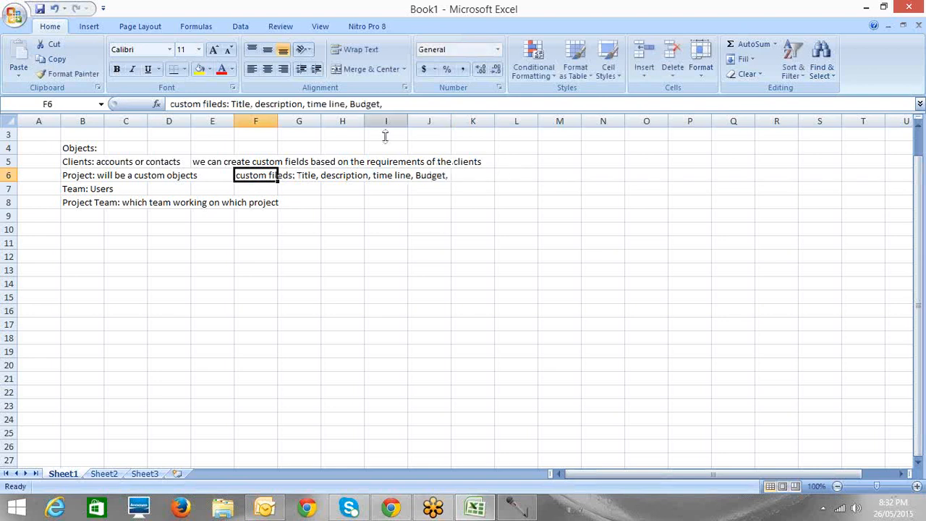
left_click(395, 105)
key("BackSpace")
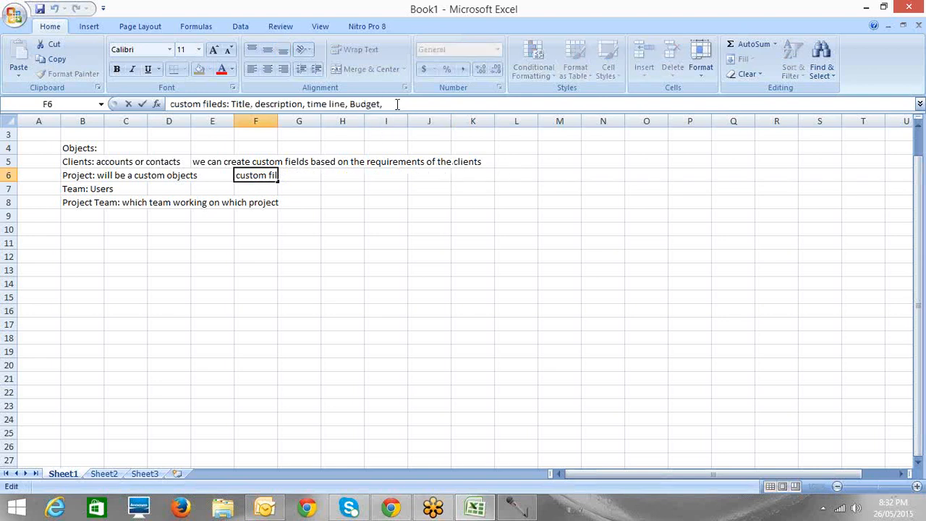
type("etc")
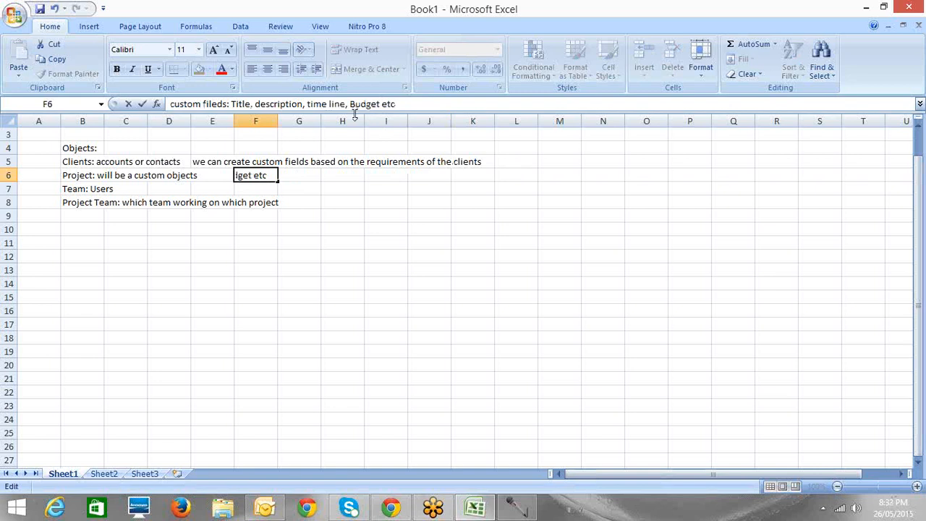
Enter "custome fields can be required also here in this object" in cell E7 beside the Team entry
left_click(211, 188)
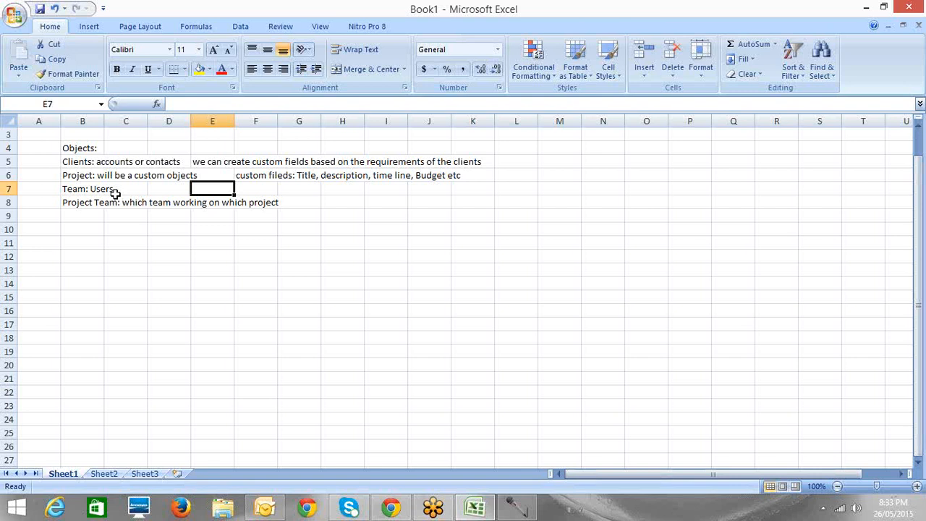
type("cu")
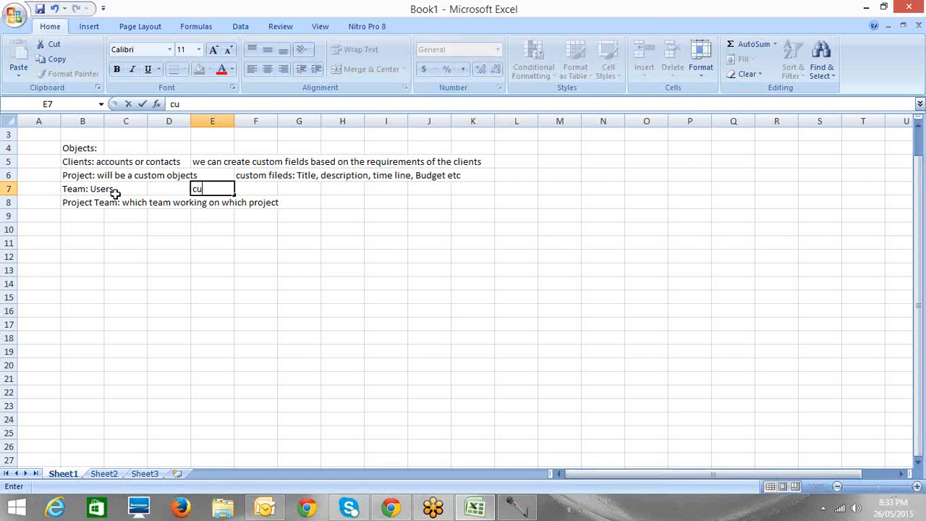
type("stome file")
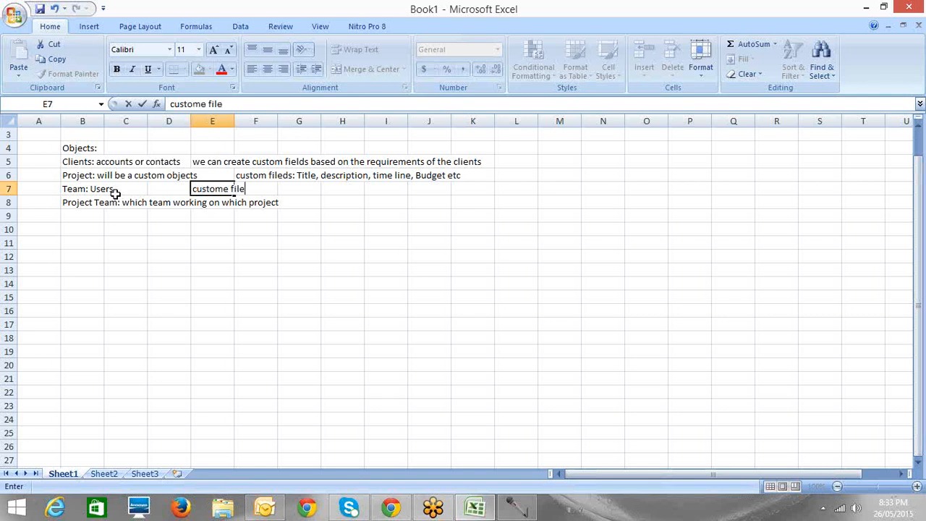
key("BackSpace")
key("BackSpace")
type("elds")
type("can b")
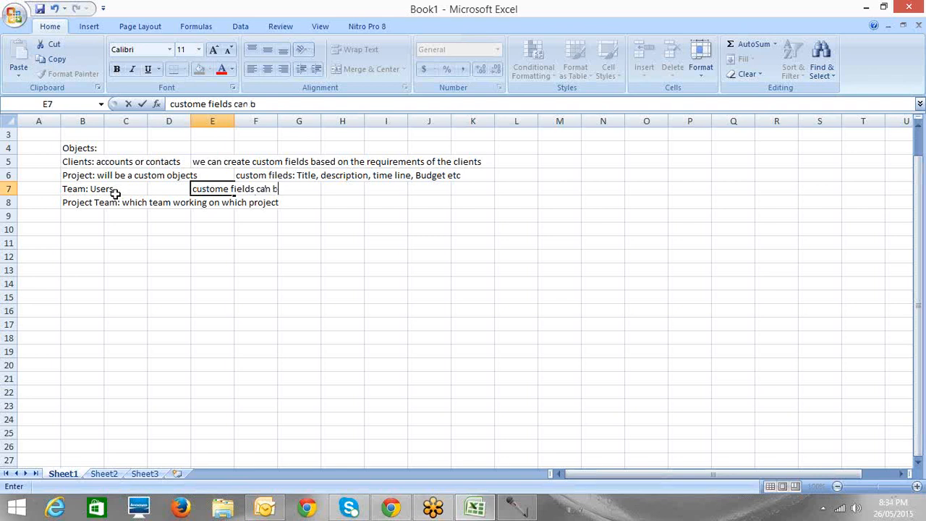
type("e required a")
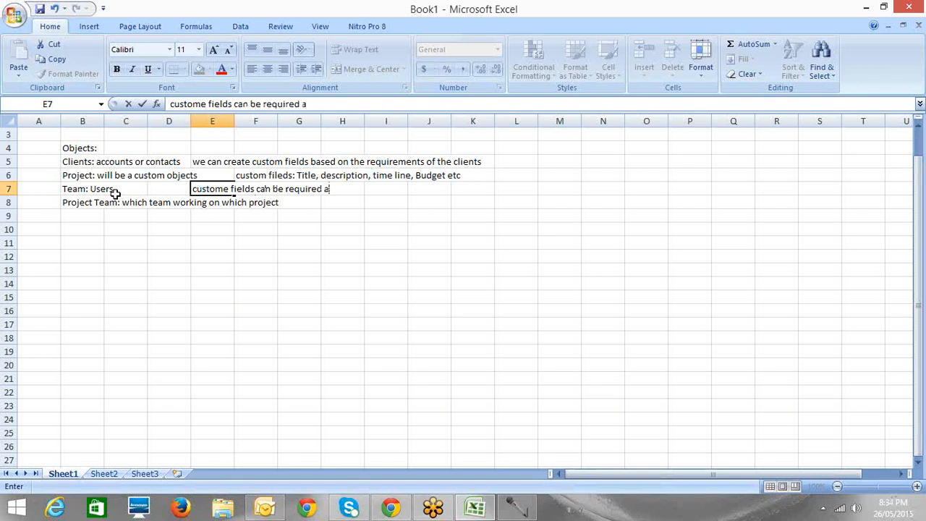
type("lso here in t")
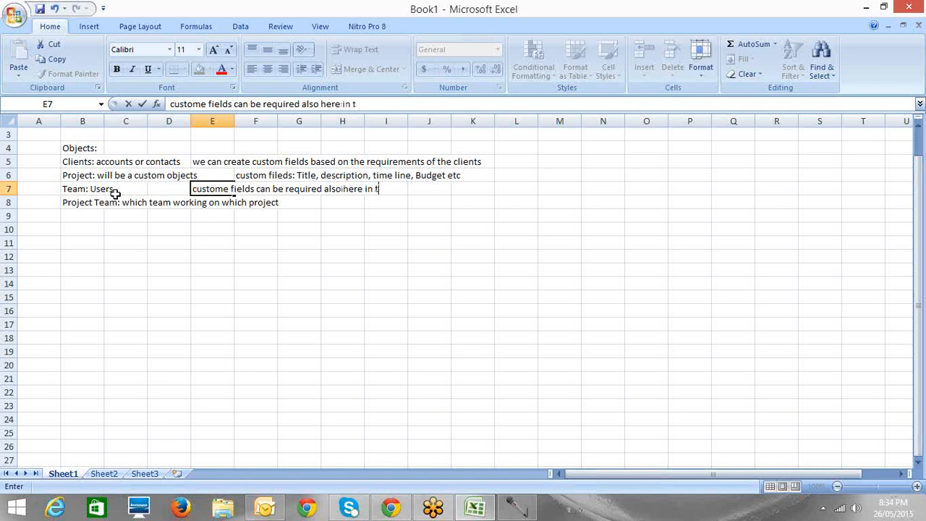
type("his object")
left_click(302, 207)
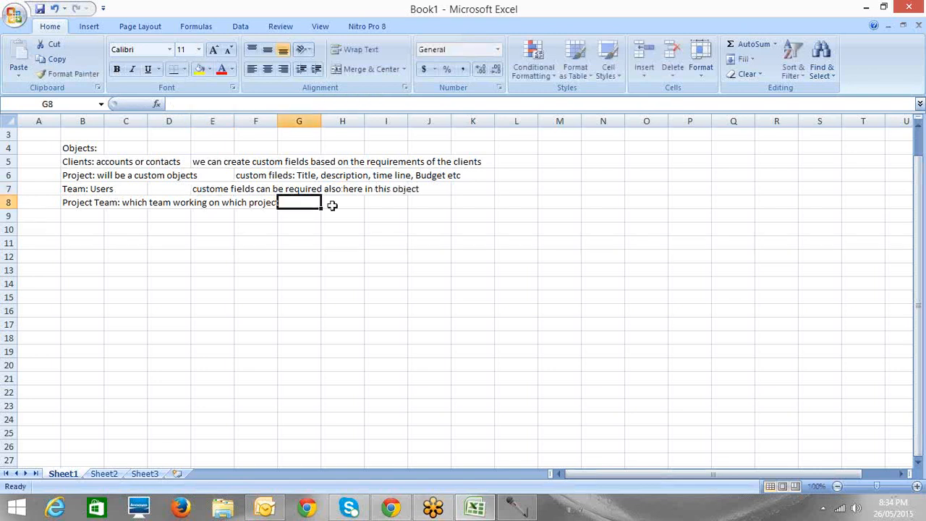
Start the Project Team note in cell H8 with "custom fields: Project, Team,"
left_click(331, 204)
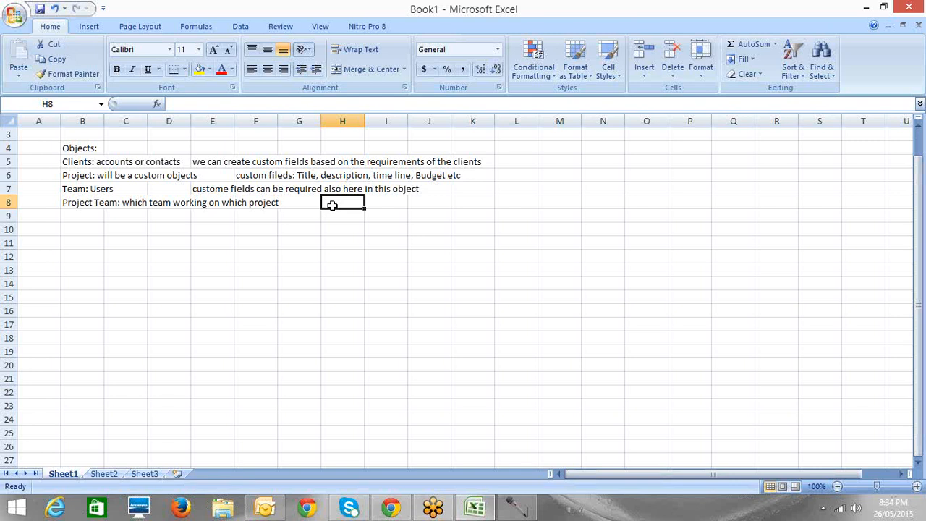
type("custom f")
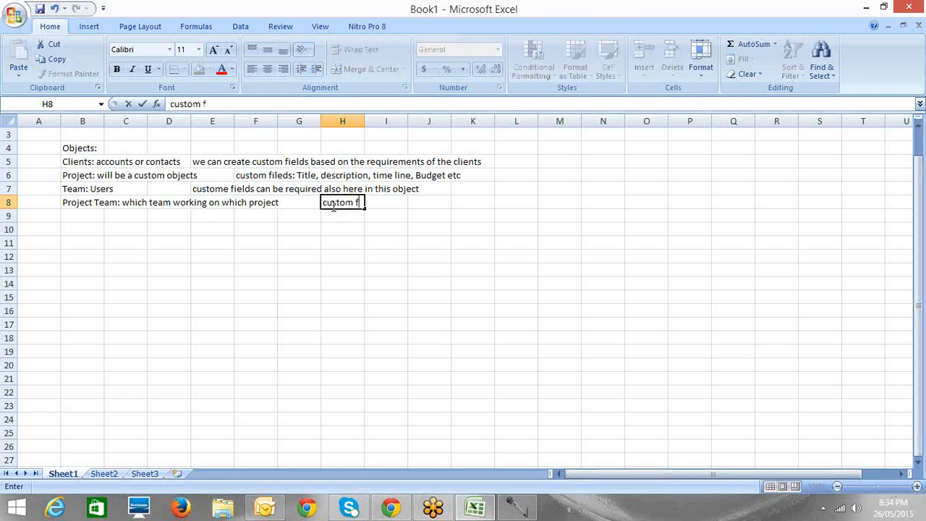
type("ields")
key("BackSpace")
type(":")
type("PR")
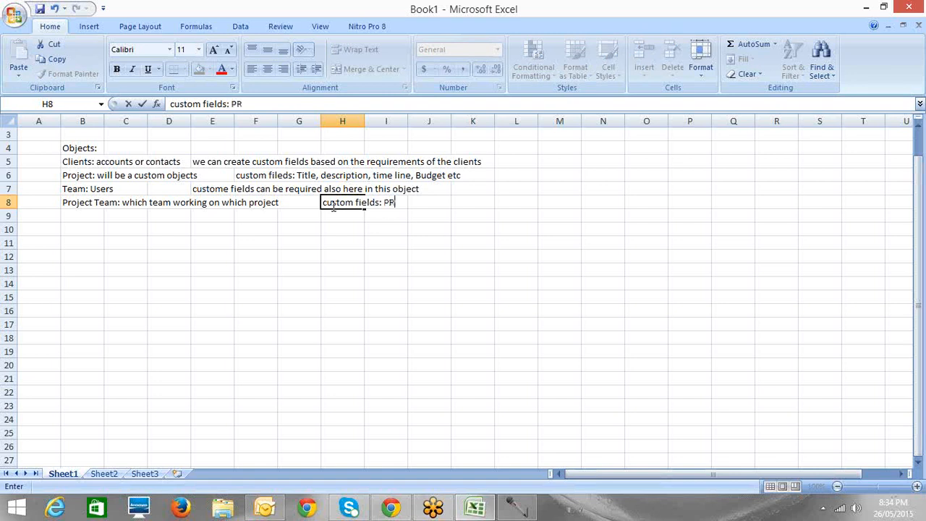
key("BackSpace")
type("roject, Team,")
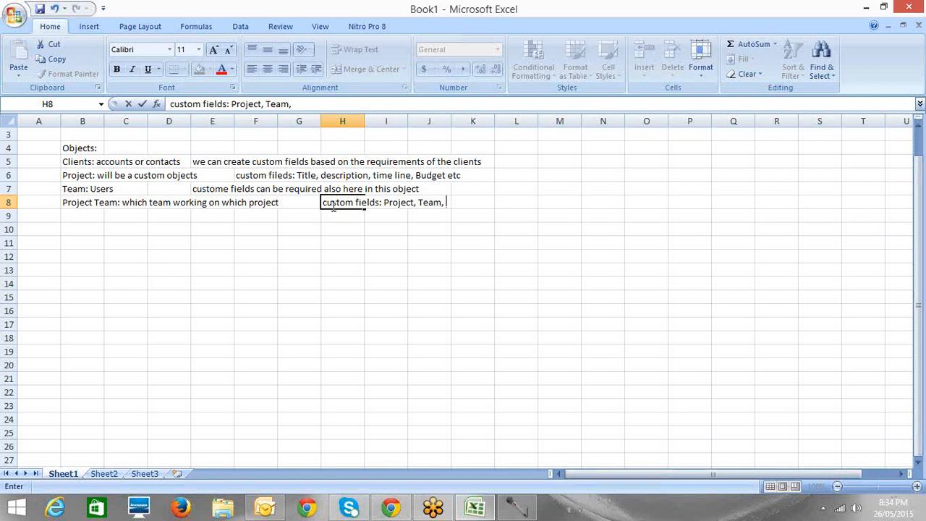
type("st")
type("art d")
type("ate")
key("BackSpace")
key("BackSpace")
key("BackSpace")
key("BackSpace")
key("BackSpace")
key("BackSpace")
key("BackSpace")
key("BackSpace")
key("BackSpace")
key("BackSpace")
Complete the custom fields list in cell H8 with "Timeline" as its last item
type("Time")
key("BackSpace")
type("line")
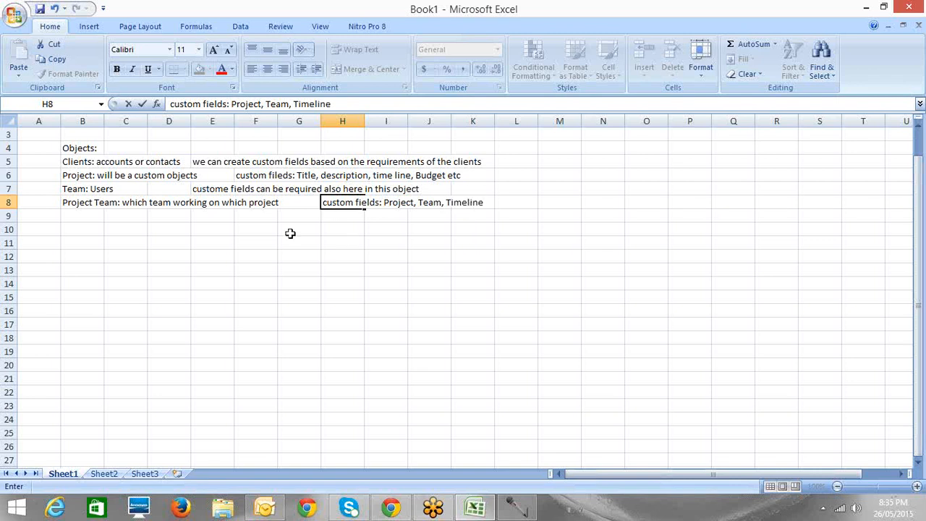
key("Return")
left_click(290, 233)
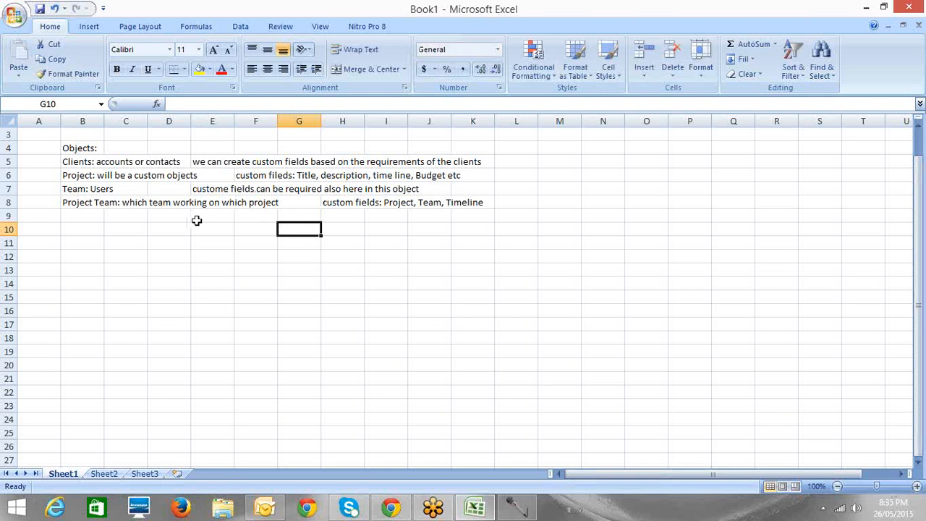
left_click(73, 225)
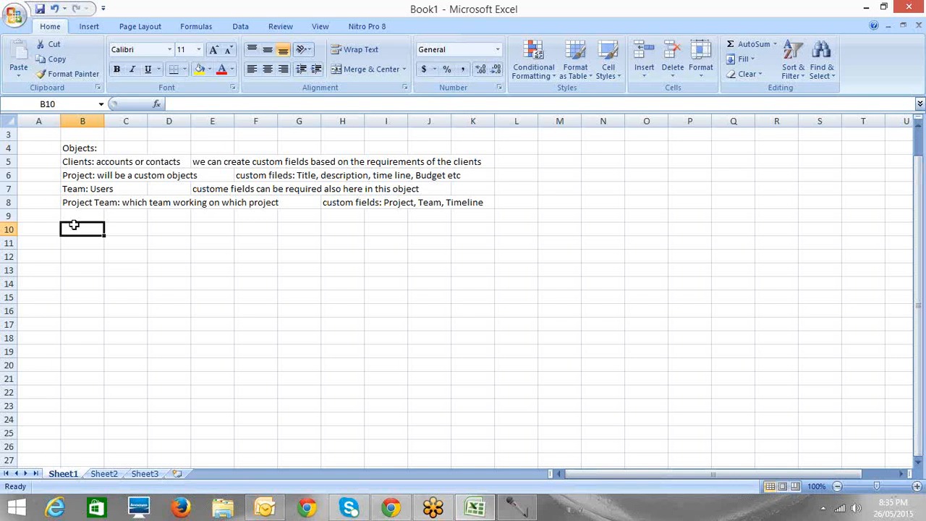
left_click(141, 162)
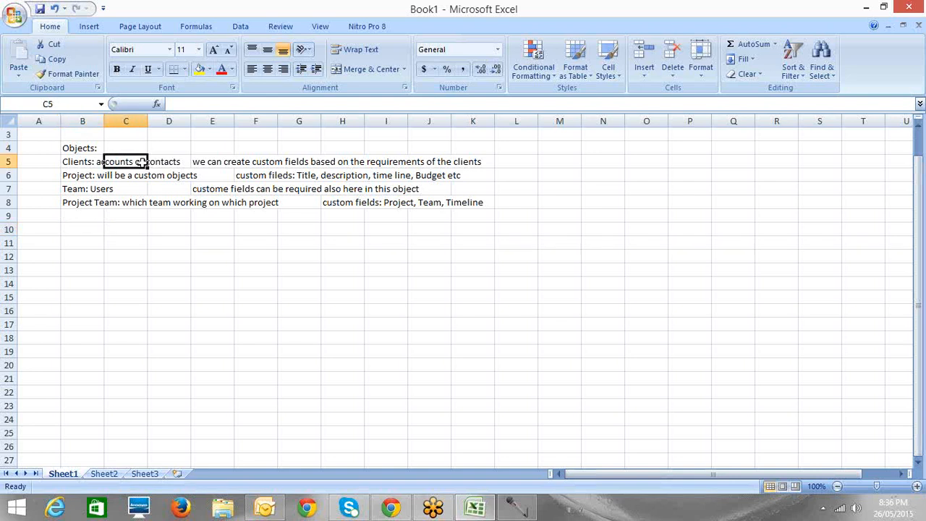
left_click(181, 162)
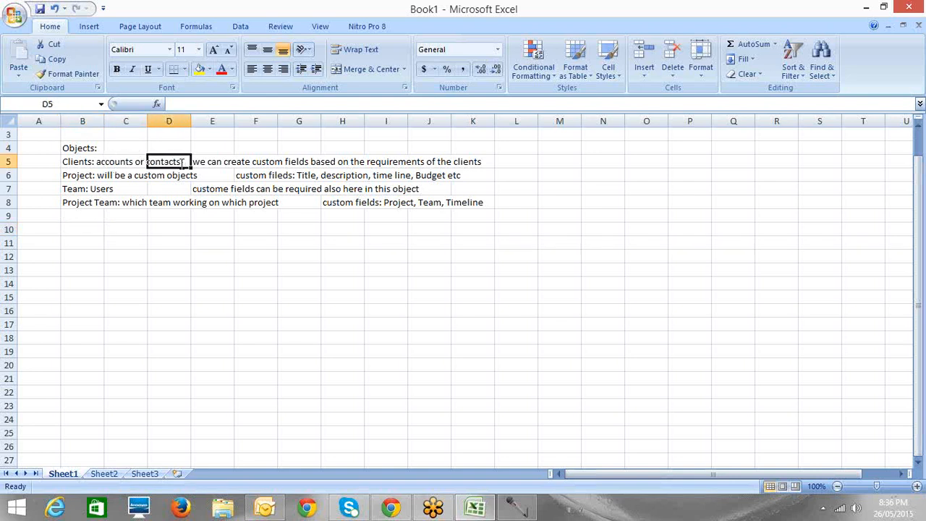
Remove "or contacts" from the Clients entry in cell B5 so it reads "Clients: accounts"
double_click(182, 163)
double_click(101, 162)
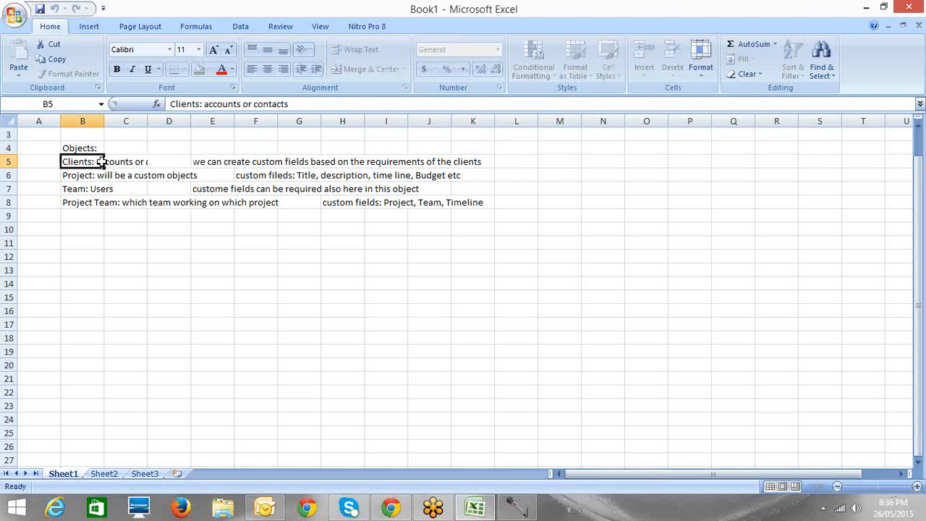
key("Escape")
left_click(244, 105)
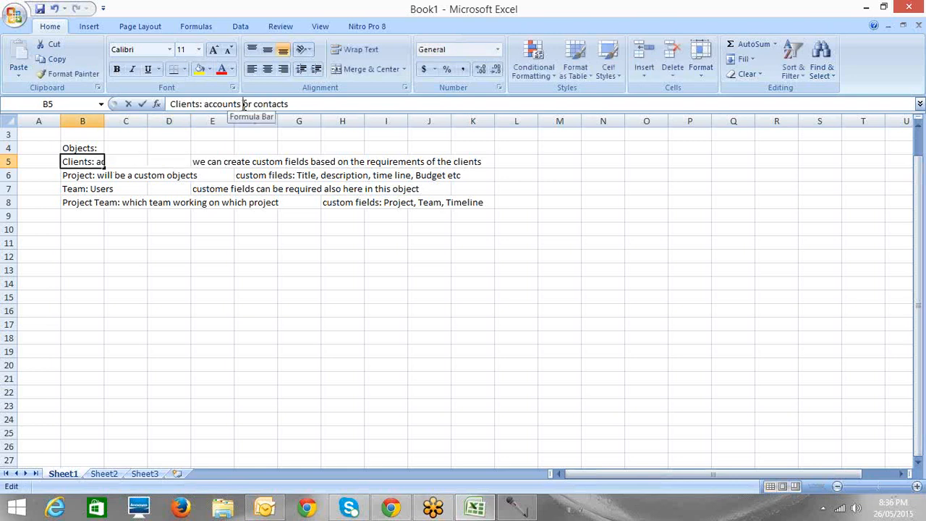
double_click(288, 105)
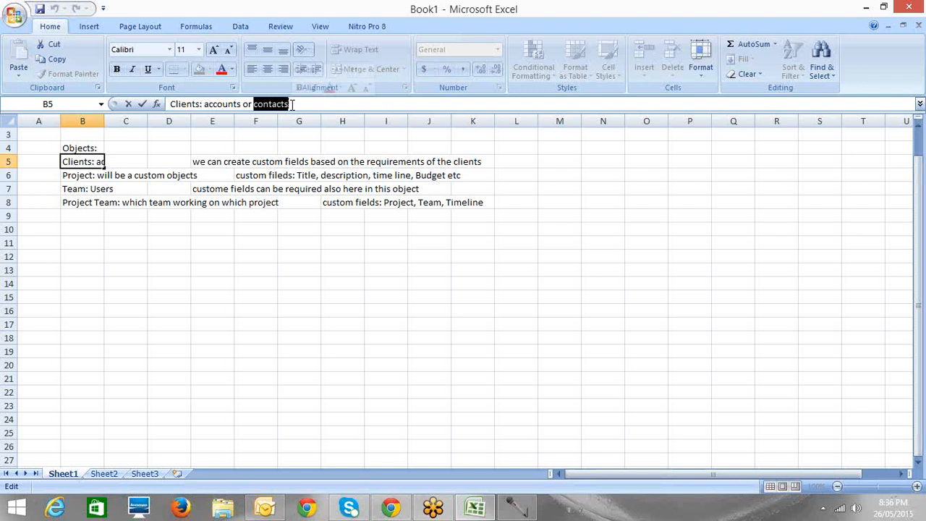
key("BackSpace")
key("BackSpace")
key("BackSpace")
key("BackSpace")
key("BackSpace")
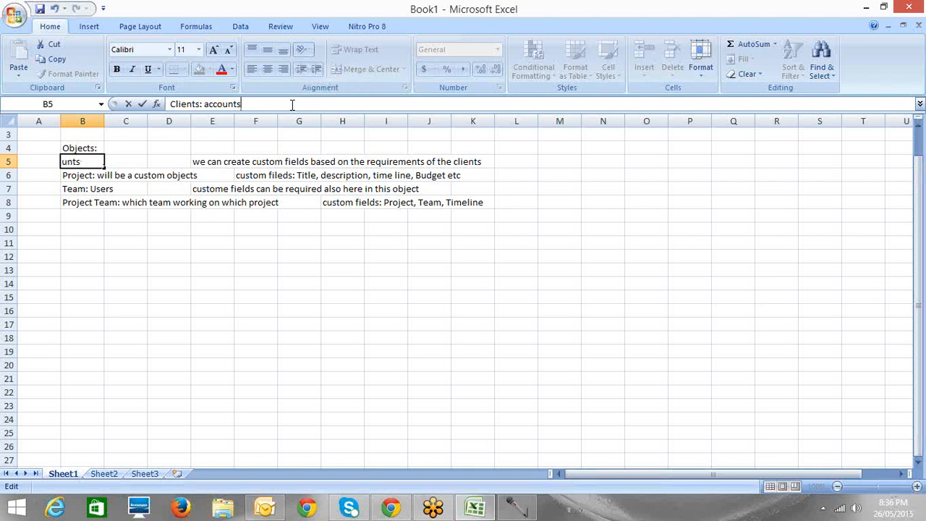
left_click(112, 228)
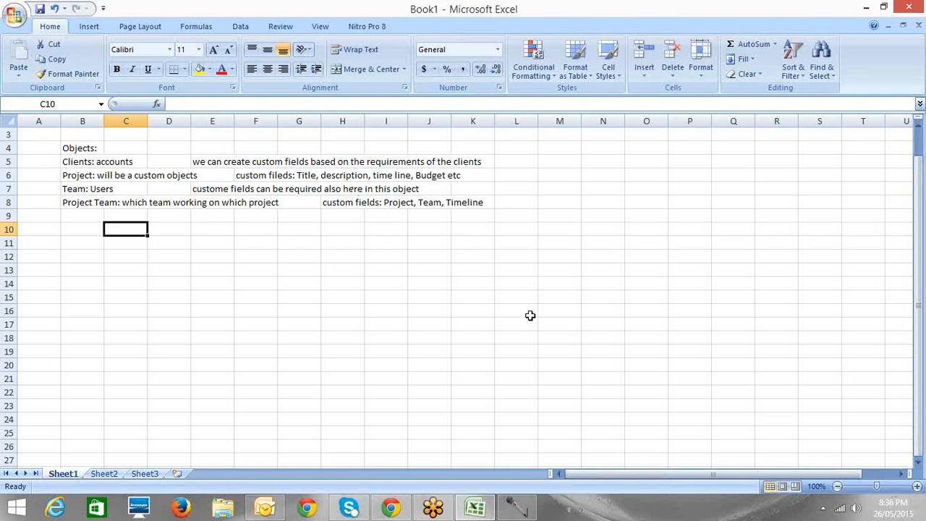
Return to the beginning of the outline and check the app title in cell B2
left_click(778, 95)
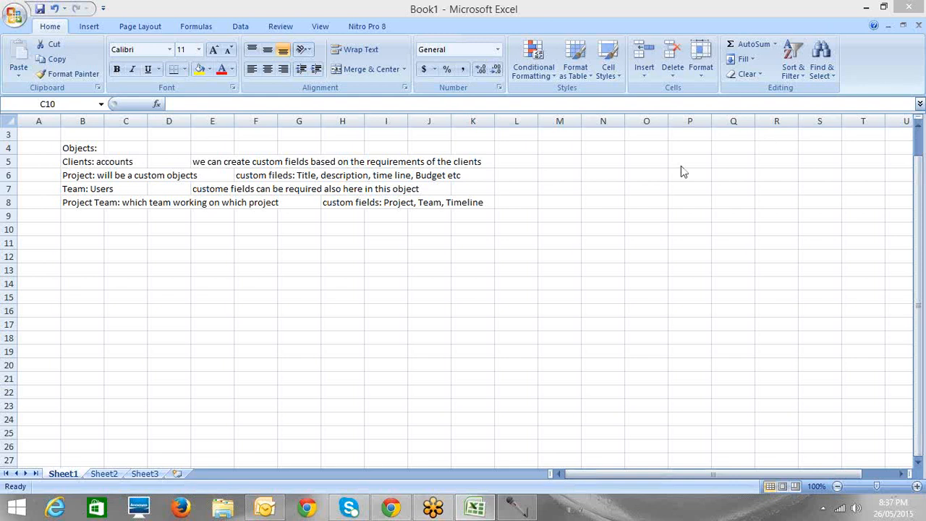
left_click(79, 145)
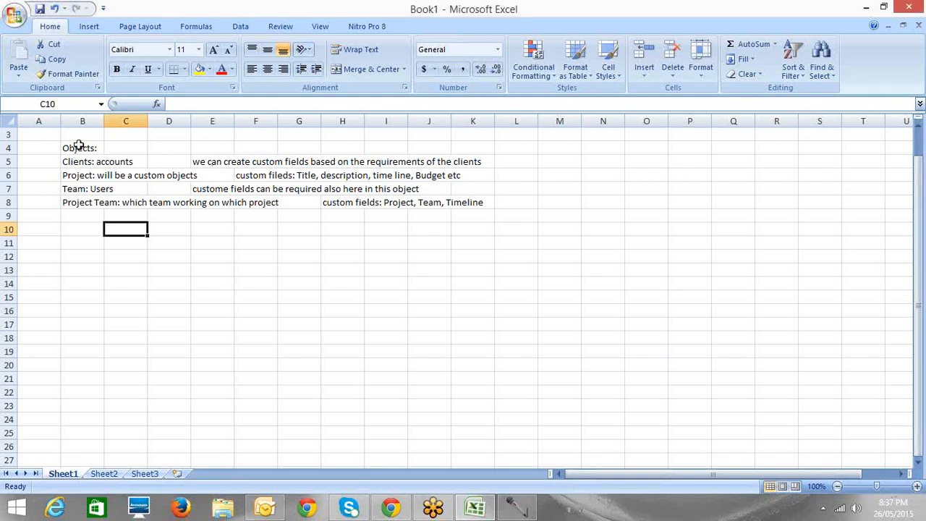
key("Up")
key("Up")
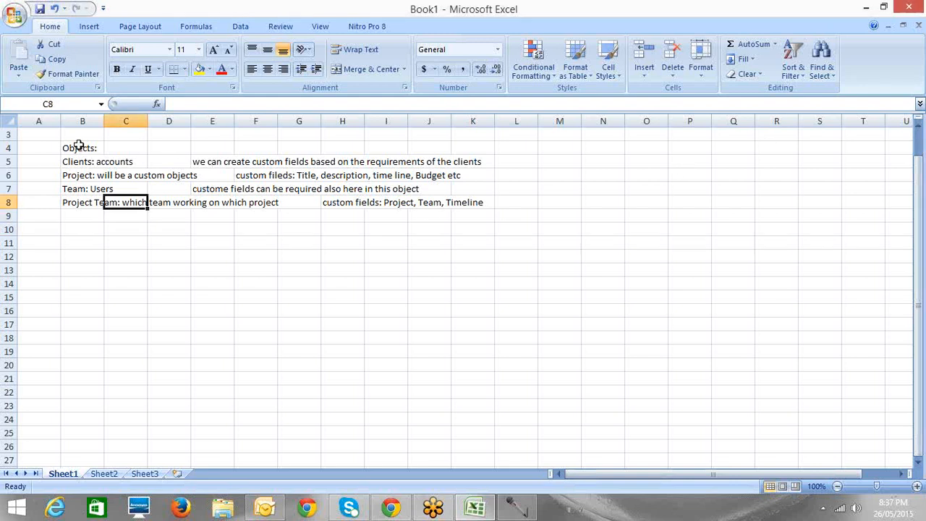
key("Up")
key("Up")
key("Up")
key("Up")
key("Up")
key("Up")
key("Up")
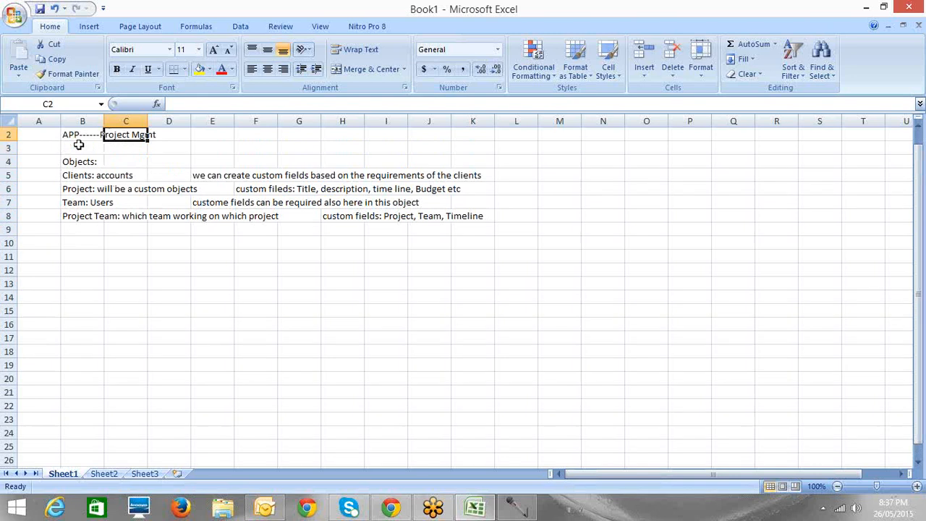
left_click(79, 145)
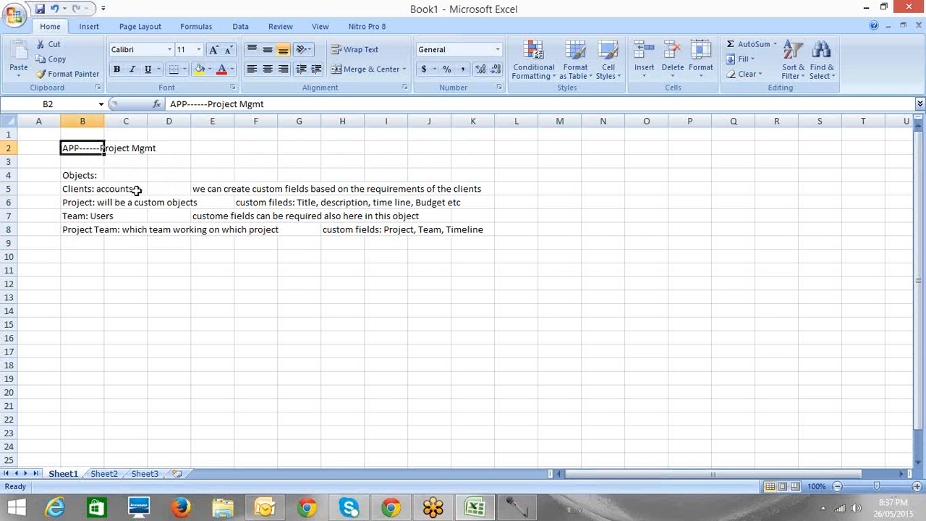
Review the Clients, Project, Team and Project Team rows with their object mappings and custom fields
left_click(90, 179)
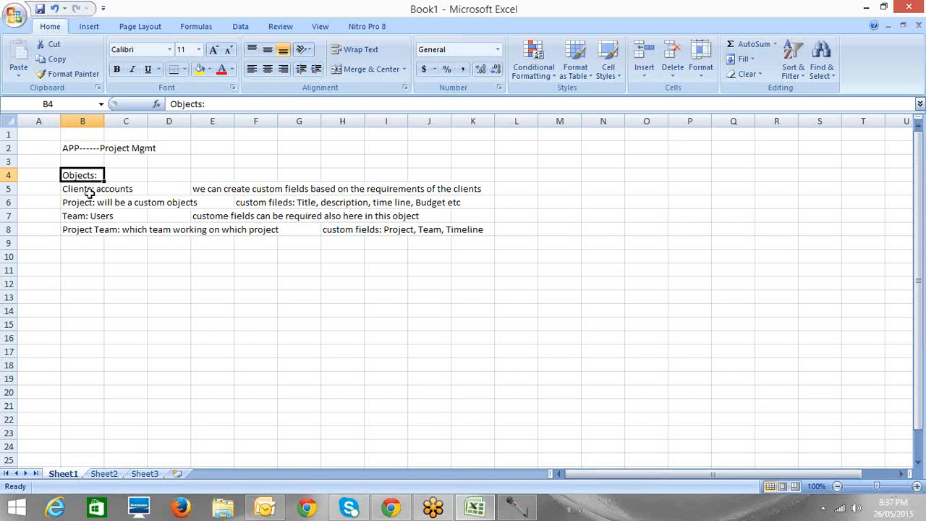
left_click(89, 193)
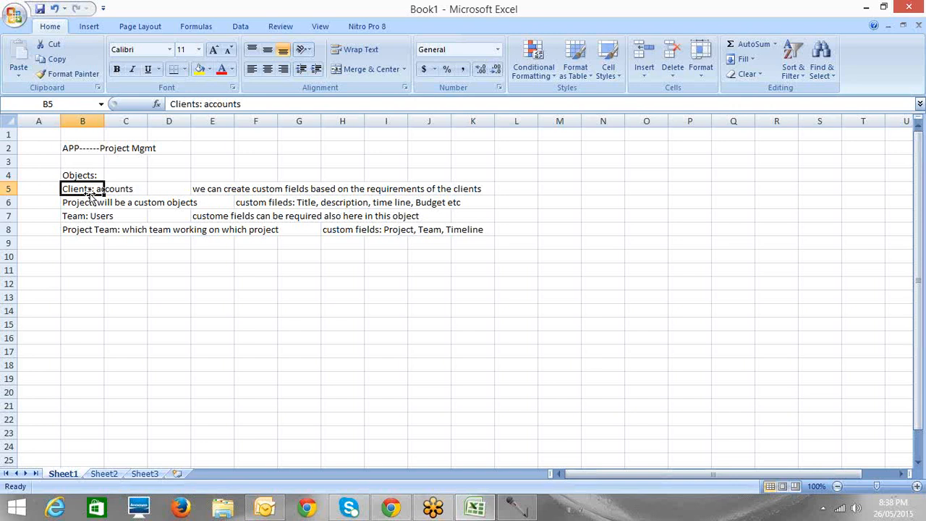
left_click(87, 205)
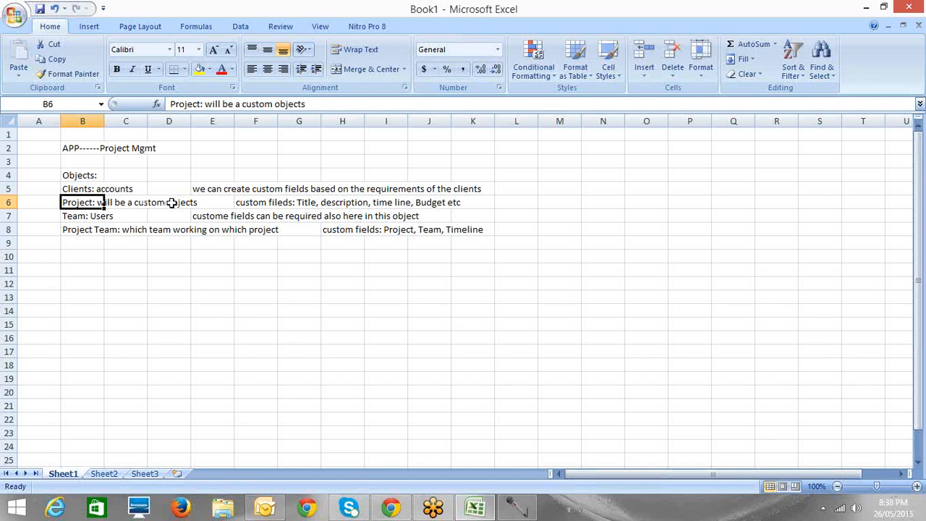
left_click(347, 208)
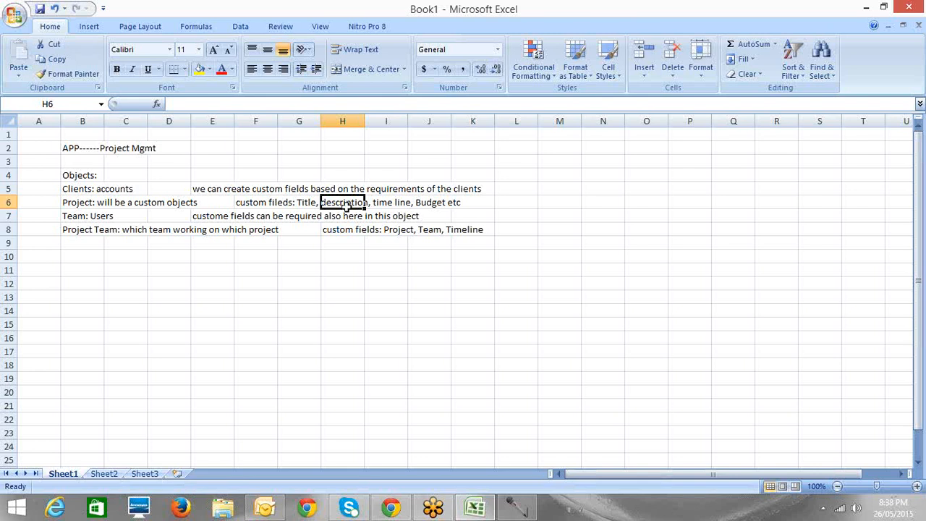
left_click(78, 219)
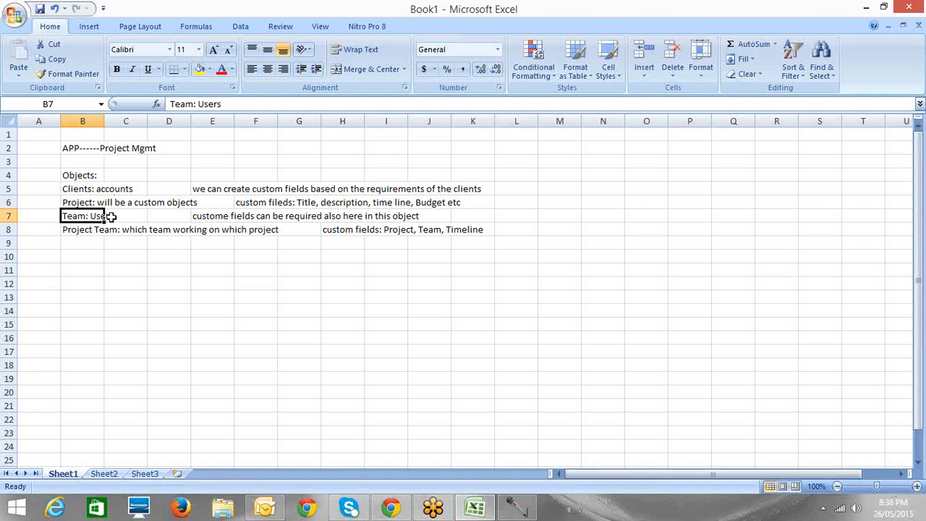
left_click(110, 216)
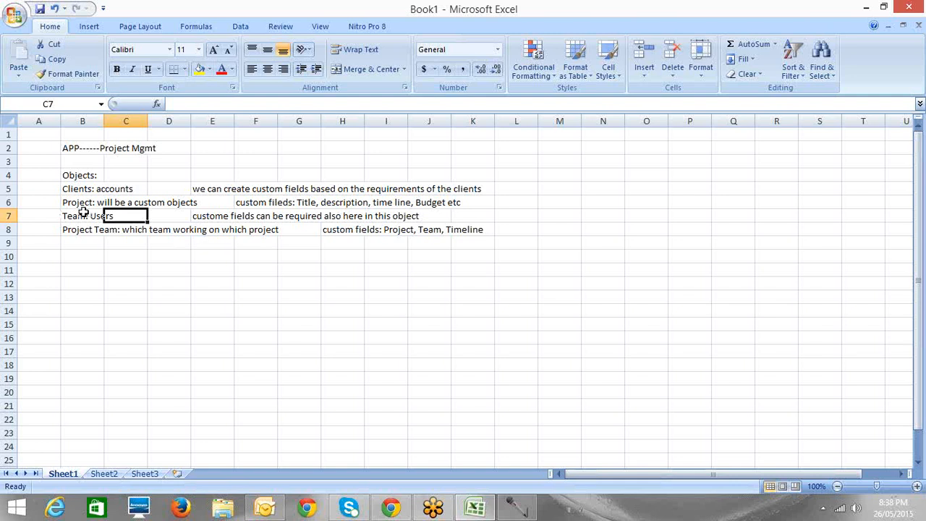
left_click(458, 232)
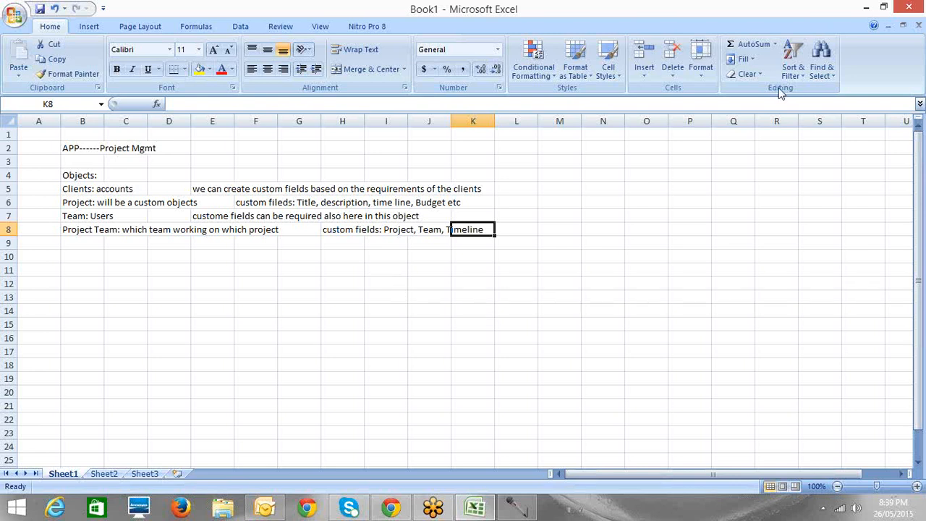
left_click(754, 108)
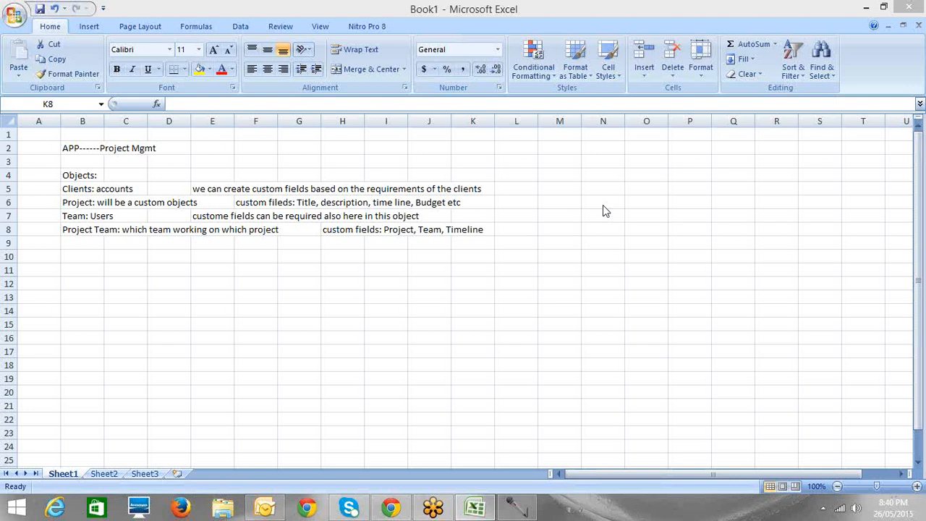
Open Sheet2 and rename it as "Schema"
left_click(112, 475)
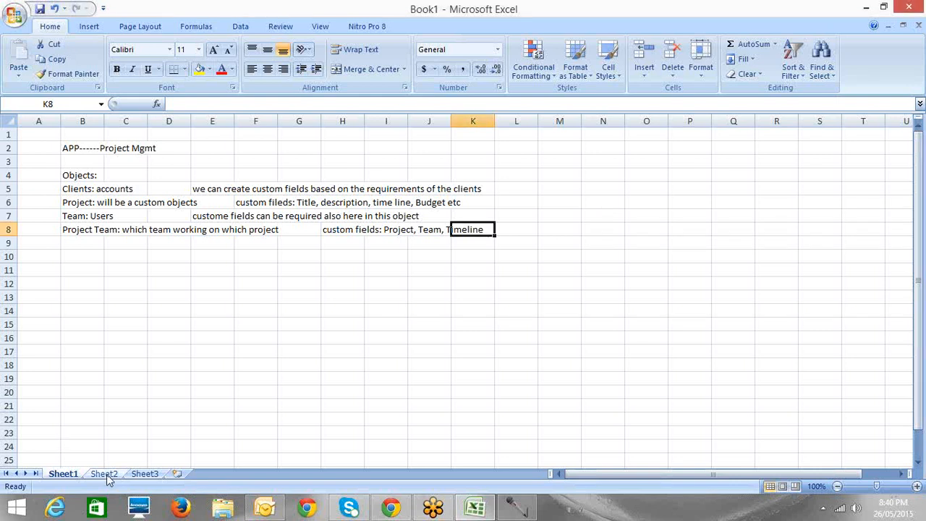
left_click(106, 474)
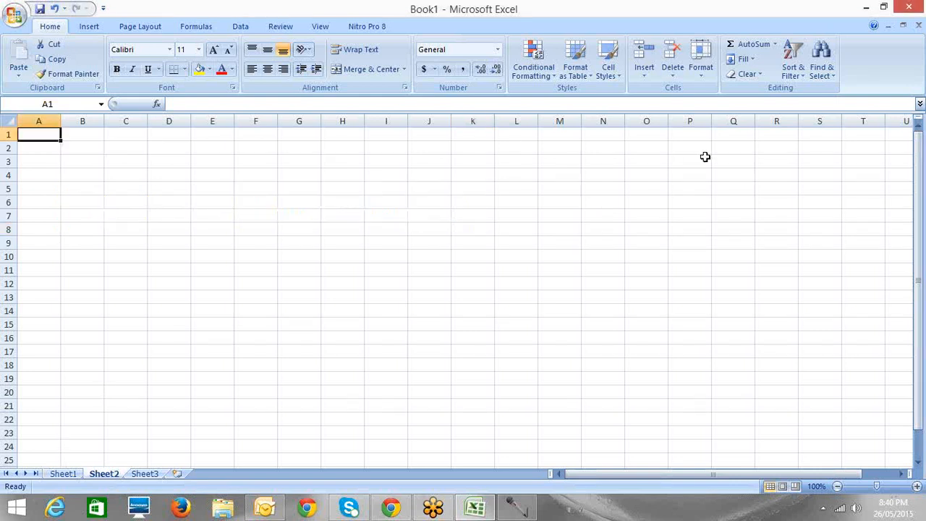
right_click(112, 476)
left_click(138, 354)
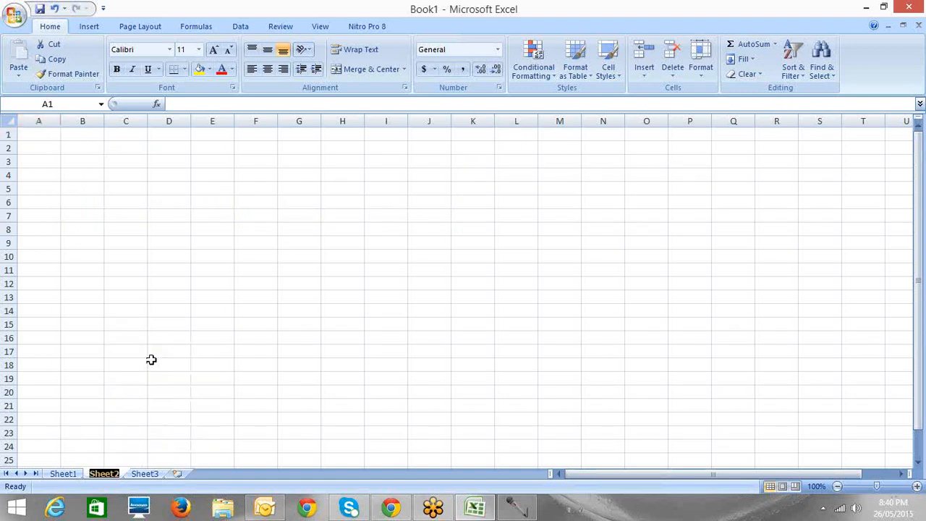
type("Sch")
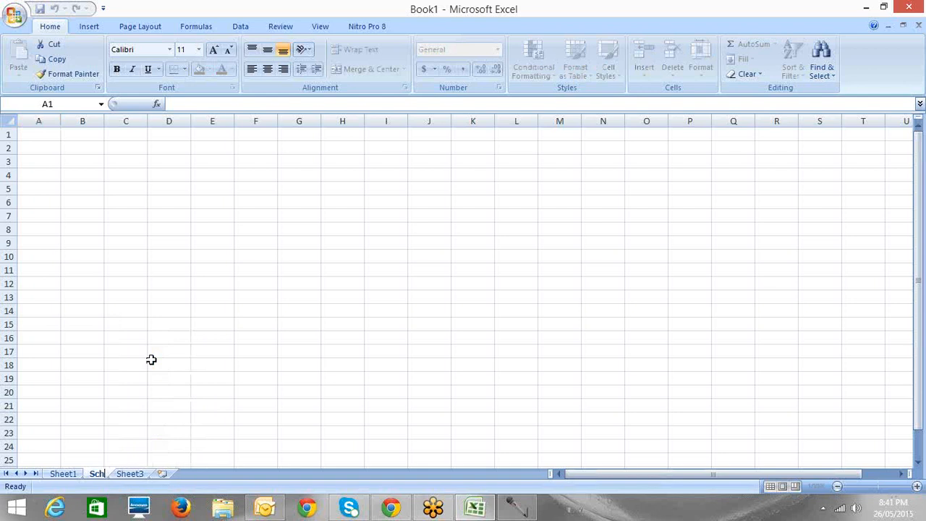
type("ema")
key("Return")
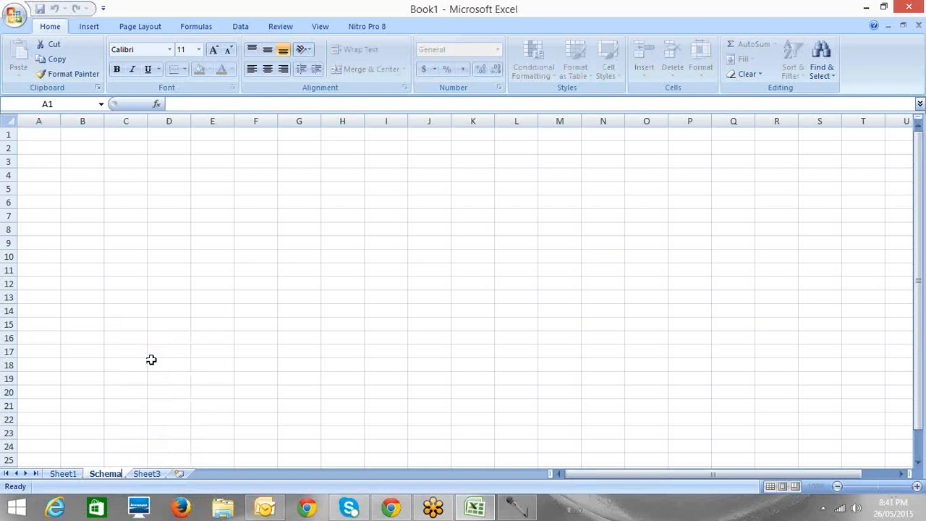
Enter the heading "Clients" in cell B3 of the Schema sheet, with "Name" as its first field in B4
left_click(63, 160)
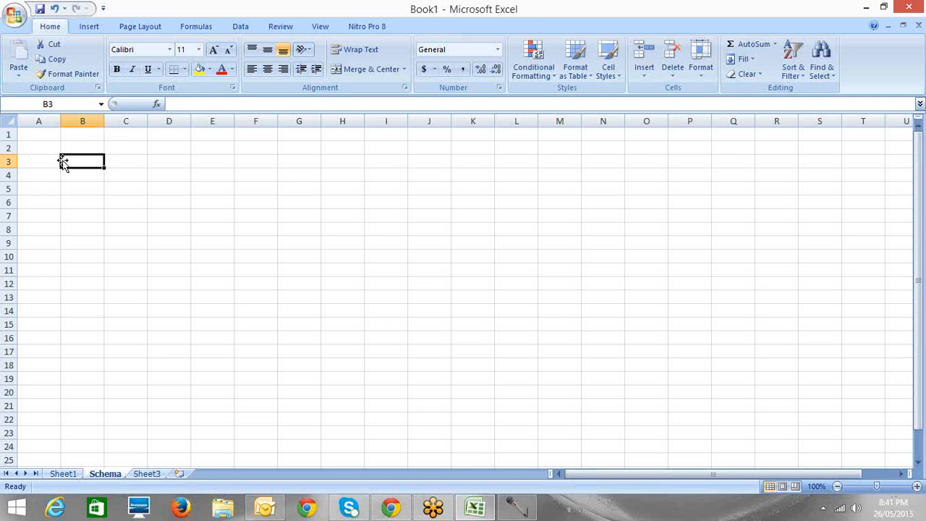
type("Cli")
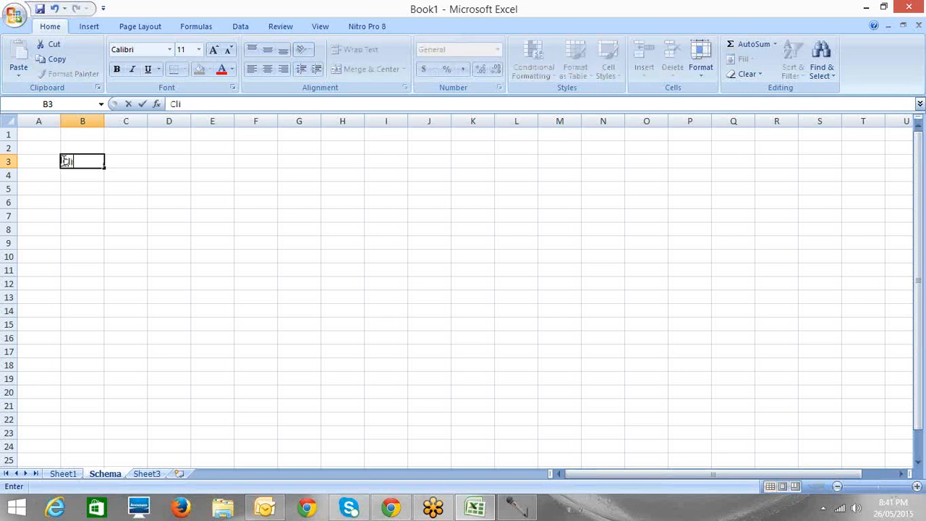
type("ents")
key("Return")
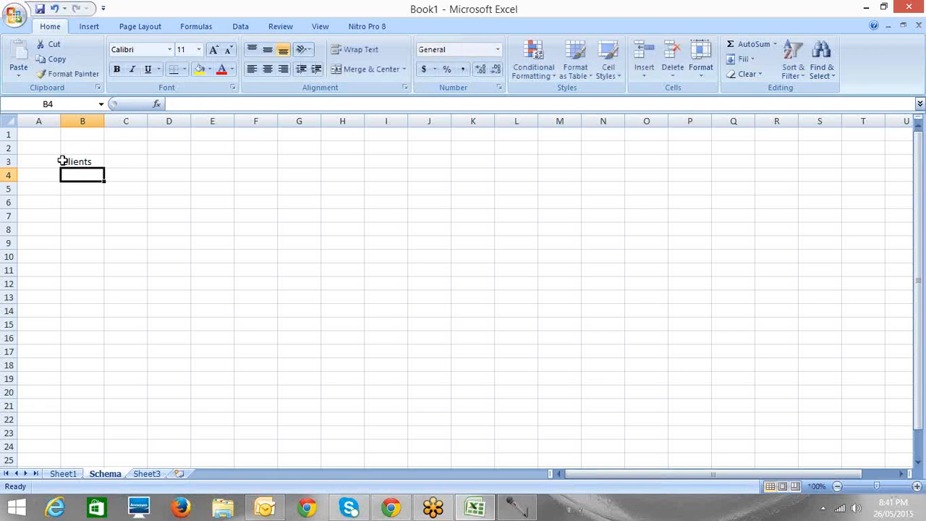
type("Name")
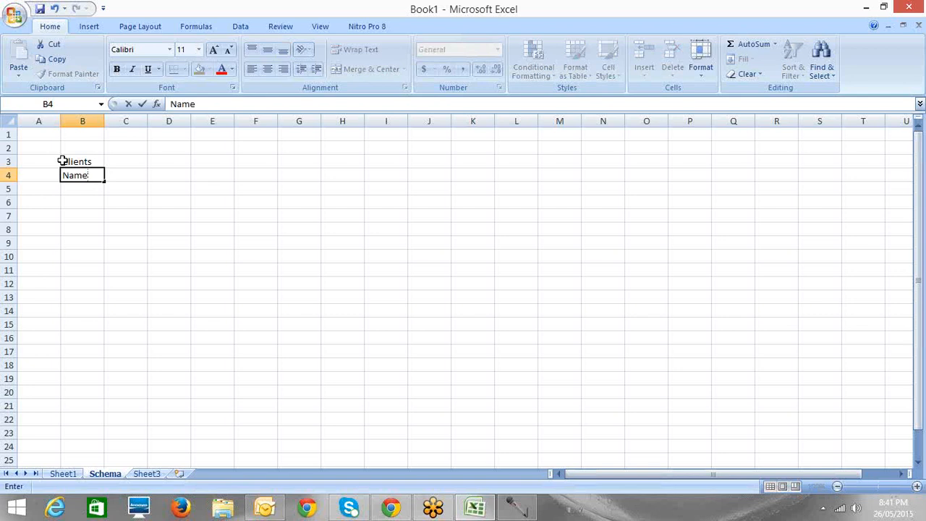
key("Return")
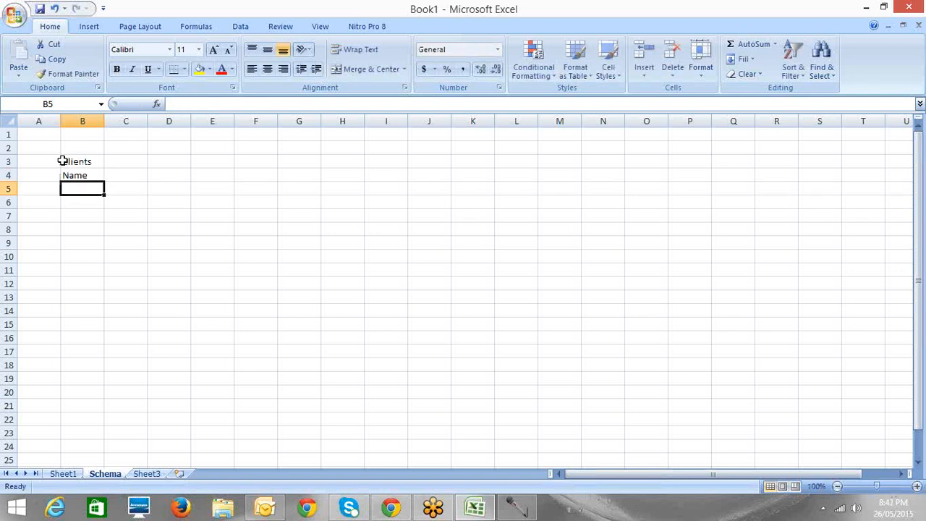
type("data")
key("BackSpace")
key("BackSpace")
key("BackSpace")
key("BackSpace")
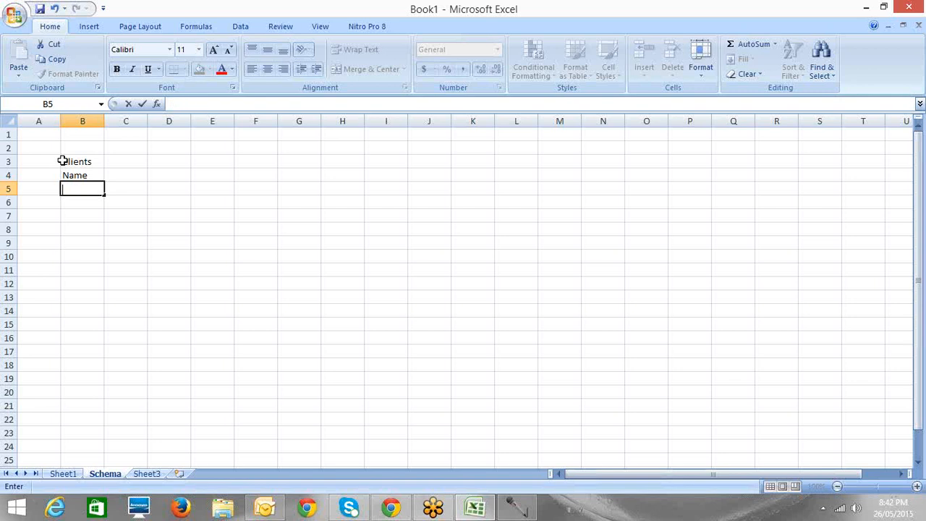
Add the client fields "City", "State" and "Coutry" in cells B5 to B7
type("City")
key("Return")
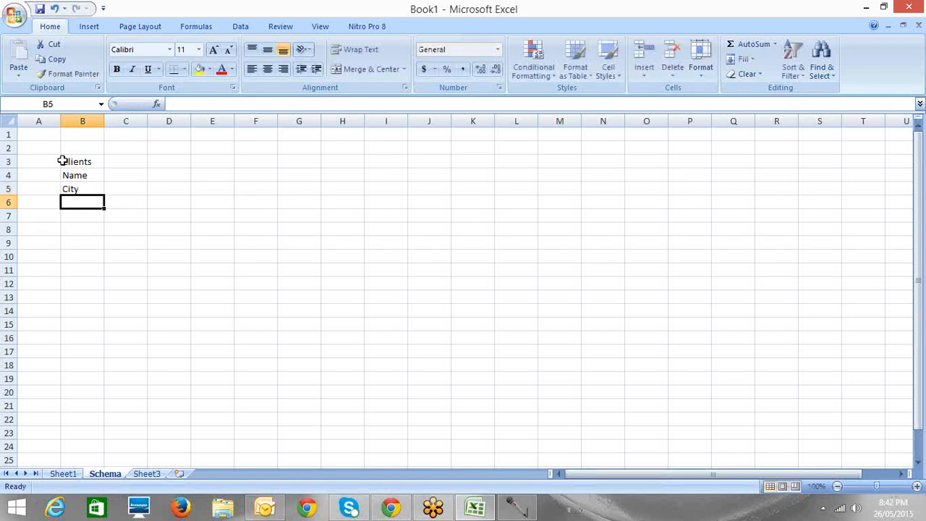
type("State")
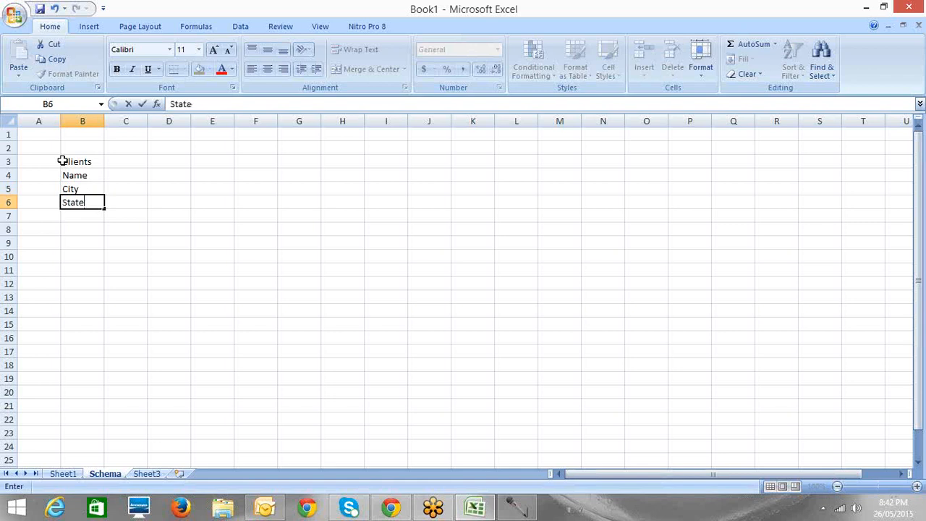
key("Return")
type("Cout")
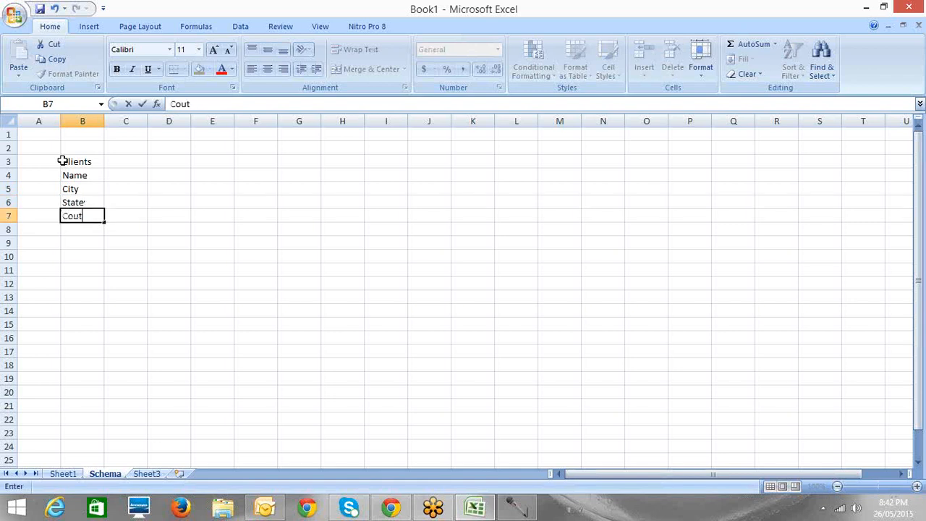
type("ry")
key("Return")
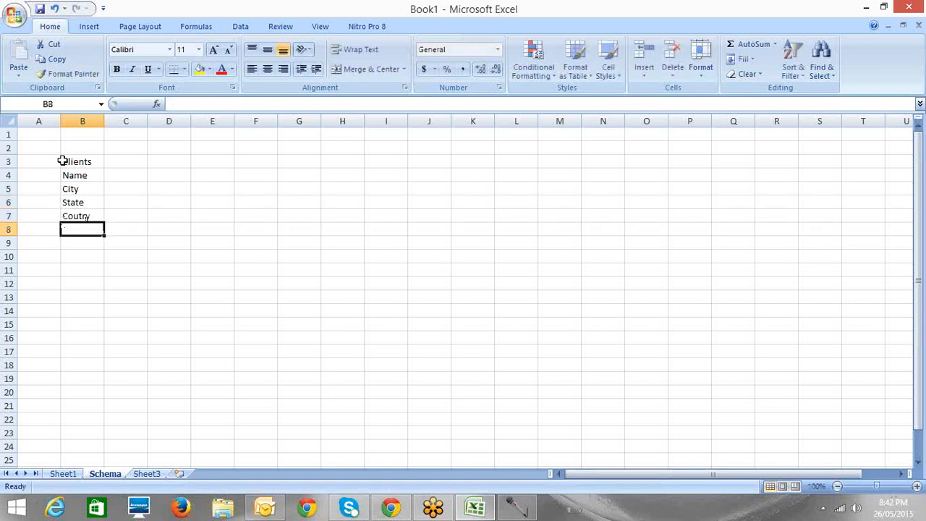
Add the client fields "Phone", "Fax" and "Website" in cells B8 to B10 of the Schema sheet
type("Phone")
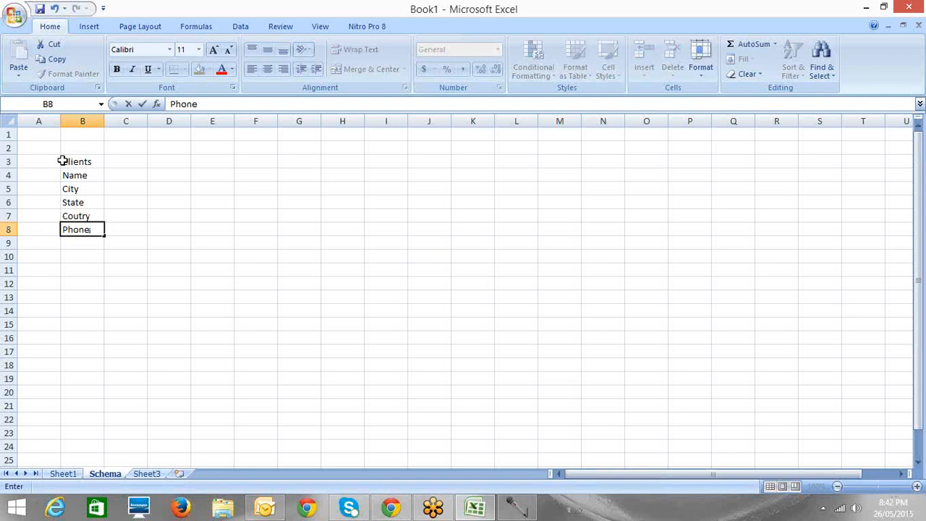
key("Return")
type("Fa")
key("BackSpace")
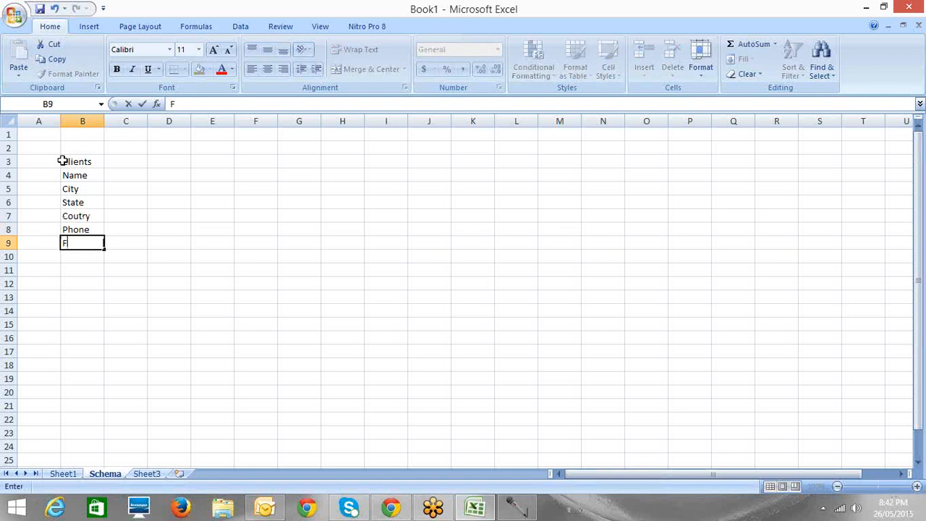
type("ax")
key("Return")
type("wE")
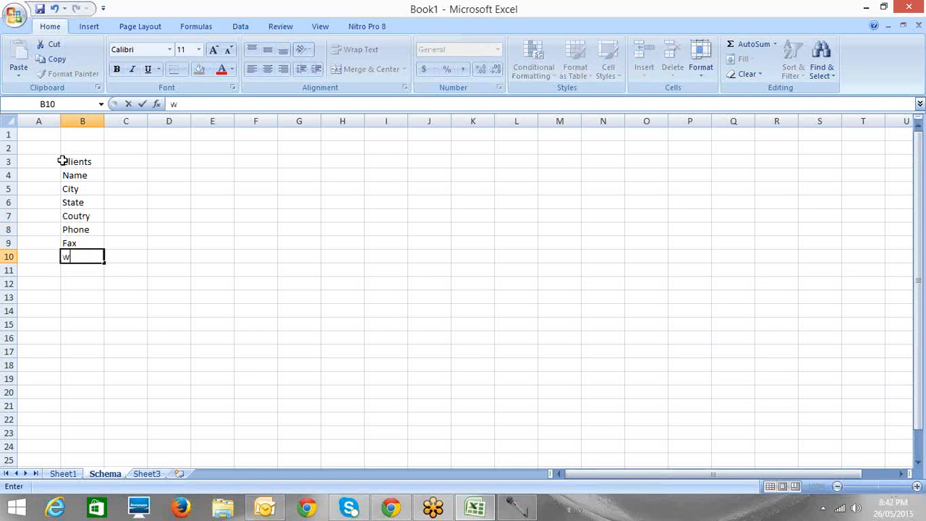
key("BackSpace")
key("BackSpace")
type("Website")
left_click(82, 269)
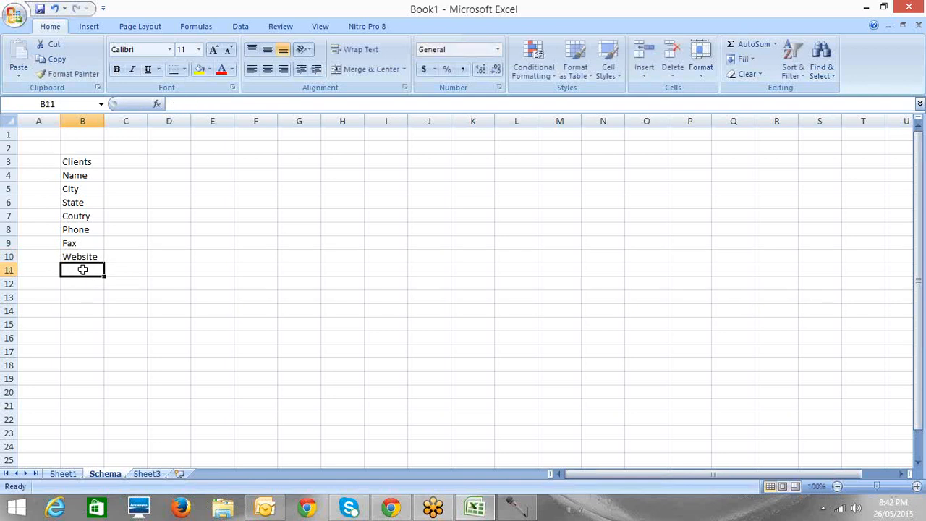
left_click(823, 508)
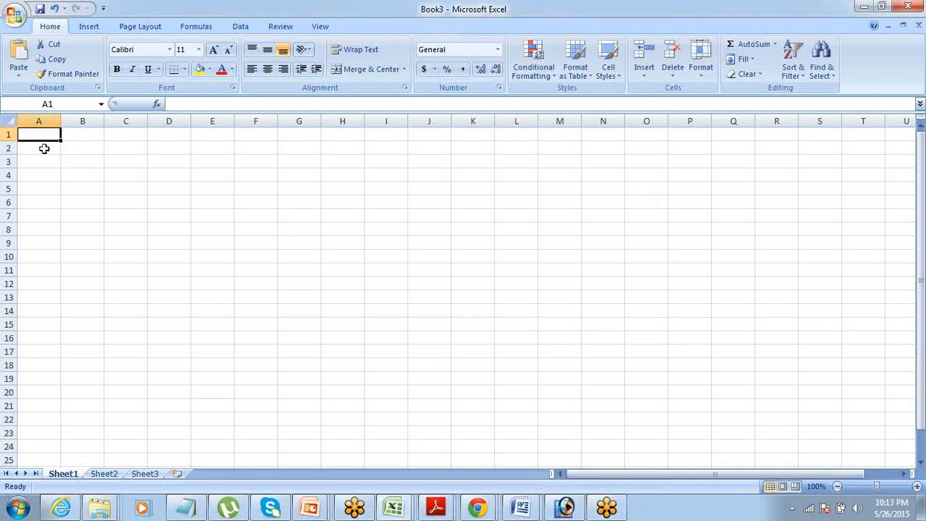
Merge and center cells B2:C2 on Sheet1 of the Book3 workbook and enter the heading "Clients" in them
left_click_drag(67, 149, 140, 147)
left_click(350, 70)
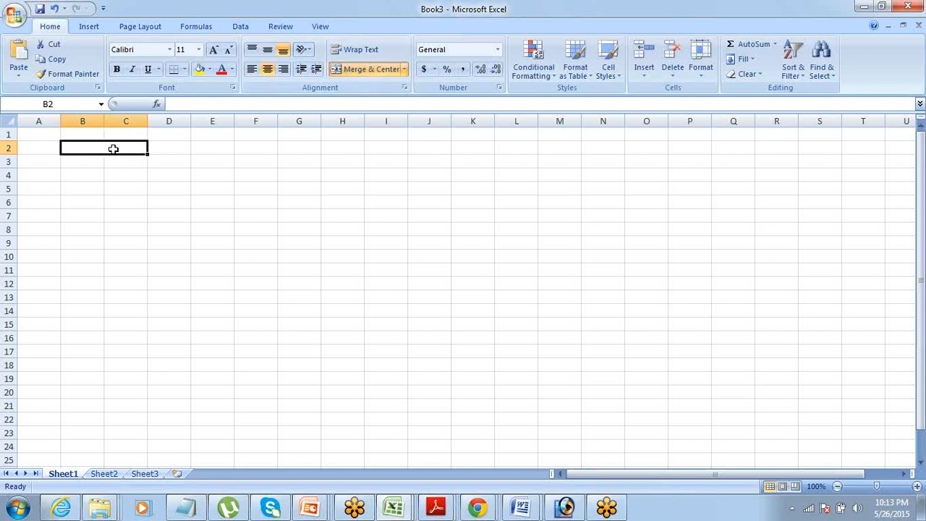
type("Clients")
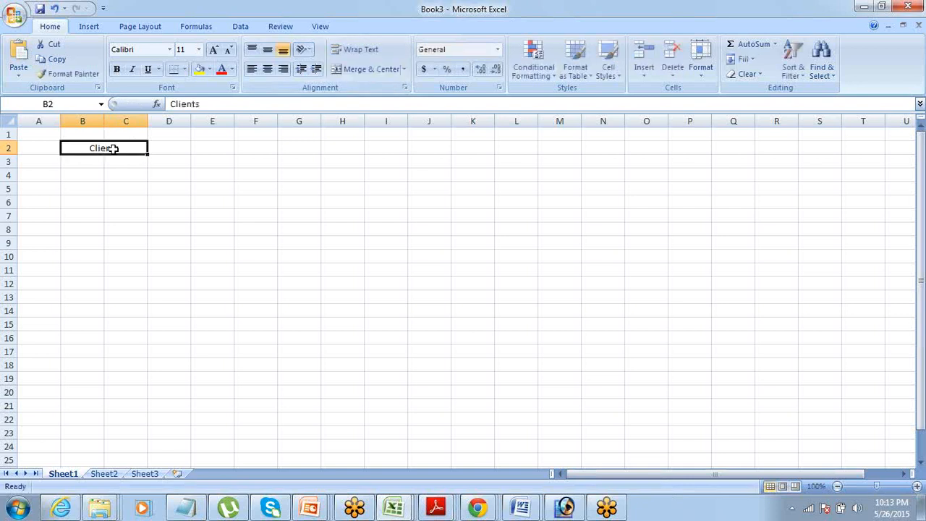
key("Down")
key("Up")
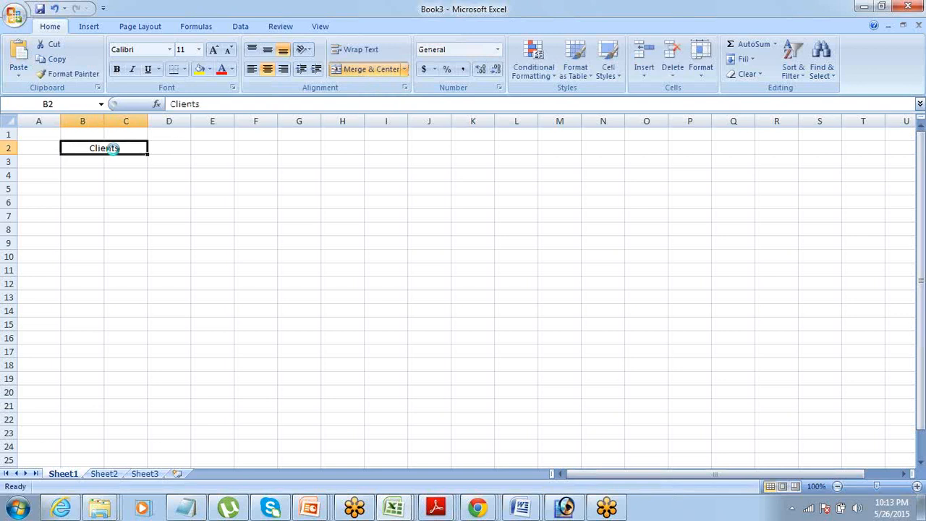
Make the "Clients" heading in B2:C2 bold and give it a dark tan fill
key("ctrl+b")
key("Return")
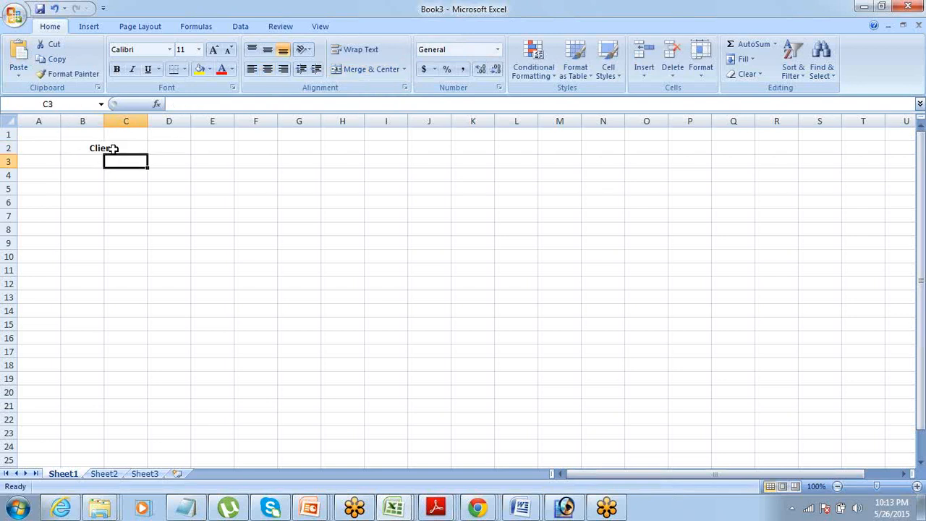
left_click(112, 149)
left_click(209, 70)
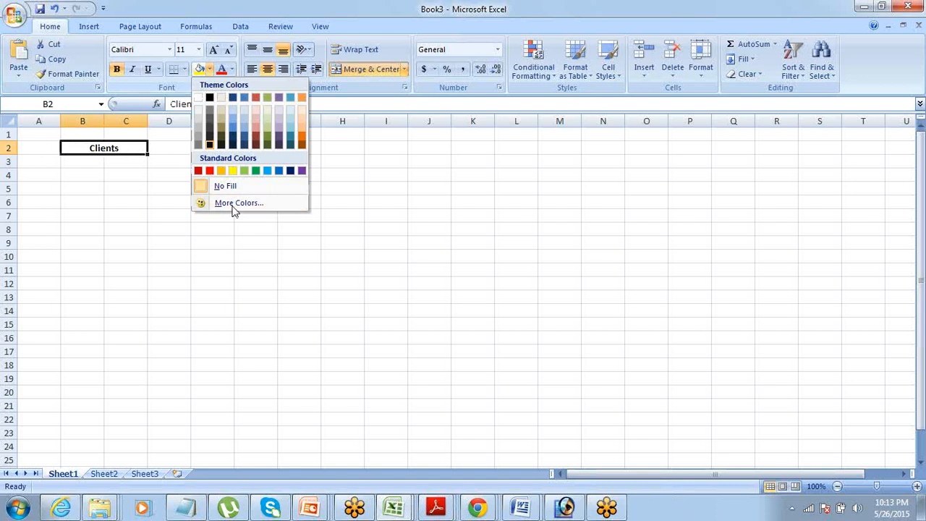
left_click(224, 126)
left_click(109, 200)
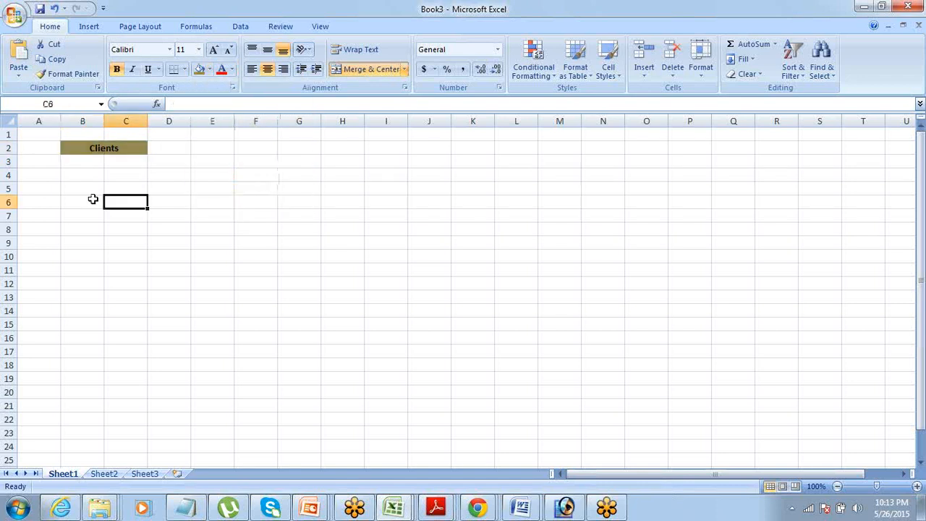
List "Name" and "City" as client fields in cells B3 and B4 under the heading
left_click(81, 161)
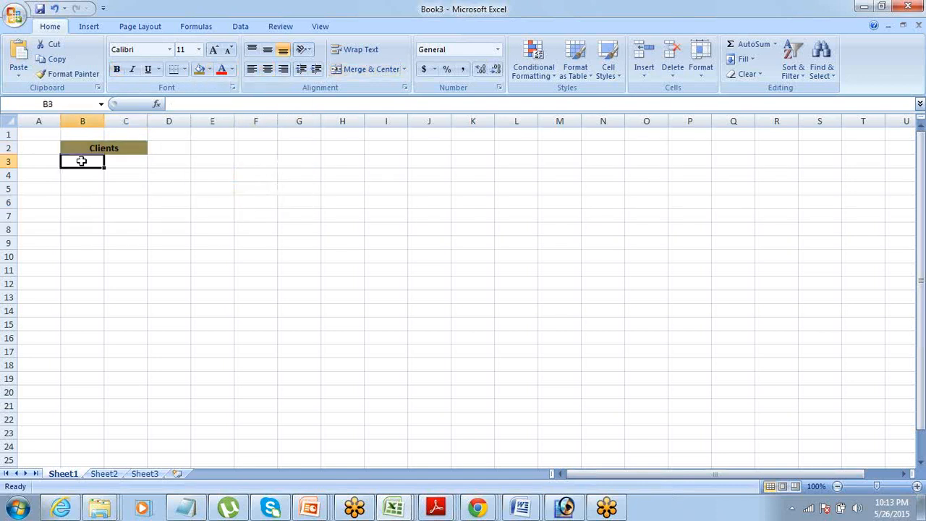
left_click(885, 334)
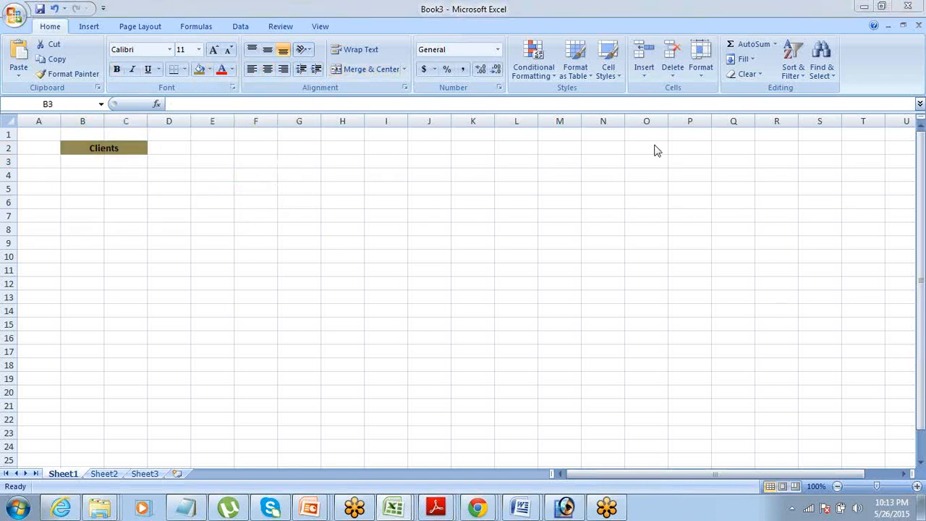
left_click(78, 163)
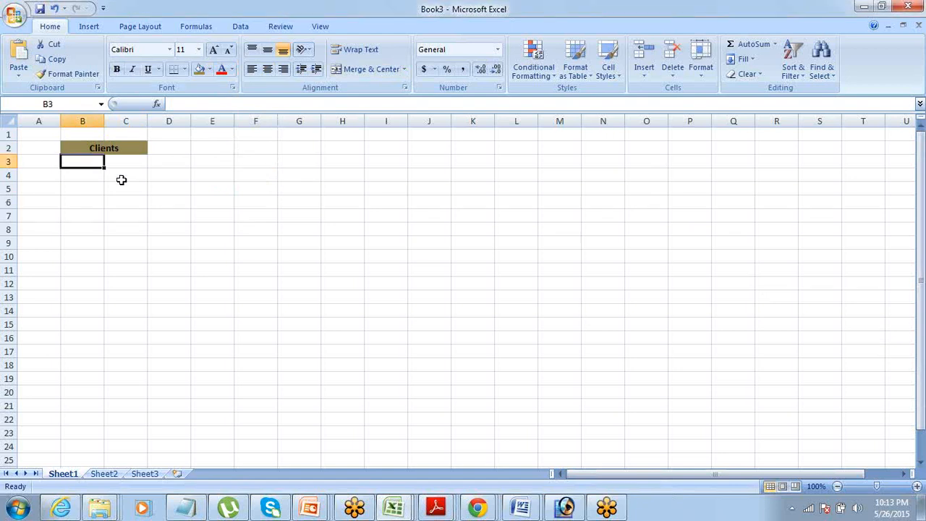
type("Name")
key("Return")
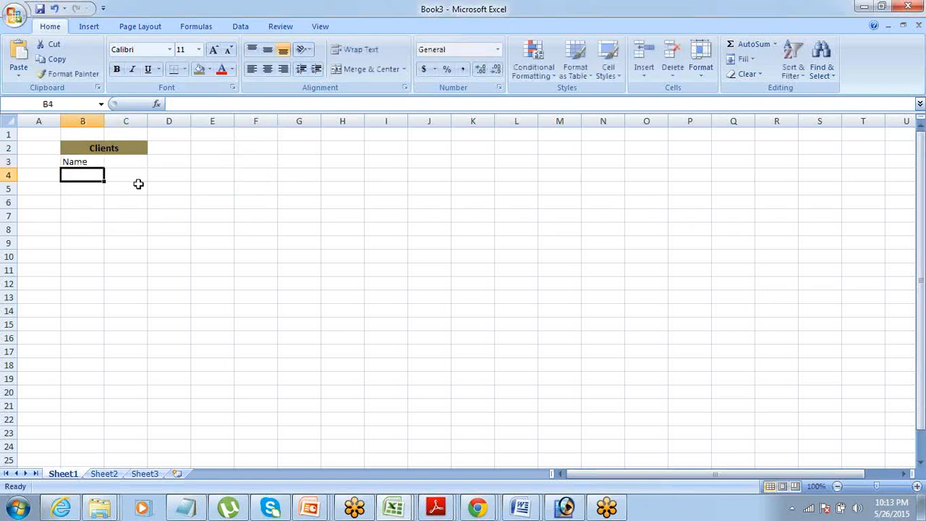
type("City")
key("Tab")
key("Return")
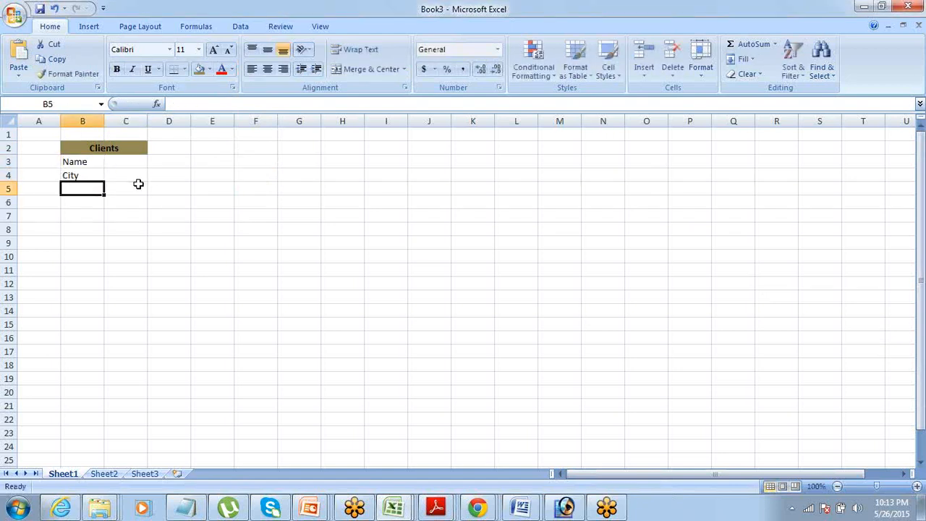
Add the client fields "State" and "Country" in cells B5 and B6
type("State")
key("Return")
type("Counr")
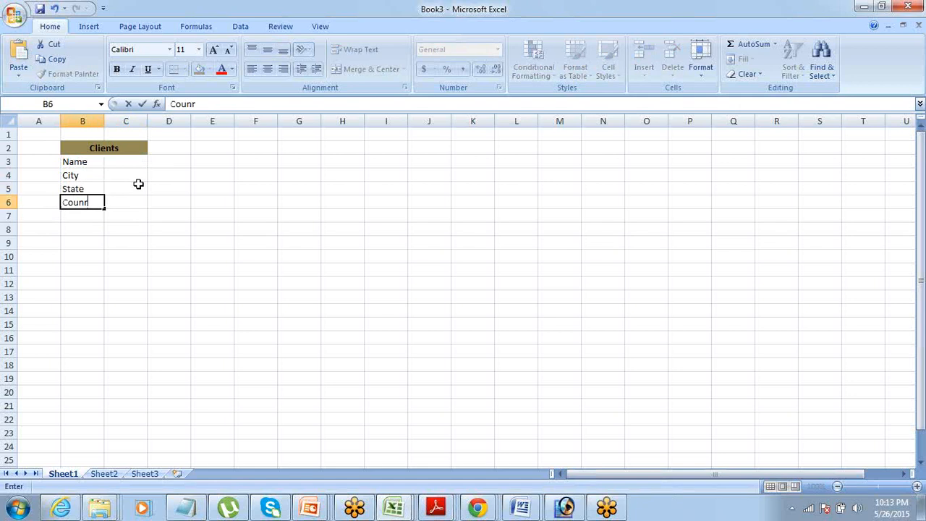
key("BackSpace")
type("try")
key("Return")
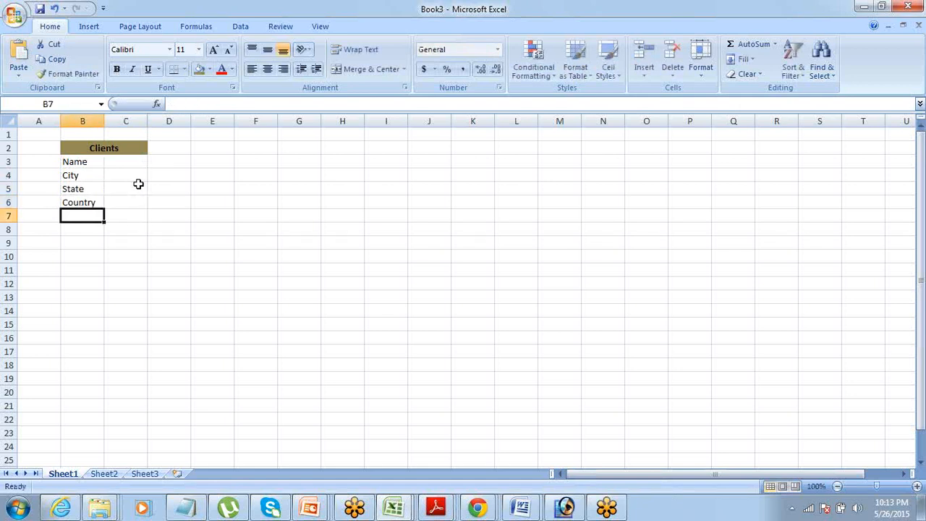
Add the client fields "Phone" and "Fax" in cells B7 and B8
left_click(72, 207)
left_click(75, 215)
type("Phone")
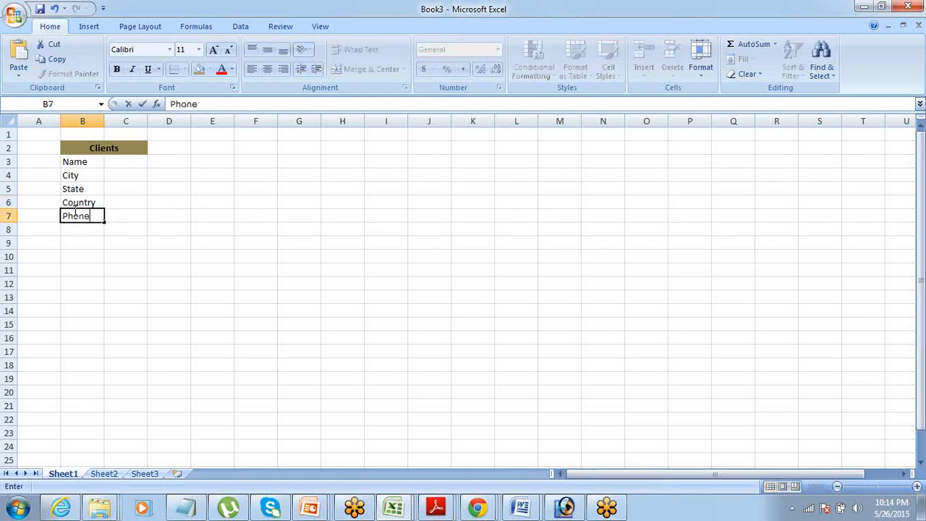
key("Return")
type("Fax")
key("Return")
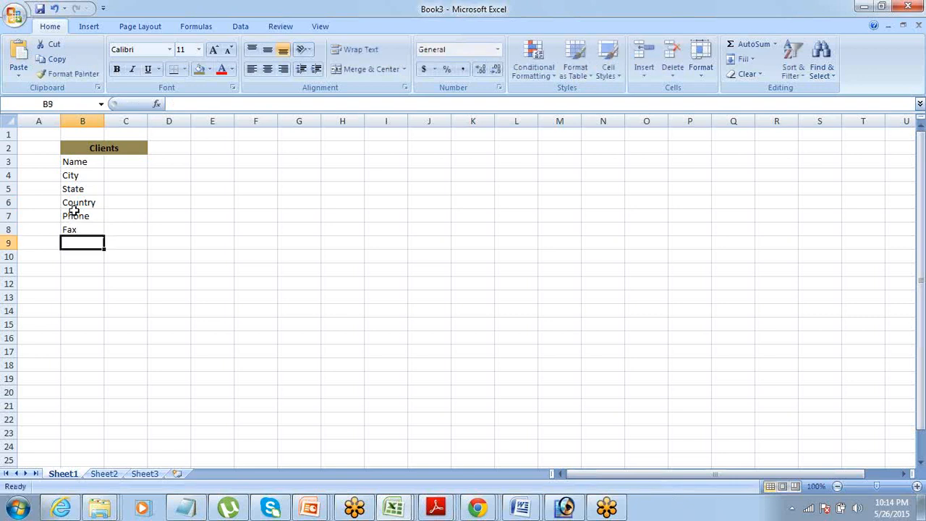
Add the client fields "Website" and "Industry" in cells B9 and B10
type("W")
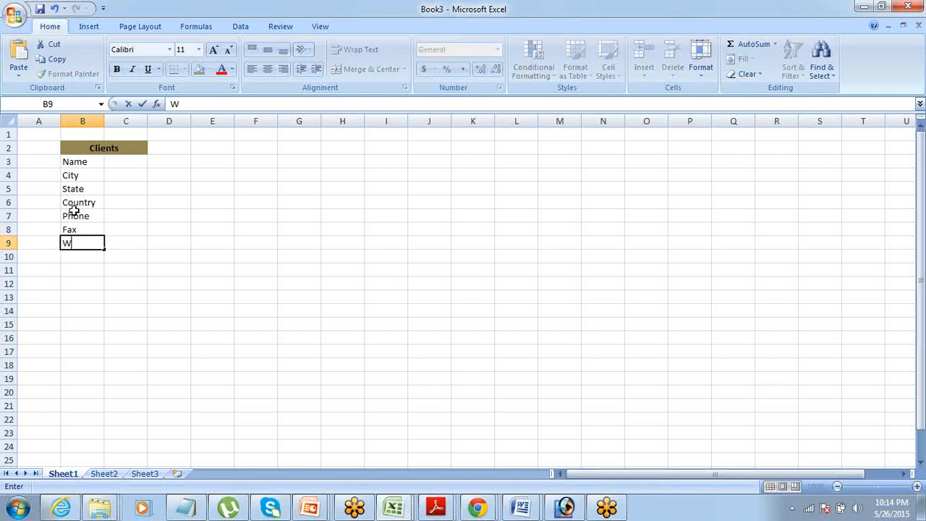
type("ebsite")
key("Return")
type("Industry")
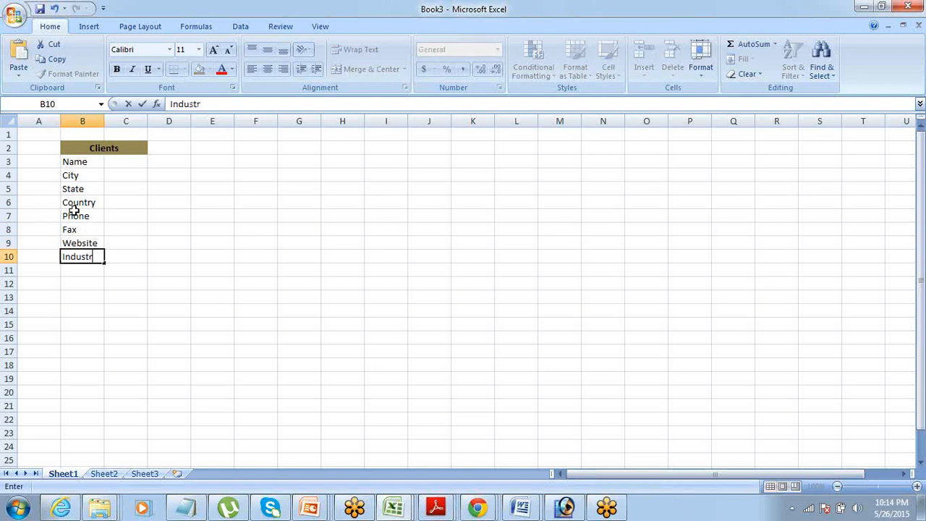
key("Return")
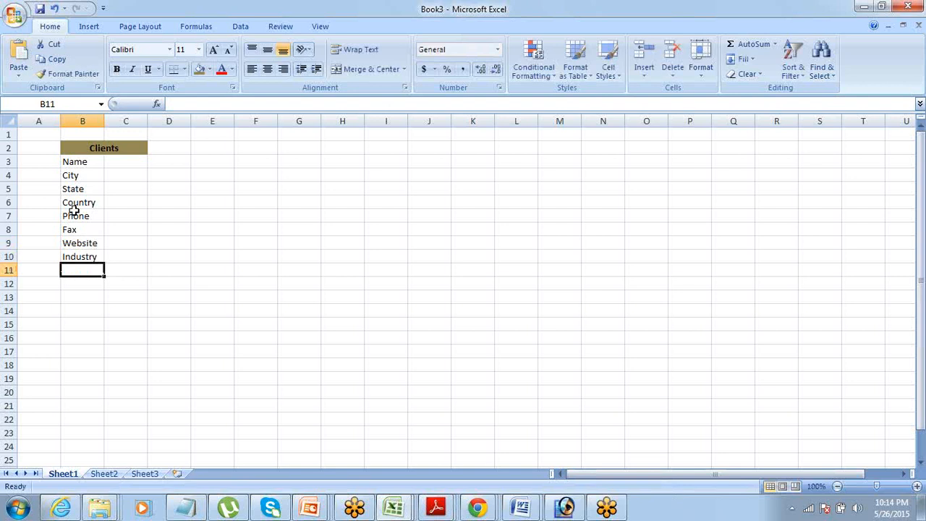
Add the client fields "# Employees" and "Revenue" in cells B11 and B12
type("#")
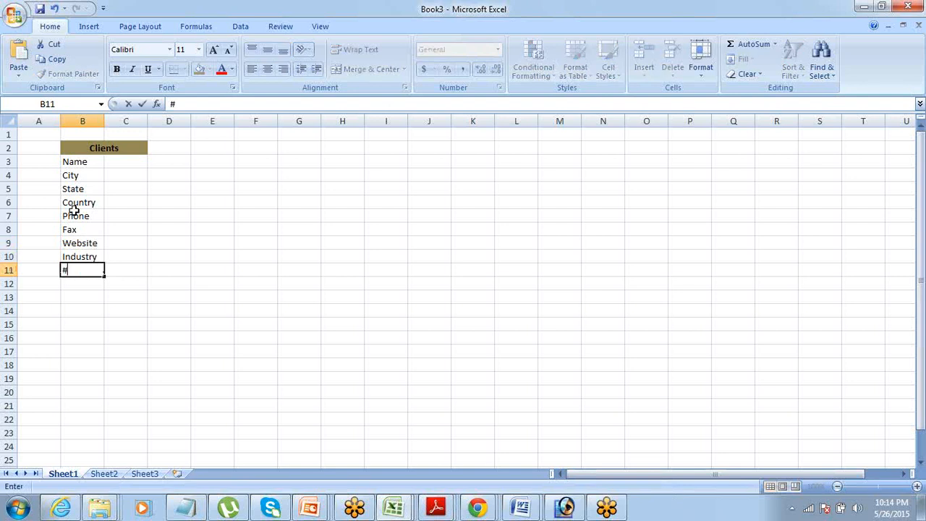
type(" Employe")
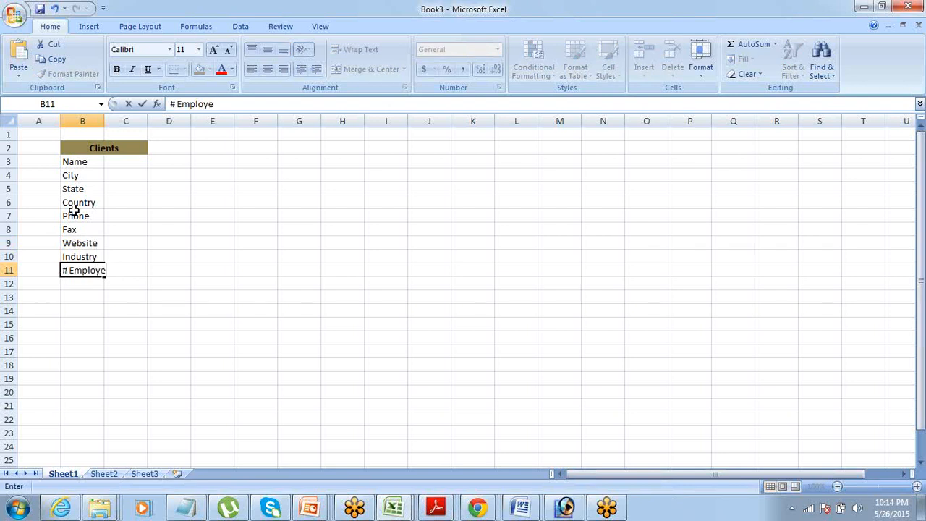
type("es")
key("Return")
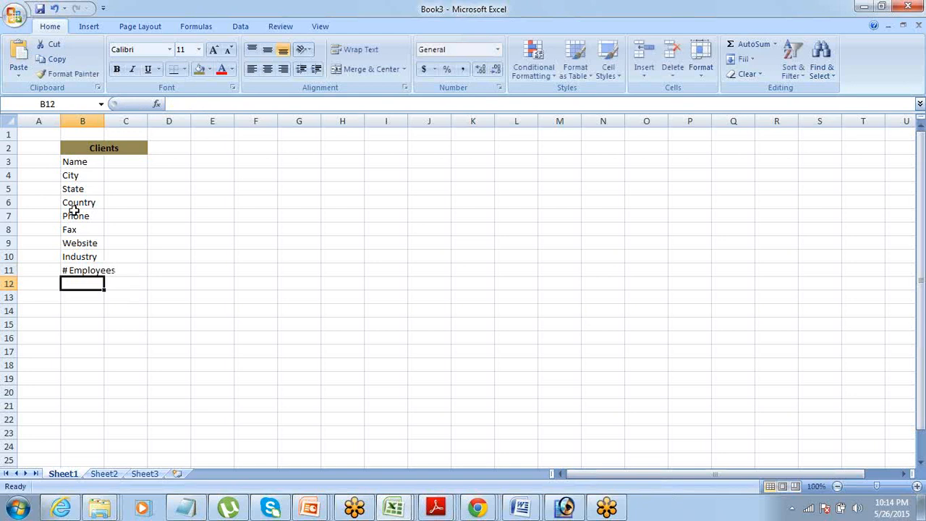
type("Revenue")
key("Tab")
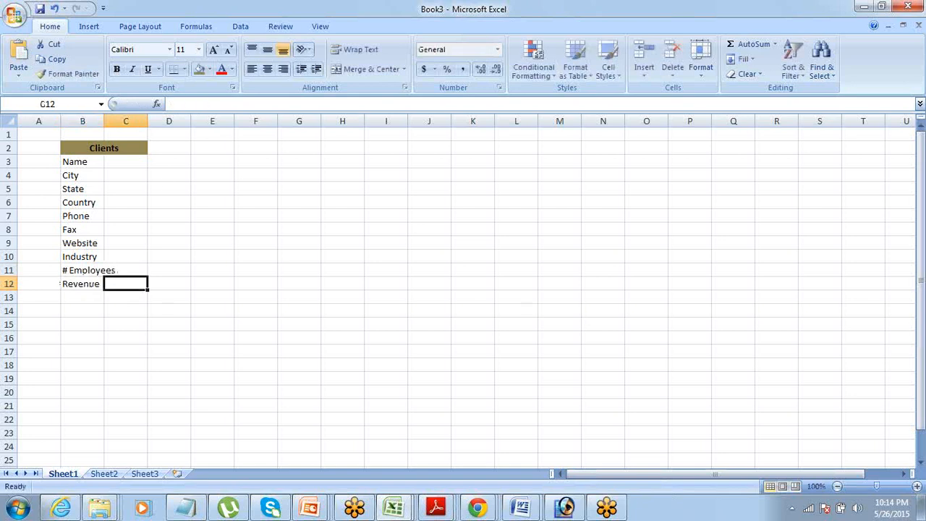
Widen column B so that the "# Employees" label fits inside its cell
left_click(108, 116)
left_click_drag(106, 117, 129, 118)
left_click(138, 189)
left_click(150, 162)
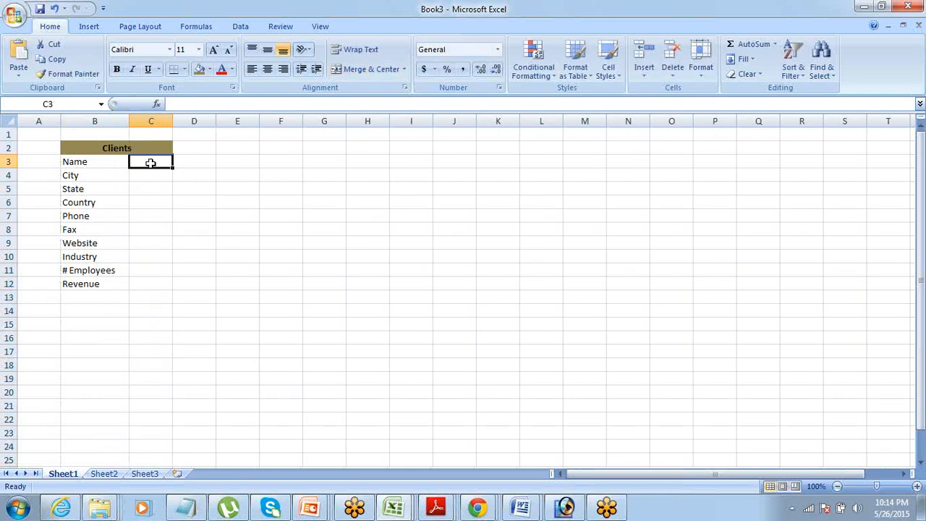
key("Left")
key("Tab")
key("Return")
key("ctrl+Down")
key("Up")
key("Up")
key("Up")
key("Up")
key("Up")
key("Up")
key("Up")
key("Up")
key("Up")
key("Up")
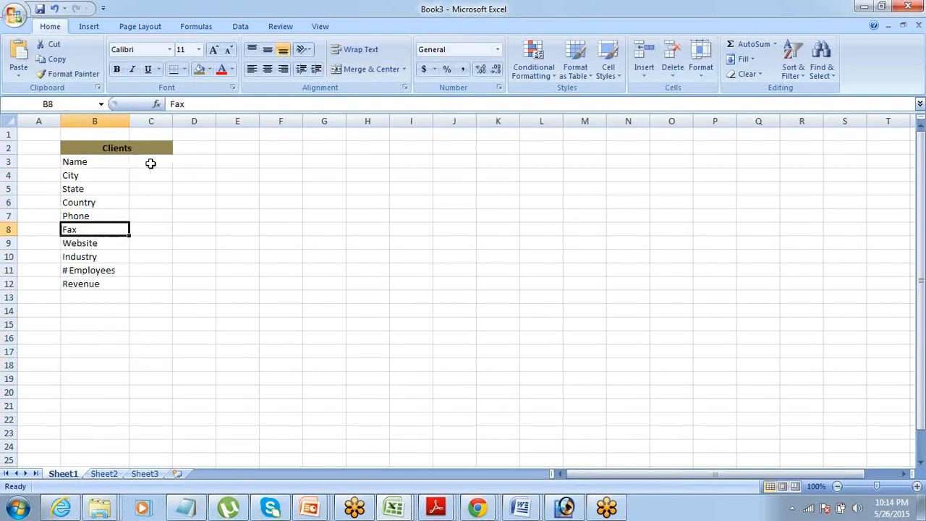
key("Right")
key("Down")
key("Left")
key("Left")
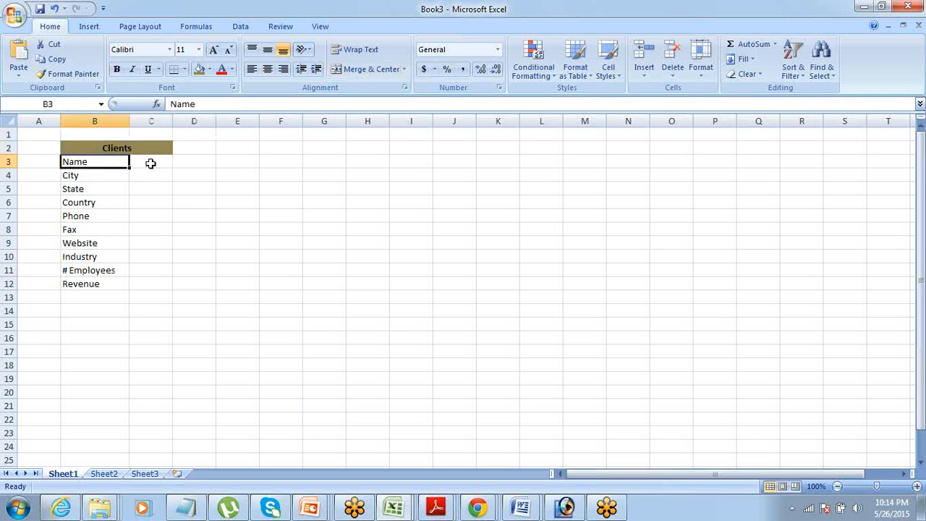
Enter "Text" as the data type of the Name, City and State fields in cells C3 to C5
key("Right")
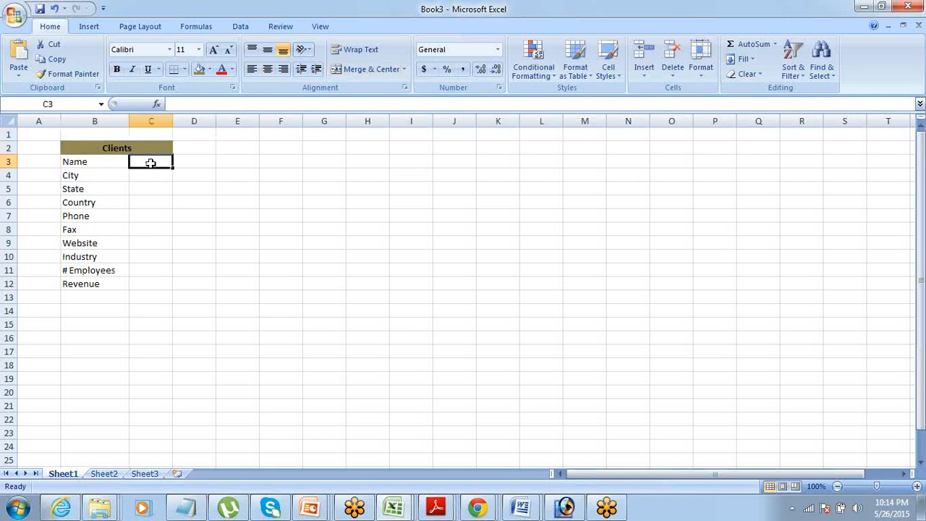
type("Text")
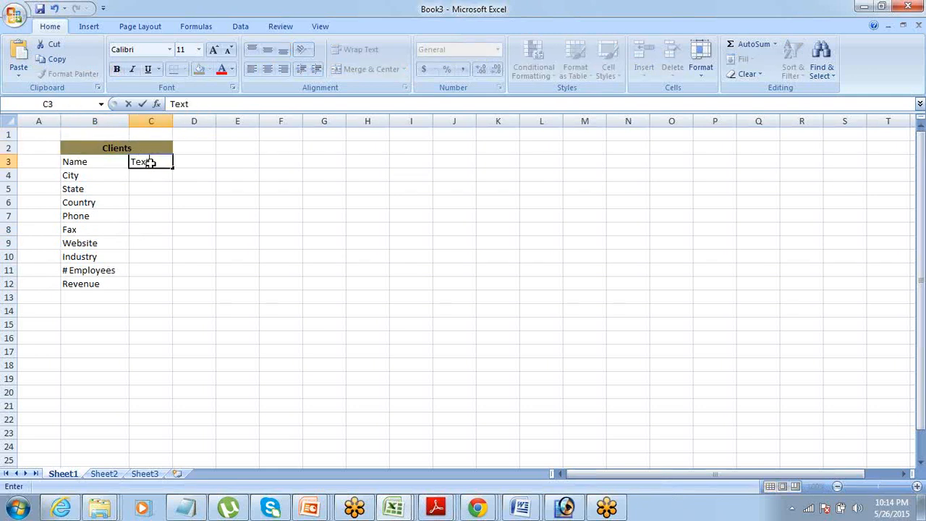
key("Tab")
key("Return")
type("Text")
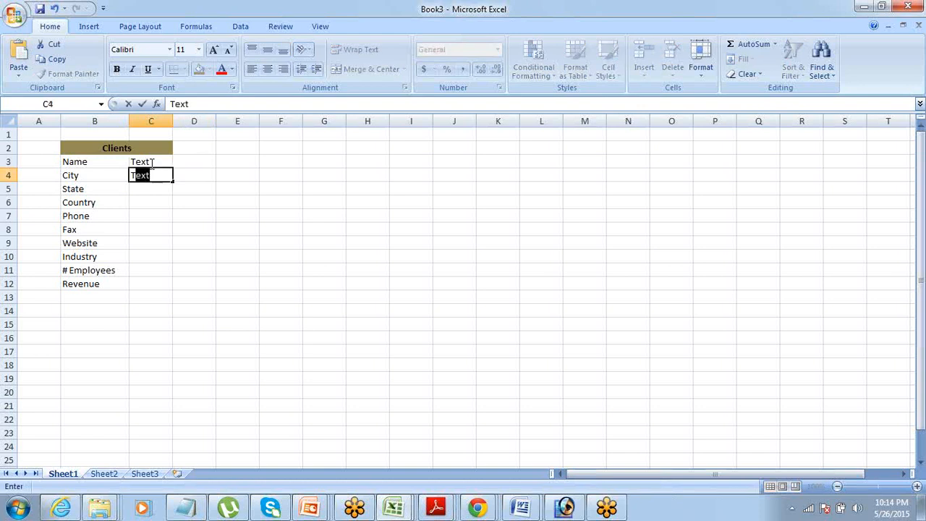
key("Tab")
key("Return")
type("Text")
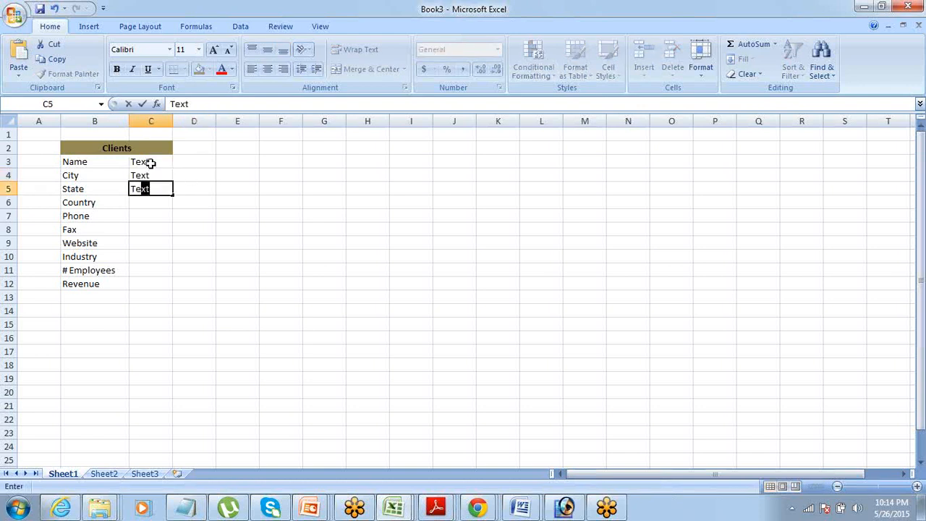
key("Tab")
key("Return")
key("Up")
key("Down")
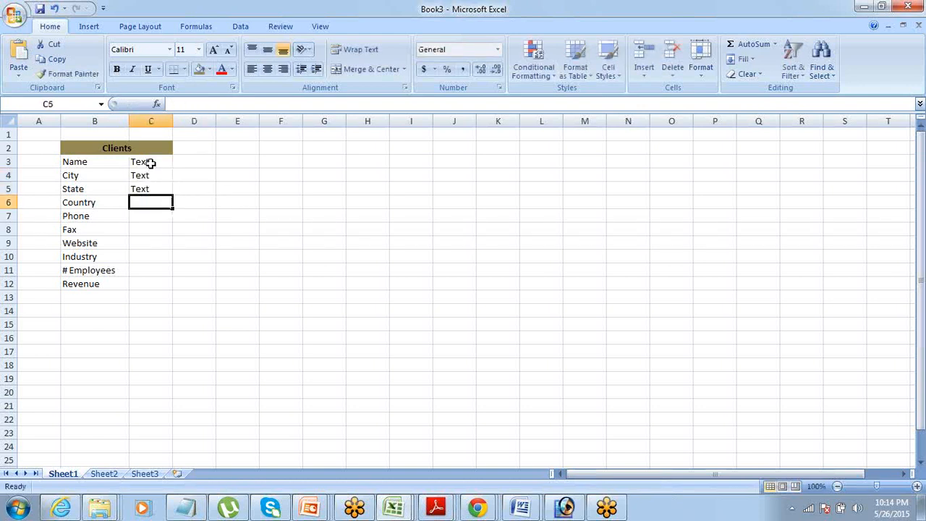
Enter "Picklist" as the Country data type in C6 and copy it over the City and State data types in C4 and C5
type("Picklist")
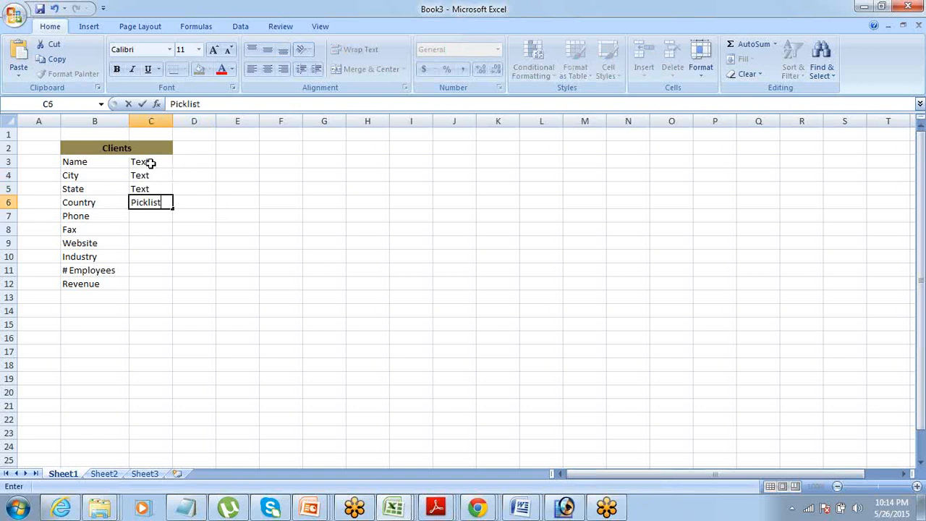
key("ctrl+Return")
key("ctrl+c")
key("Up")
key("Up")
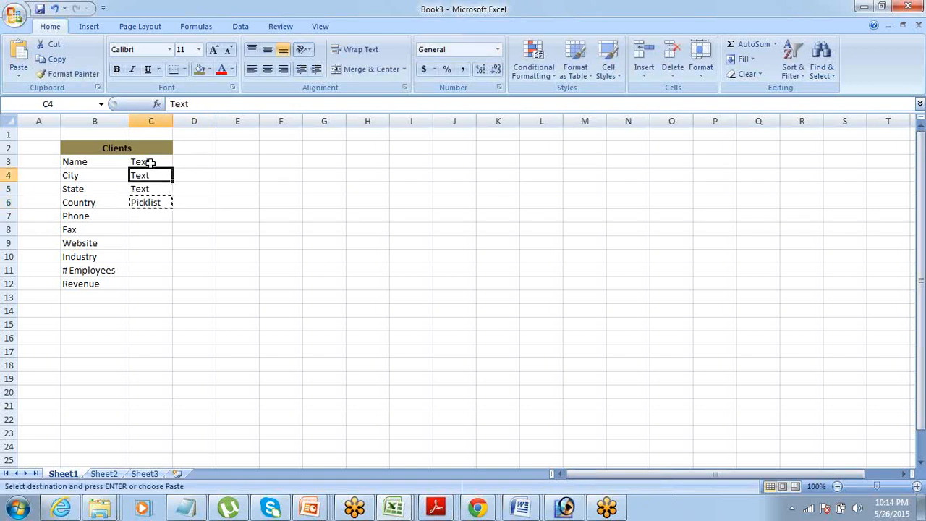
key("shift+Down")
key("Return")
key("Down")
key("Down")
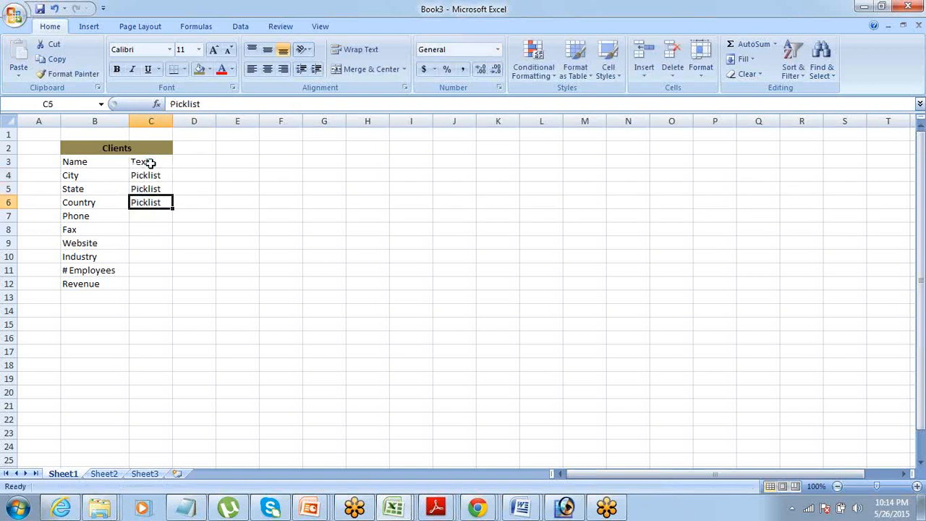
Set the data type of the Phone and Fax fields in C7 and C8 to "Phone"
key("Down")
key("Left")
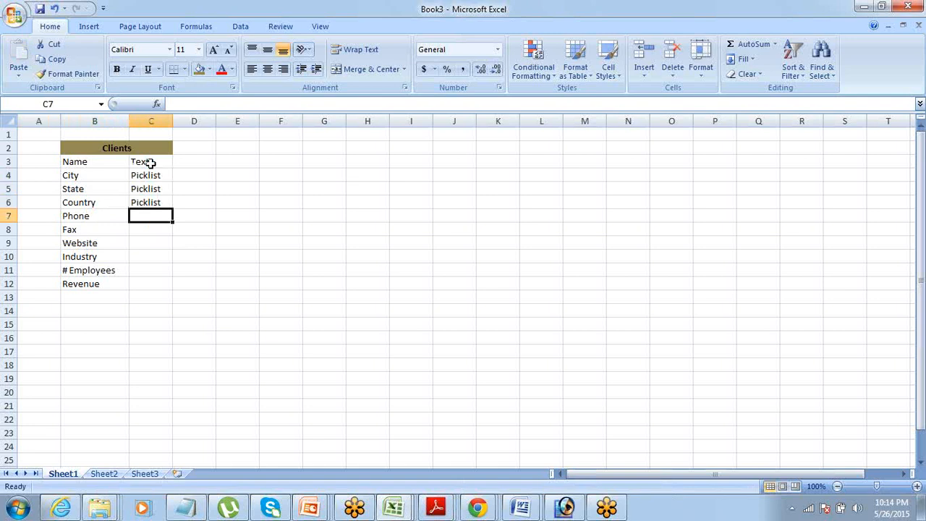
key("Left")
key("Left")
key("Right")
key("Right")
type("Phone")
key("Down")
key("Left")
key("Right")
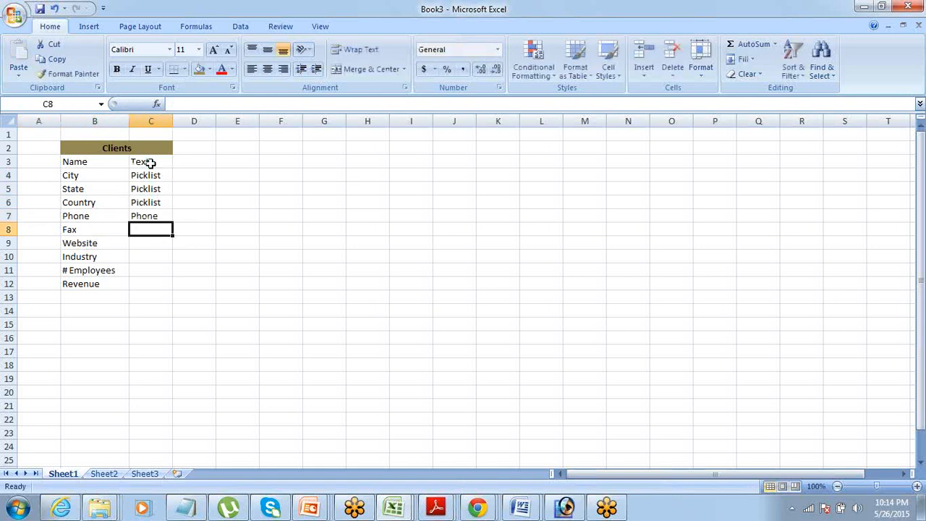
key("shift+Up")
key("ctrl+d")
Enter "URL" as the data type of the Website field in cell C9
key("Down")
key("Left")
key("Right")
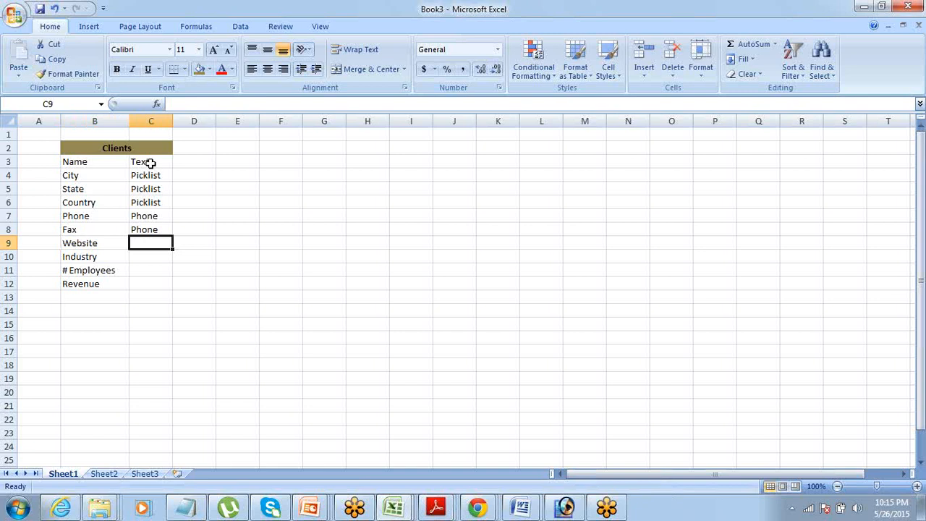
type("URL")
key("Right")
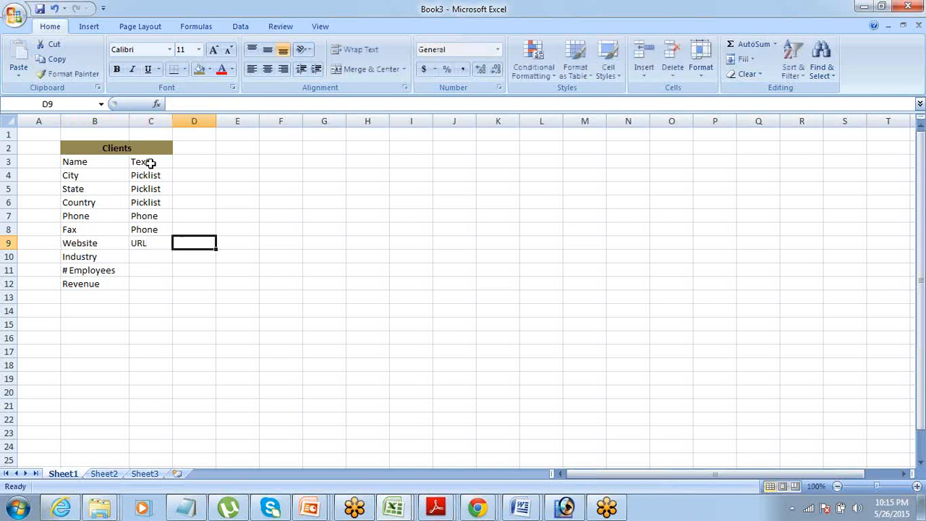
key("Down")
key("Left")
Review the client fields and the data types assigned so far, from Name down to Website
key("Up")
key("Up")
key("Up")
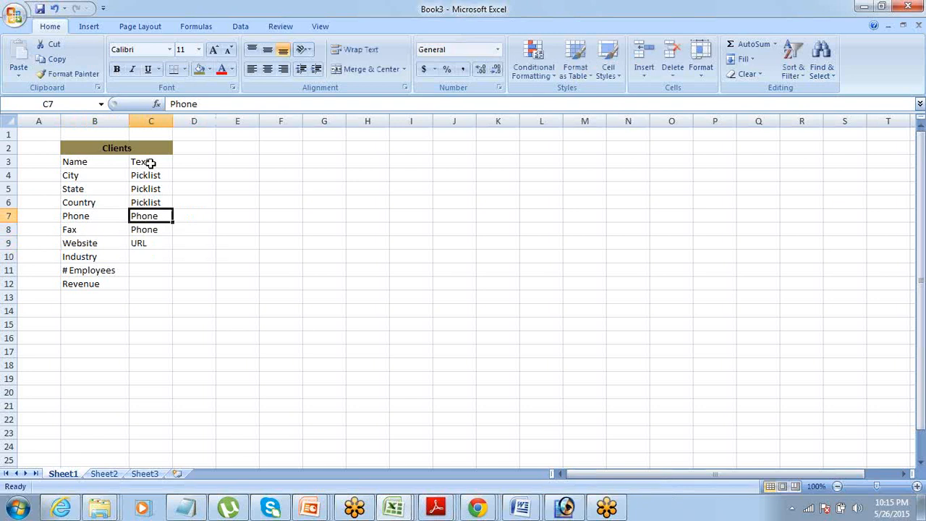
key("Up")
key("Up")
key("Up")
key("Up")
key("Left")
key("Down")
key("Left")
key("Right")
key("Right")
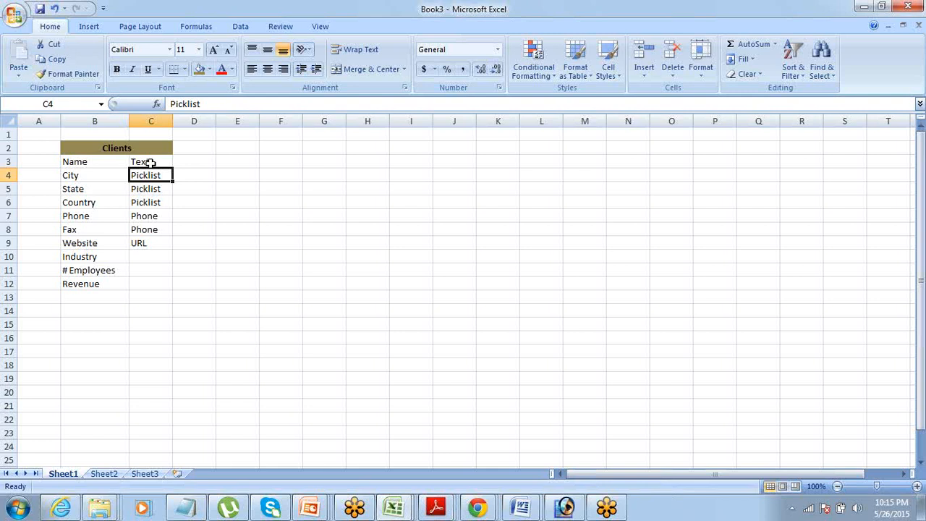
key("Left")
key("Down")
key("Right")
key("Down")
key("Down")
key("Left")
key("Down")
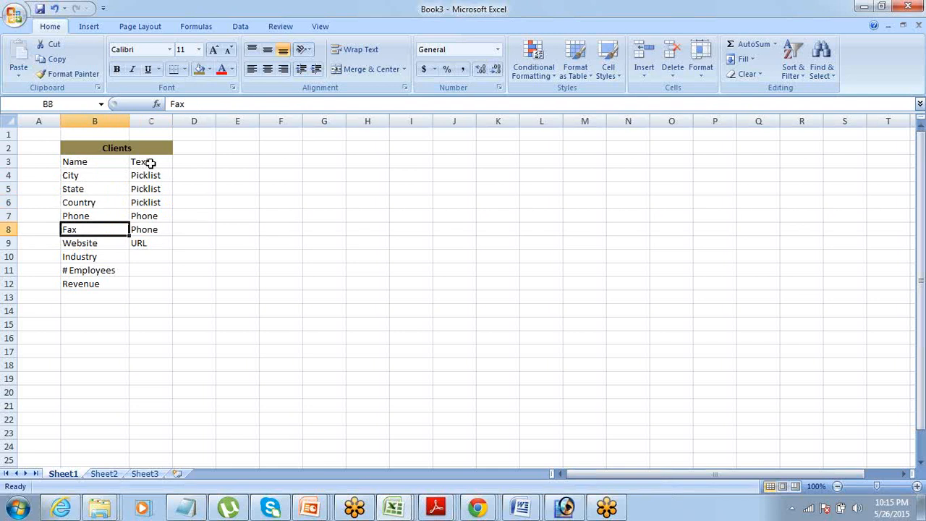
key("Right")
key("Down")
key("Down")
key("Right")
key("Left")
key("Right")
key("Left")
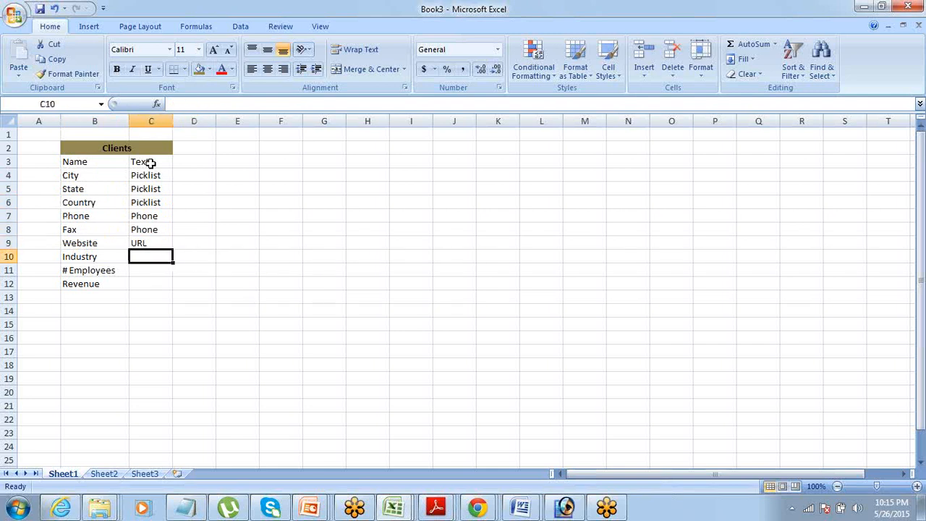
Copy the "Picklist" data type from Country in C6 to the Industry field in C10
key("Up")
key("Up")
key("Up")
key("Up")
key("ctrl+c")
key("Down")
key("Down")
key("Down")
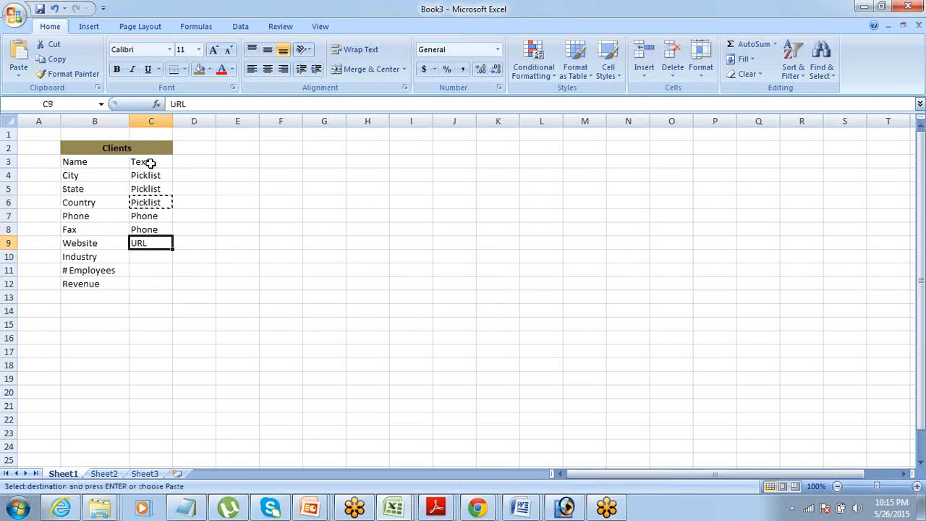
key("Down")
key("Return")
Enter "Number" as the data type of the # Employees field in cell C11
key("Down")
key("Down")
key("Left")
key("Up")
key("Right")
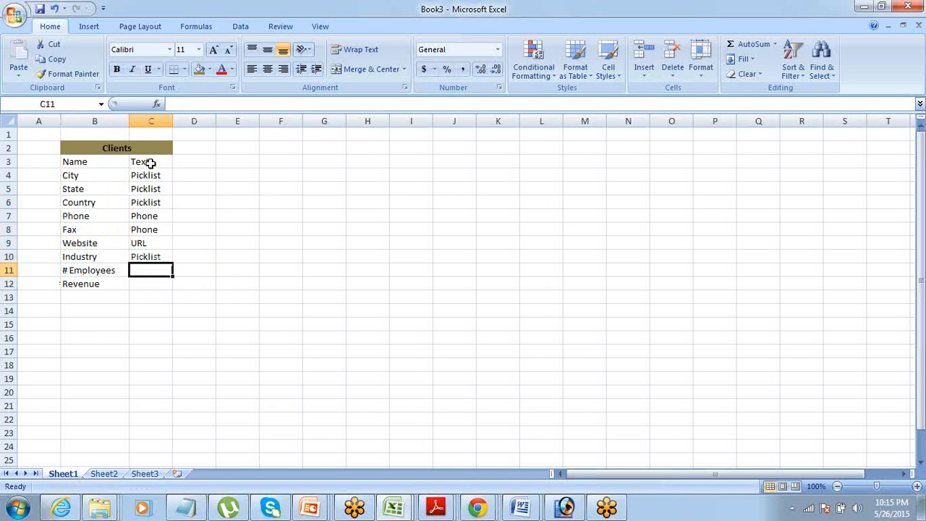
type("Number")
key("Tab")
key("Return")
Enter "Currency" as the data type of the Revenue field in cell C12
key("Left")
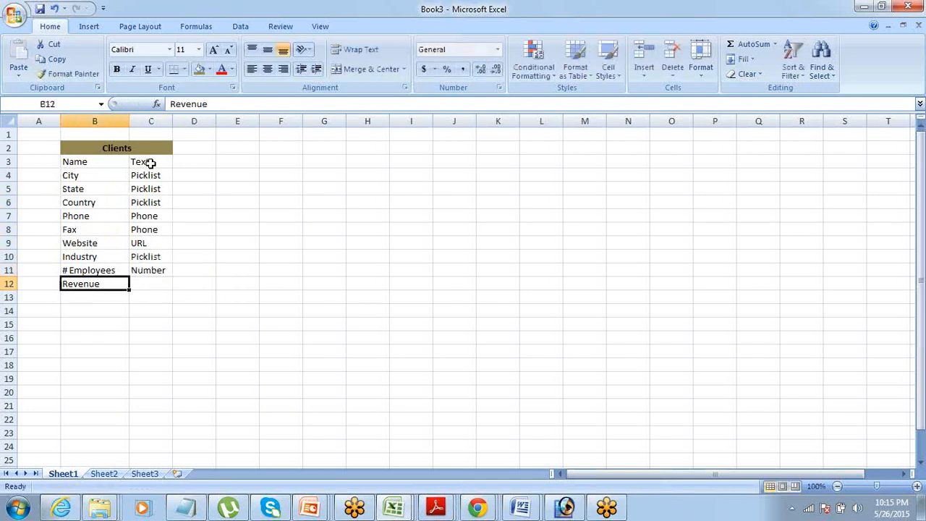
key("Right")
type("Cu")
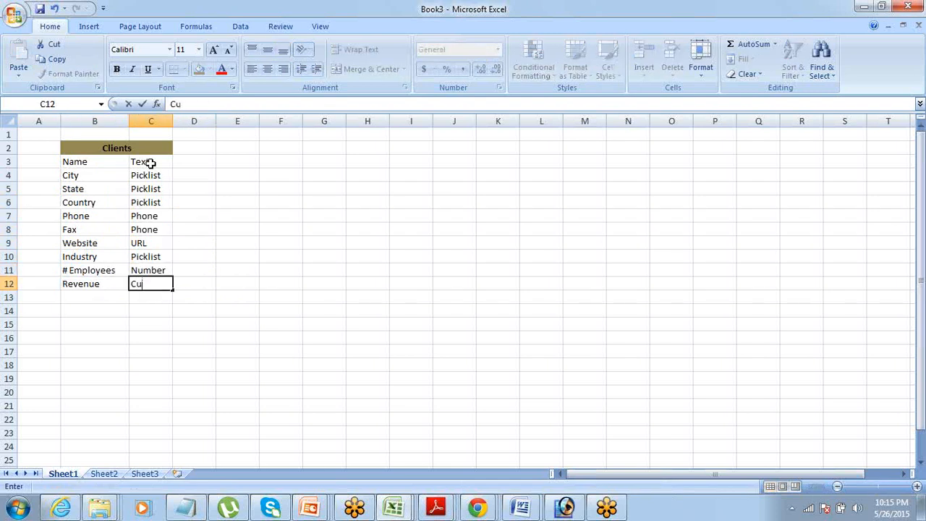
type("rrency")
key("Tab")
key("Left")
left_click(149, 163)
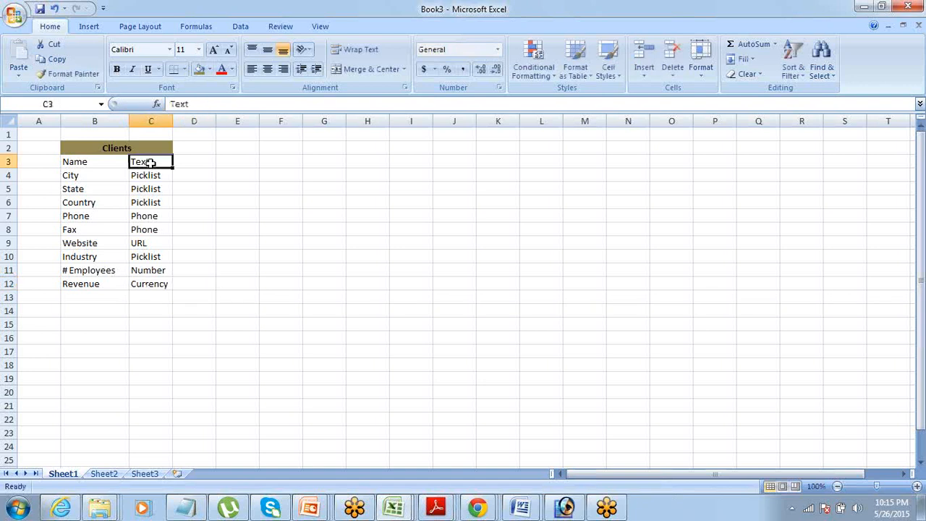
key("Up")
key("Left")
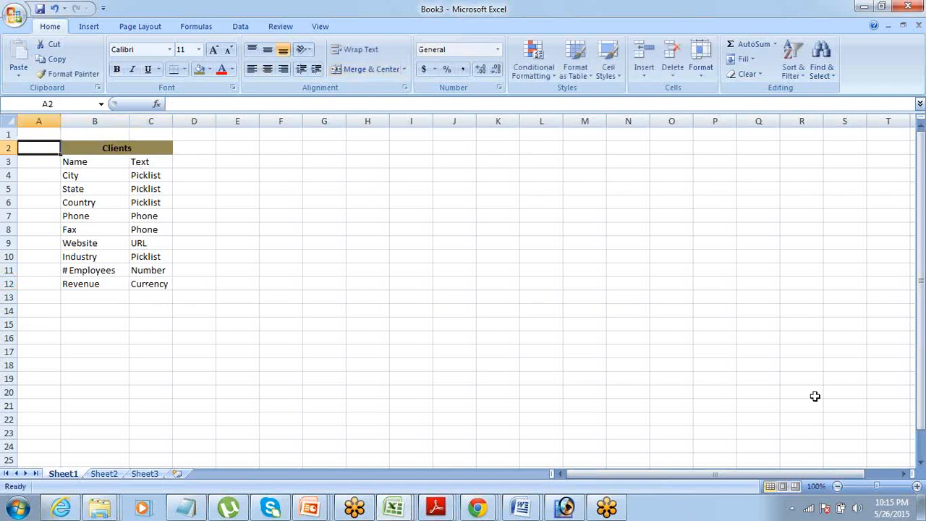
left_click(903, 373)
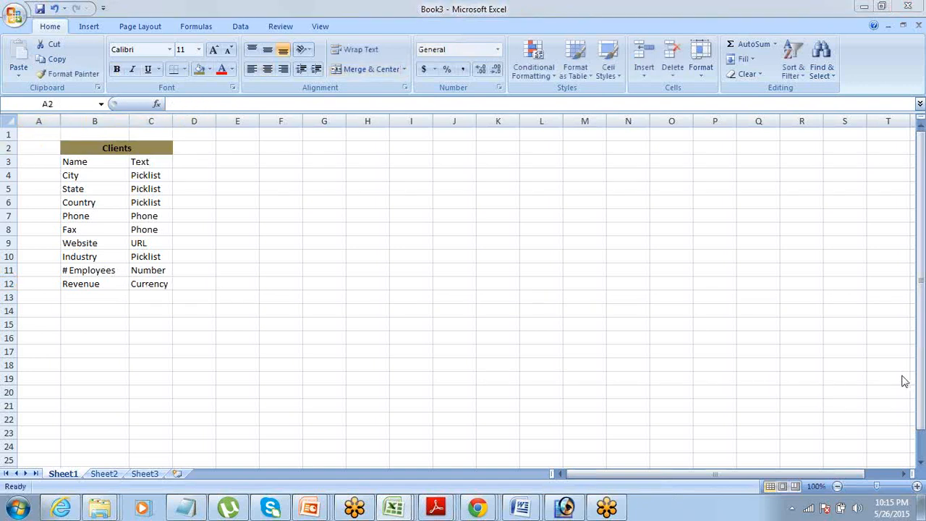
left_click(901, 34)
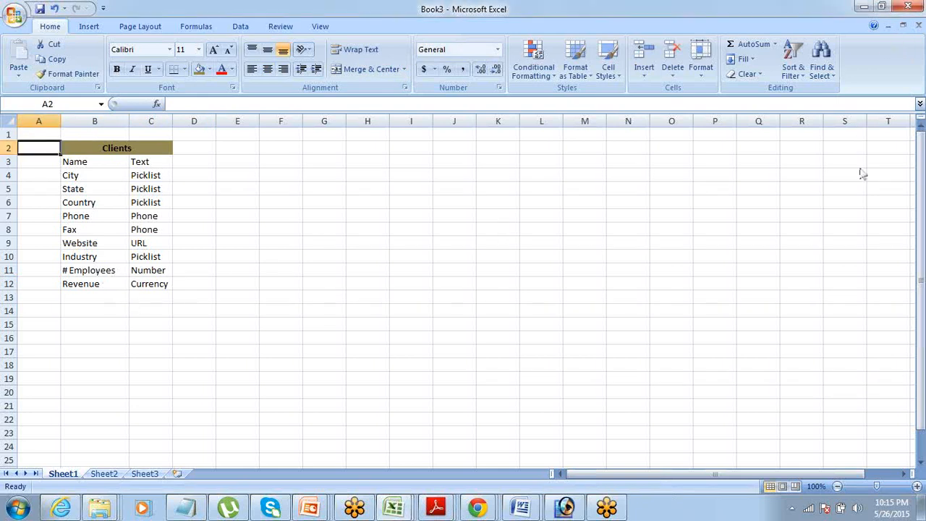
left_click(903, 33)
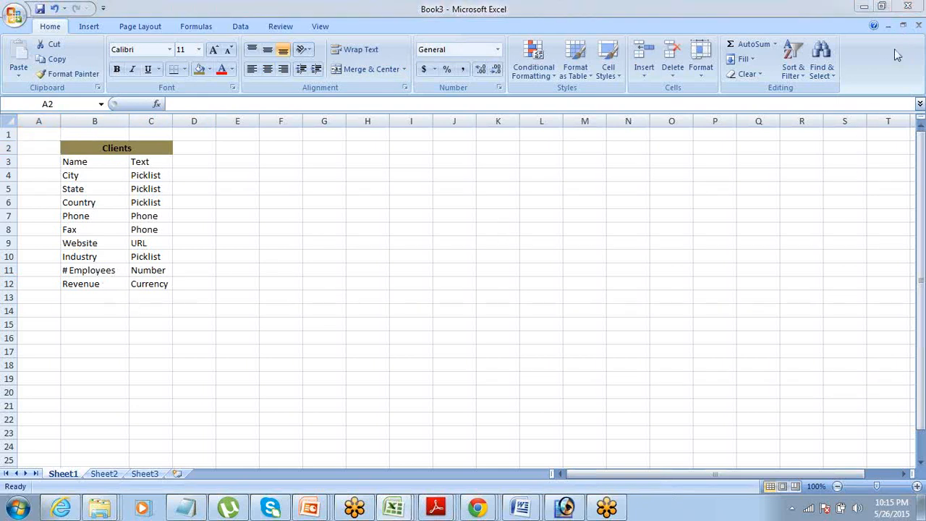
Merge and center cells E2 and F2 and enter the object heading "Projects" there
left_click(242, 149)
key("shift+Right")
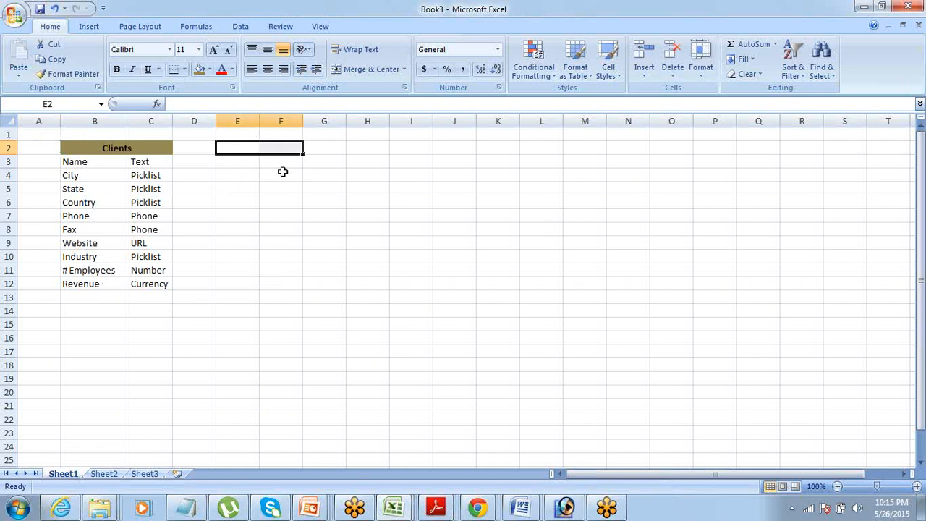
left_click(371, 72)
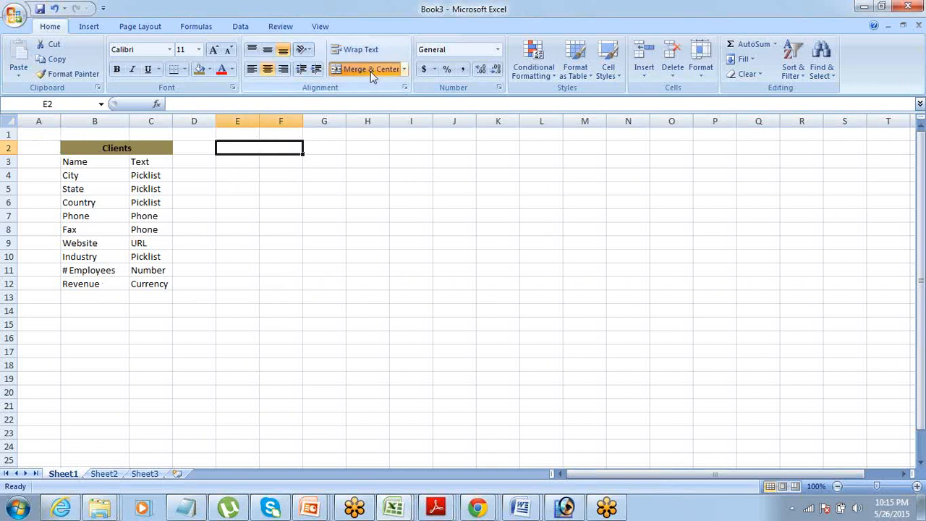
type("{{")
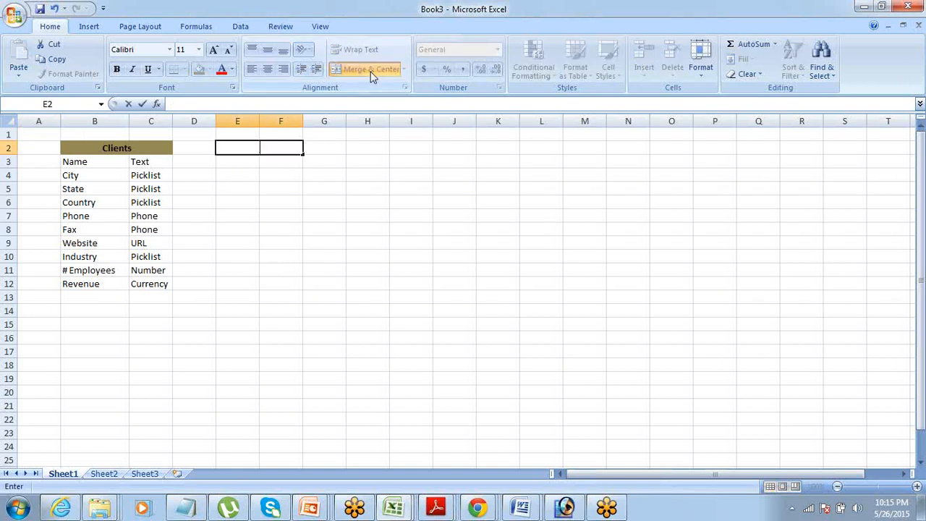
type("ojects")
key("ctrl+Return")
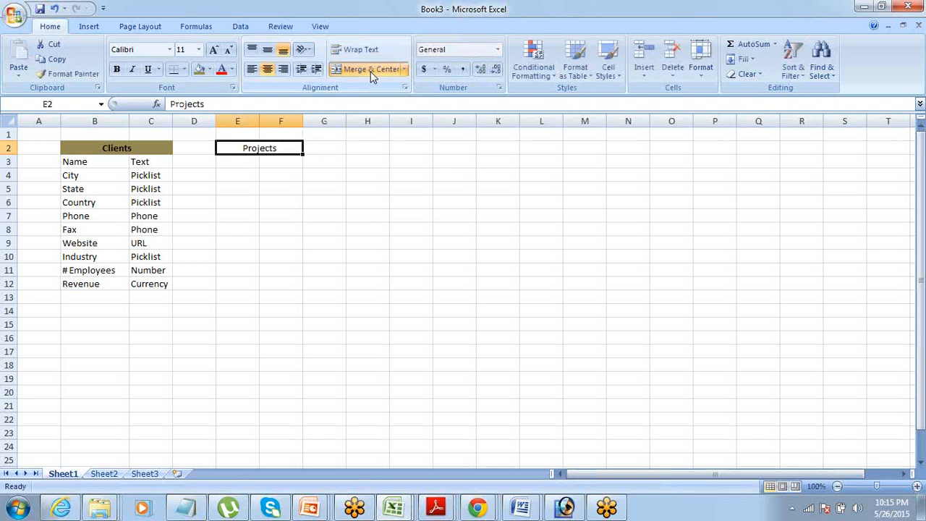
Format the Projects heading in E2 with an orange fill and bold text
left_click(209, 69)
left_click(222, 172)
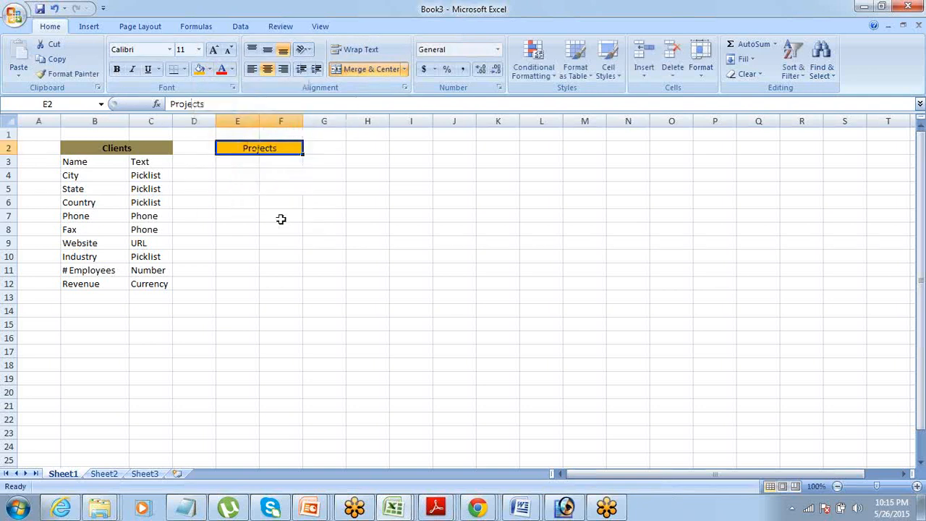
left_click(282, 218)
key("Up")
key("Up")
key("Up")
key("Up")
key("Up")
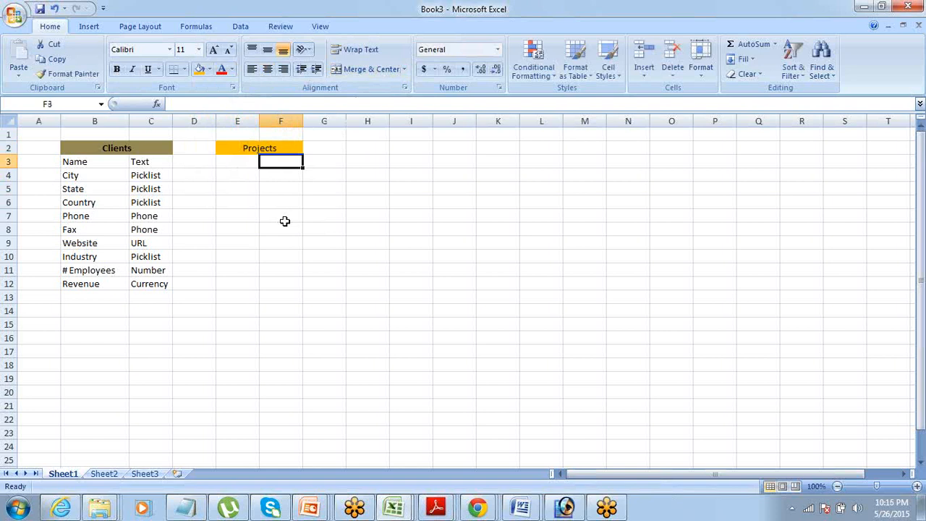
key("Down")
key("Left")
key("Right")
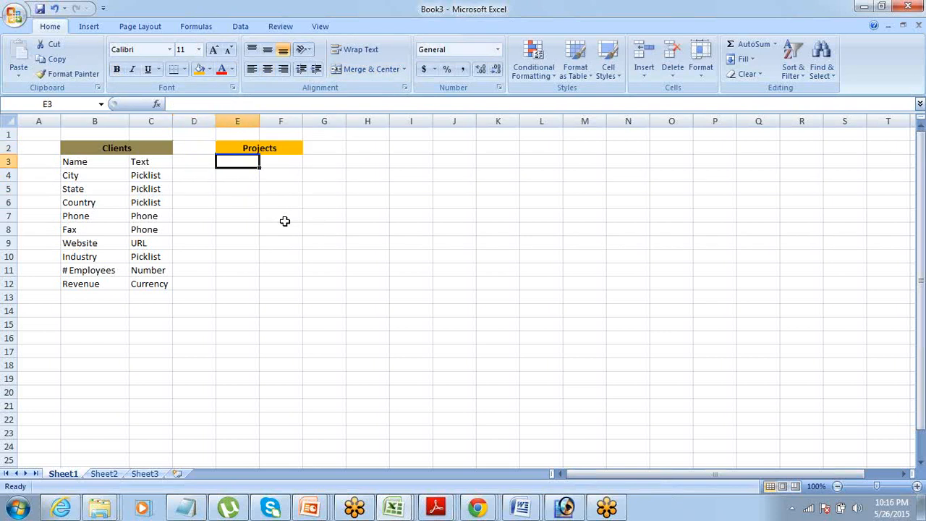
Add the project fields "Name" and "ID" in cells E3 and E4
type("Name")
key("Return")
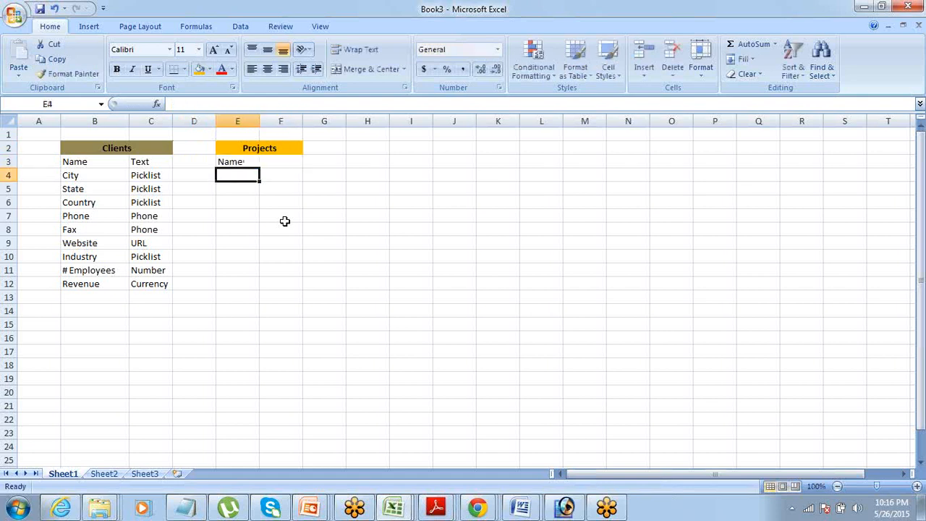
type("ID")
key("Return")
Add the project fields "Start Date" and "E End Date" in cells E5 and E6
type("Star")
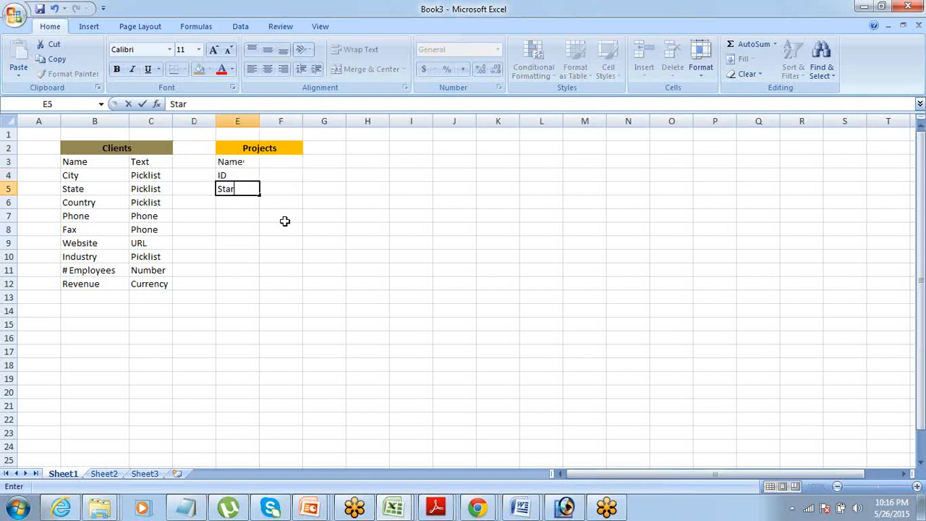
type("t Date")
key("Return")
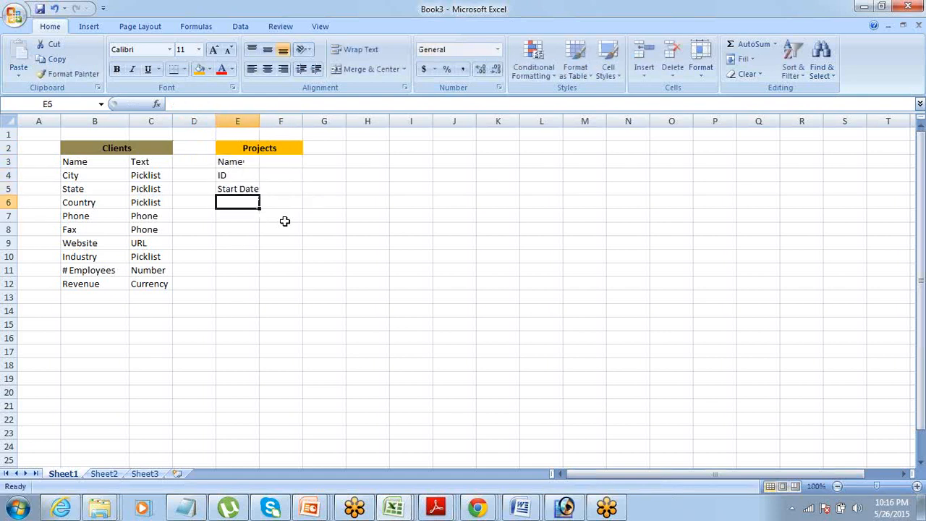
type("E End Date")
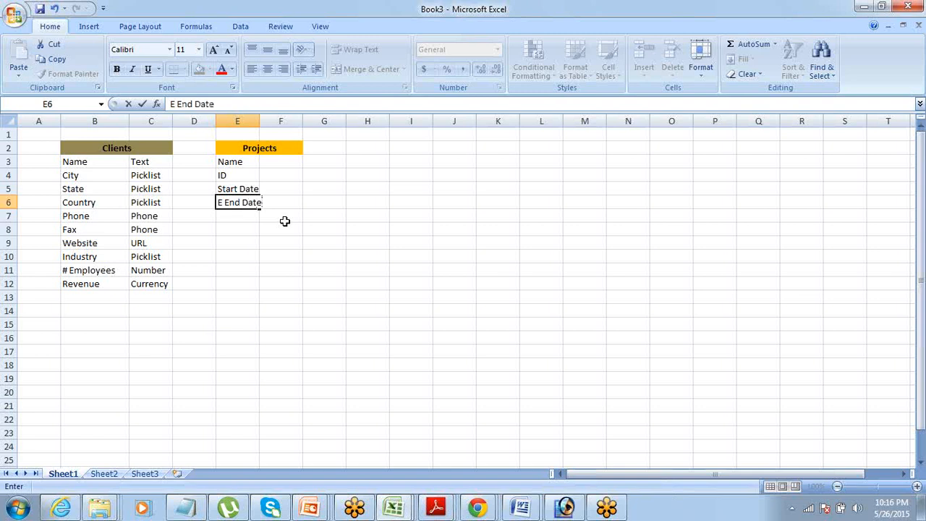
key("Return")
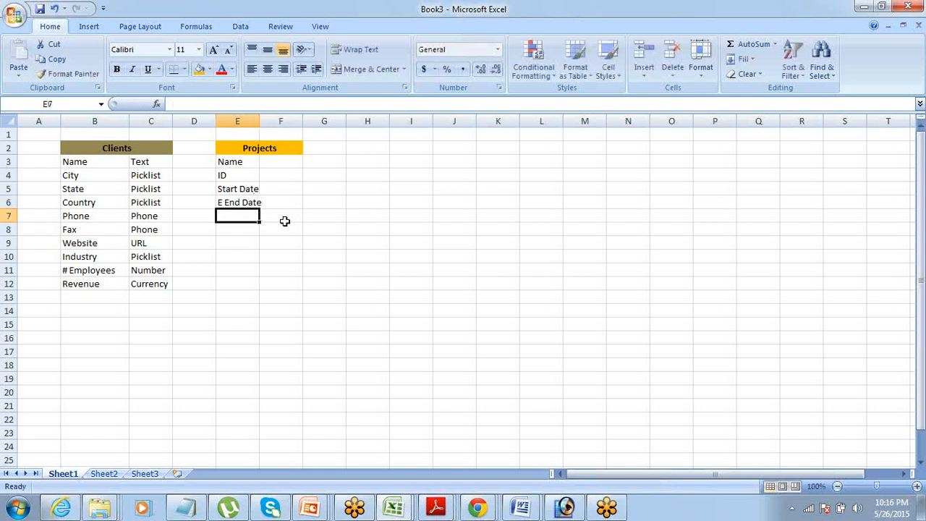
Add the project field "Budget" in cell E7
type("Budget")
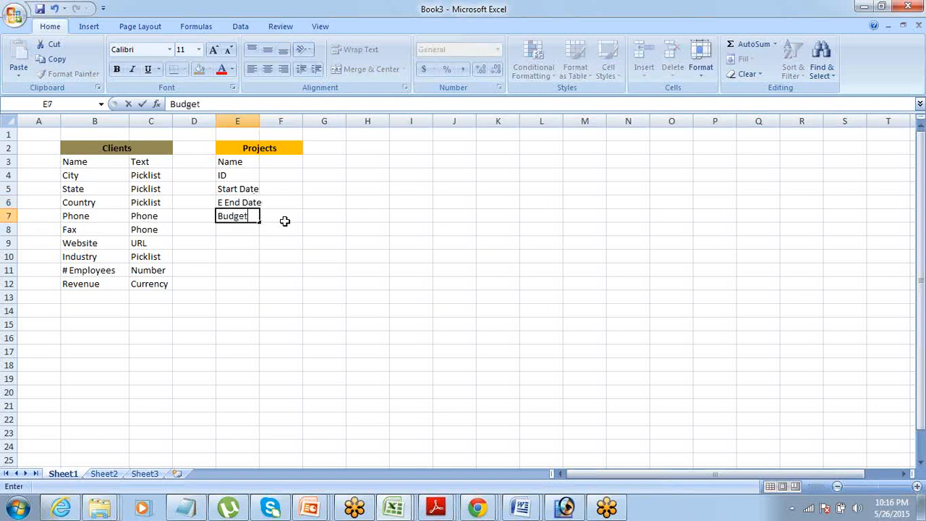
key("Tab")
key("Return")
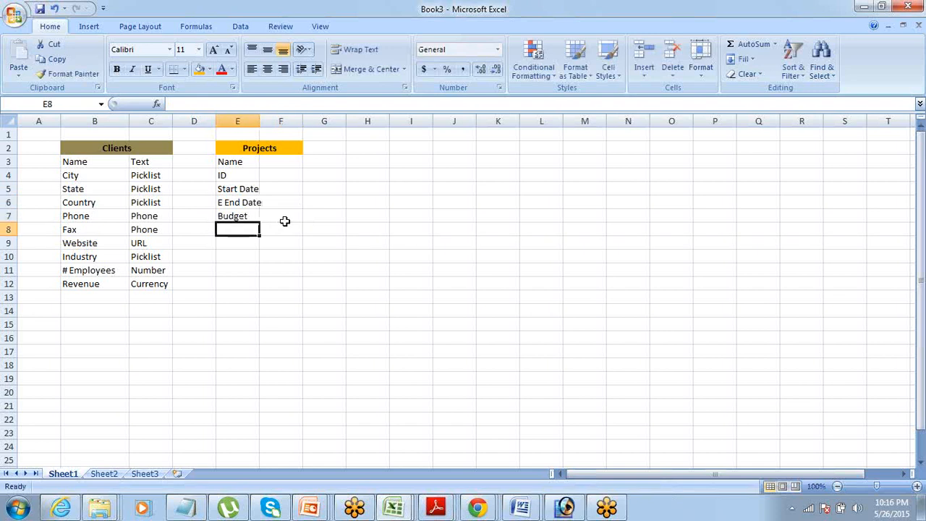
key("Up")
key("Up")
key("Up")
key("Up")
key("Up")
key("Up")
key("Left")
key("Down")
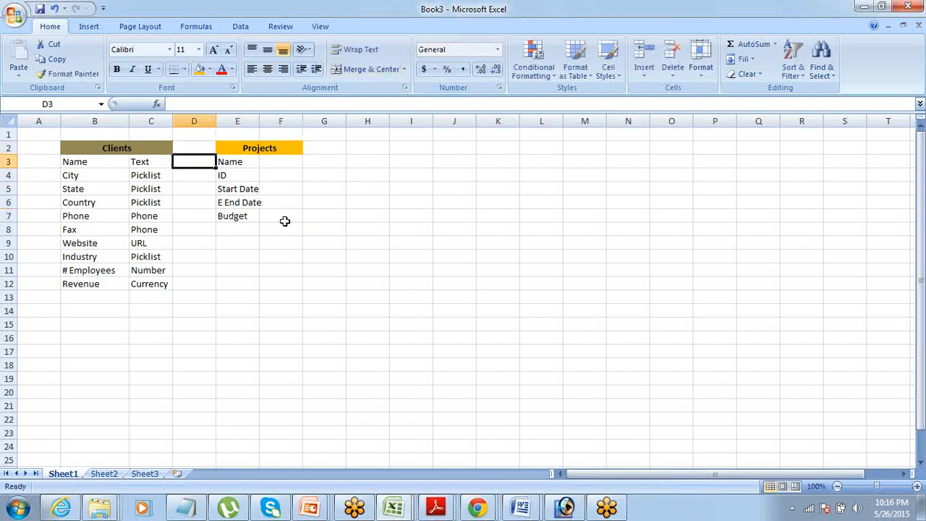
Put a thick box border around the Clients table in cells B2 to C12
key("Right")
key("Right")
key("Left")
key("Down")
key("Up")
key("Up")
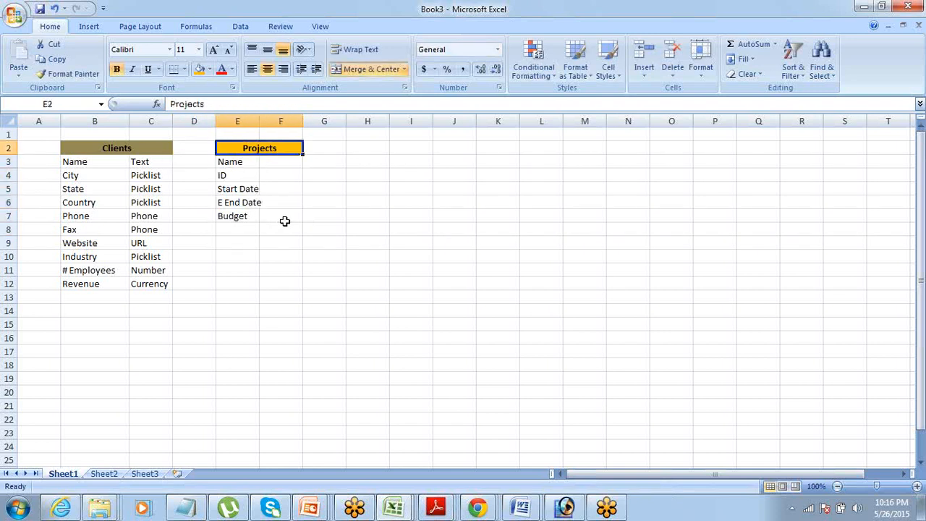
key("Left")
key("Left")
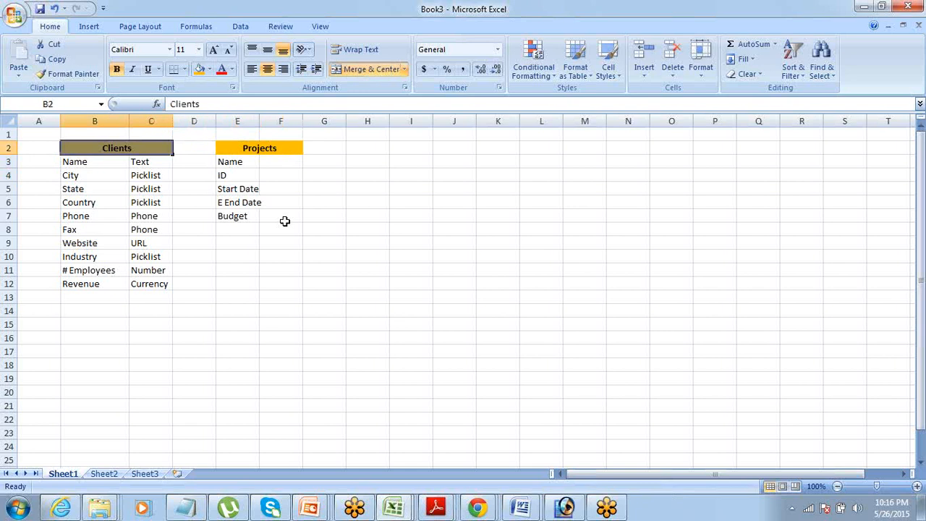
key("ctrl+shift+Down")
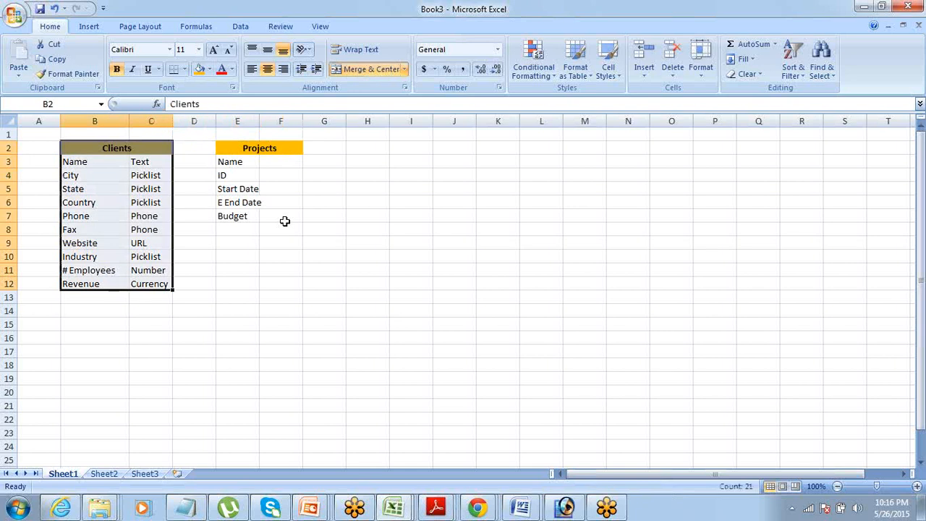
left_click(185, 68)
left_click(238, 207)
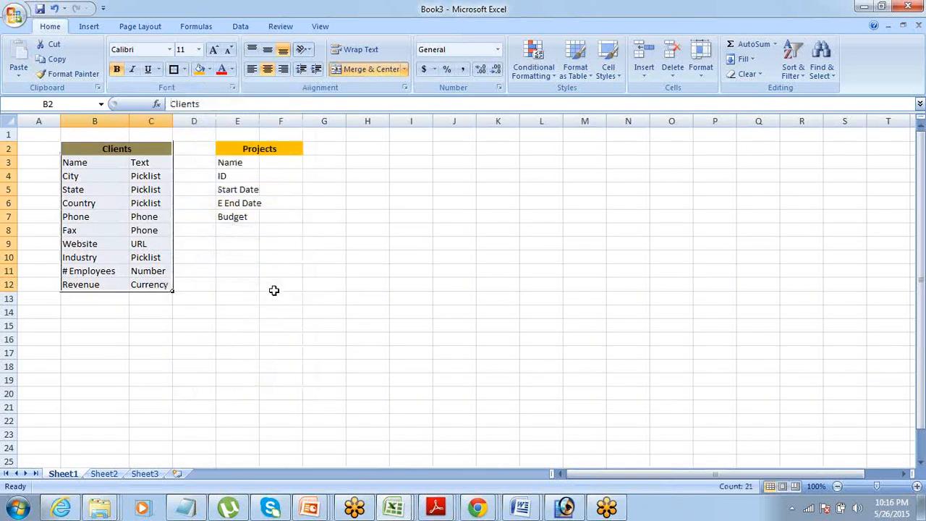
left_click(272, 289)
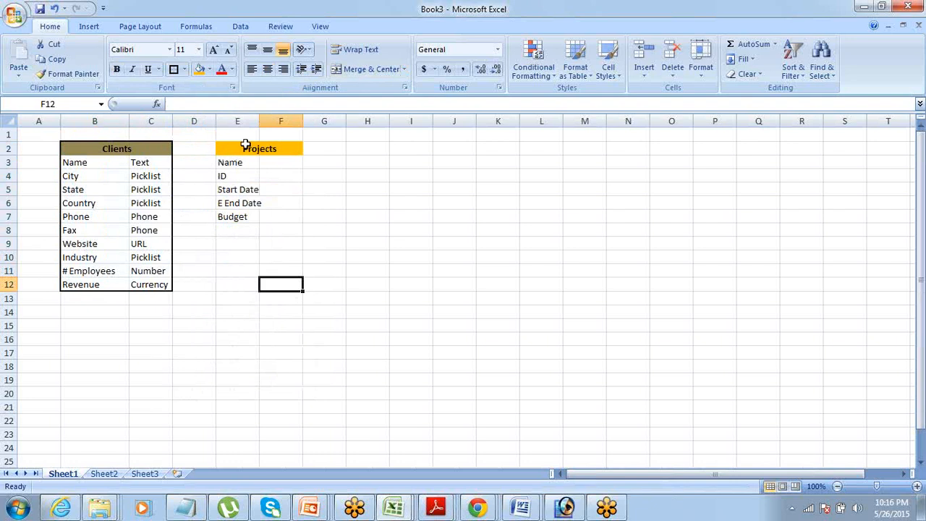
Add the project field "Description" in cell E8
left_click_drag(246, 147, 262, 214)
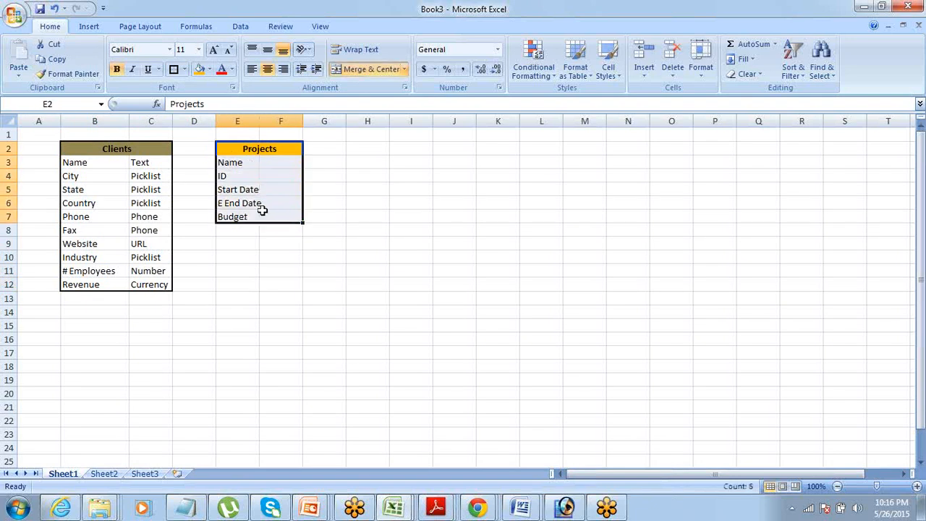
left_click(250, 229)
type("Des")
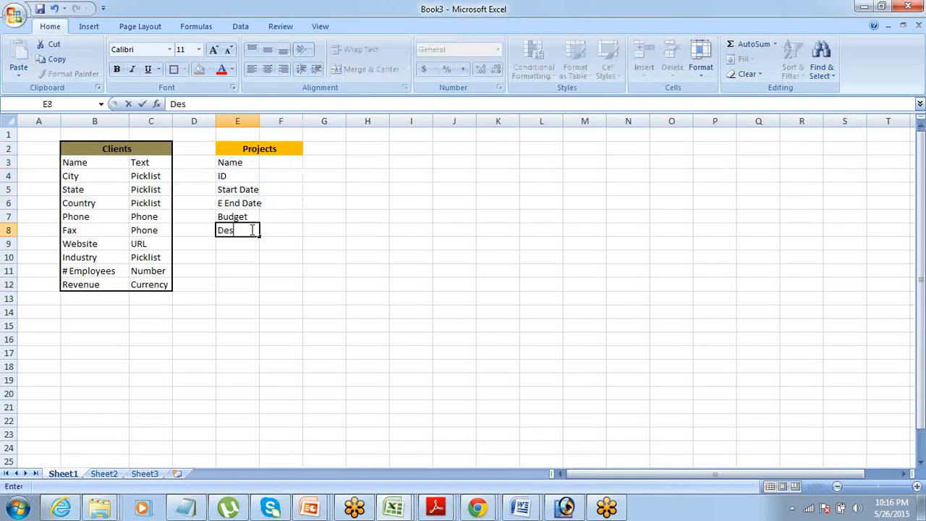
type("cription")
key("Return")
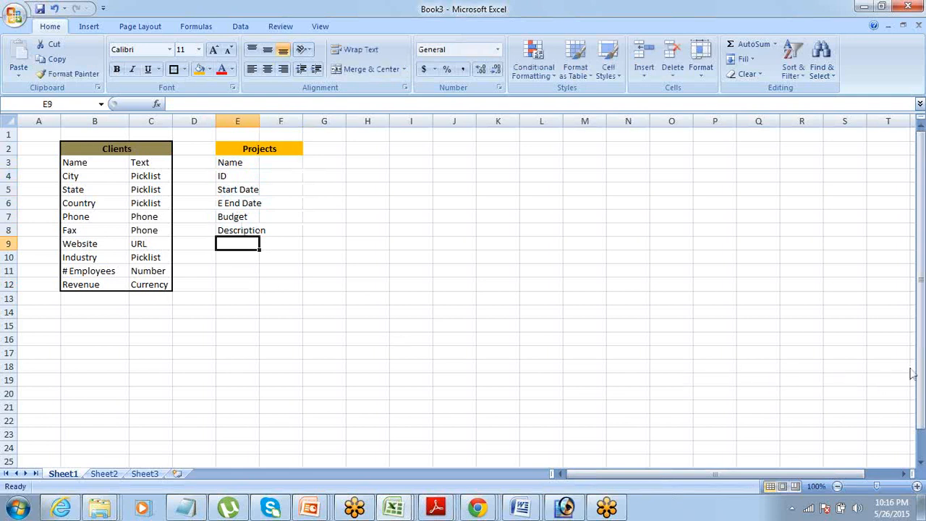
left_click(911, 371)
left_click(759, 473)
left_click(909, 274)
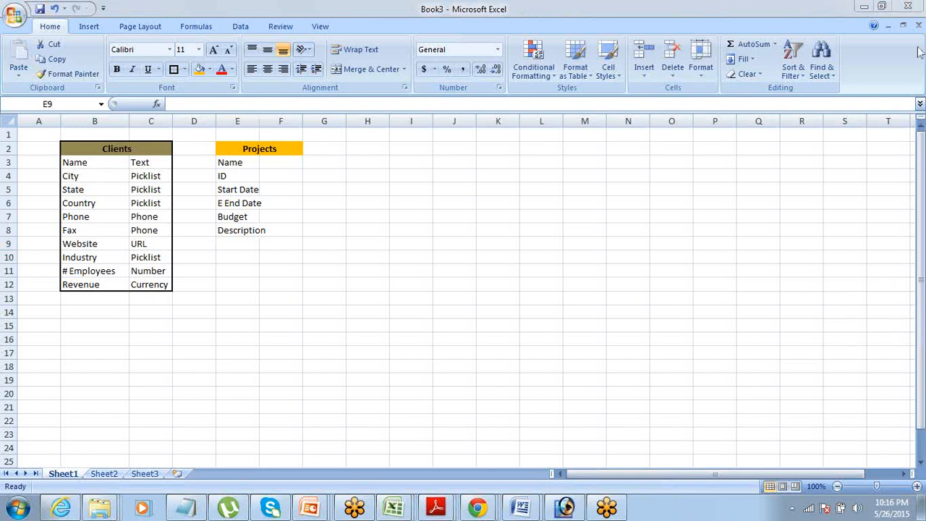
left_click(760, 78)
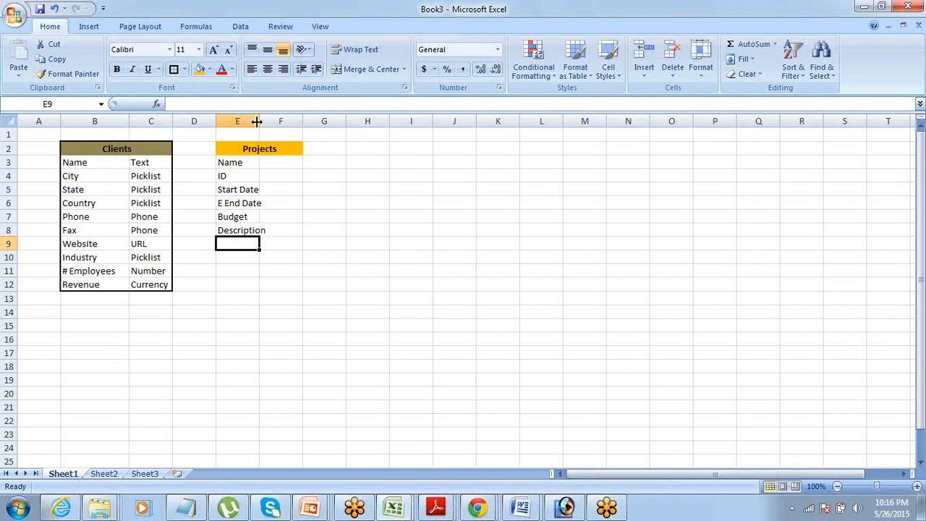
Widen columns E and F so the Projects field names fit and there is room for their types
left_click_drag(258, 120, 344, 124)
left_click(286, 183)
left_click(342, 203)
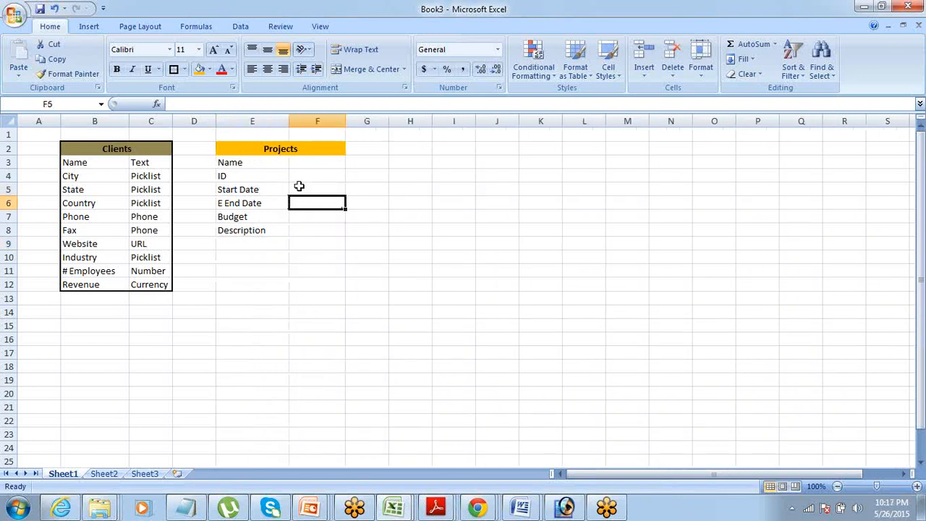
Apply all borders to the Projects table in E2:F8 and the Clients table in B2:C12
left_click_drag(280, 151, 289, 230)
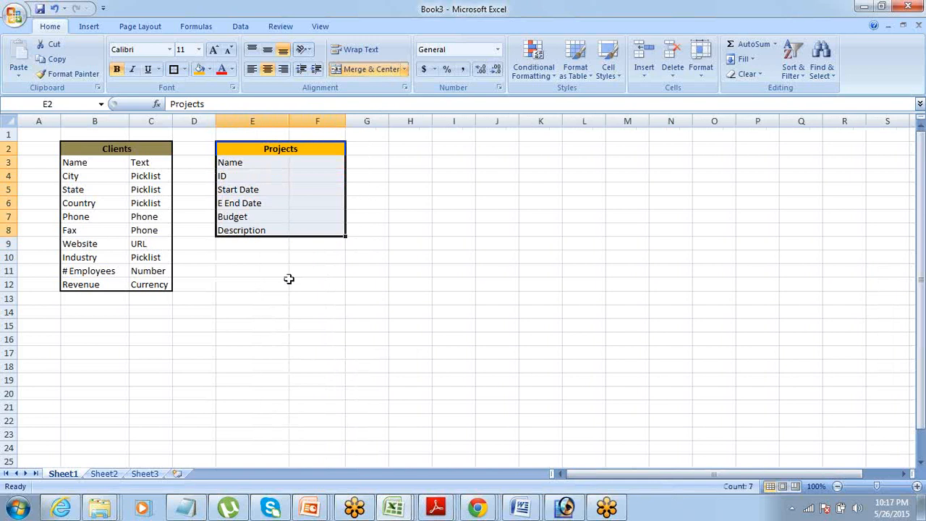
left_click(184, 68)
left_click(196, 177)
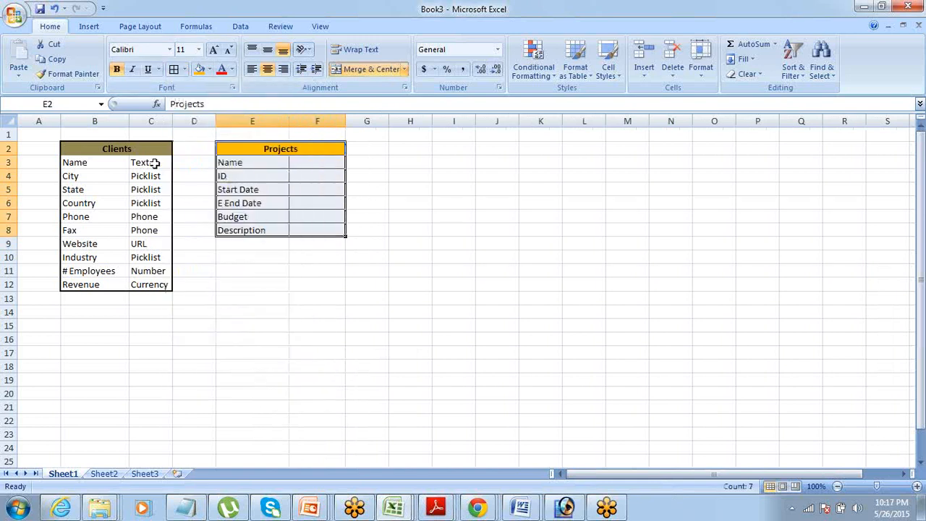
left_click_drag(130, 152, 123, 274)
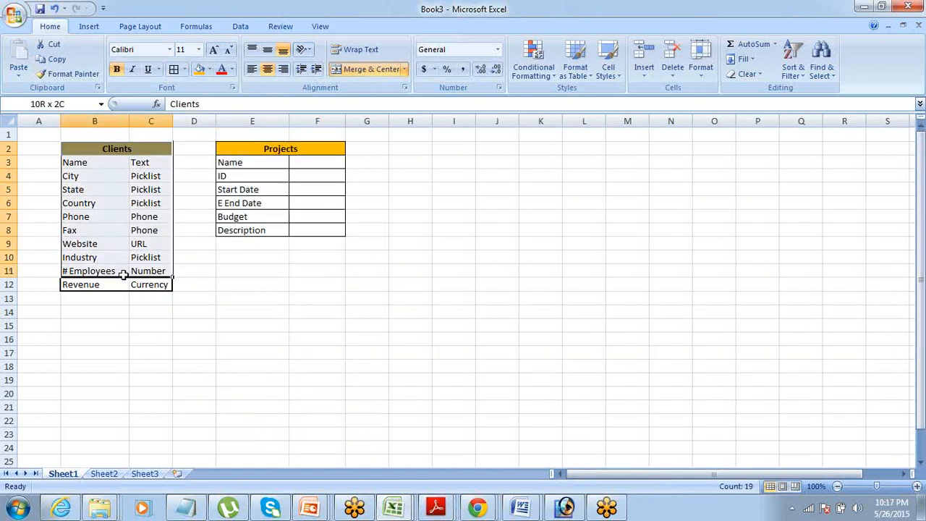
left_click(173, 69)
Put a thick box border around the Projects table in E2:F8
left_click_drag(251, 153, 267, 230)
left_click(185, 69)
left_click(218, 207)
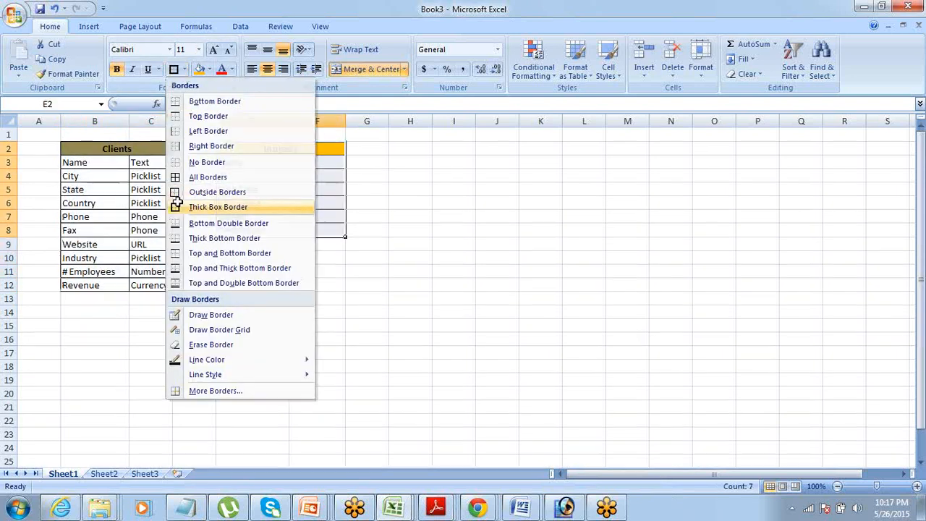
left_click(273, 273)
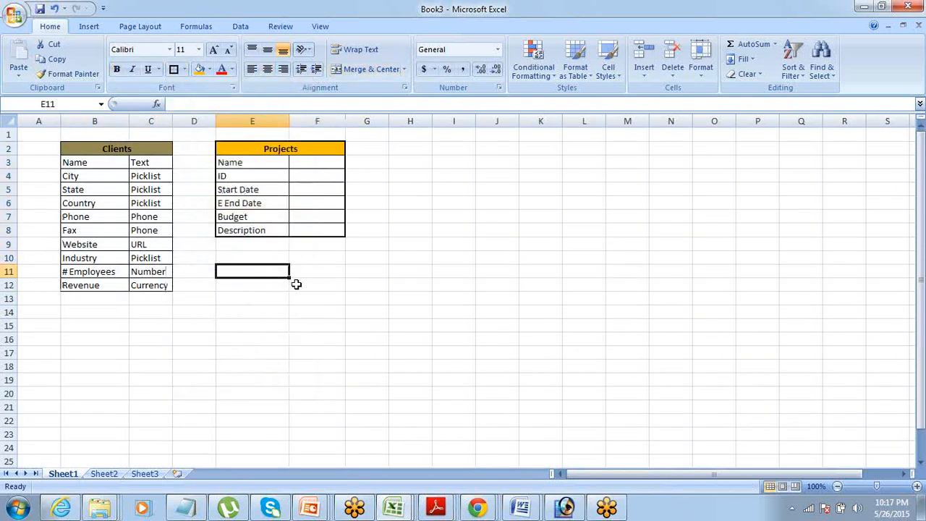
key("Up")
key("Up")
key("Up")
key("Up")
key("Up")
key("Up")
key("Up")
key("Up")
key("Up")
key("Down")
key("Down")
key("Down")
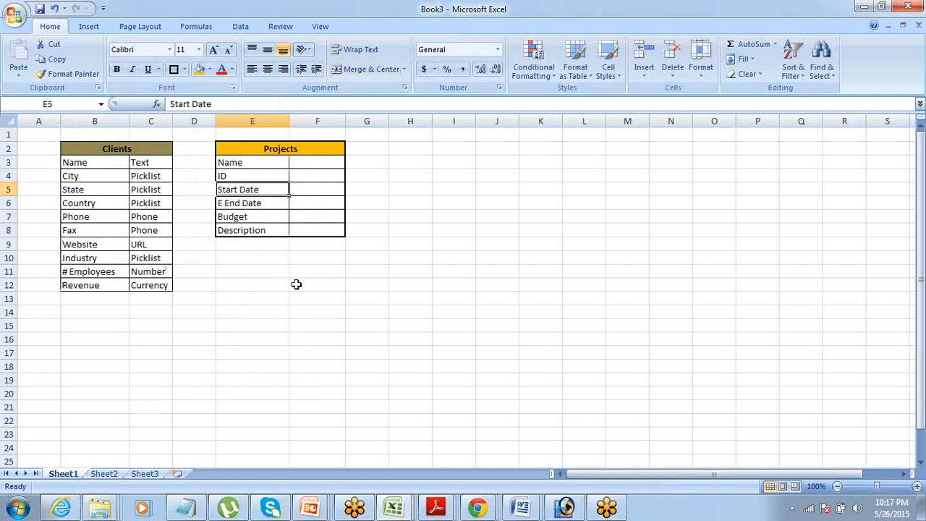
key("Down")
key("Down")
key("Down")
key("Down")
key("Up")
key("Up")
key("Up")
key("Up")
key("Up")
key("Up")
key("Up")
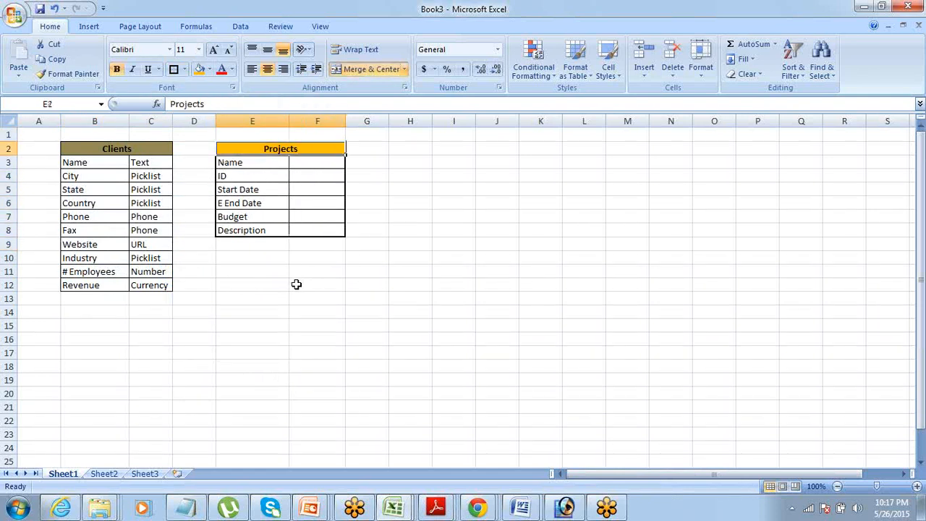
In the Projects table, enter Text as the type of the Name field and Autonumber for the ID field
key("Right")
key("Down")
key("Left")
type("Text")
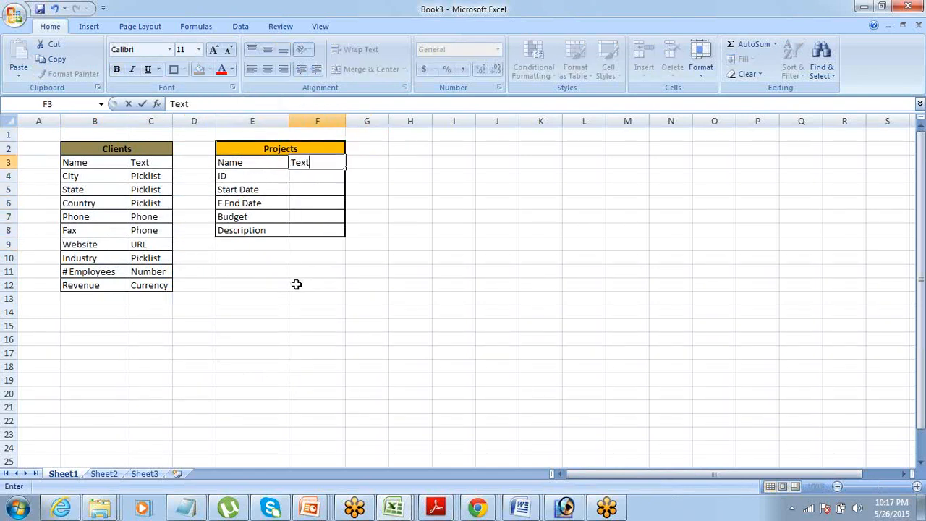
key("Tab")
key("Return")
type("Autonu")
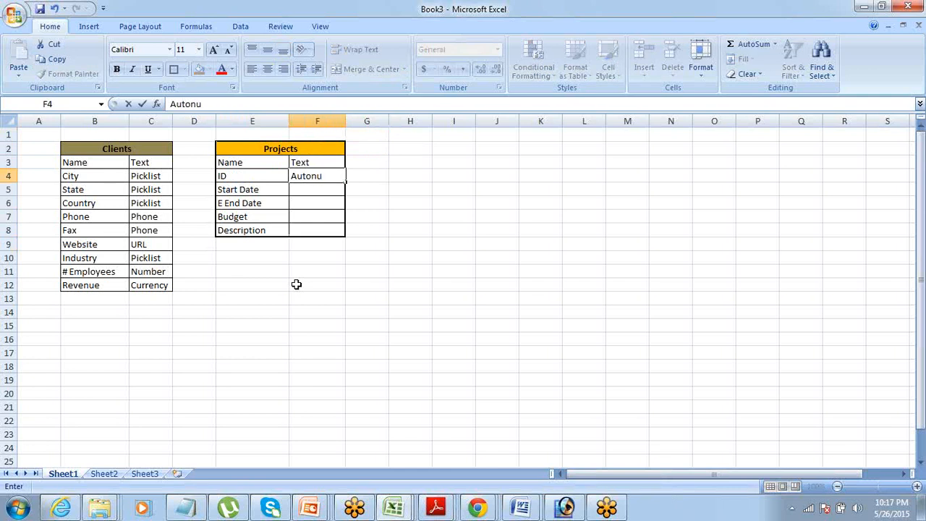
key("Right")
key("Left")
Enter Date as the type for both the start date and end date fields of the Projects table
key("Down")
key("Left")
key("Left")
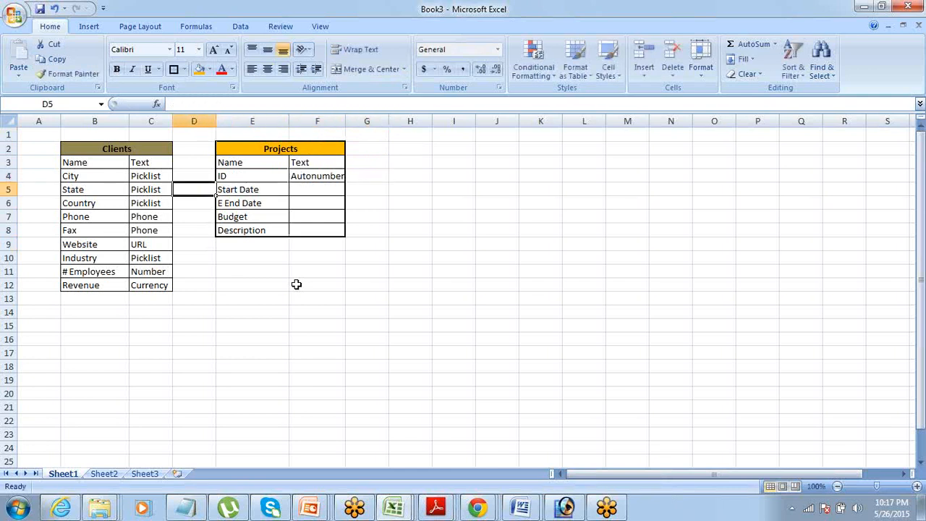
key("Right")
key("Right")
type("Date")
key("Tab")
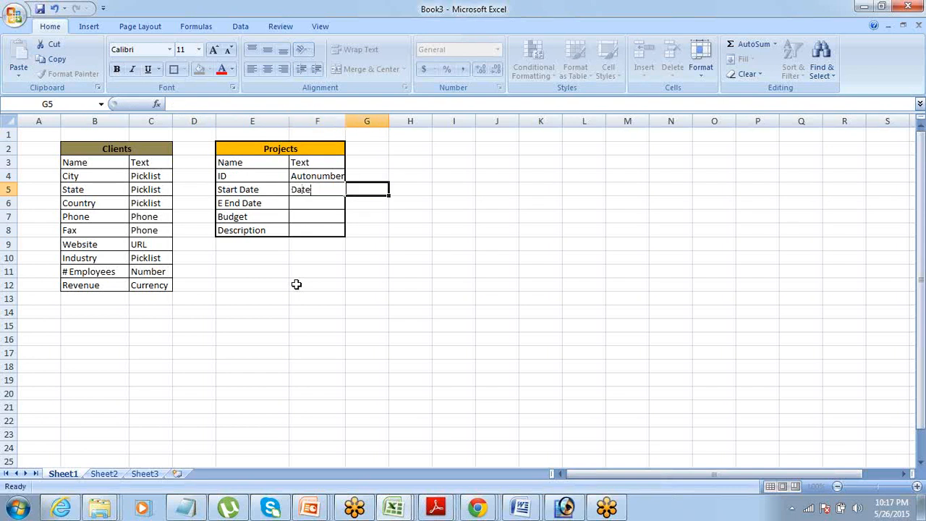
key("Return")
type("Date")
key("Return")
Enter Currency as the type of the Budget field in the Projects table
key("Left")
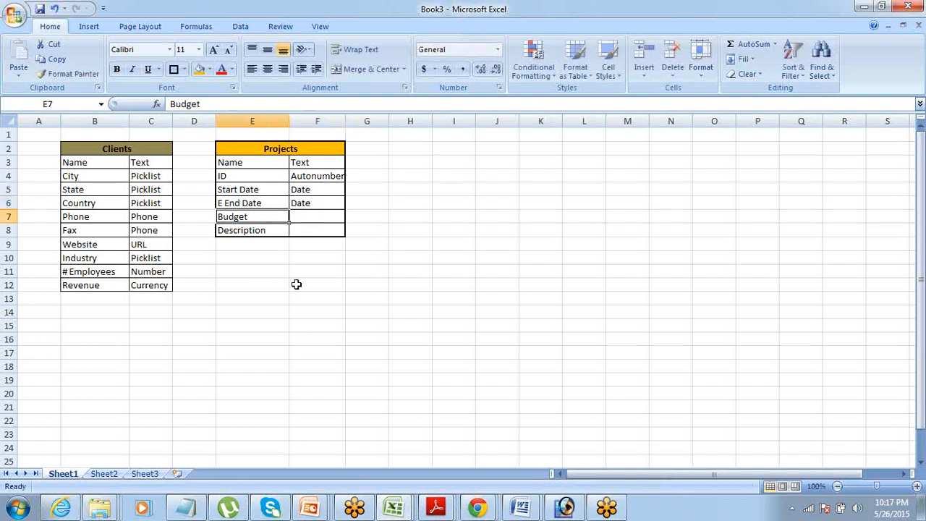
key("Right")
type("Curre")
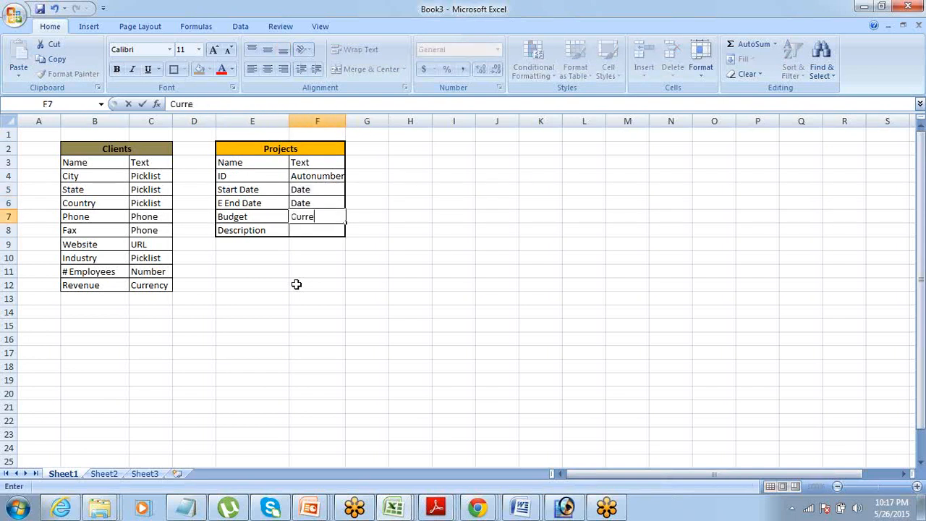
type("ncy")
key("Tab")
key("Left")
Enter Long Text as the type of the Description field in the Projects table
key("Down")
key("Left")
key("Down")
key("Up")
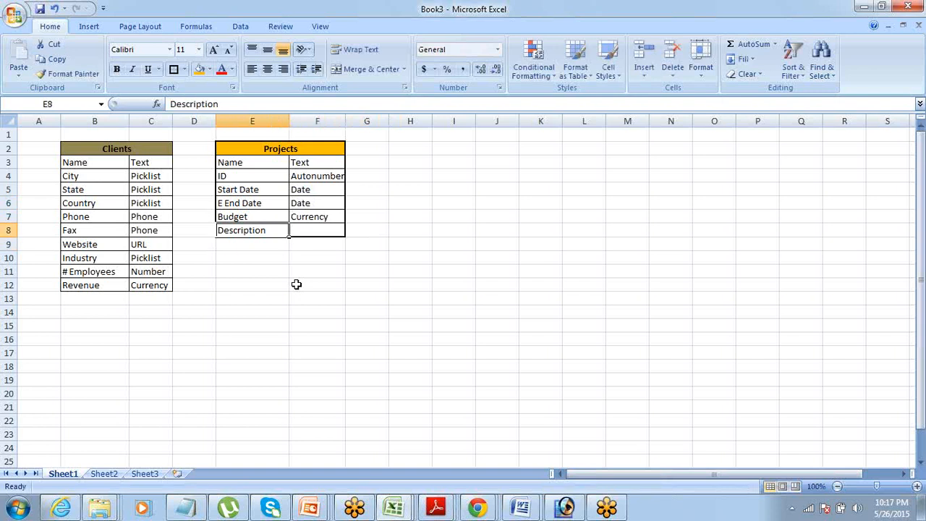
key("Right")
type("Long T")
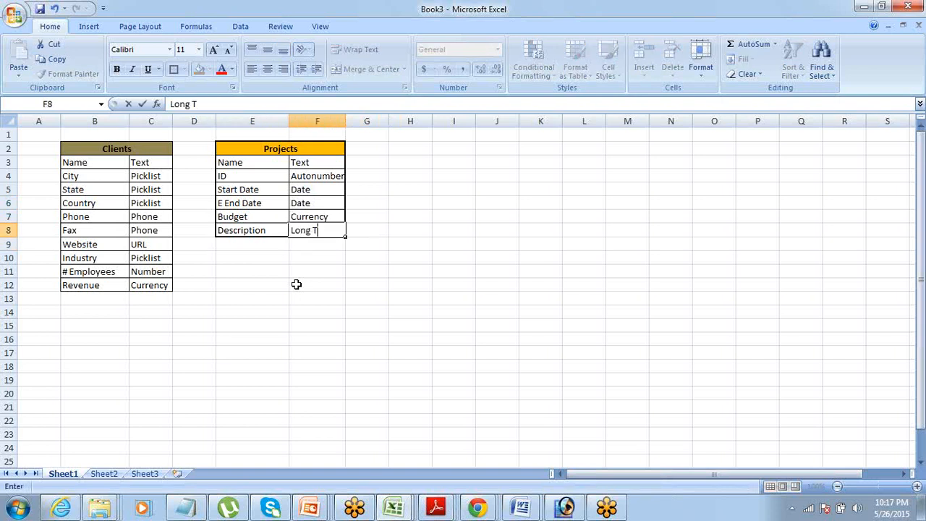
type("ext")
key("Tab")
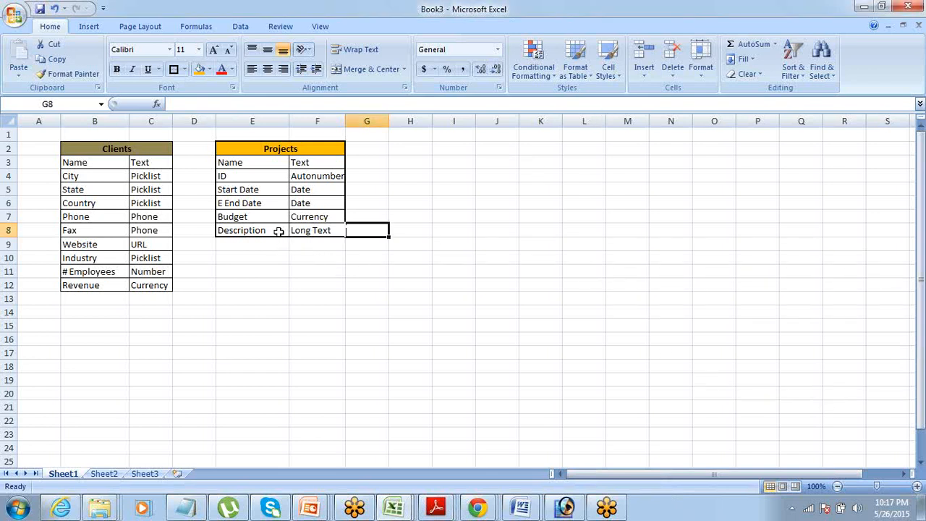
Move the Projects rows from Start Date to Description, E5:F8, down one row to free row 5 below ID
left_click(226, 175)
key("Down")
key("shift+Down")
key("shift+Down")
key("shift+Down")
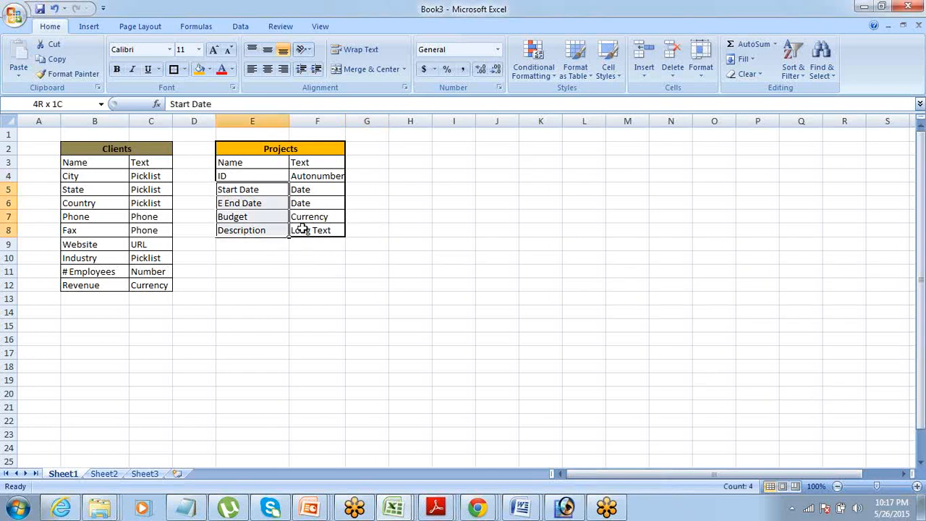
key("shift+Right")
key("ctrl+x")
key("Down")
key("Return")
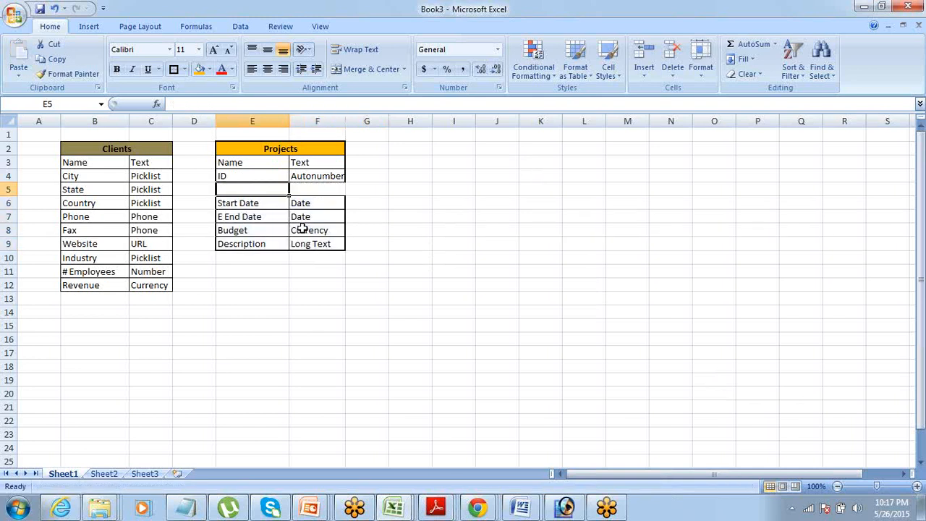
Add a Client field with the type Lookup in the empty row below ID in the Projects table
key("Up")
key("Up")
key("Down")
type("Clie")
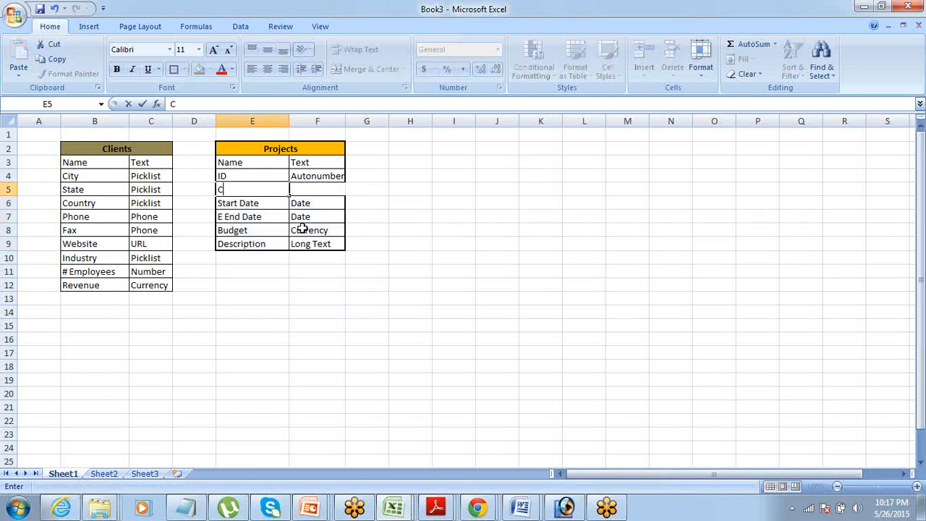
key("Tab")
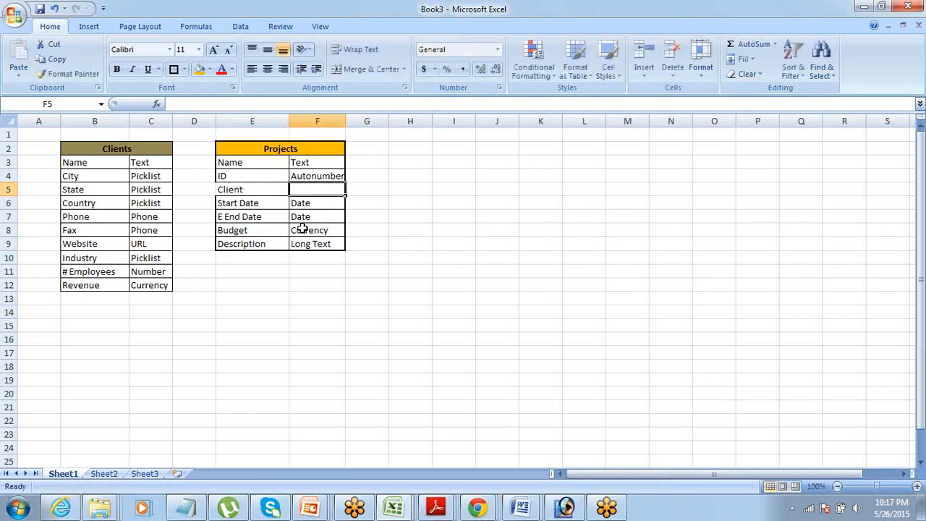
type("Lookup")
key("Tab")
key("Left")
key("Left")
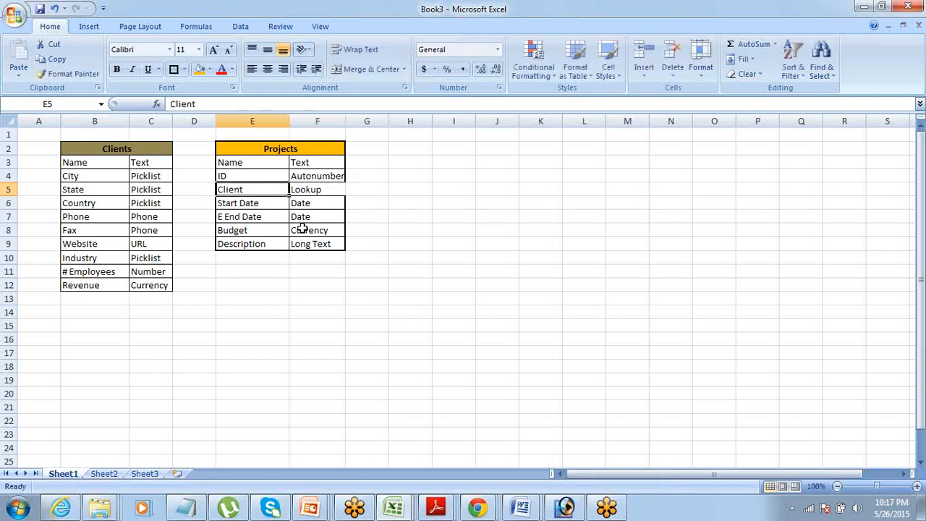
Apply all borders to the whole Projects table, E2:F9, including the Client row
key("Up")
key("Up")
key("ctrl+shift+Down")
key("shift+Right")
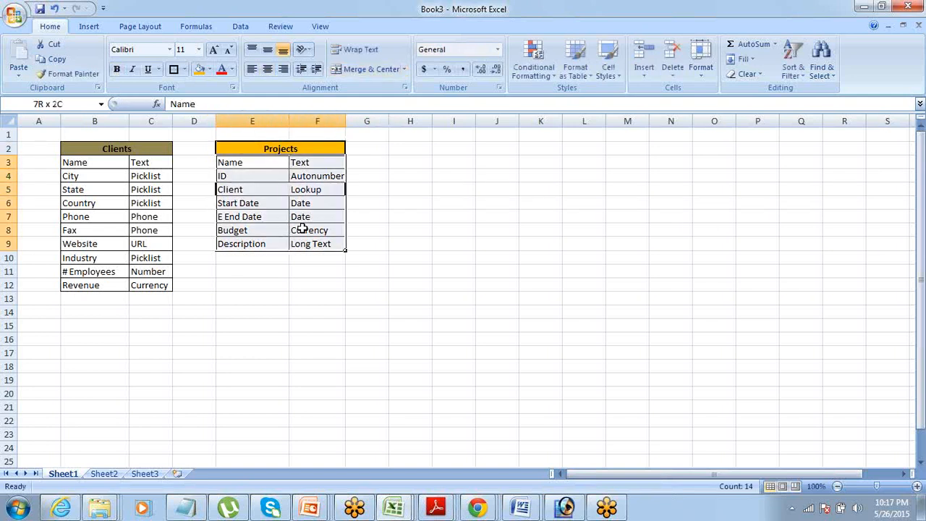
left_click(226, 152)
key("ctrl+shift+Down")
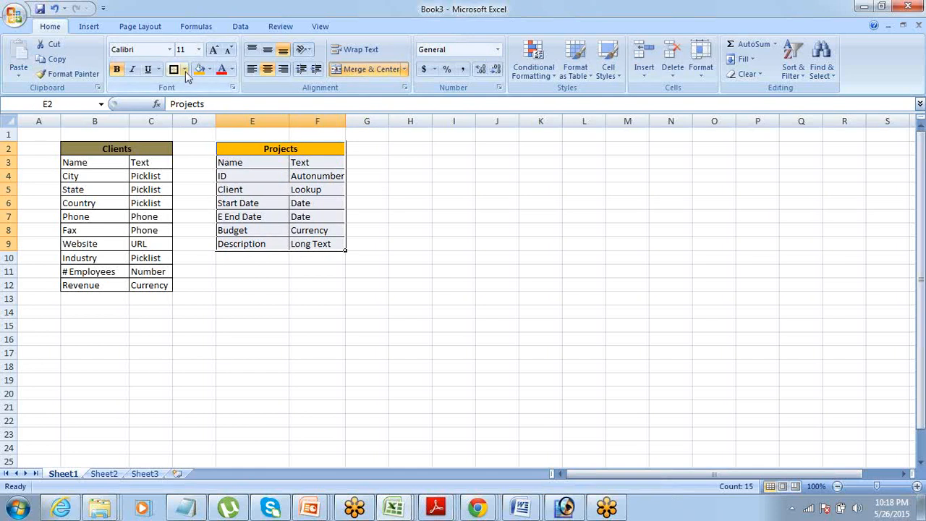
left_click(186, 69)
left_click(192, 176)
left_click(383, 180)
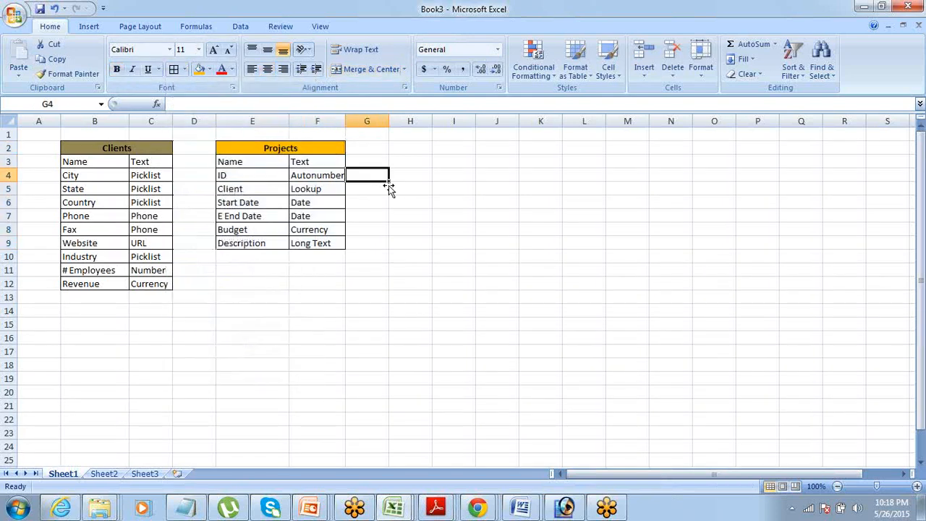
key("Left")
key("Up")
key("Up")
key("Left")
key("Left")
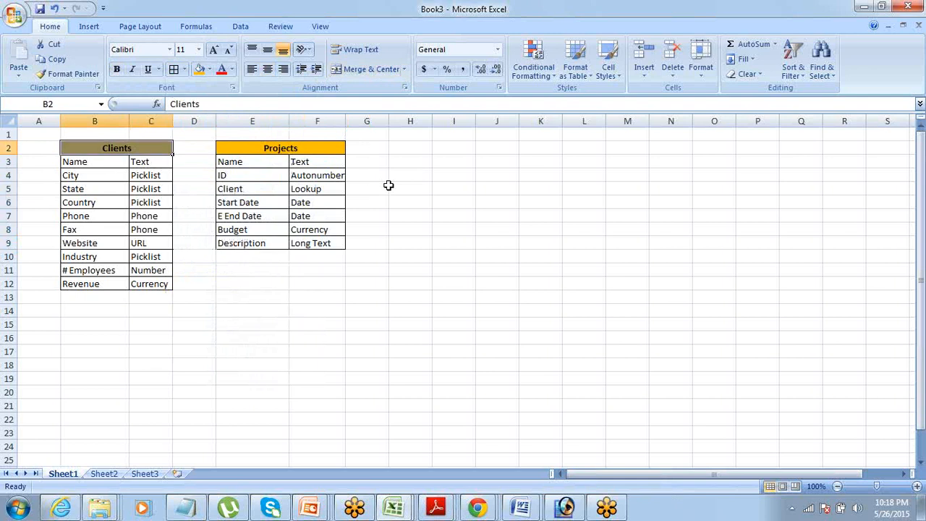
Merge and center cells E11:F11 below the Projects table and enter the heading Consultants
key("Right")
key("Right")
key("Down")
key("Down")
key("Down")
key("Down")
key("Down")
key("Down")
key("Down")
key("Down")
key("Down")
key("Down")
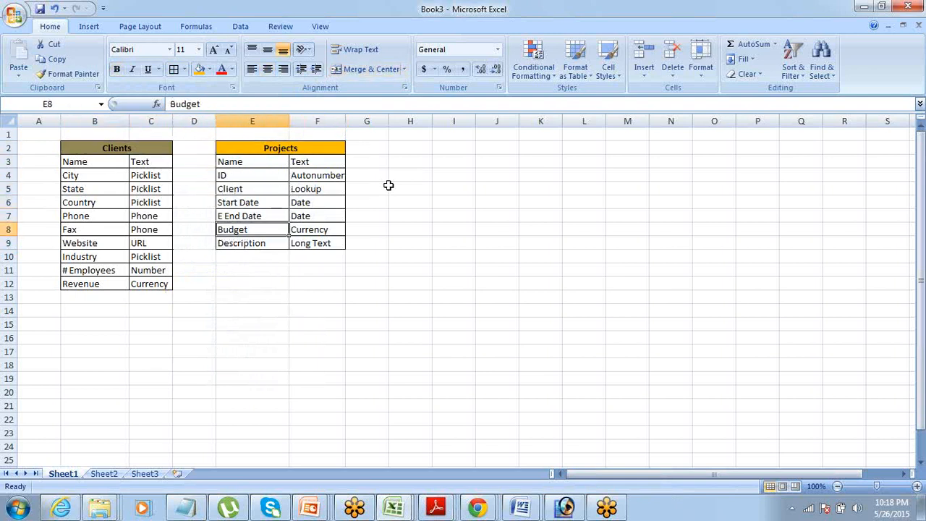
key("Up")
key("shift+Right")
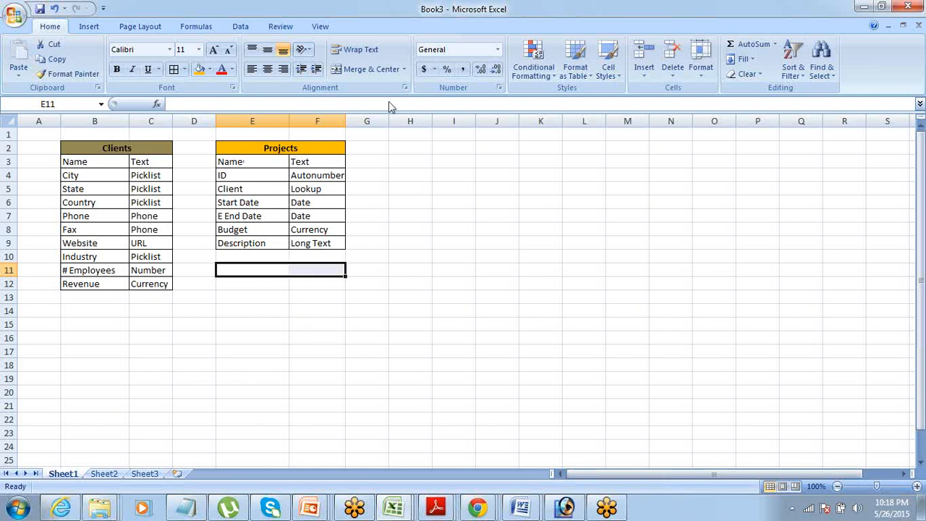
left_click(360, 68)
type("Consultants")
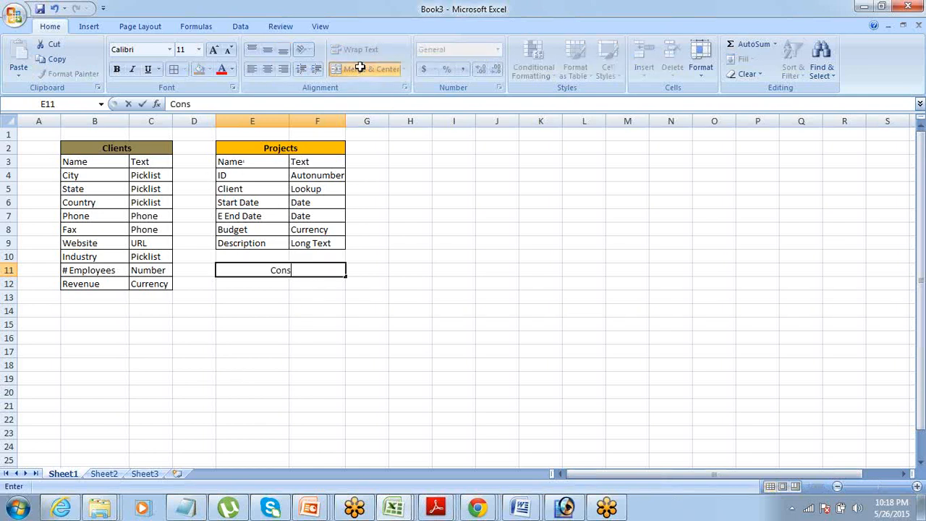
key("Tab")
key("Left")
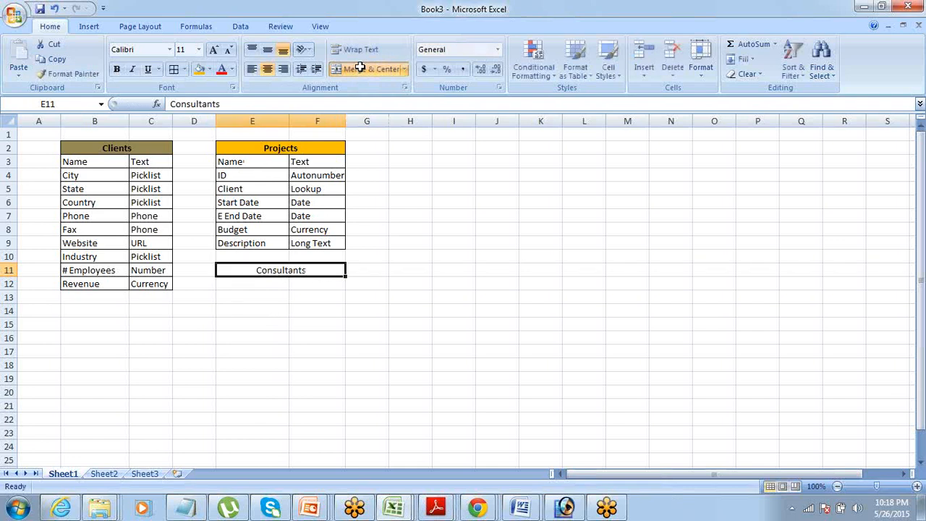
Make the Consultants heading bold and give it the standard blue fill
key("ctrl+b")
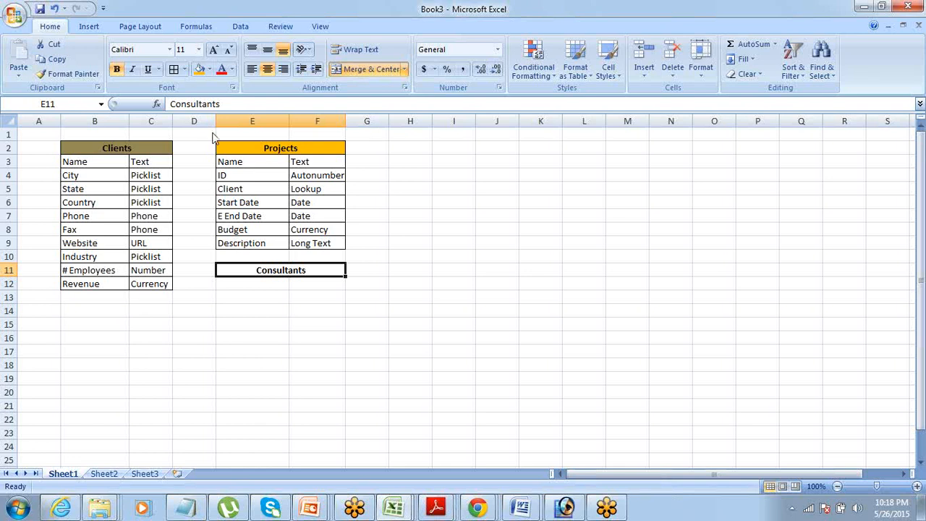
left_click(209, 70)
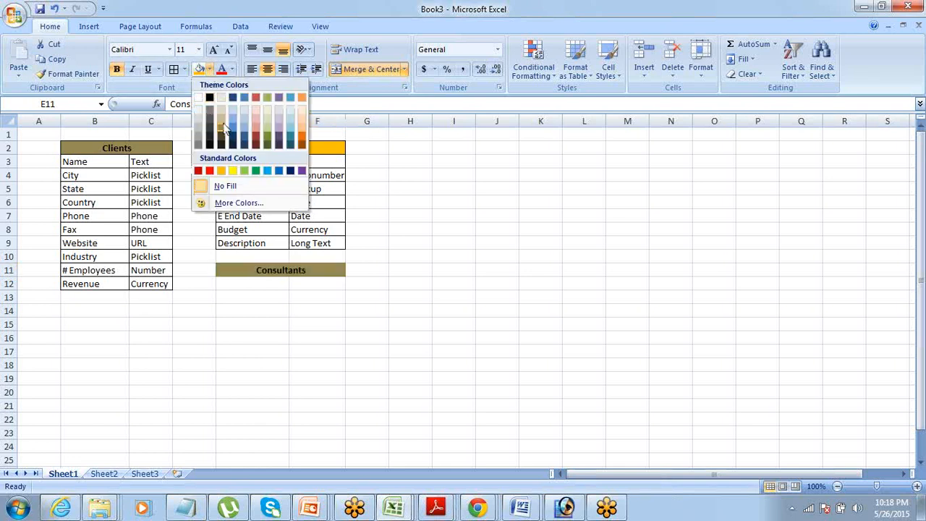
left_click(279, 172)
left_click(307, 294)
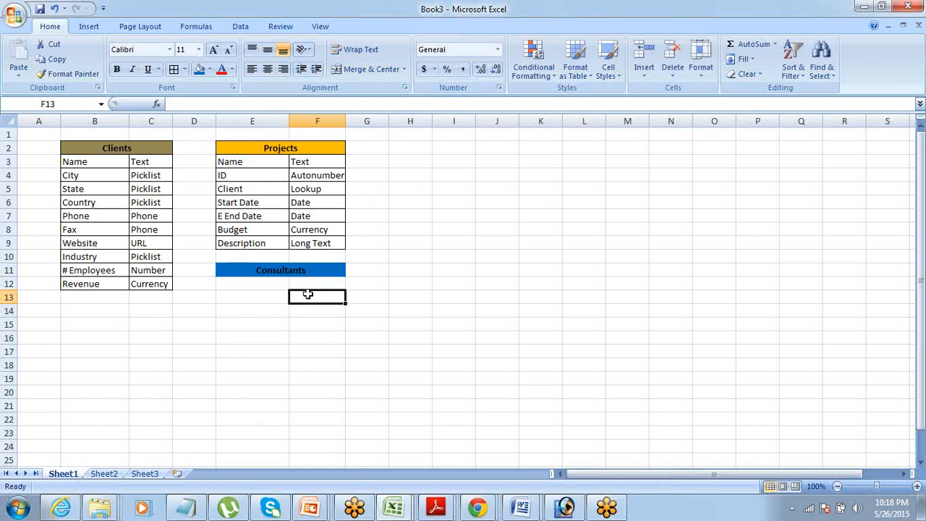
key("Up")
key("Up")
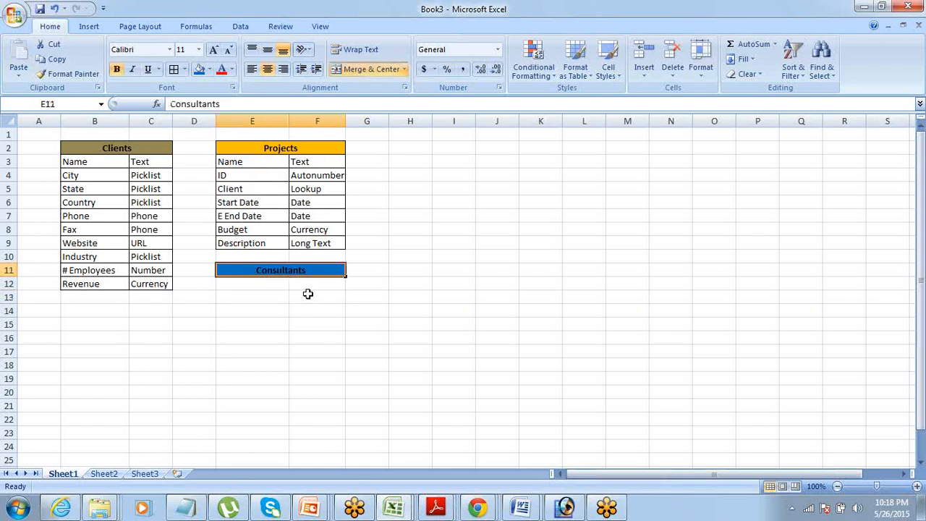
key("Up")
key("Up")
key("Up")
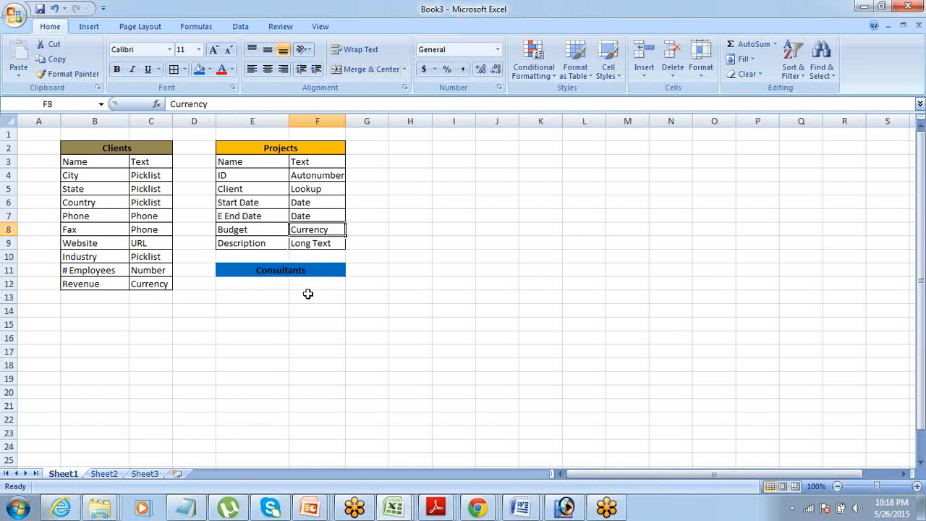
key("Left")
key("Down")
key("Left")
key("Right")
key("Down")
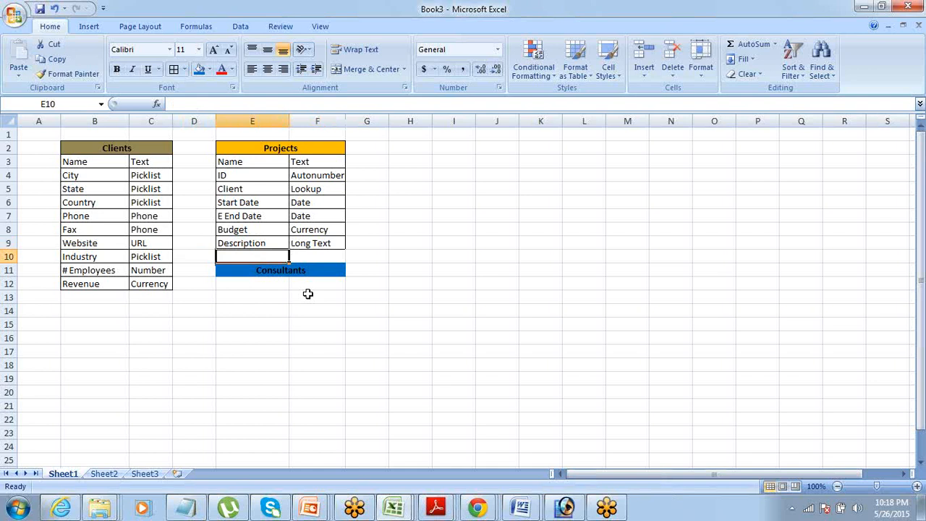
key("Down")
key("Down")
key("Up")
key("Down")
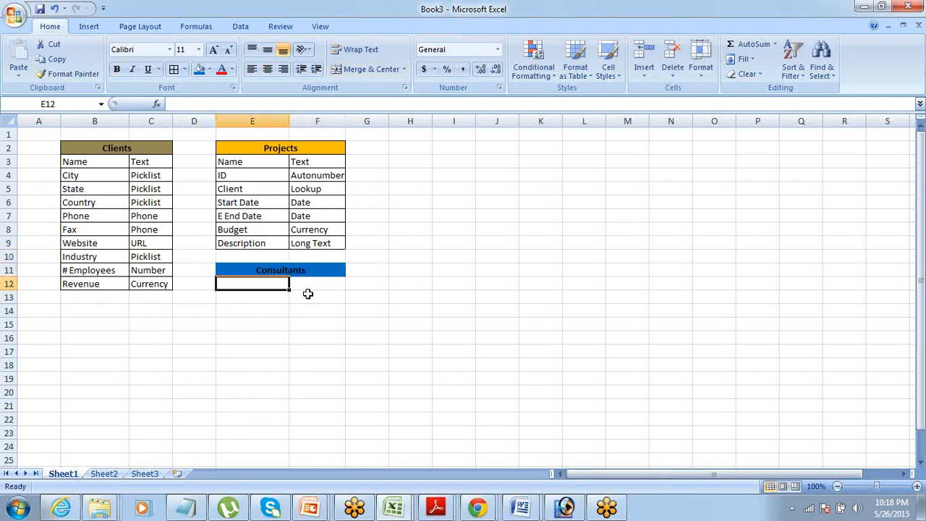
type("Fr")
key("BackSpace")
key("BackSpace")
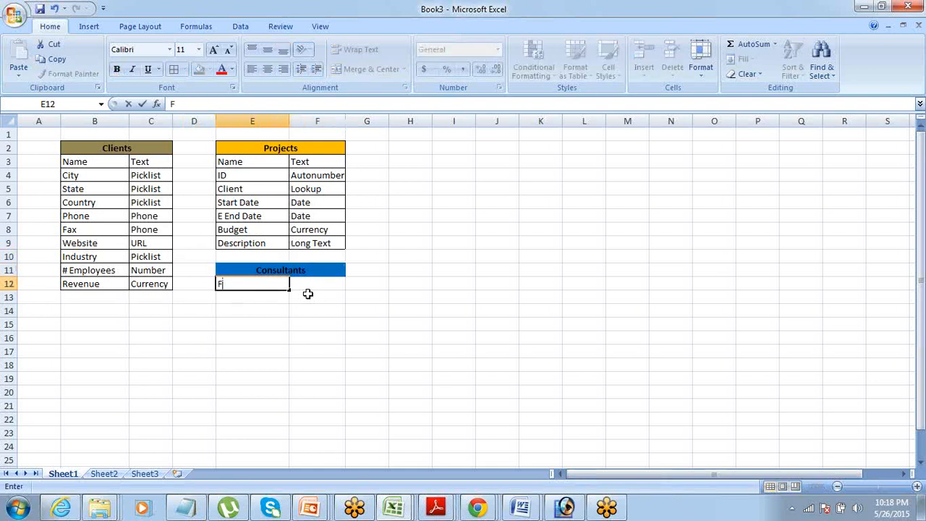
key("Tab")
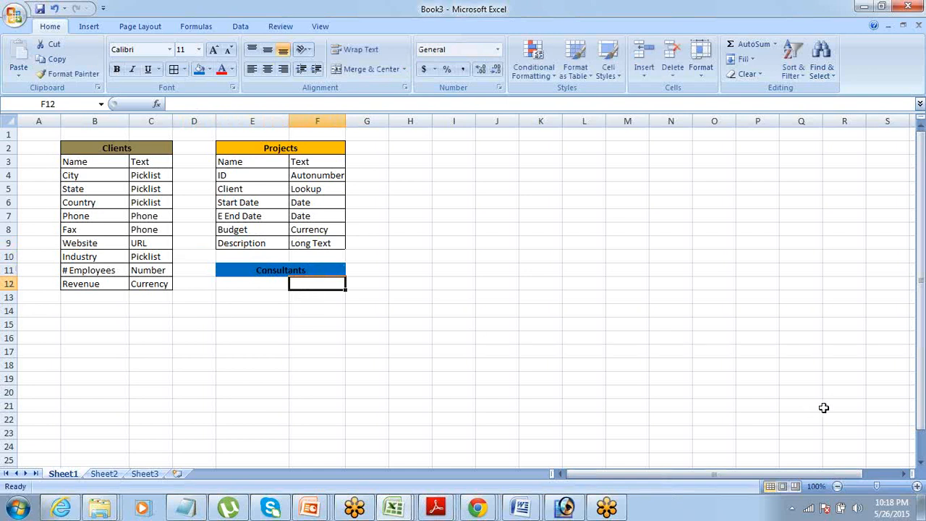
left_click(906, 352)
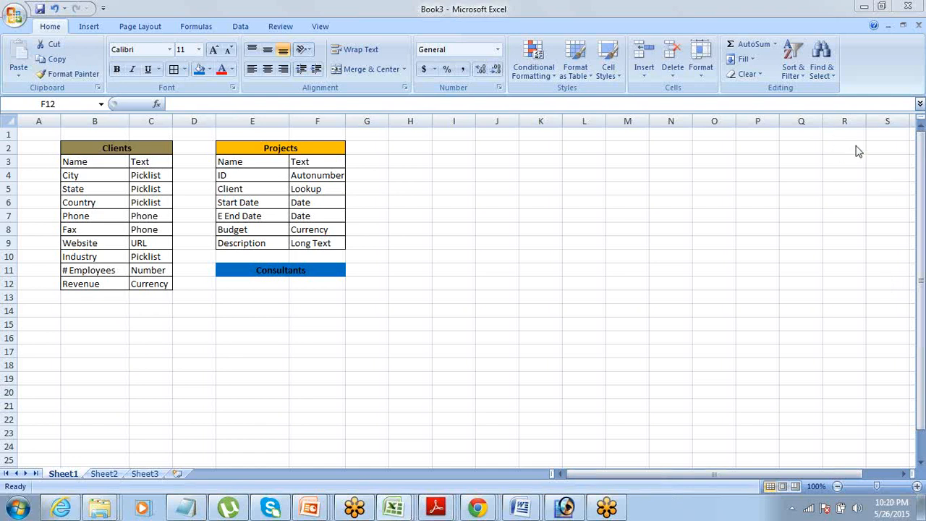
left_click(904, 39)
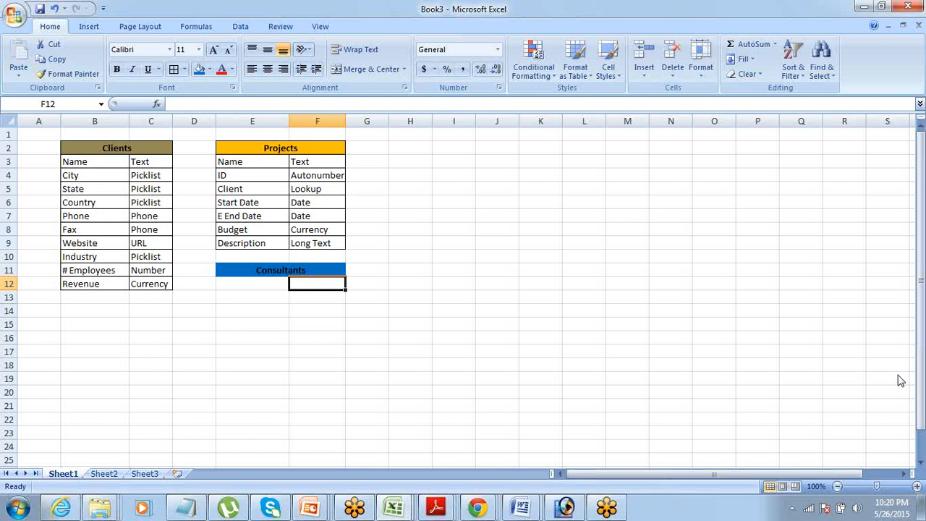
key("alt+Tab")
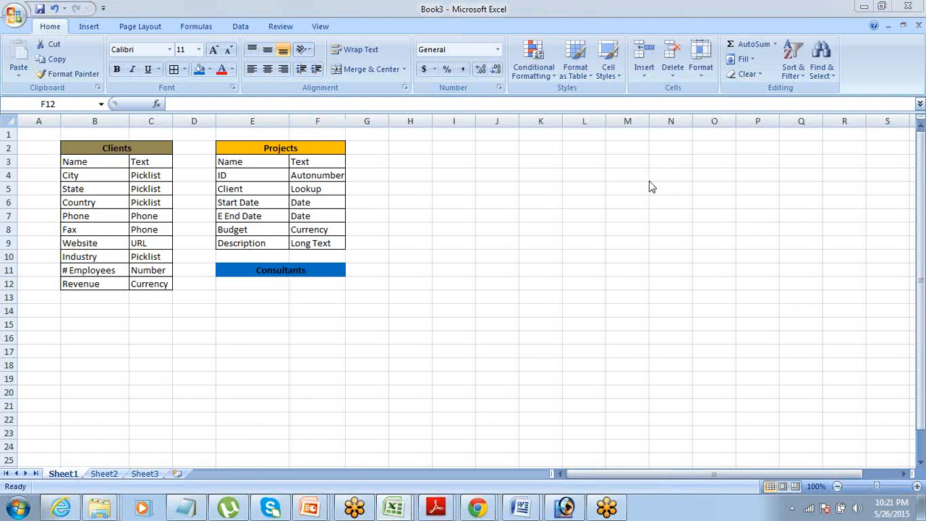
Enter First Name and Last Name as the first two Consultants fields in cells E12 and E13
left_click(268, 288)
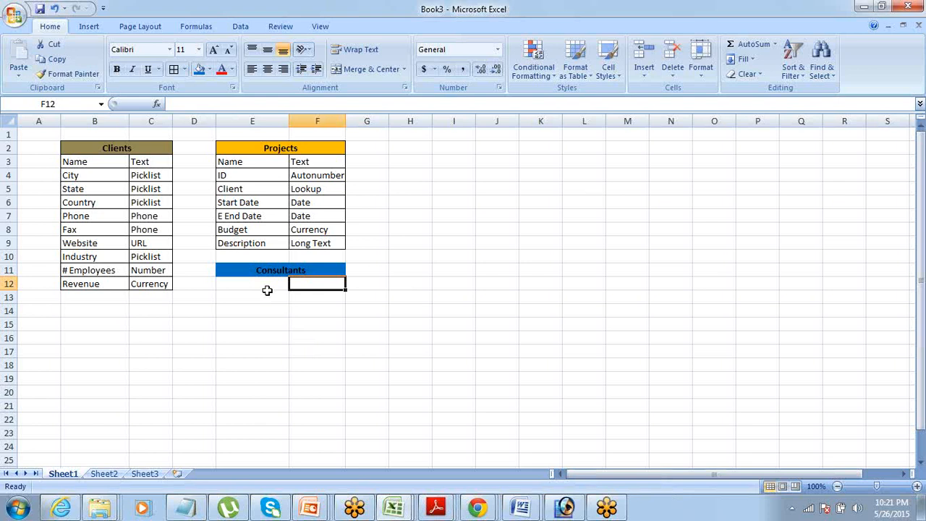
key("Left")
key("Right")
key("Up")
key("Down")
key("Left")
key("Up")
key("Down")
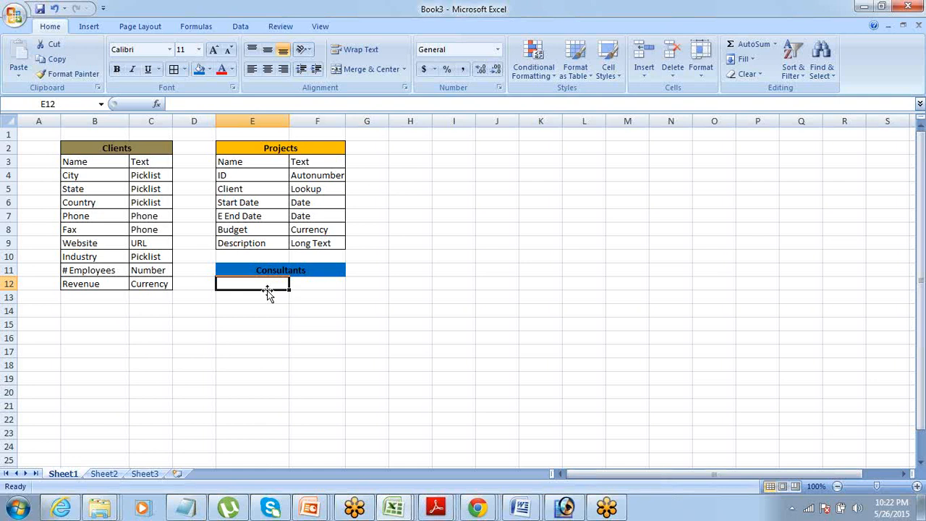
key("Up")
key("Down")
key("Up")
key("Down")
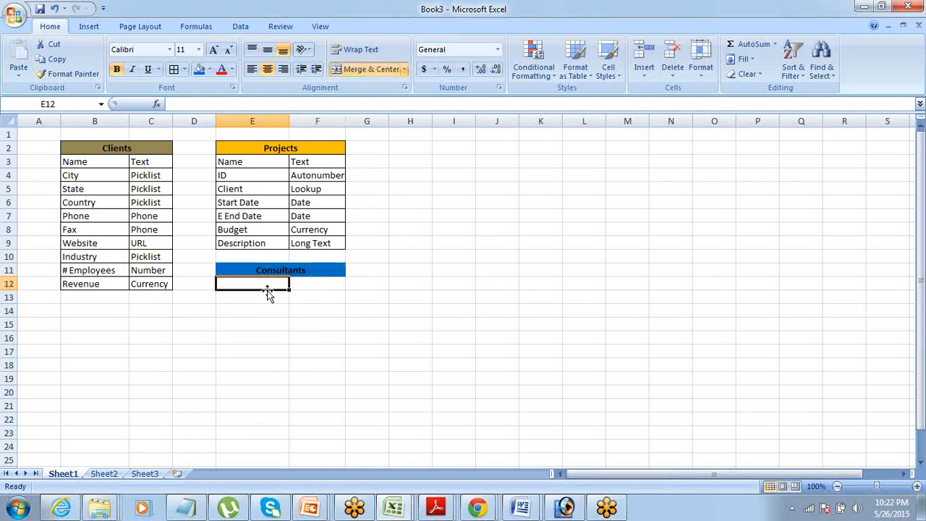
type("First")
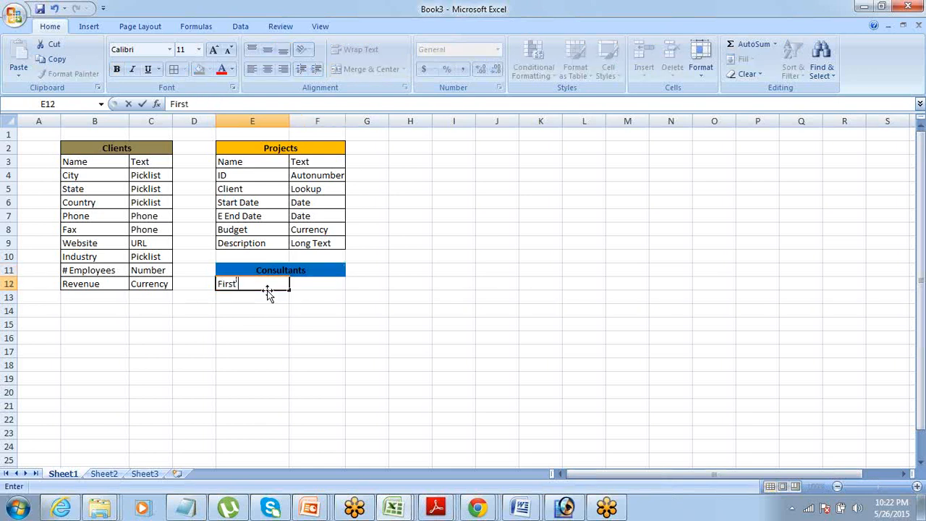
type(" Name")
key("Tab")
key("Return")
type("L")
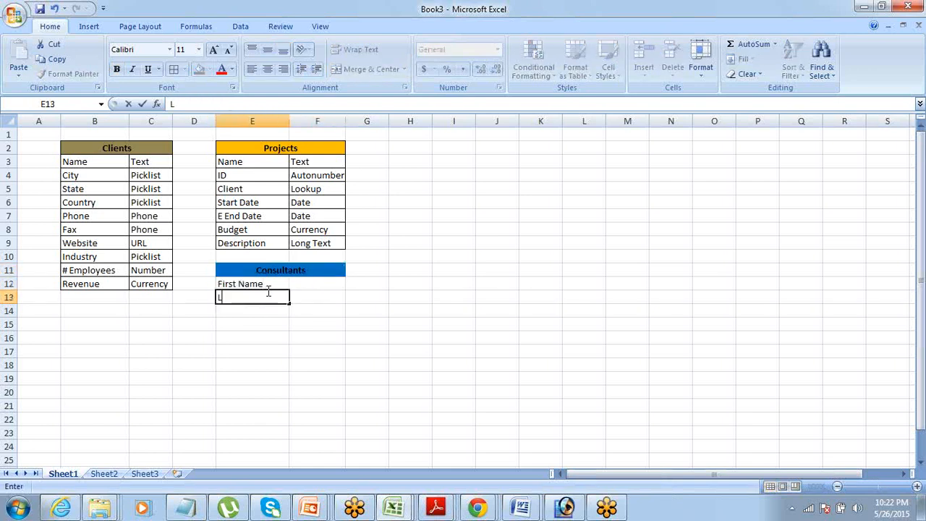
type("ast Name")
key("Return")
Continue the Consultants field list in cells E14:E17 with Email, Phone, Fax and Location
type("E")
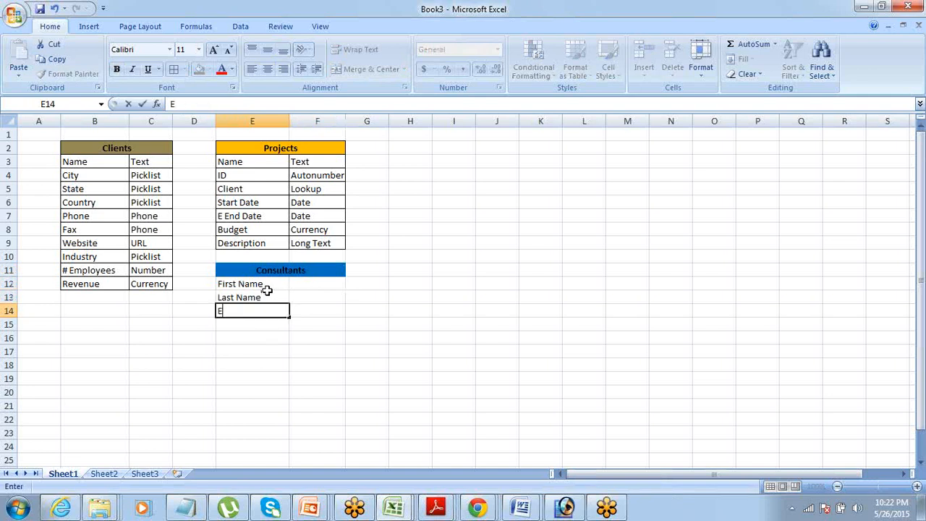
type("mail")
key("Return")
type("Phone")
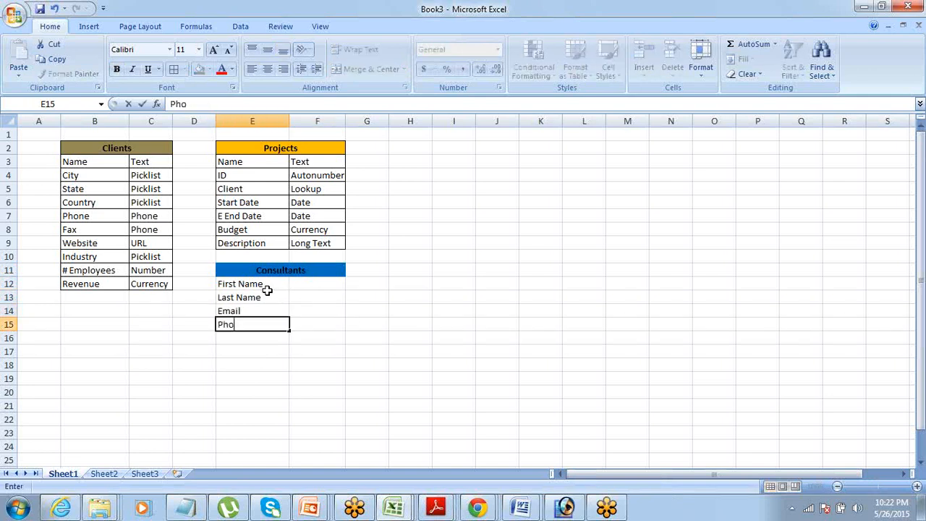
key("Tab")
key("Return")
type("Fax")
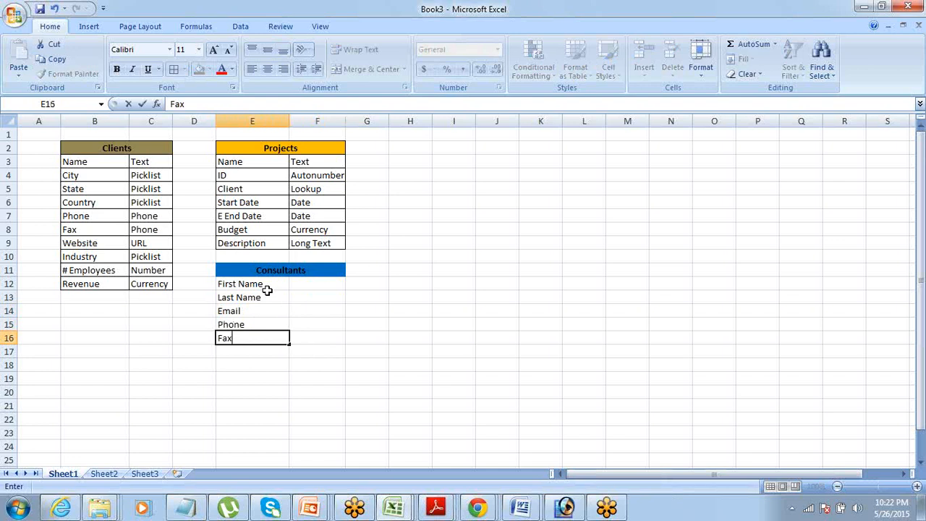
key("Tab")
key("Return")
type("Location")
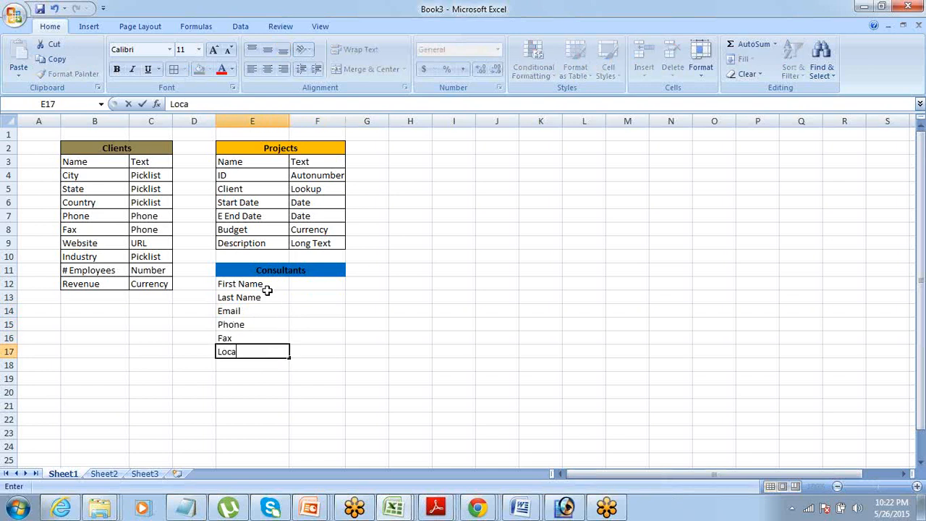
key("Tab")
Add a Designation field to the Consultants list in cell E18, below Location
key("Left")
key("Down")
key("Up")
key("Up")
key("Up")
key("Up")
key("Up")
key("Up")
key("Up")
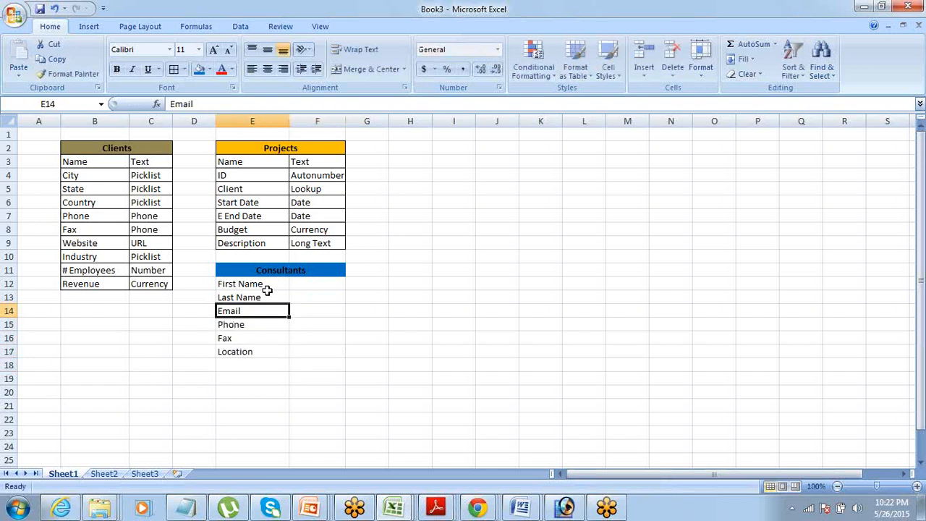
key("Down")
key("Down")
key("Down")
key("Down")
key("Down")
key("Down")
key("Down")
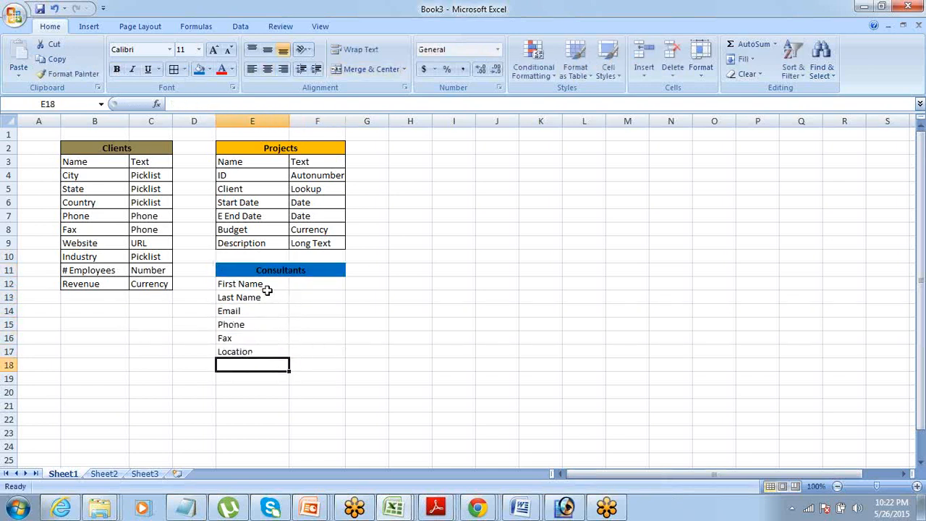
type("Designa")
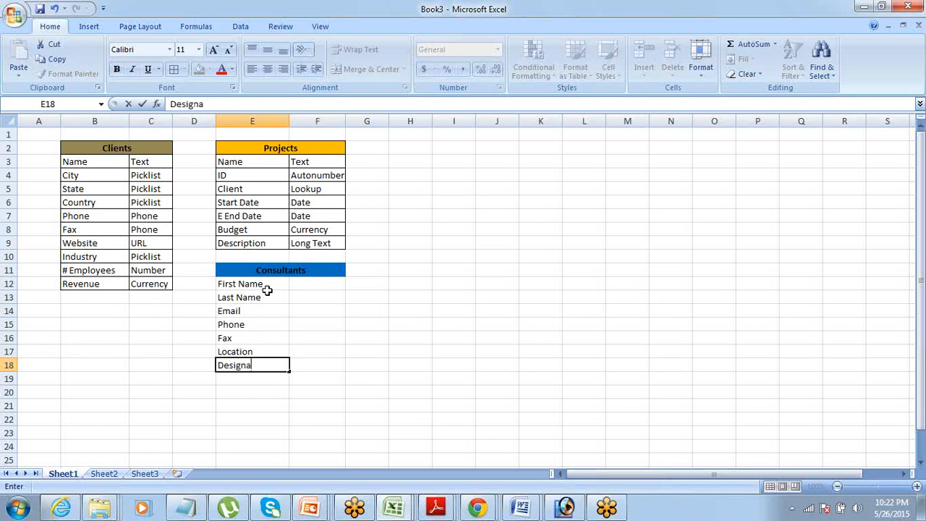
key("BackSpace")
type("ation")
key("Tab")
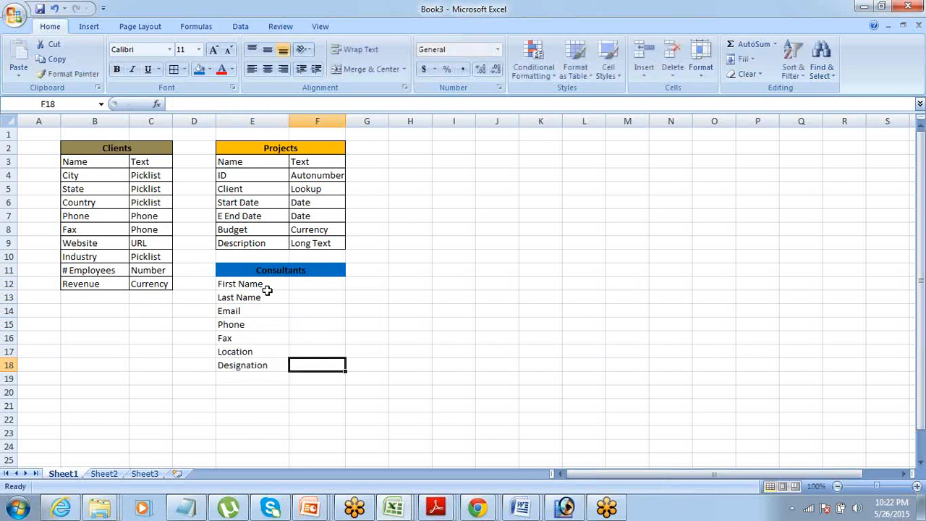
Apply all borders and a thick box border to the Consultants table, E11:F18
left_click(897, 383)
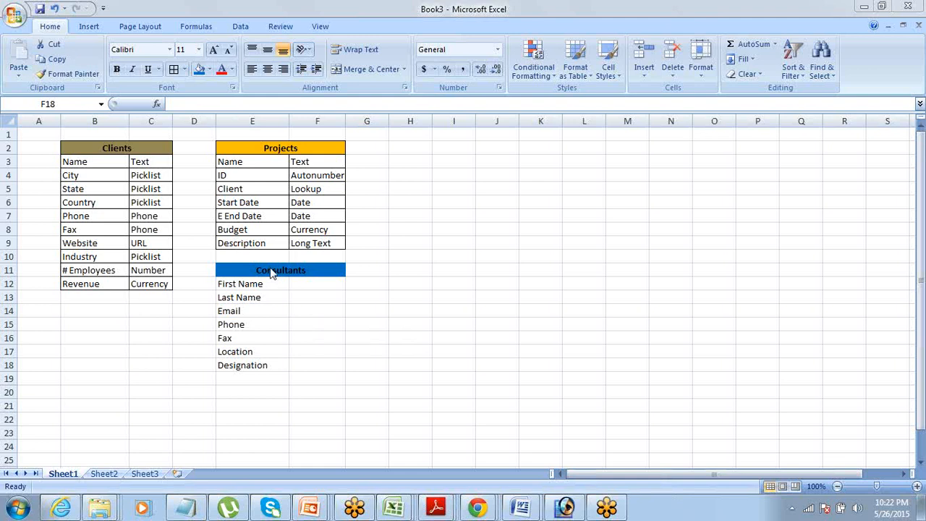
left_click_drag(269, 269, 301, 369)
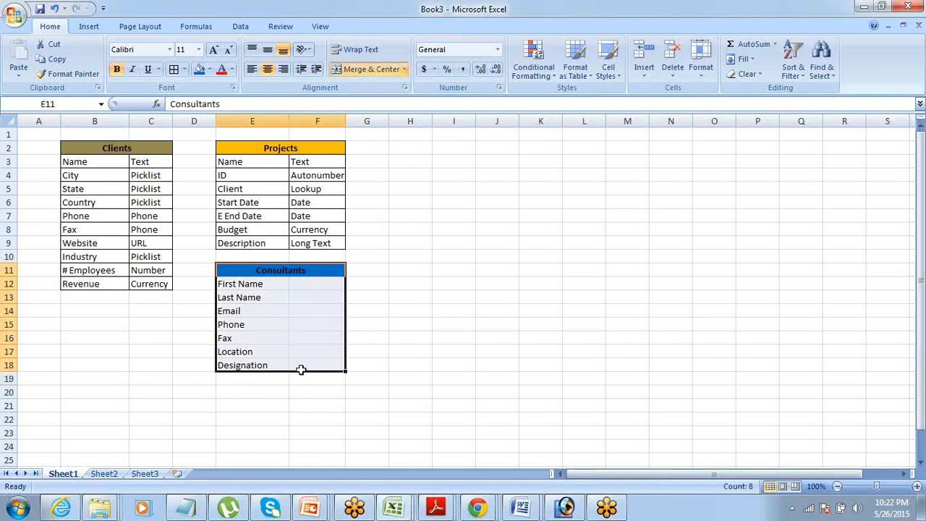
left_click(173, 69)
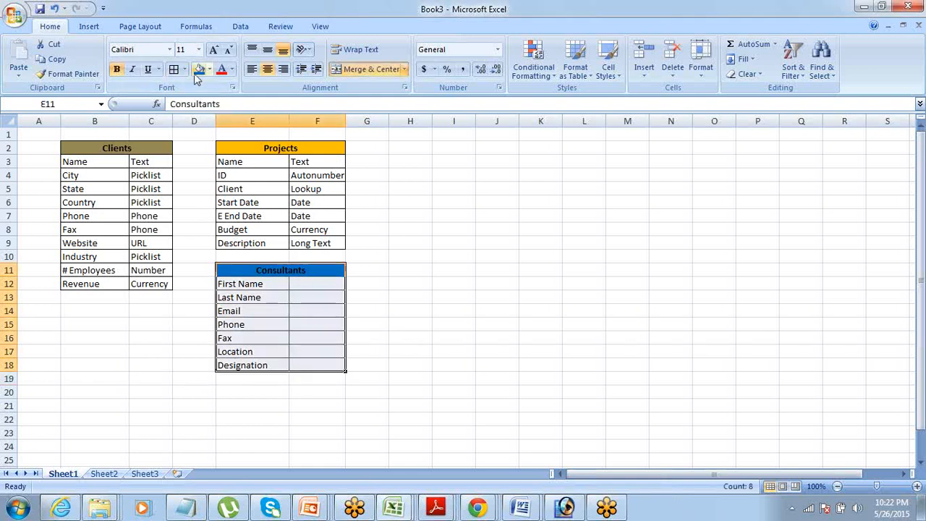
left_click(184, 70)
left_click(207, 209)
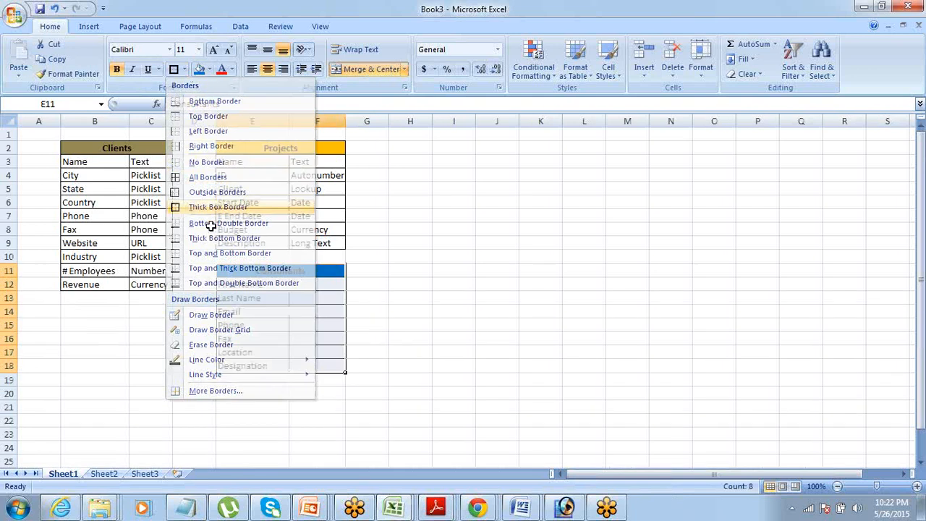
left_click(341, 298)
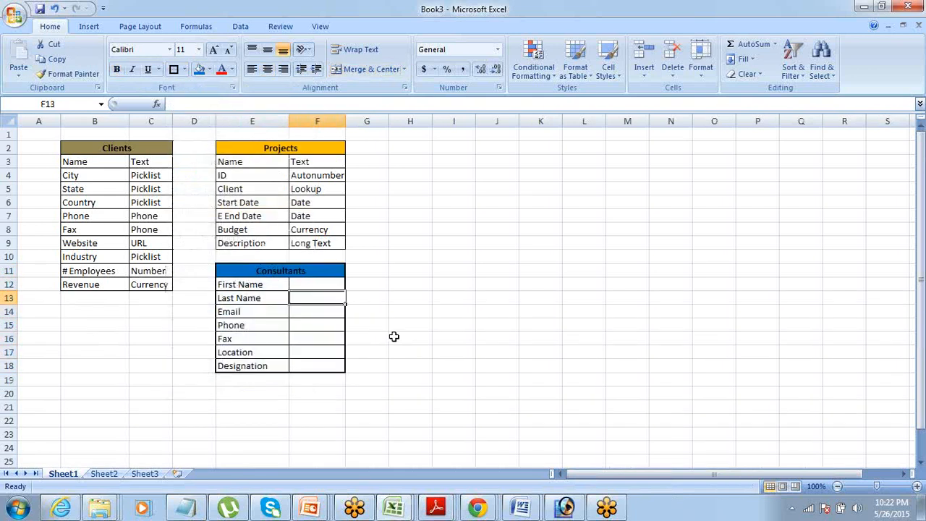
Examine the First Name and Last Name fields in cells E12:E13 of the Consultants table
left_click(912, 354)
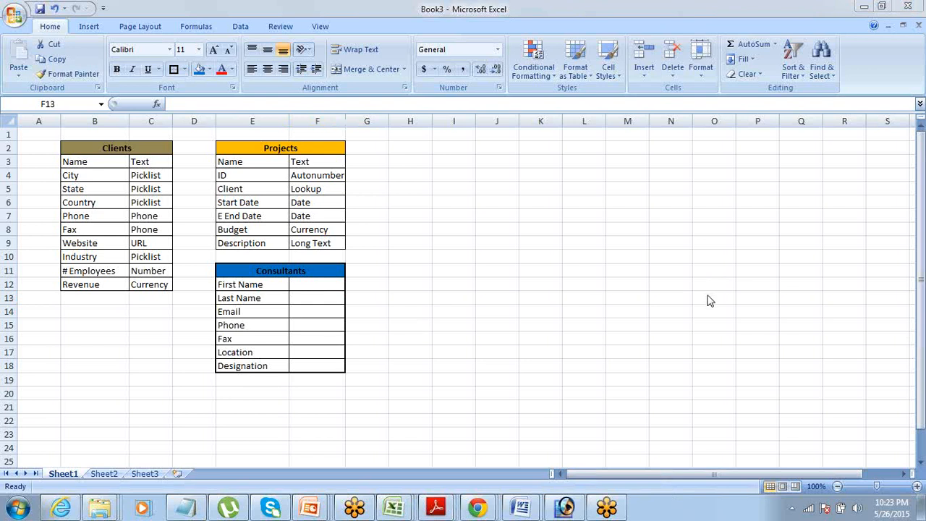
left_click(231, 288)
left_click(234, 285)
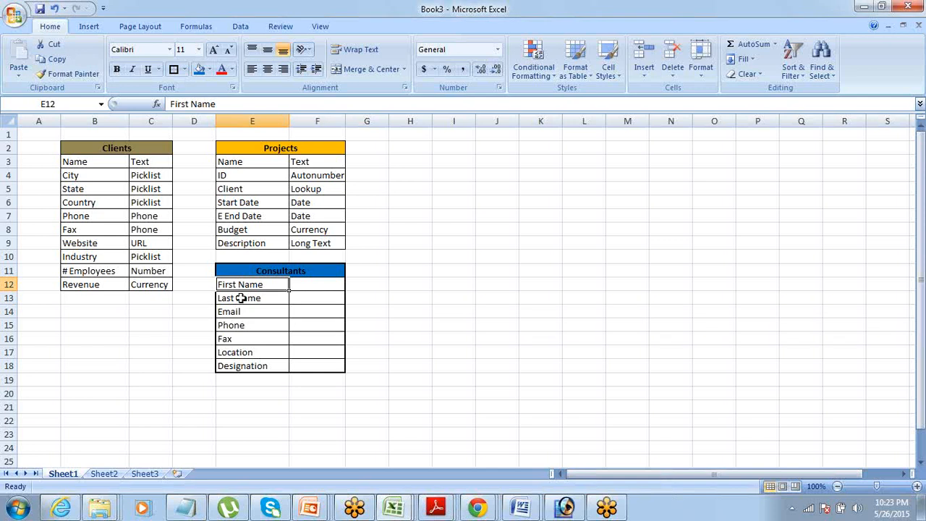
left_click(241, 298)
left_click(246, 286)
left_click(249, 294)
left_click_drag(249, 286, 250, 297)
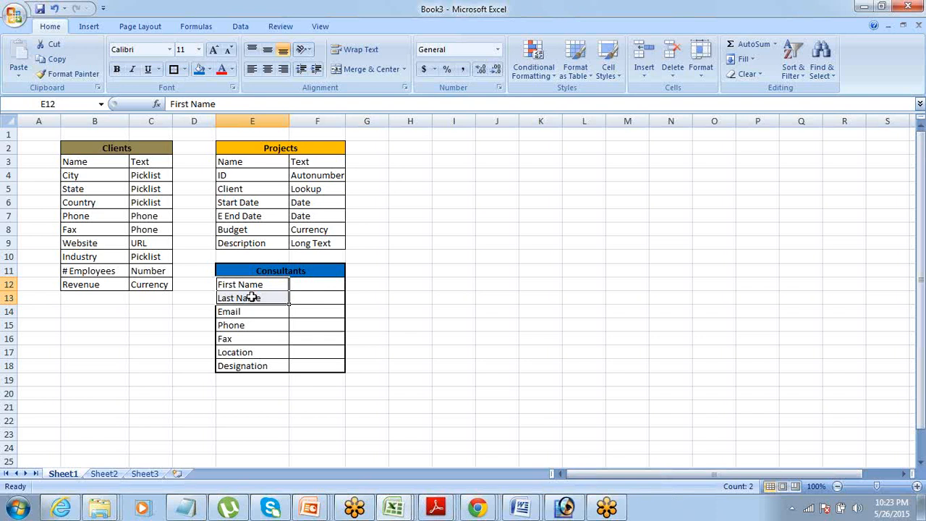
key("Up")
key("Up")
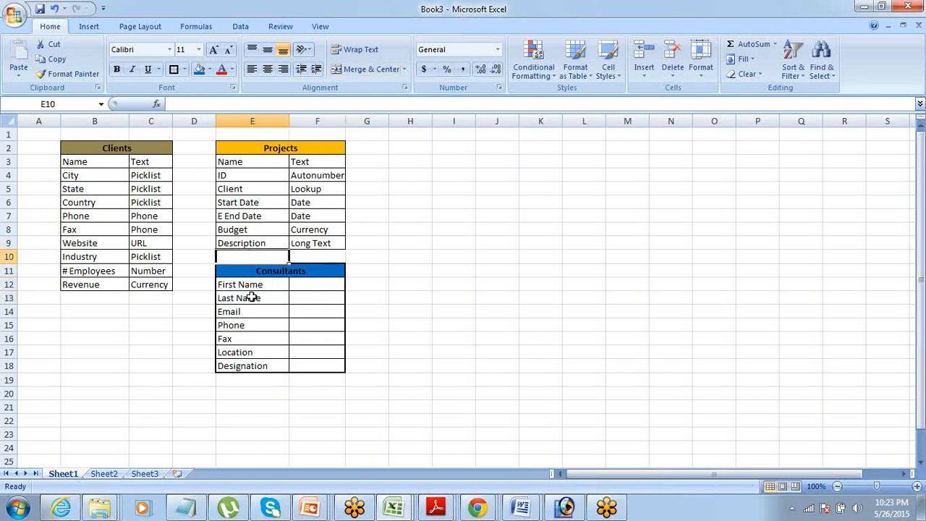
key("Down")
key("Down")
key("Down")
key("Down")
key("Up")
key("Up")
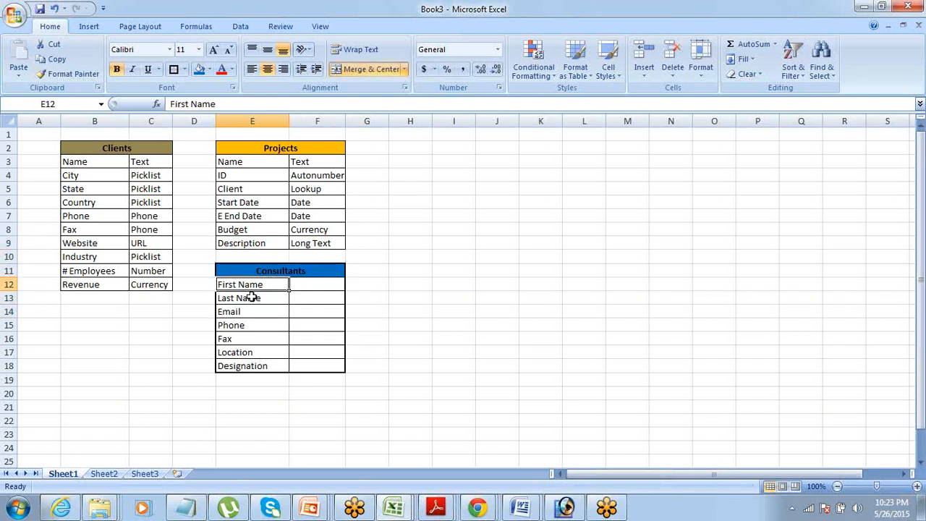
Review the Consultants fields from First Name down to Designation, then return to the two name fields
key("Down")
key("Down")
key("Down")
key("Down")
key("Down")
key("Down")
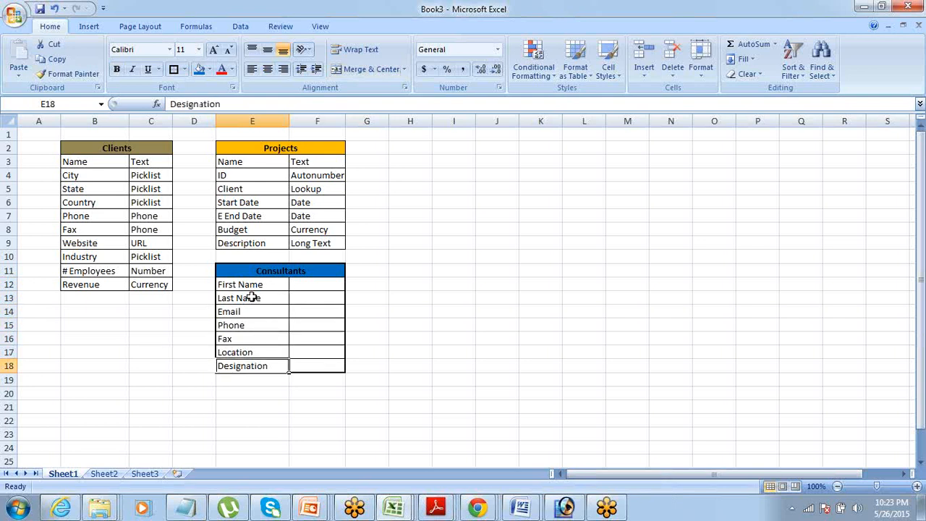
key("Right")
key("Right")
key("Left")
key("Left")
key("Right")
key("Left")
key("Up")
key("Up")
key("Up")
key("Up")
key("Up")
key("Up")
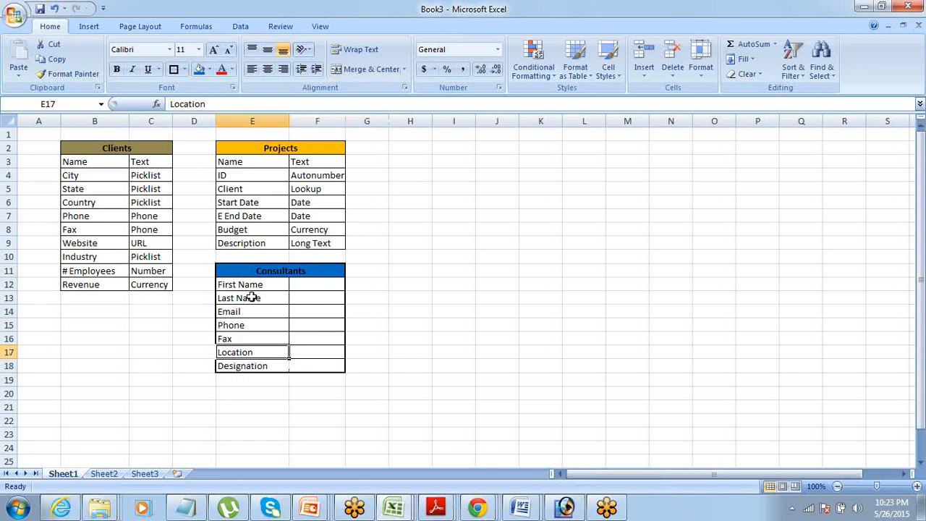
key("shift+Down")
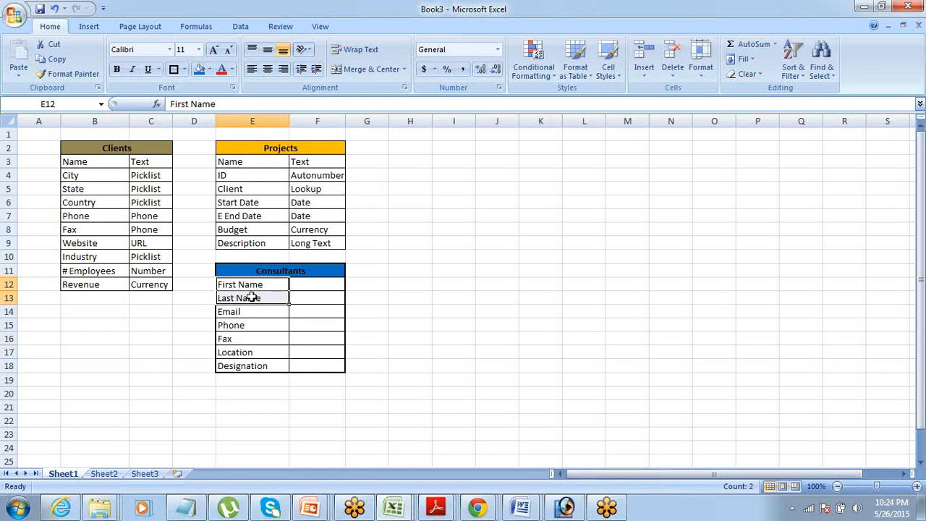
key("Up")
key("Down")
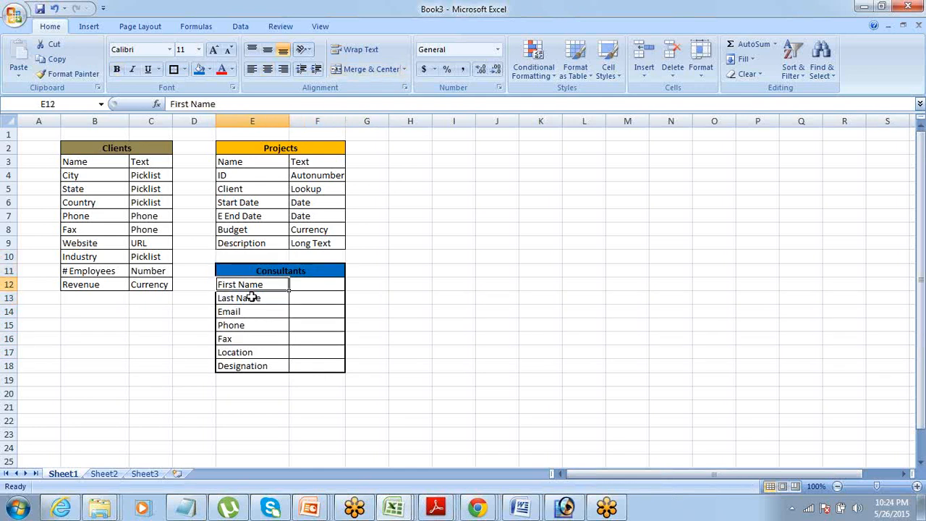
key("shift+Down")
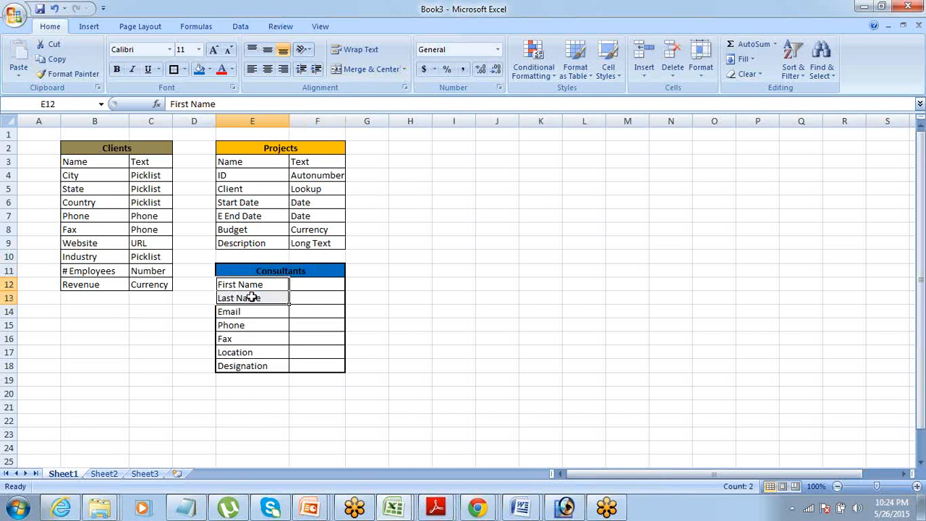
key("Right")
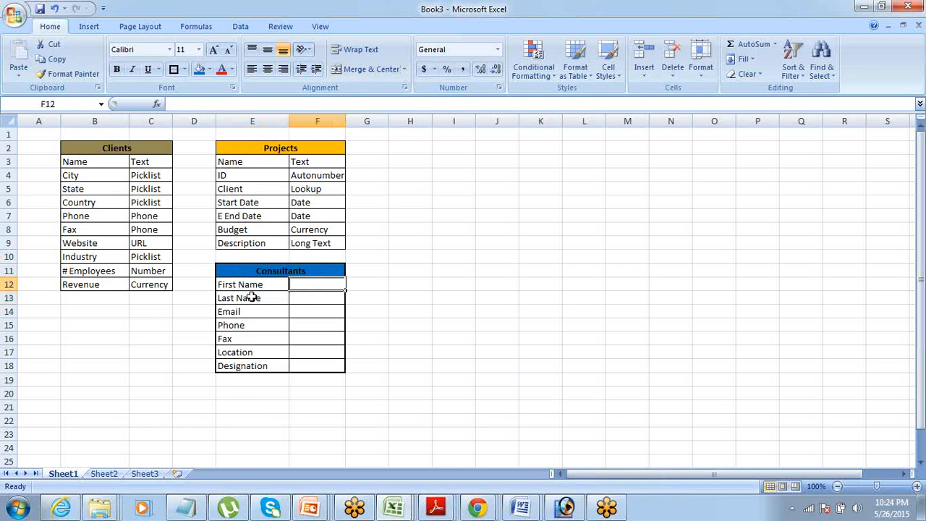
key("Left")
key("Left")
key("Left")
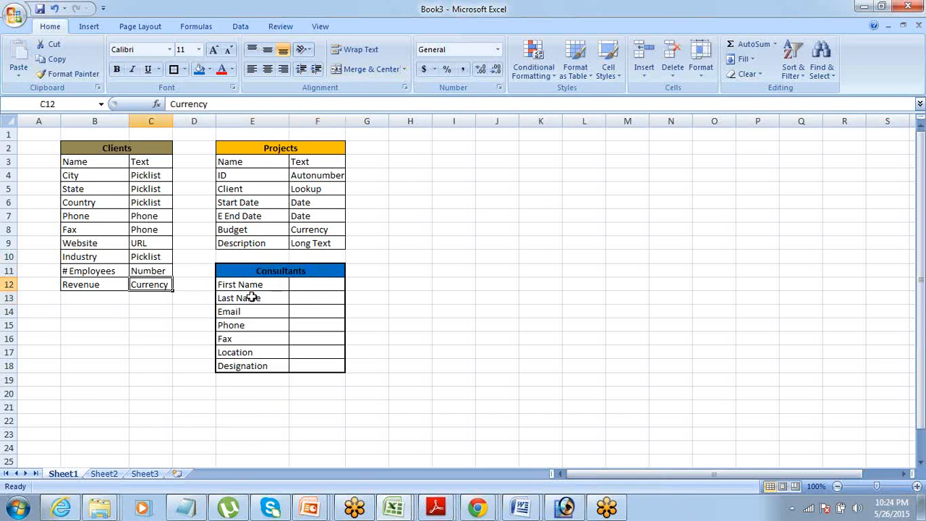
key("Left")
key("Right")
key("Right")
key("Right")
key("Right")
key("Right")
Enter Text as the data type for First Name and Last Name in F12:F13 of the Consultants table
key("Left")
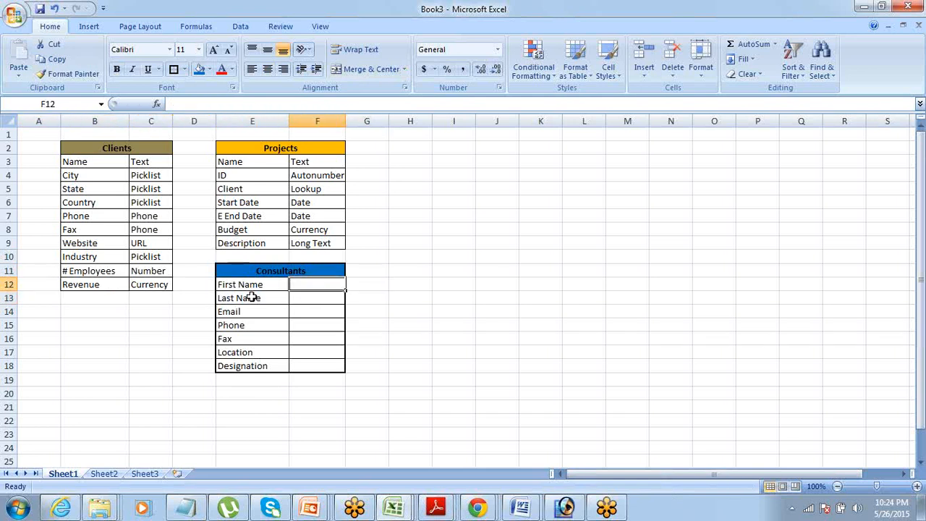
type("Text")
key("Right")
key("Left")
key("Down")
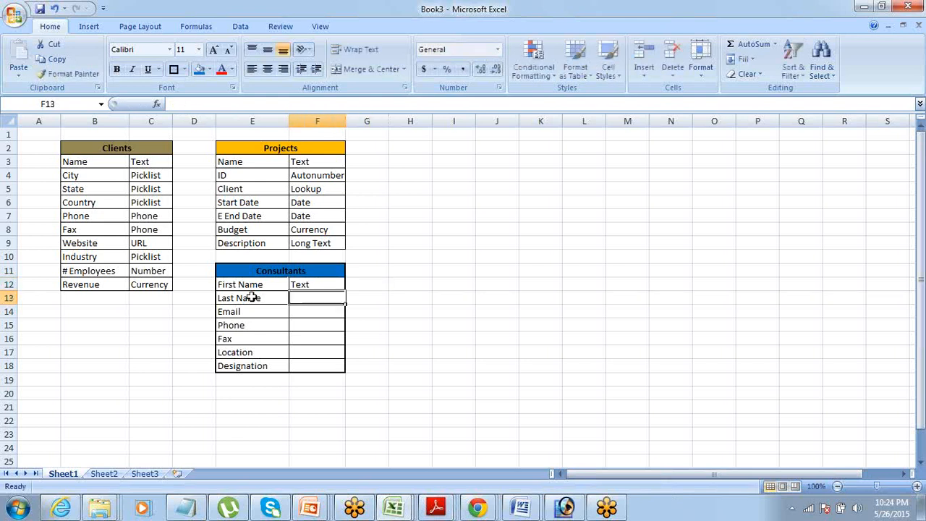
key("shift+Up")
key("ctrl+d")
key("Down")
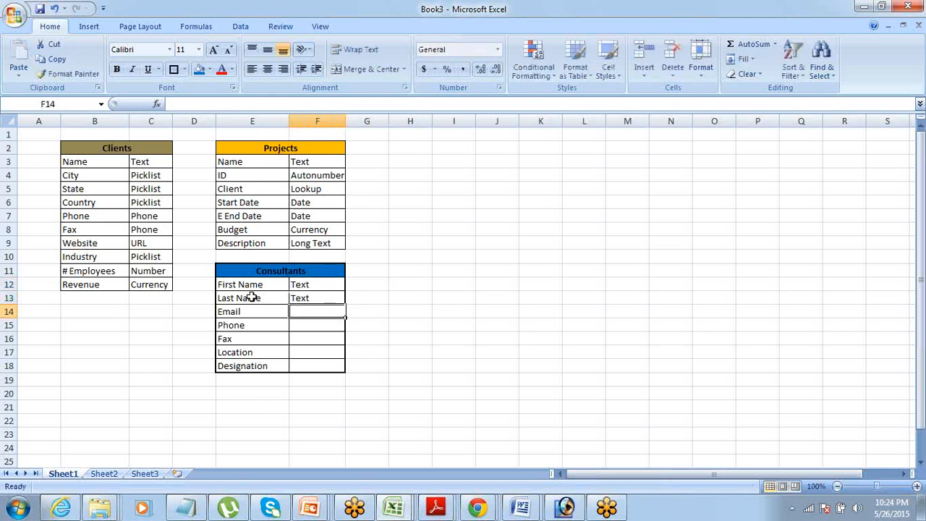
Enter the Consultants data types Email for Email and Phone for both Phone and Fax in F14:F16
type("Email")
key("Return")
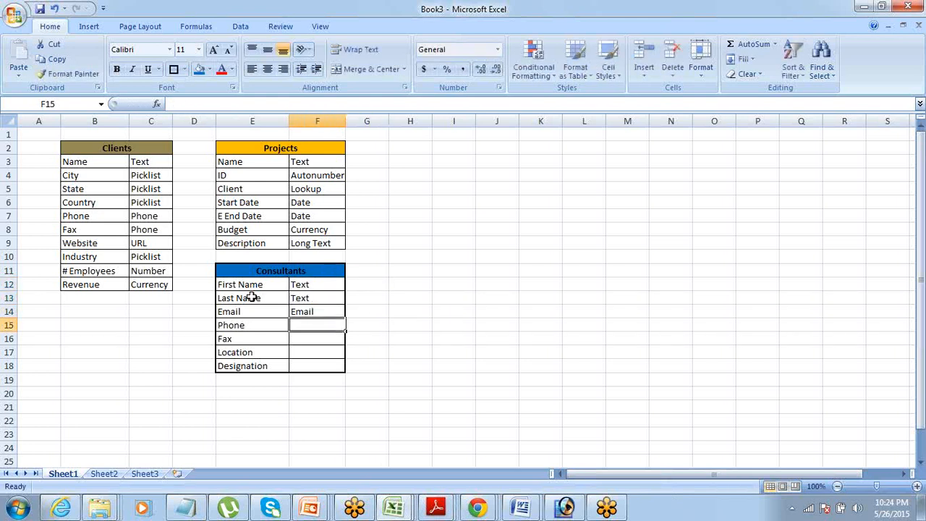
type("Phone")
key("Return")
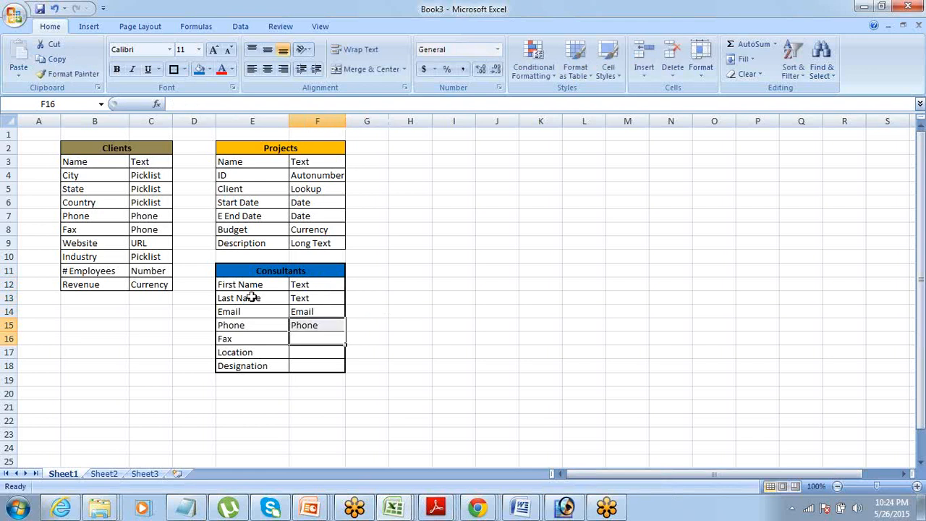
key("ctrl+d")
key("Down")
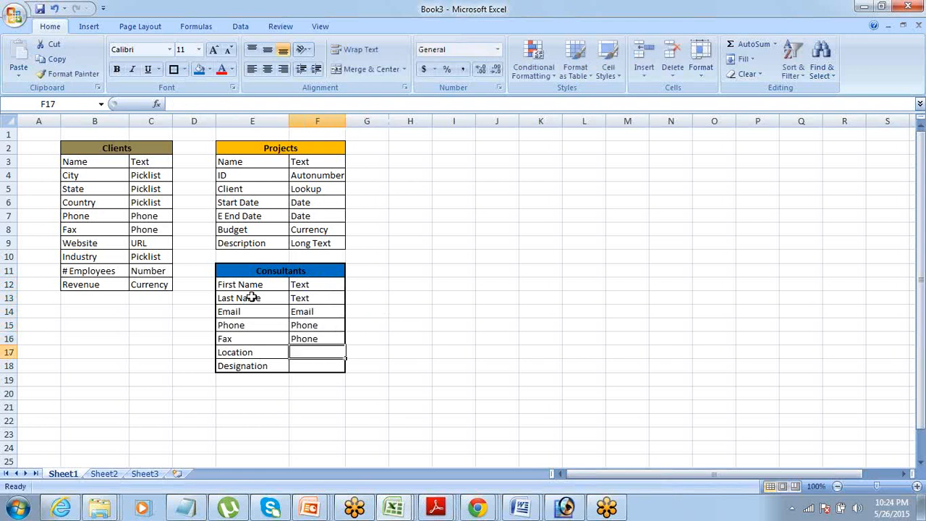
Enter Text as the data type for Location and Designation in F17:F18 of the Consultants table
type("Text")
key("Tab")
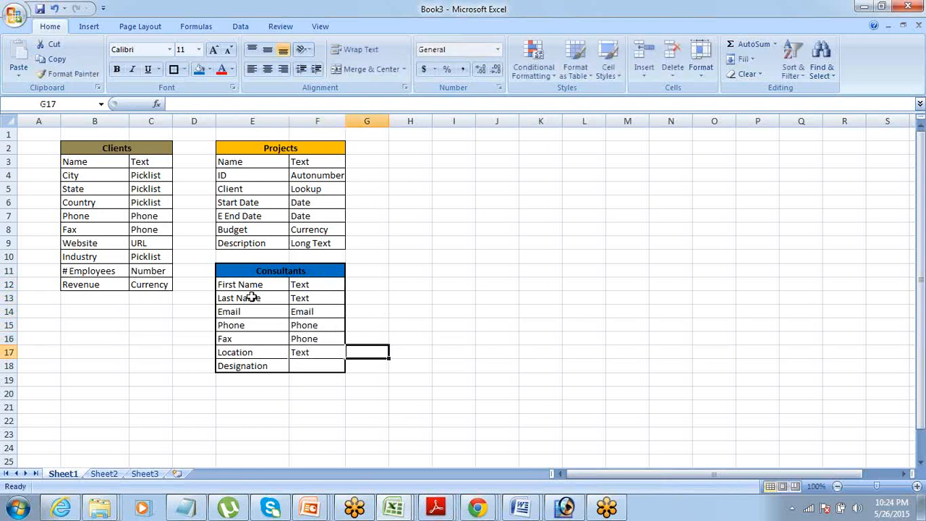
key("Return")
type("Text")
key("Tab")
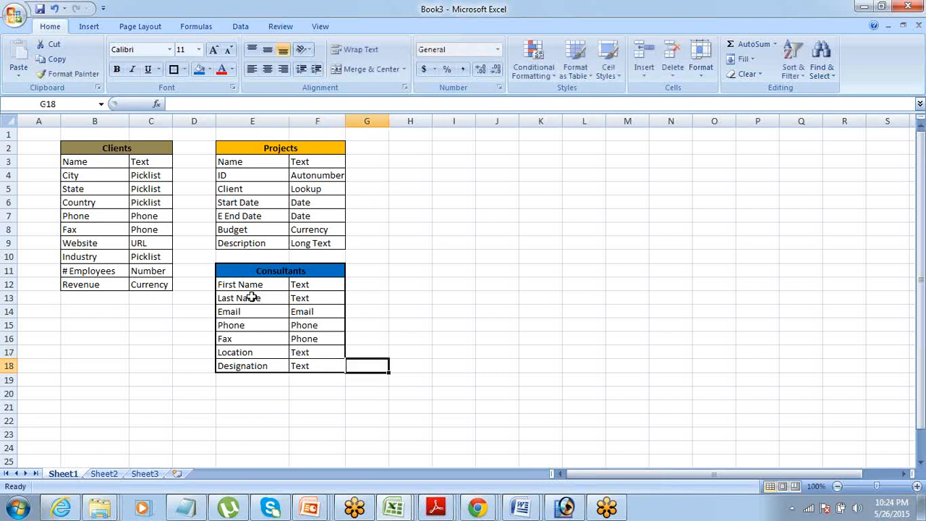
Review the fields of the Consultants and Projects tables in column E, from Designation up to the Projects heading and back to First Name
key("Left")
key("Left")
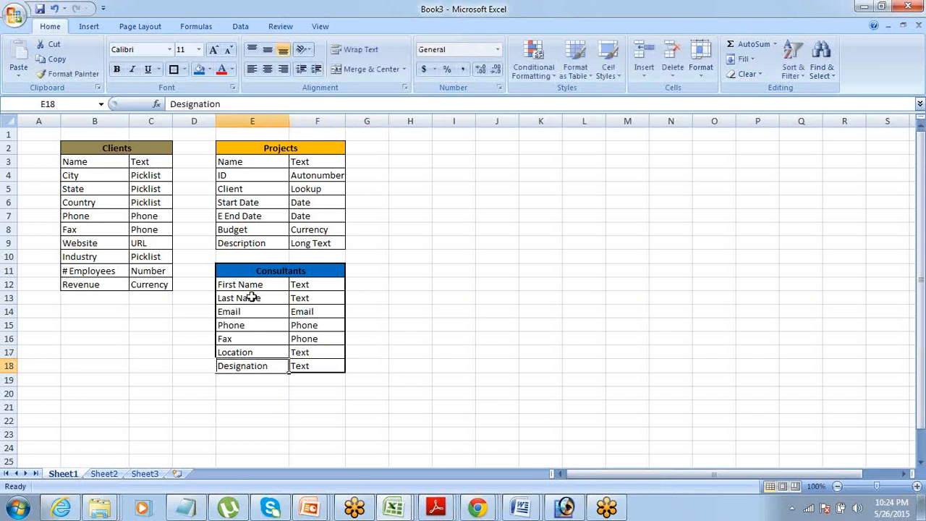
key("Up")
key("Up")
key("Up")
key("Up")
key("Up")
key("Up")
key("Up")
key("Up")
key("Up")
key("Up")
key("Up")
key("Up")
key("Up")
key("Up")
key("Up")
key("Up")
key("Up")
key("Down")
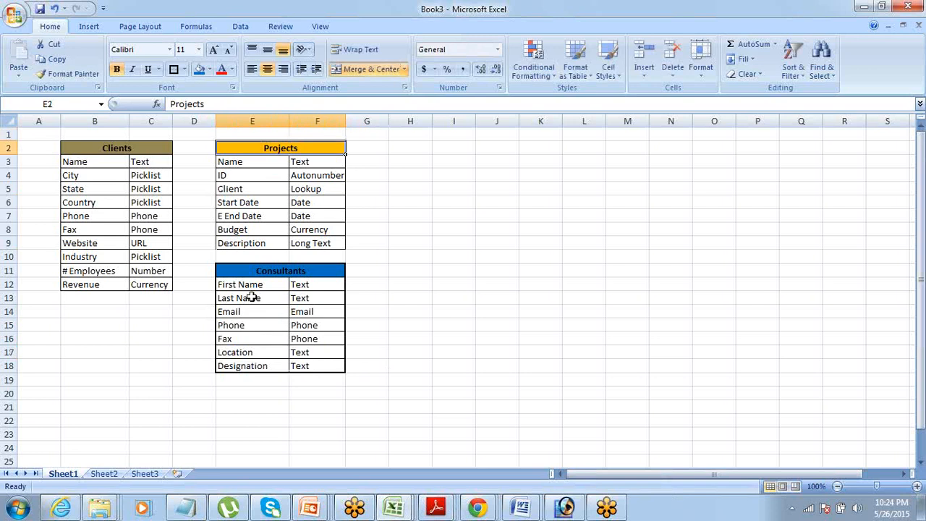
key("Down")
key("Down")
key("Down")
key("Down")
key("Down")
key("Down")
key("Down")
key("Down")
key("Down")
key("Down")
key("Down")
key("Down")
key("Down")
key("Up")
key("Up")
key("Up")
key("Up")
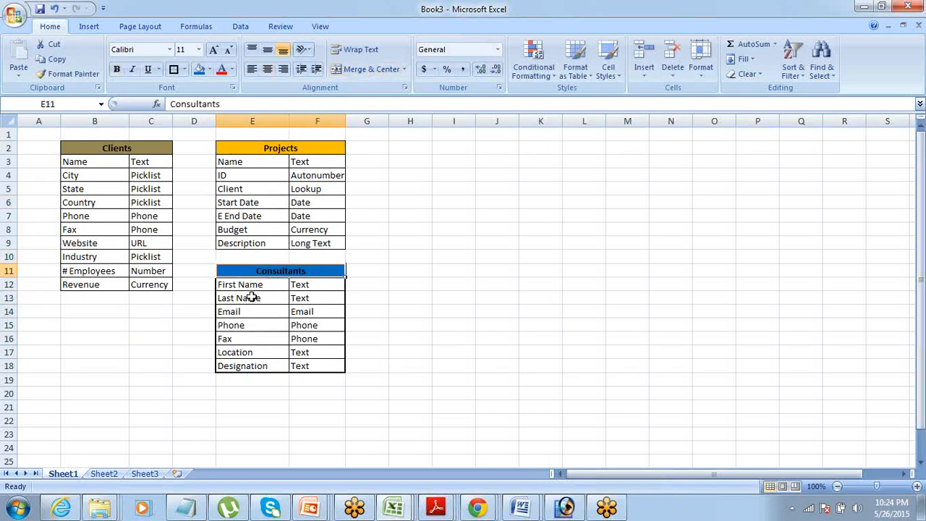
key("Down")
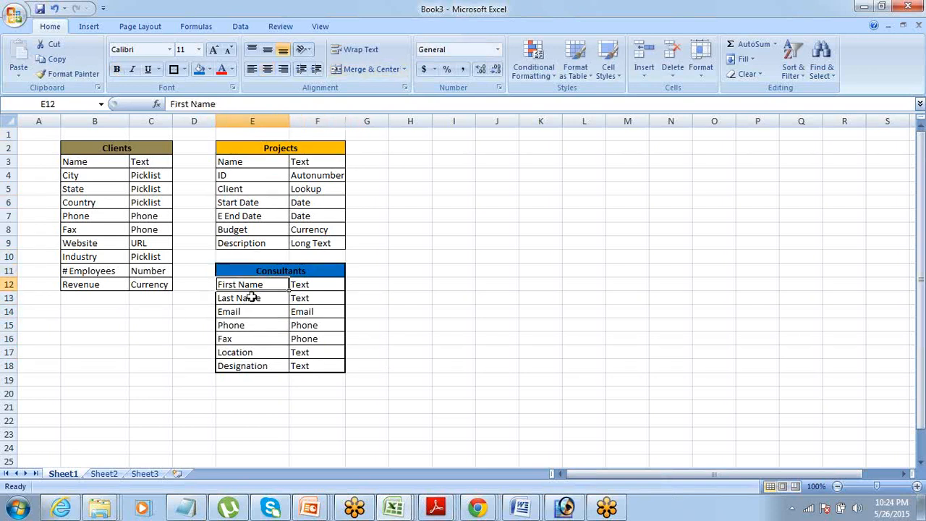
Review the data types listed for the Clients fields in column C
key("Left")
key("Down")
key("Down")
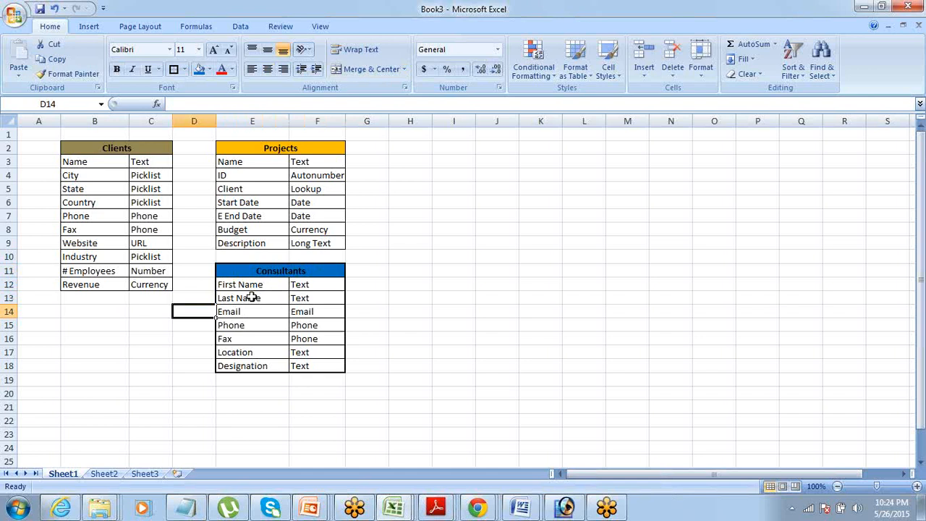
key("Up")
key("Up")
key("Up")
key("Up")
key("Up")
key("Up")
key("Up")
key("Up")
key("Up")
key("Up")
key("Up")
key("Up")
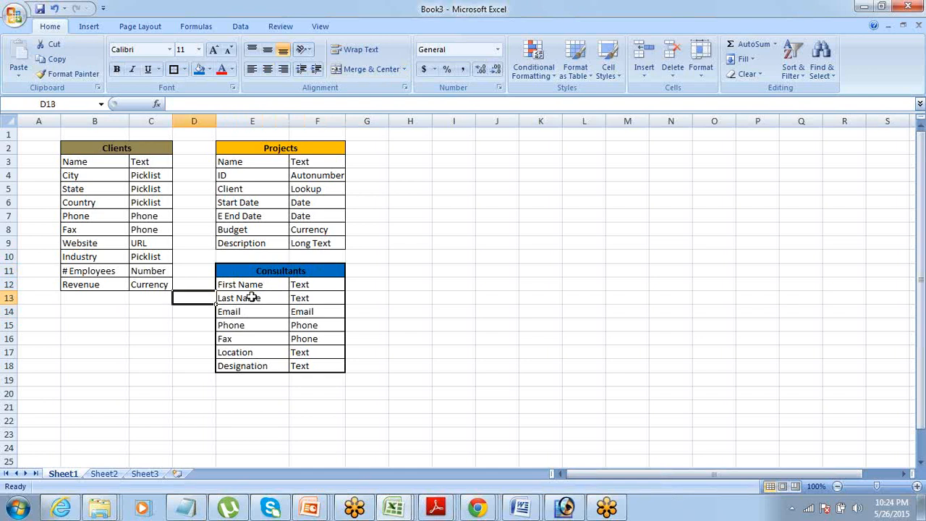
key("Left")
key("Down")
key("Right")
key("Down")
key("Down")
key("Down")
key("Down")
key("Down")
key("Down")
key("Down")
key("Down")
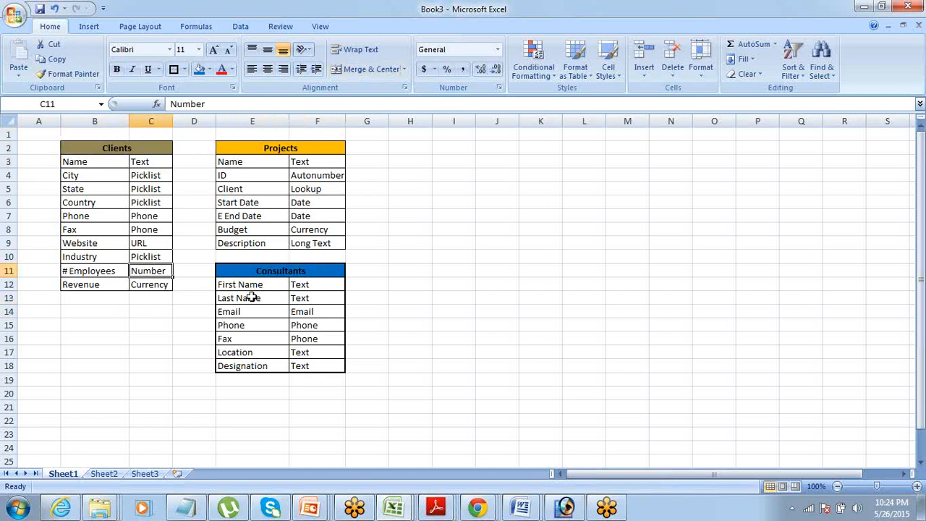
Examine the Projects fields in column E, between the Projects heading and Description, for links to the other tables
key("Right")
key("Right")
key("Up")
key("Up")
key("Up")
key("Up")
key("Up")
key("Up")
key("Up")
key("Up")
key("Up")
key("Up")
key("Down")
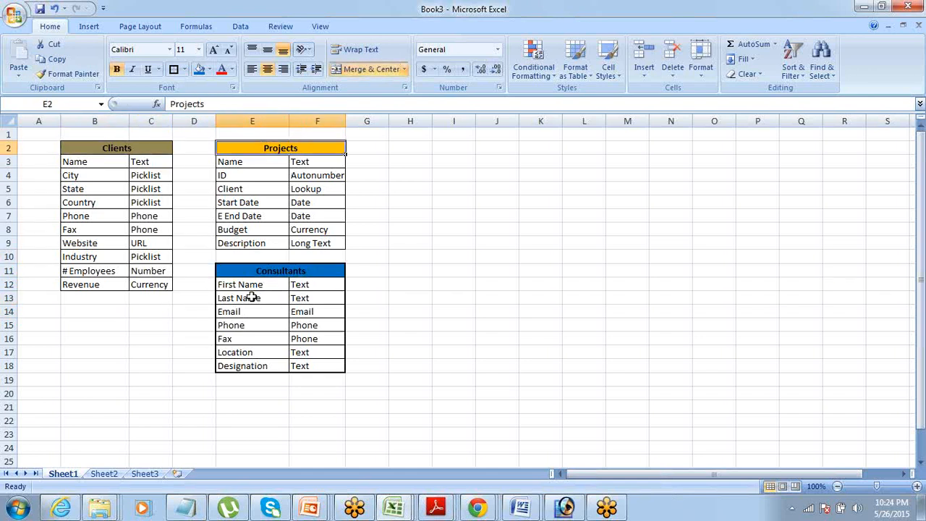
key("Down")
key("Down")
key("Down")
key("Down")
key("Down")
key("Down")
key("Down")
key("Down")
key("Down")
key("Down")
key("Down")
key("Up")
key("Up")
key("Up")
key("Up")
key("Up")
key("Up")
key("Up")
key("Up")
key("Up")
key("Up")
key("Up")
key("Up")
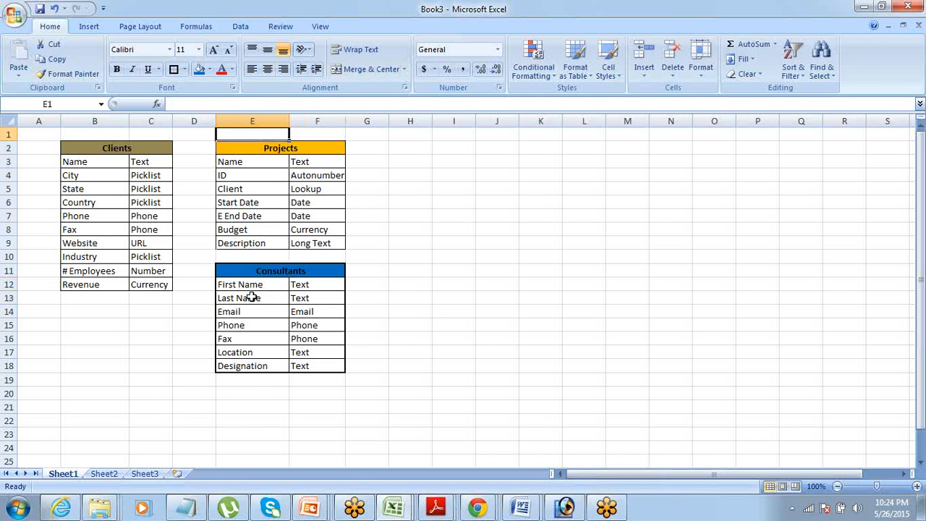
key("Down")
key("Down")
key("Down")
key("Down")
key("Down")
key("Down")
key("Down")
key("Down")
key("Down")
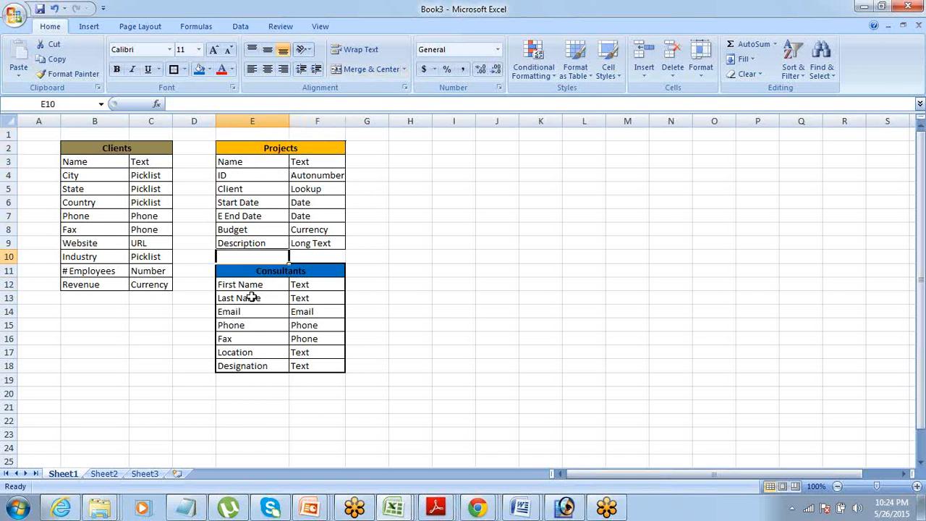
key("Up")
key("Up")
key("Up")
key("Up")
key("Up")
key("Up")
key("Up")
key("Up")
key("Up")
key("Down")
key("Down")
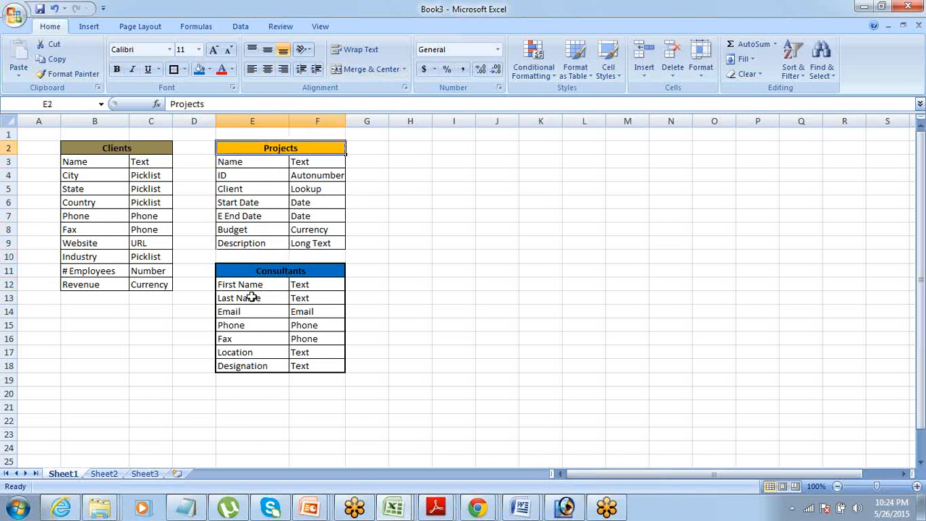
key("Down")
key("Down")
key("Down")
key("Down")
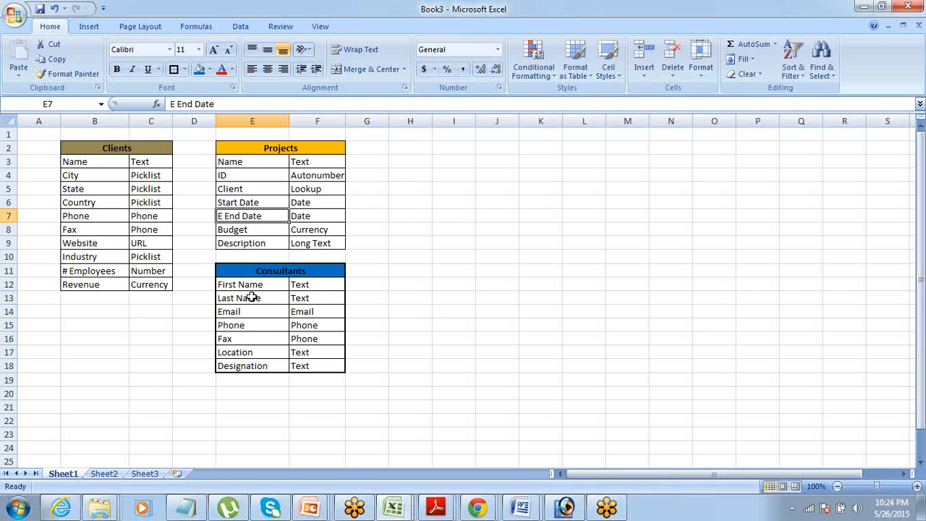
Fill the Client field in cell E5 of the Projects table with the dark tan color of the Clients heading
left_click(252, 190)
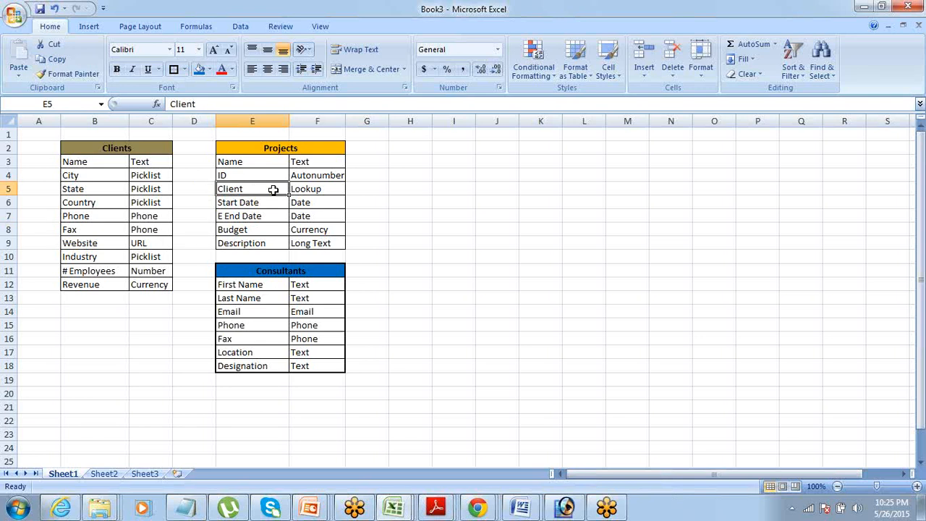
left_click(208, 69)
left_click(220, 141)
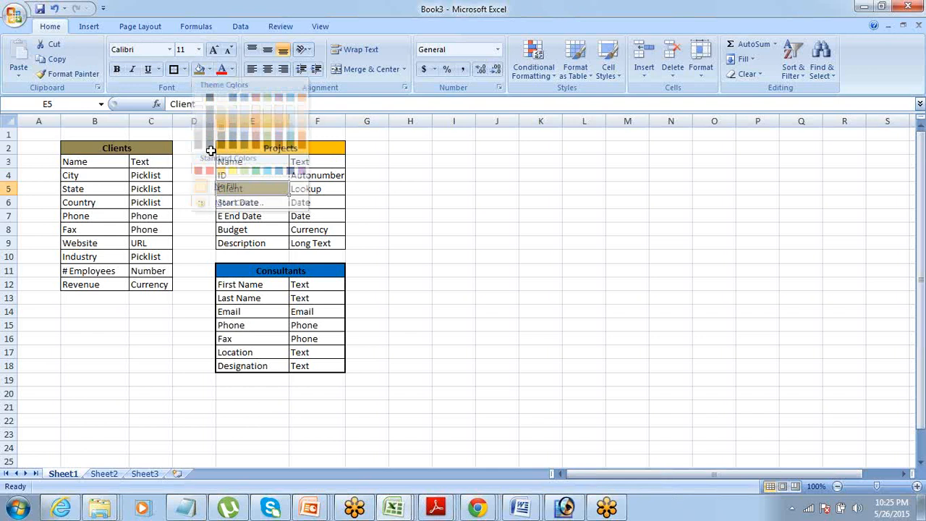
left_click(193, 199)
left_click(246, 192)
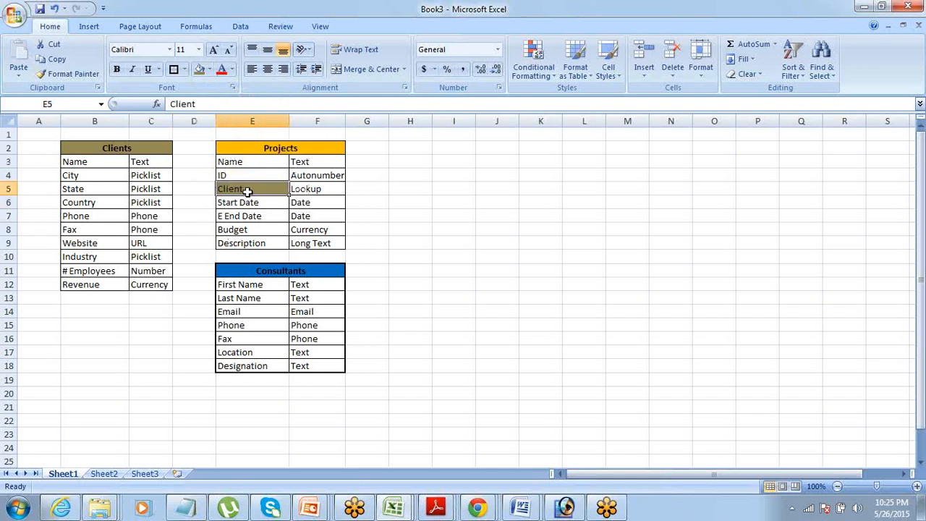
left_click(144, 146)
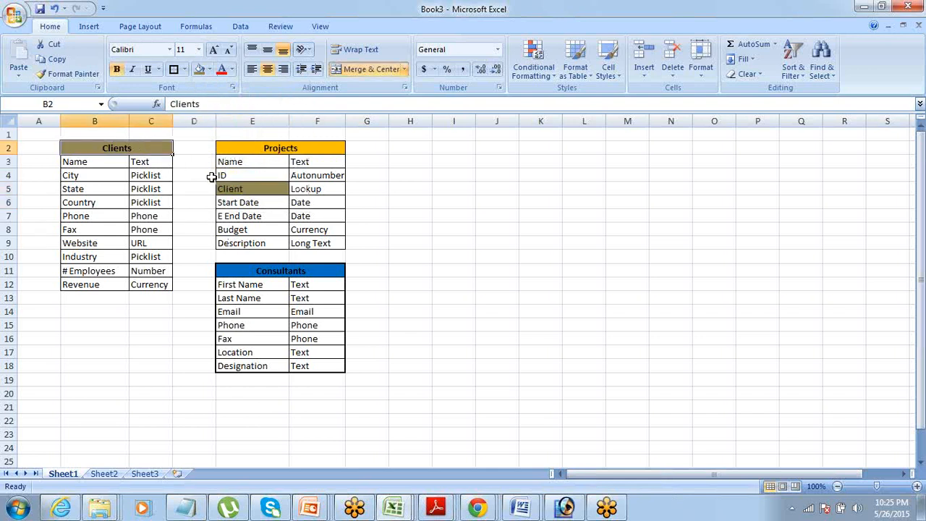
Draw a straight line about 0.66" high and 0.67" wide from the Clients heading to the Client field of the Projects table
left_click(263, 190)
left_click(398, 235)
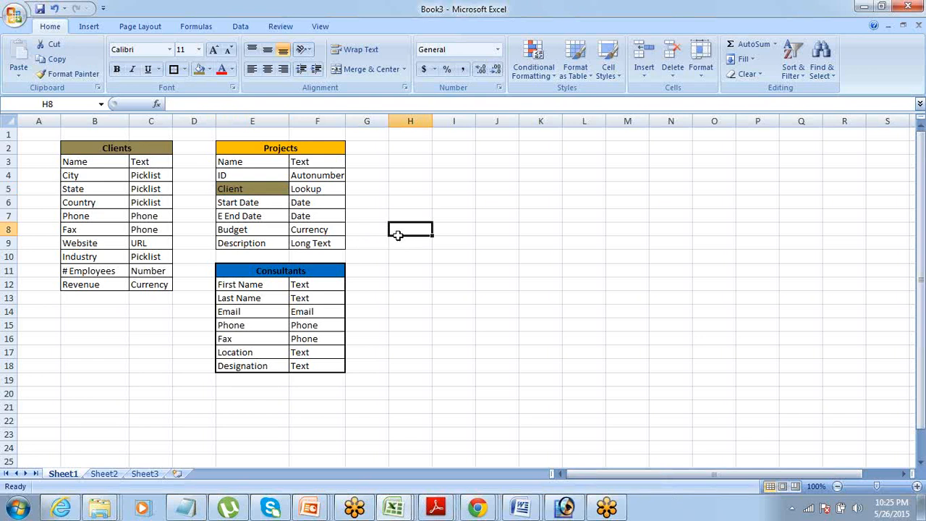
left_click(259, 189)
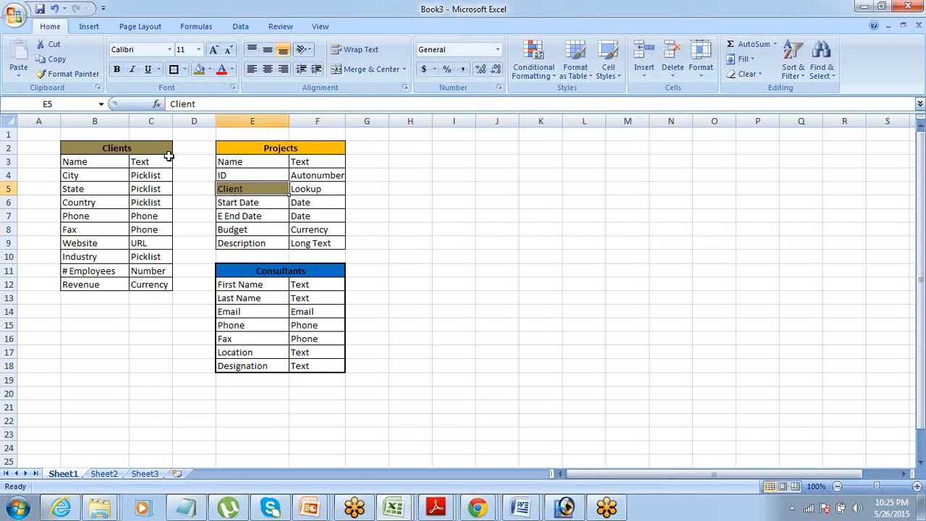
left_click(89, 29)
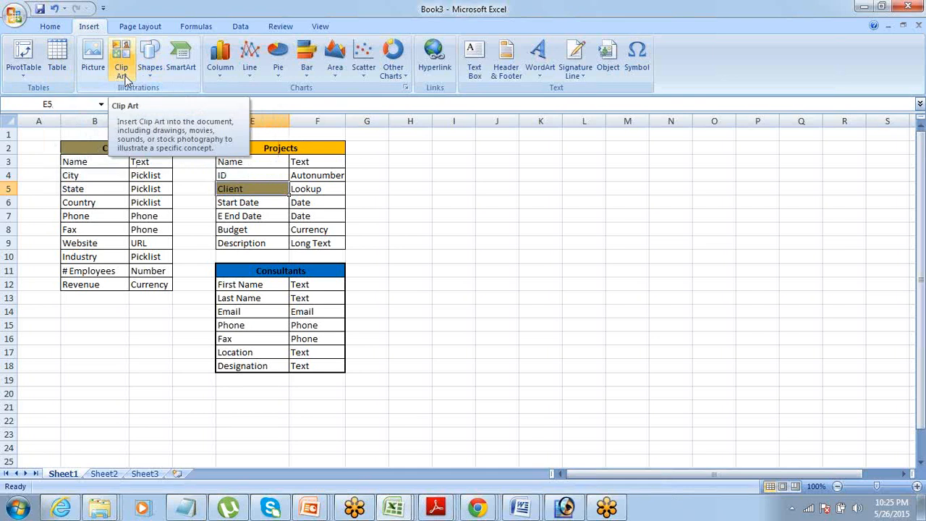
left_click(149, 73)
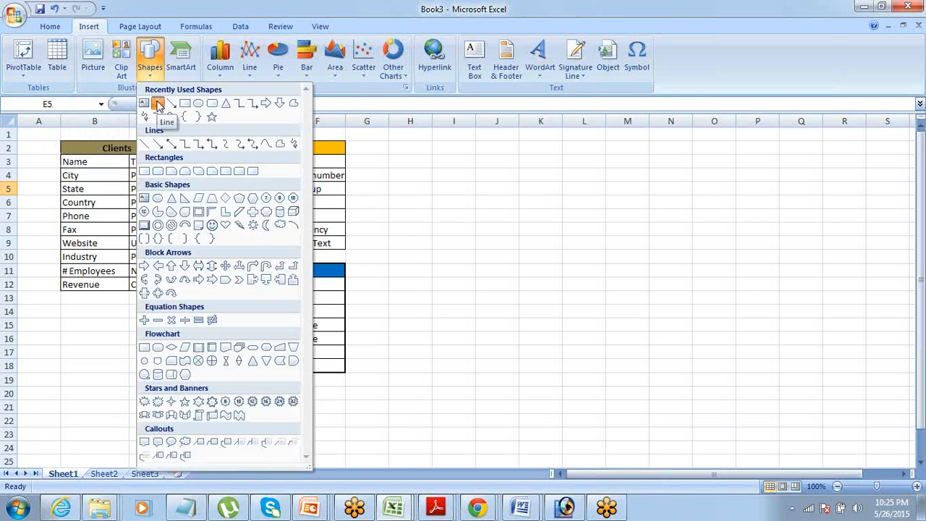
left_click(159, 105)
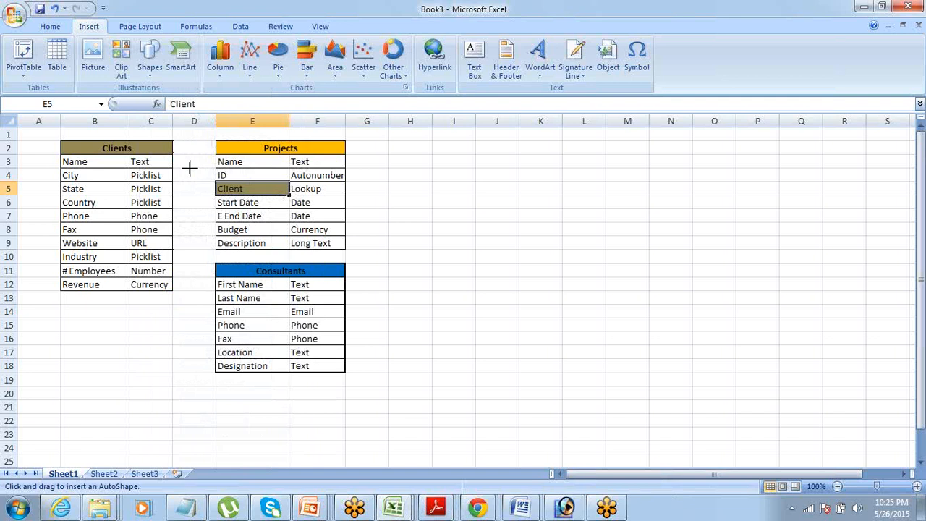
left_click_drag(174, 148, 215, 190)
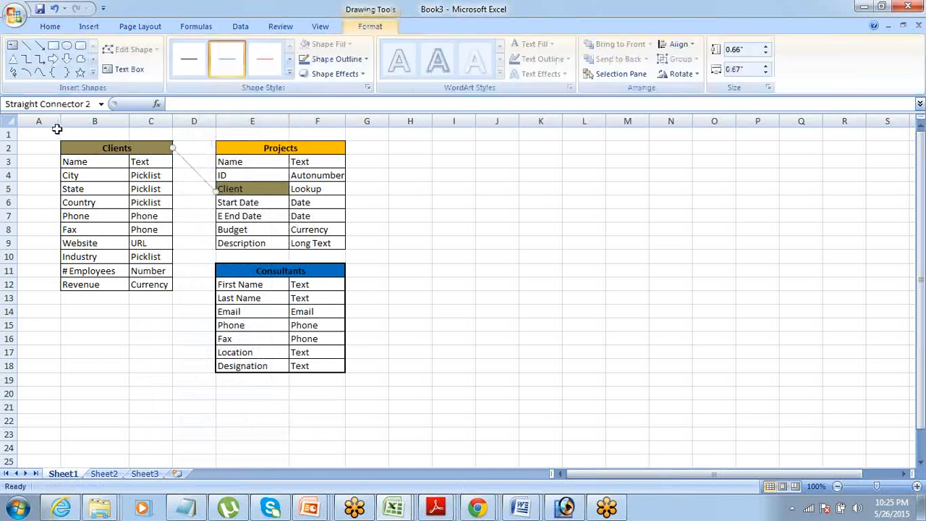
left_click(43, 132)
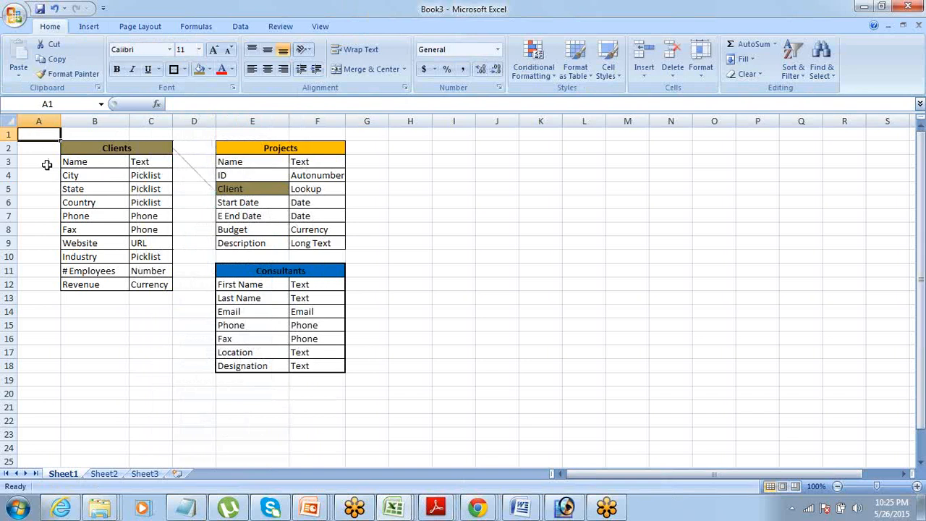
Hide the gridlines of the worksheet
left_click(320, 26)
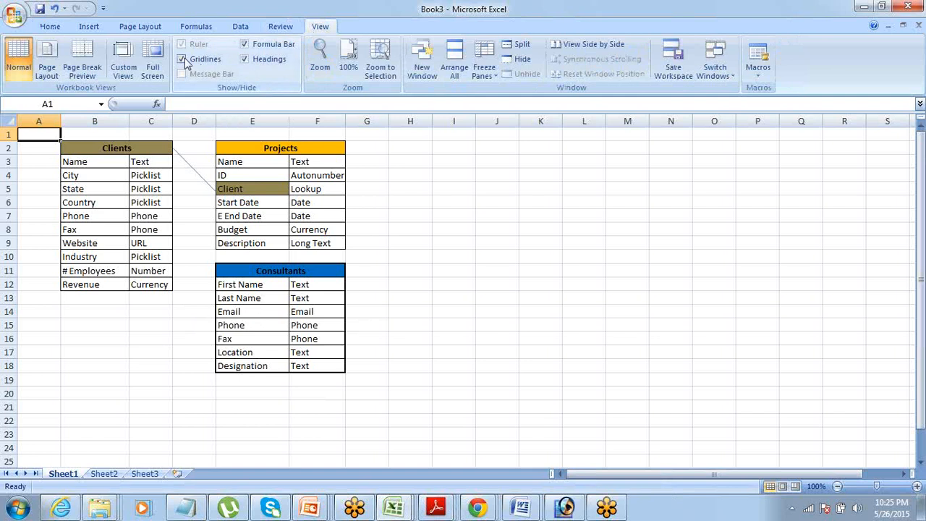
left_click(183, 59)
left_click(185, 213)
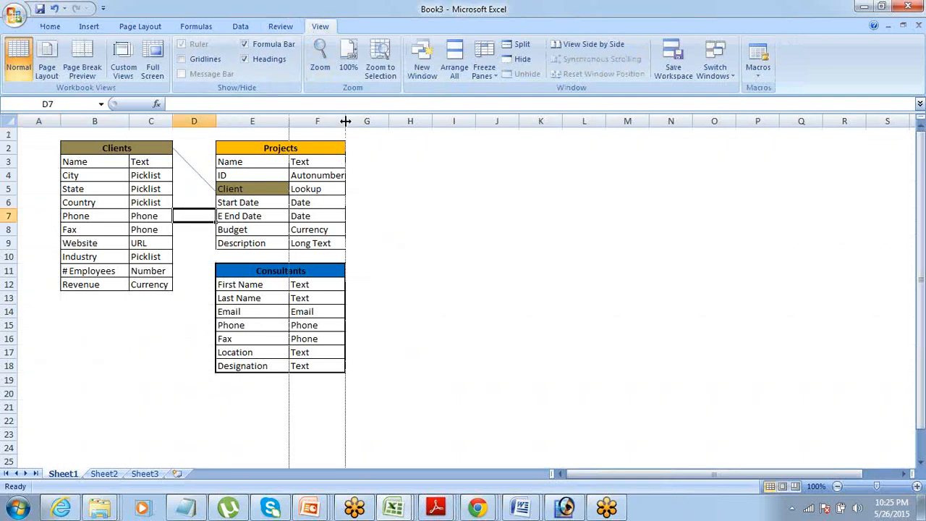
Widen columns F and E slightly and narrow column D between the Clients and Projects tables
left_click_drag(345, 121, 359, 121)
left_click_drag(289, 121, 295, 120)
left_click_drag(217, 118, 205, 121)
left_click(395, 283)
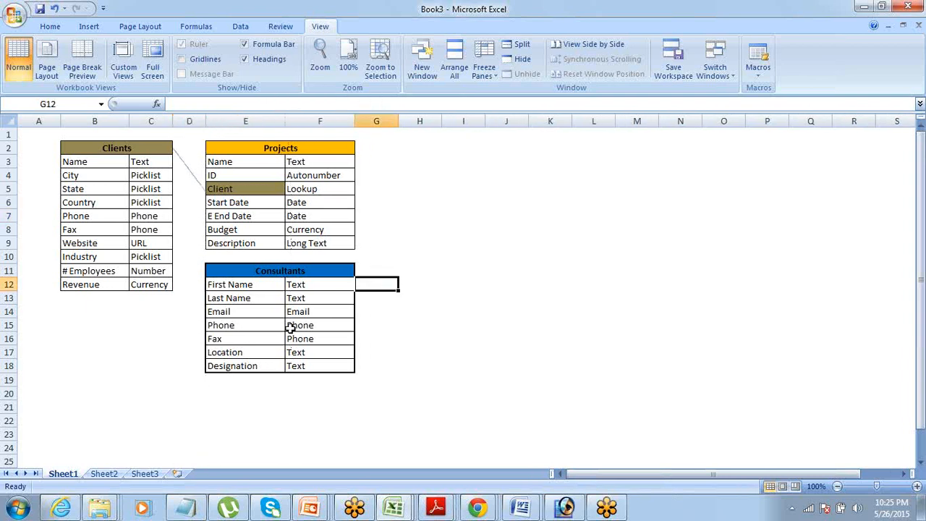
Preview the printed sheet, change the page orientation to Portrait and return to the worksheet
left_click(15, 14)
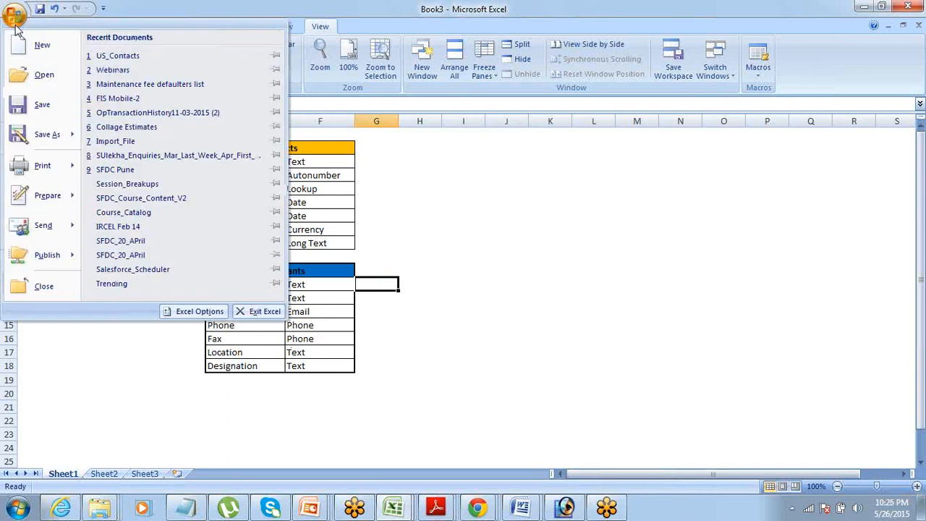
mouse_move(69, 171)
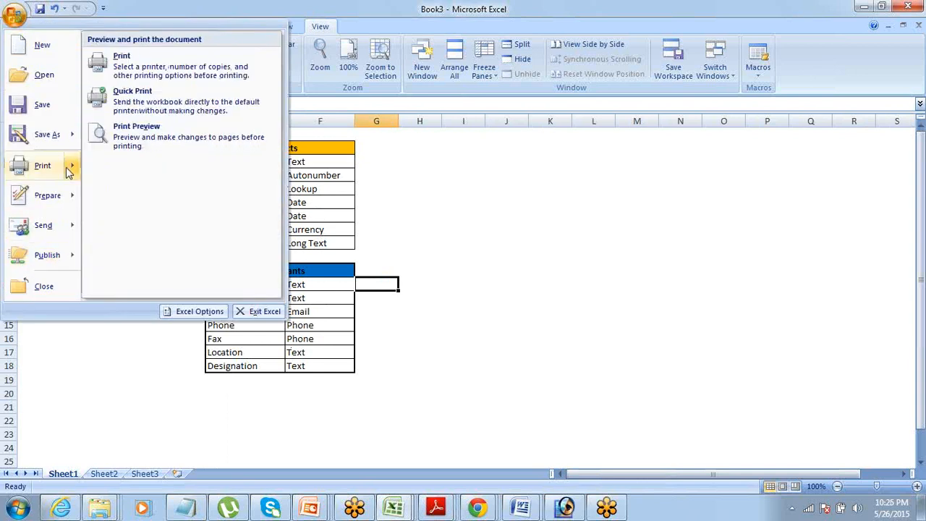
left_click(123, 143)
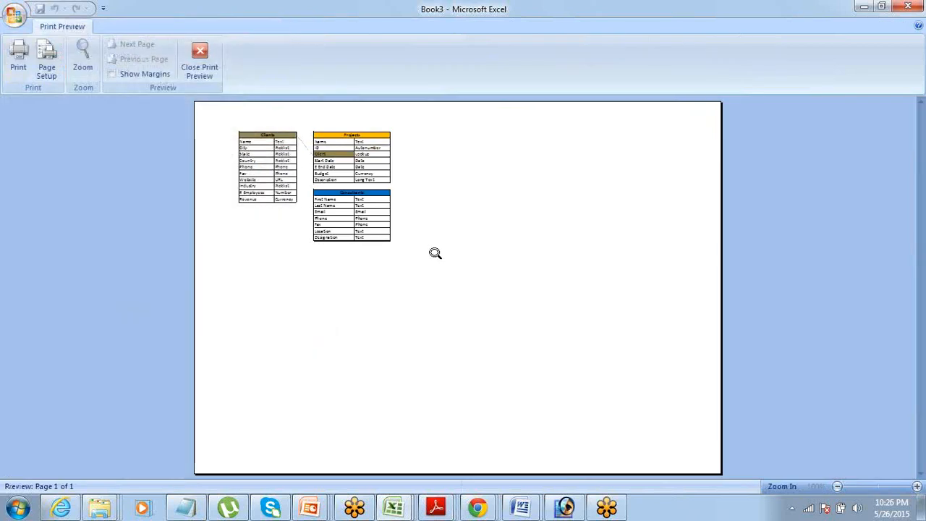
left_click(47, 66)
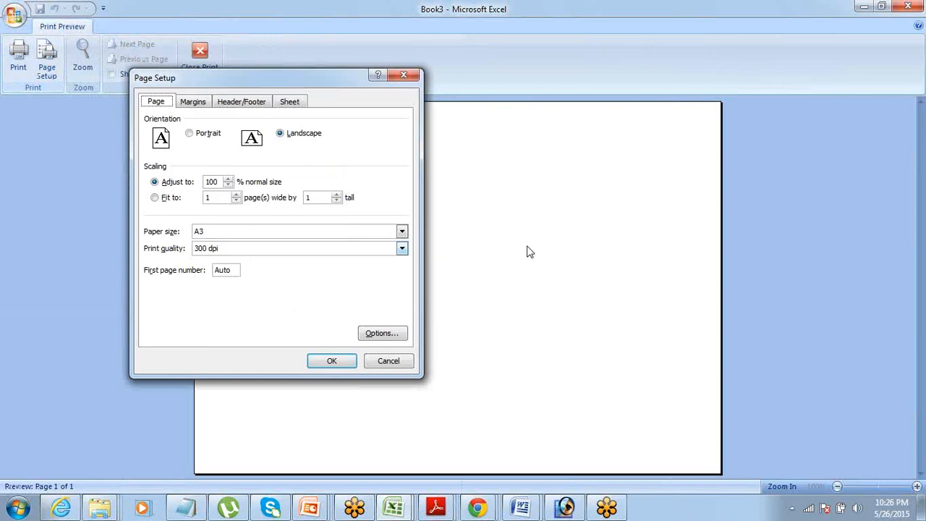
left_click(195, 134)
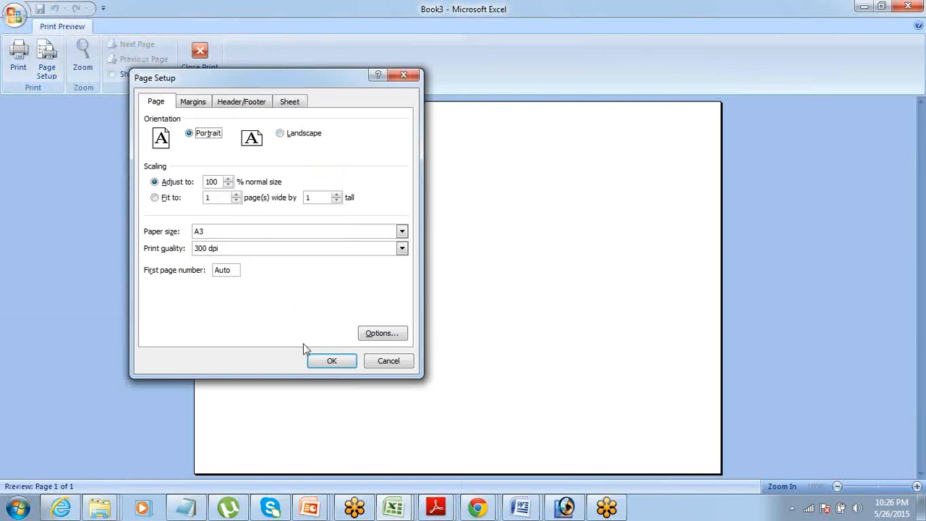
left_click(324, 360)
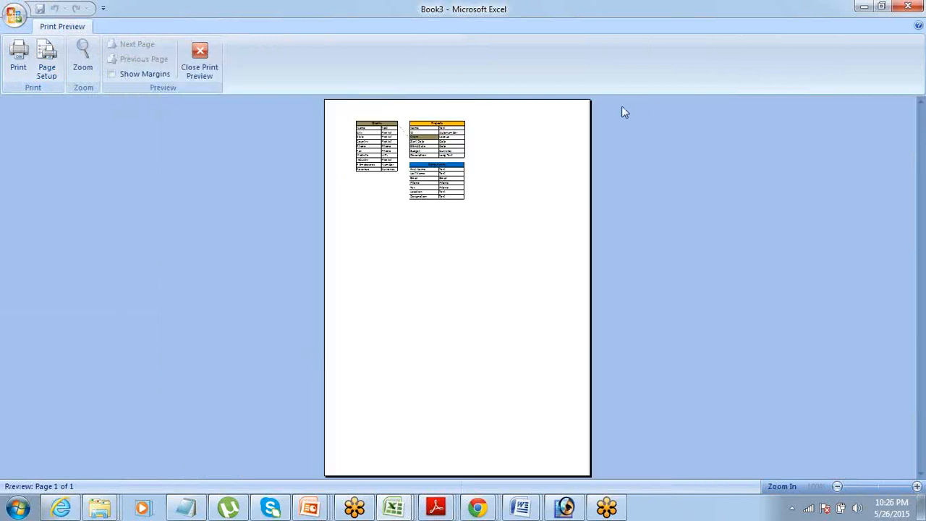
left_click(216, 65)
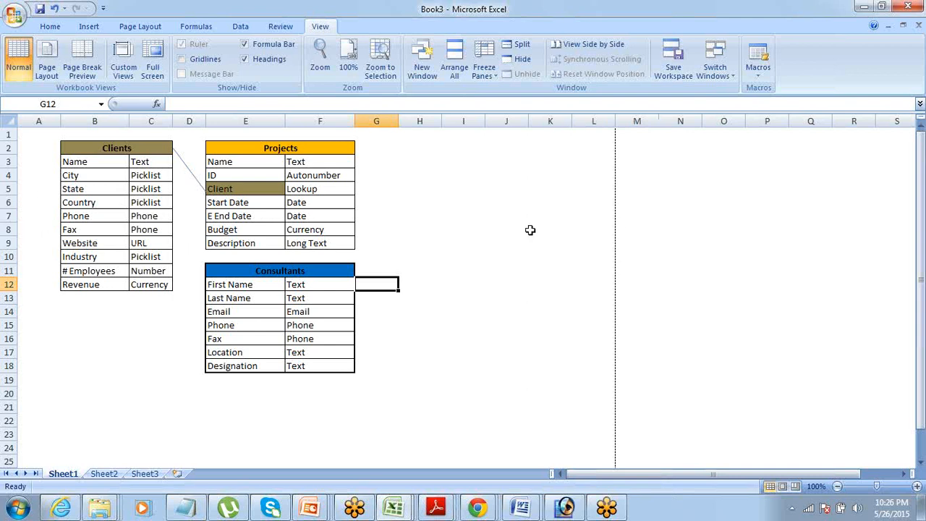
Insert four blank rows above the Clients and Projects tables
left_click(63, 137)
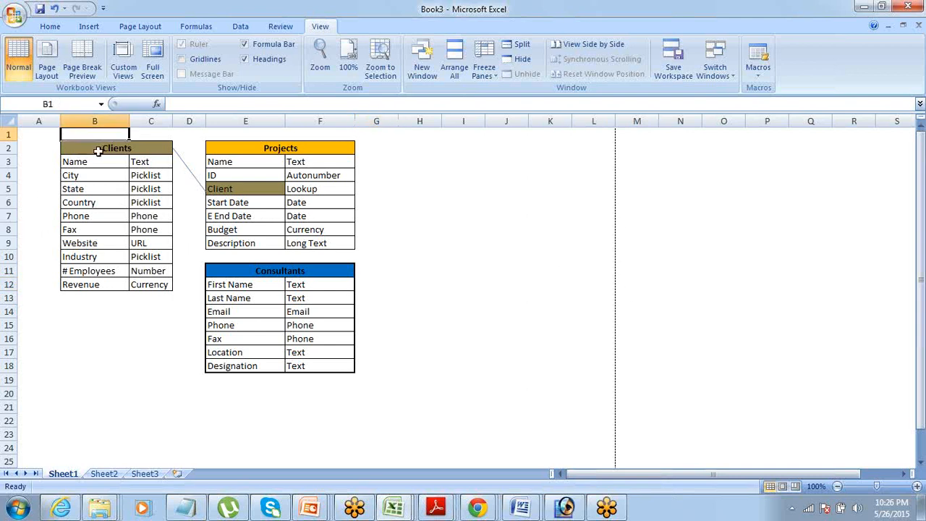
key("shift+space")
key("ctrl+shift+plus")
key("ctrl+shift+plus")
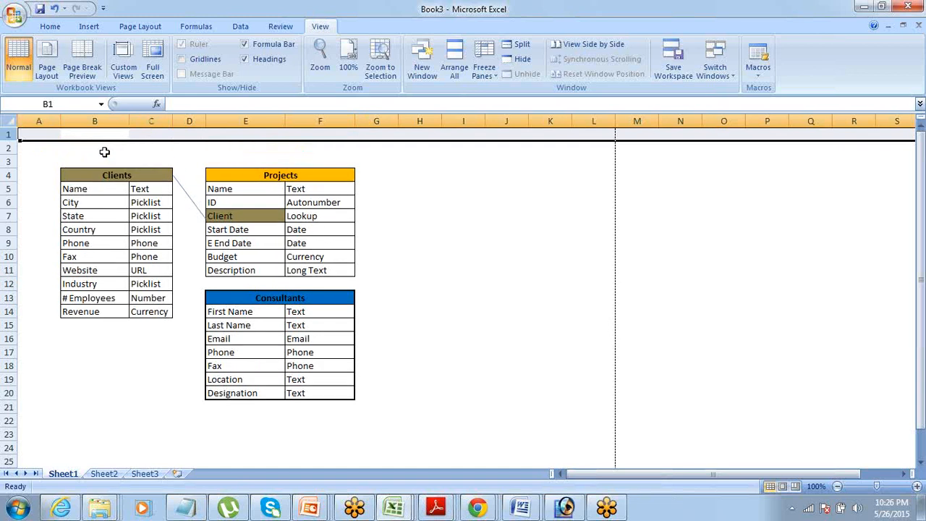
key("Up")
key("Down")
key("shift+space")
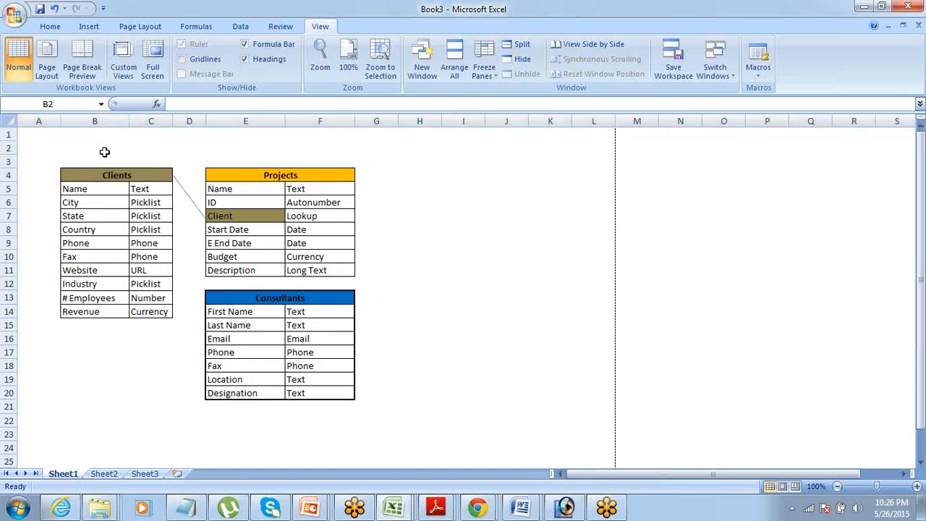
key("ctrl+shift+plus")
key("ctrl+shift+plus")
Merge and center cells A2 to L2 into one title cell above the tables
key("Up")
key("Down")
key("shift+Right")
key("shift+Right")
key("shift+Right")
key("shift+Right")
key("shift+Right")
key("shift+Right")
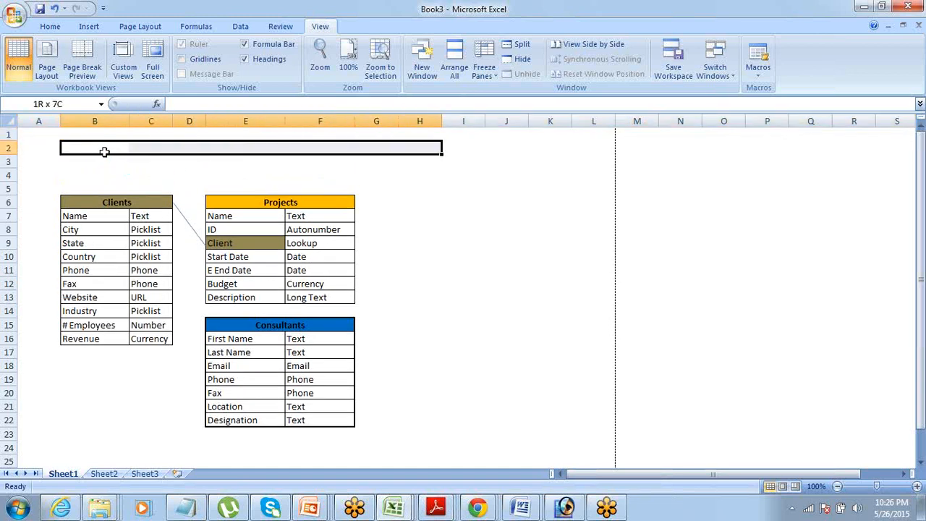
key("shift+Right")
key("shift+Right")
key("shift+Right")
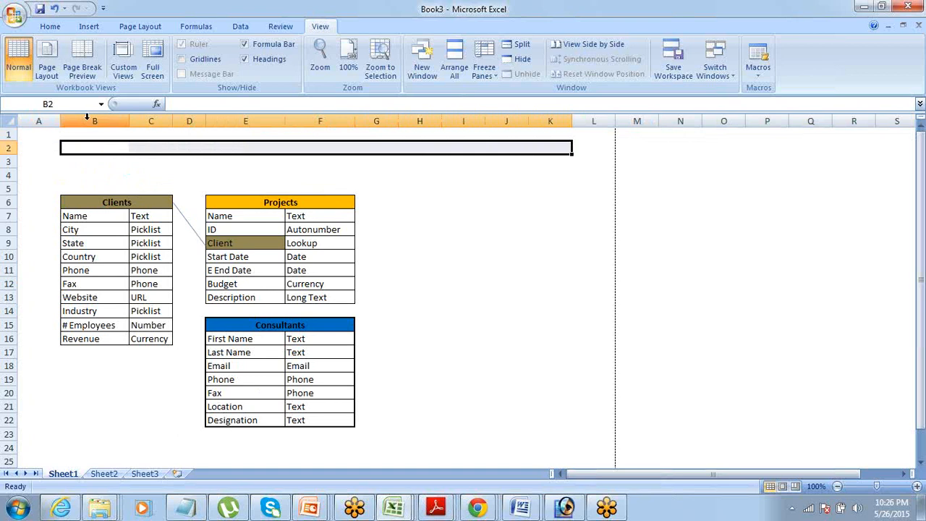
key("Left")
key("shift+Right")
key("shift+Right")
key("shift+Right")
key("shift+Right")
key("shift+Right")
key("shift+Right")
key("shift+Right")
key("shift+Right")
key("shift+Right")
key("shift+Right")
key("shift+Right")
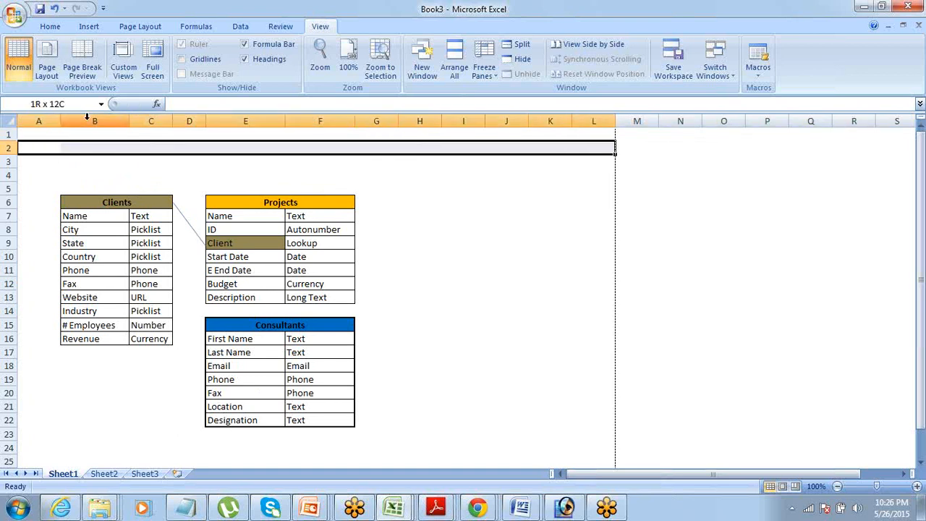
left_click(50, 26)
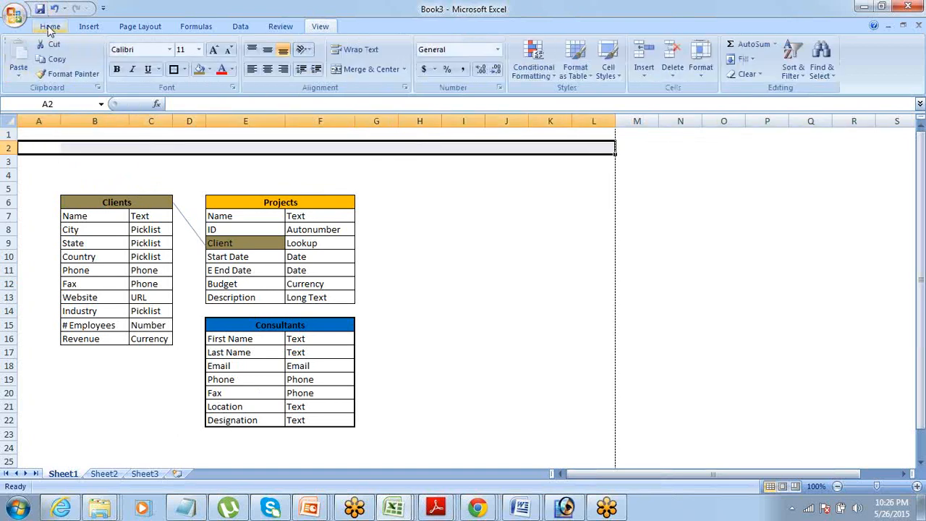
left_click(359, 70)
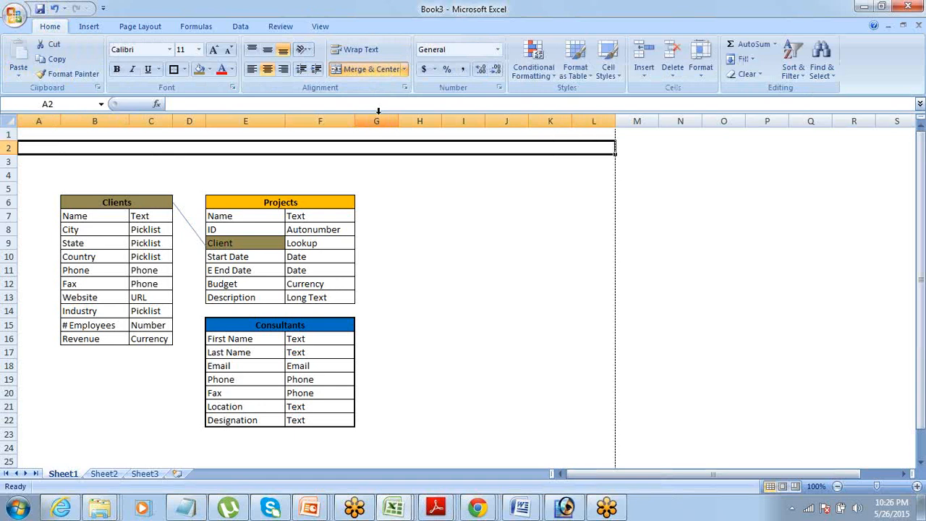
Enter the title "Project Management App" in the merged cell of row 2
type("Pro")
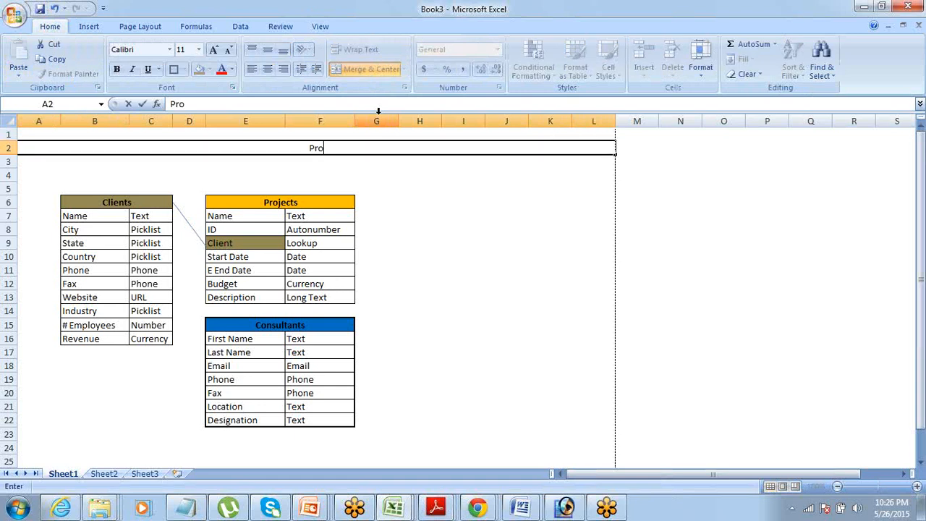
type("ject Manag")
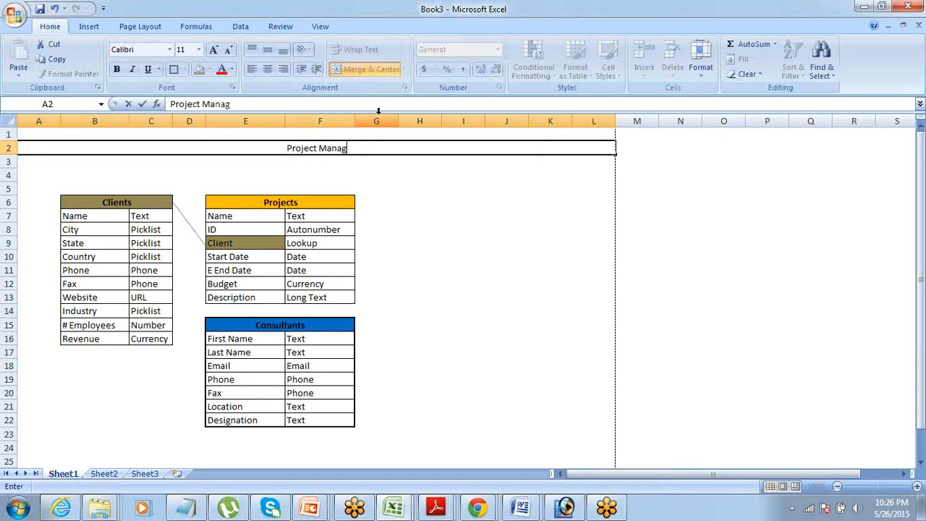
type("ement App")
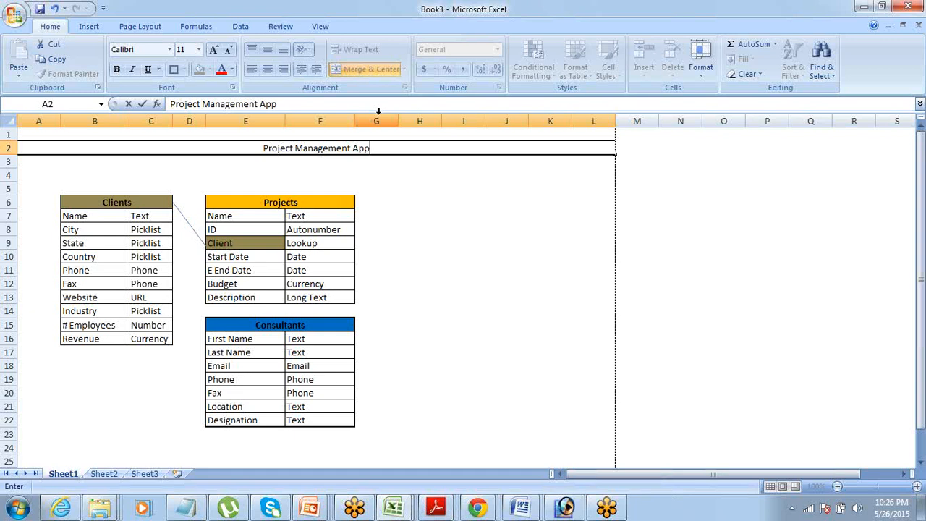
key("Return")
key("Up")
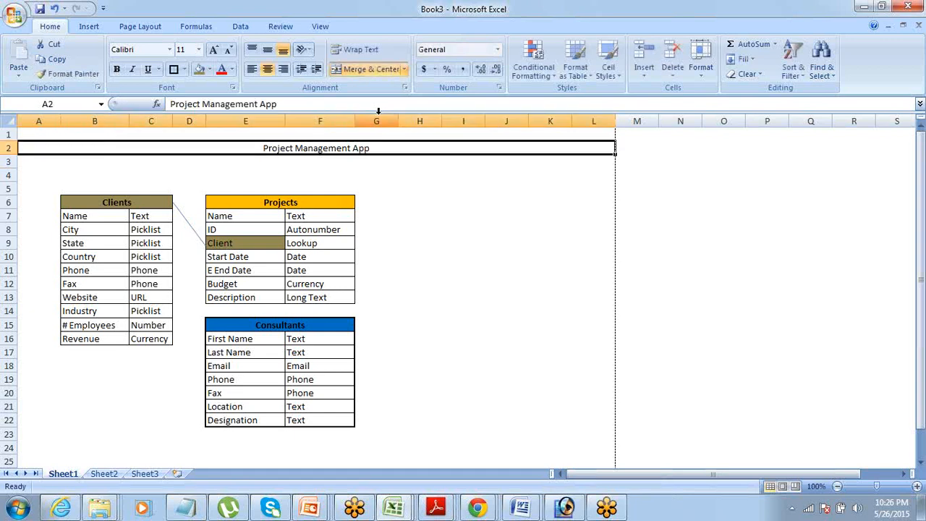
Format the title in row 2 with the Aharoni font at size 14
left_click(198, 49)
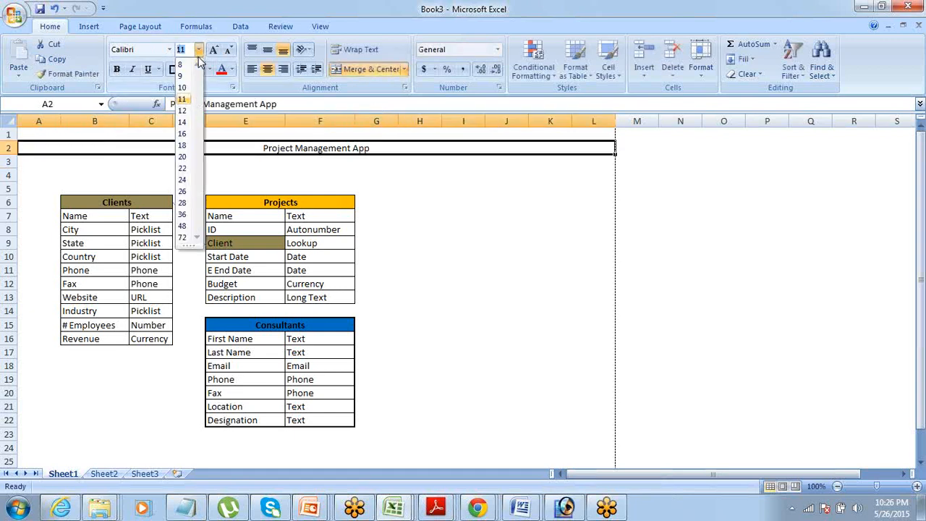
left_click(183, 123)
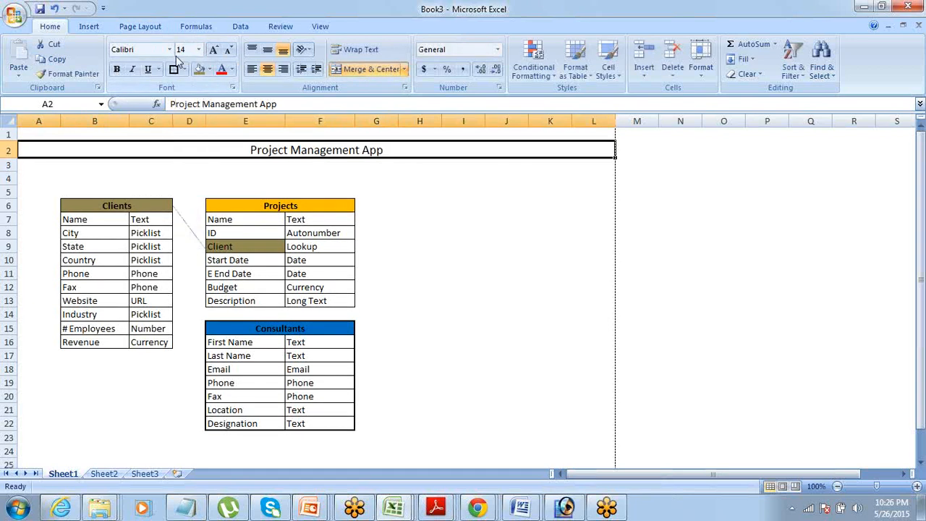
left_click(169, 50)
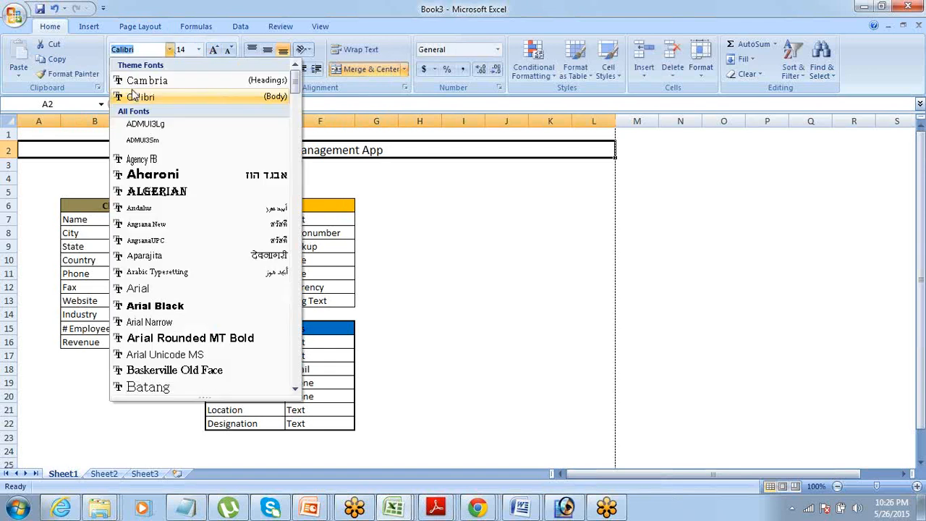
left_click(142, 175)
left_click(345, 171)
left_click(341, 150)
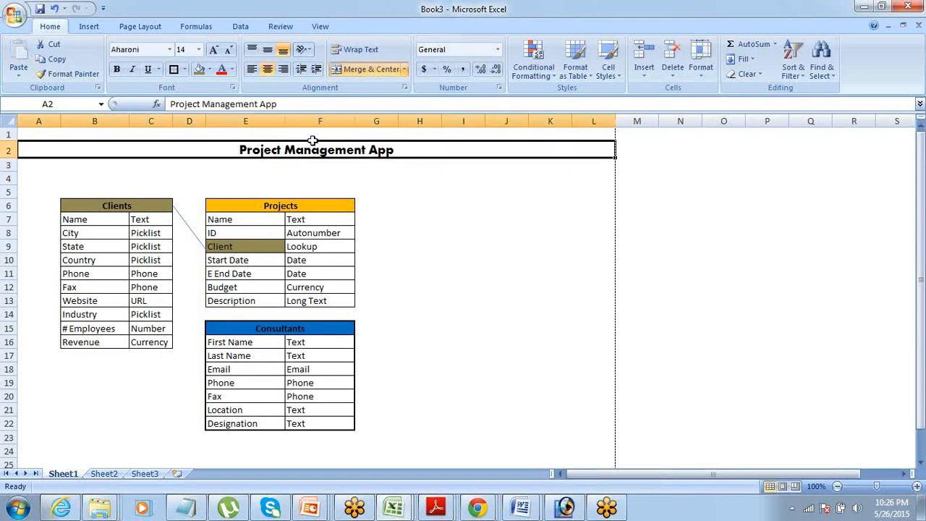
Fill the title cell in row 2 with dark blue
left_click(209, 69)
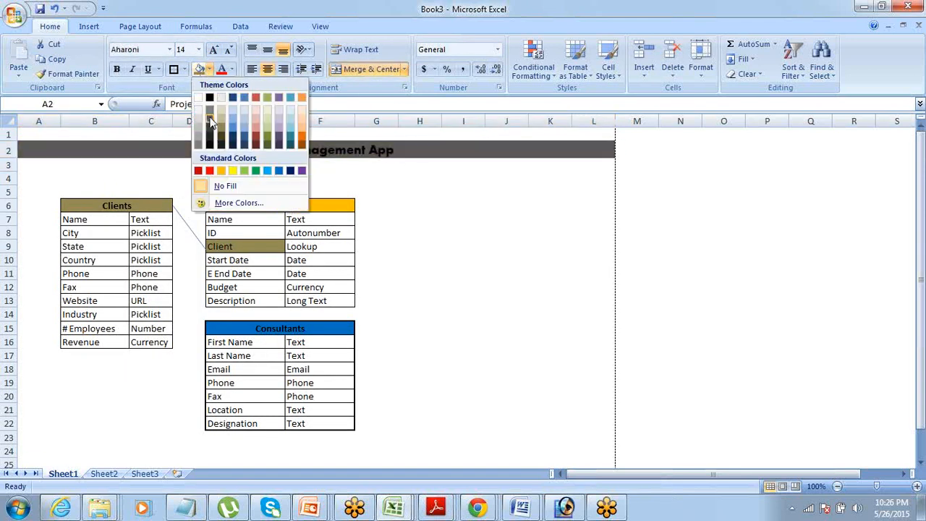
left_click(232, 133)
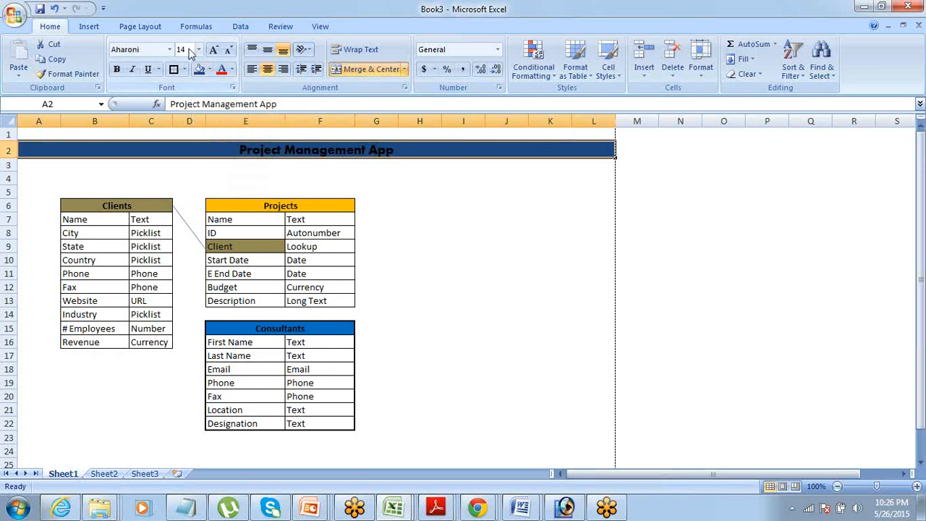
Change the font colour of the "Project Management App" title to white
left_click(232, 70)
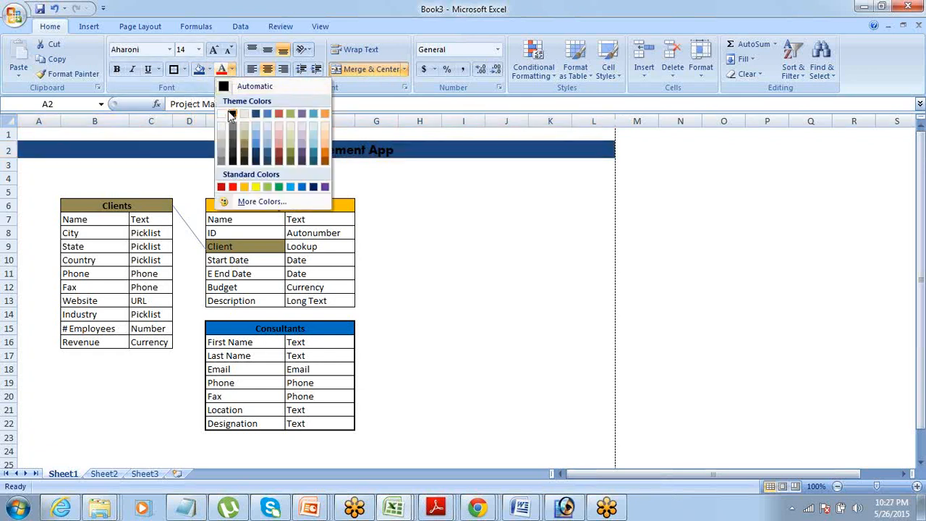
left_click(221, 113)
Fill cells A3 to L3 beneath the title with the medium blue theme colour
left_click(419, 175)
key("Up")
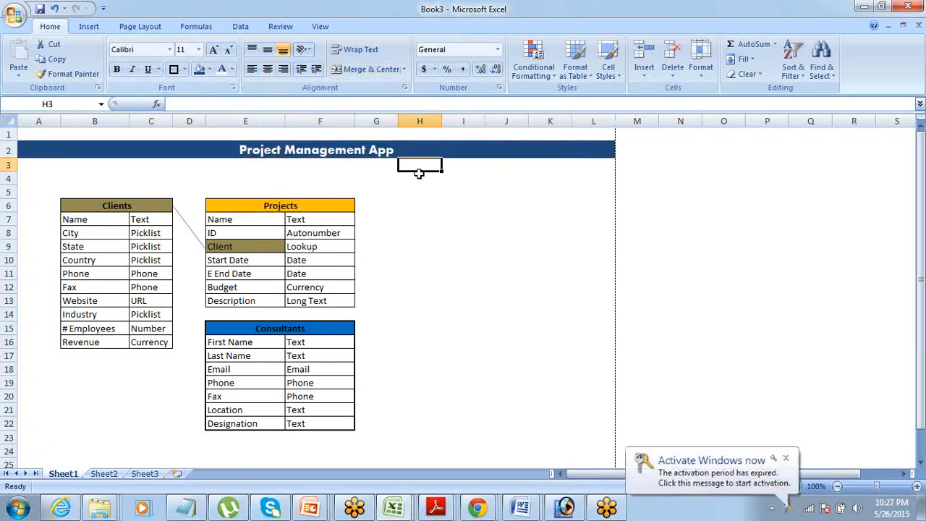
key("Left")
key("Left")
key("Left")
key("Left")
key("Left")
key("Left")
key("Left")
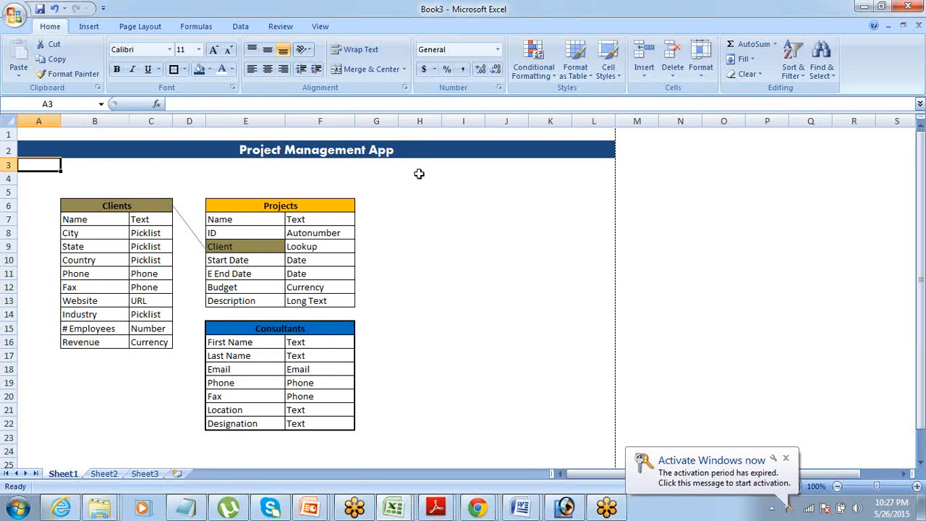
key("shift+Right")
key("shift+Right")
key("shift+Right")
key("shift+Right")
key("shift+Right")
key("shift+Right")
key("shift+Right")
key("shift+Right")
key("shift+Right")
key("shift+Right")
key("shift+Right")
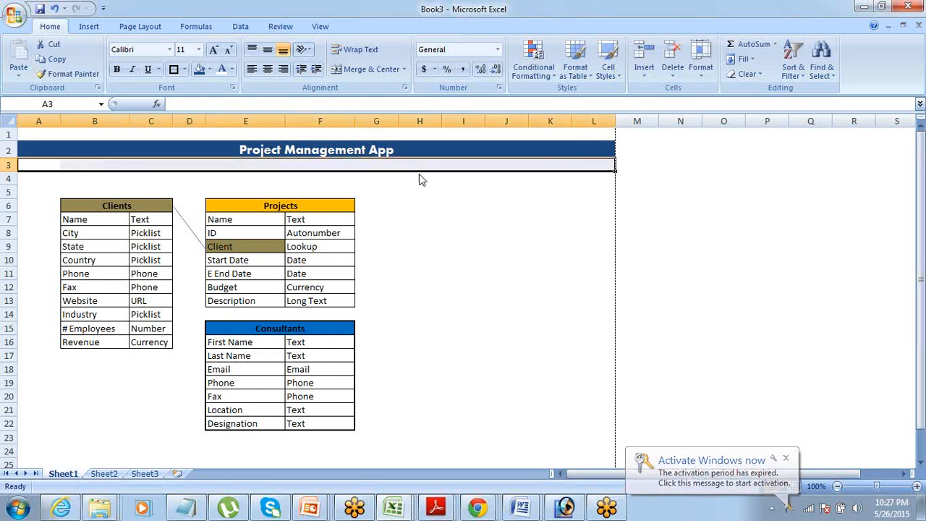
left_click(209, 69)
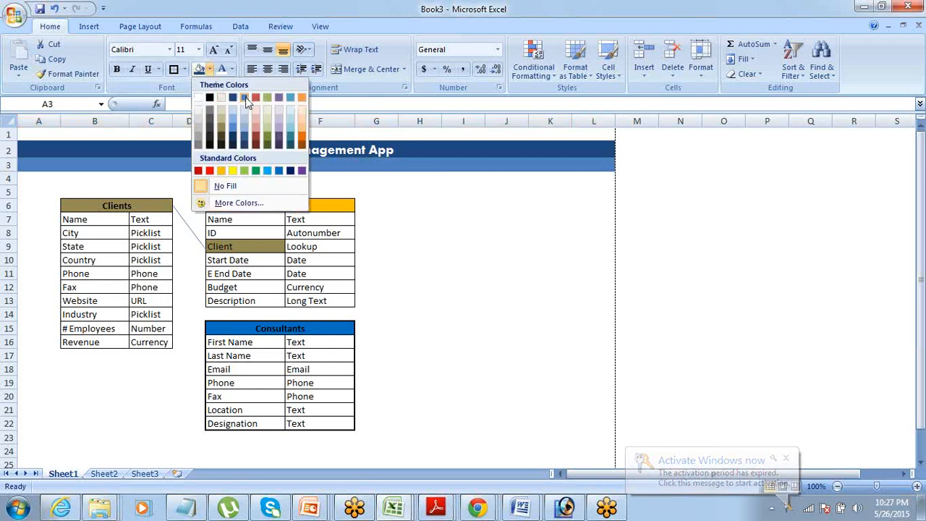
left_click(245, 99)
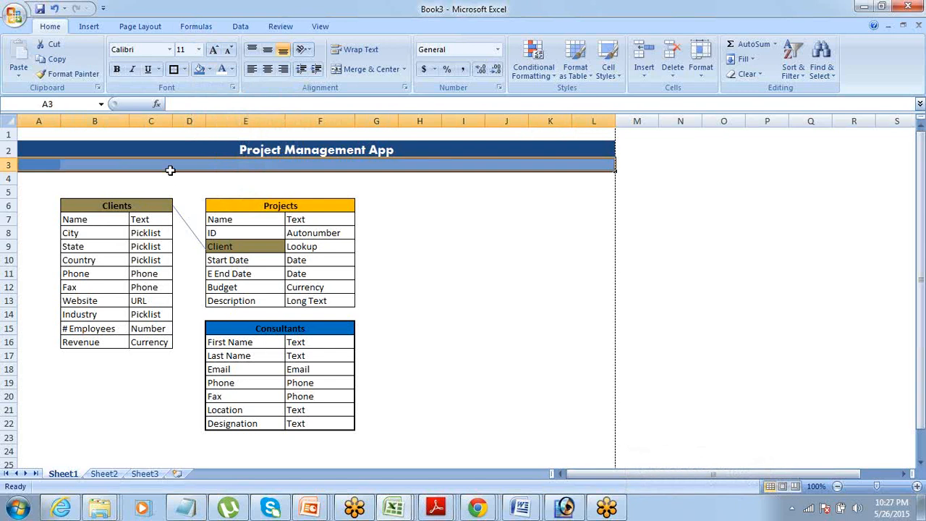
Merge and center cells A3 to E3 into one cell below the title
left_click(170, 170)
key("Left")
key("Left")
key("shift+Right")
key("shift+Right")
key("shift+Right")
key("shift+Right")
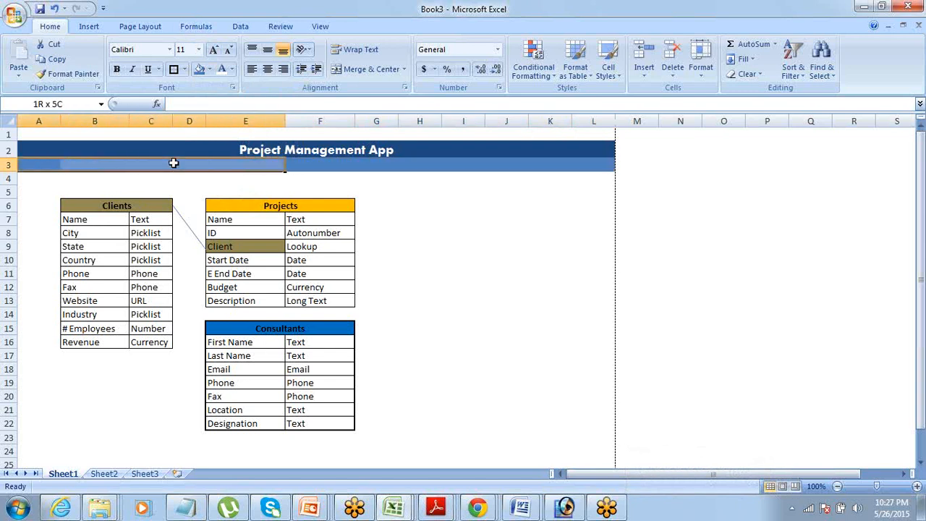
key("shift+Right")
key("shift+Left")
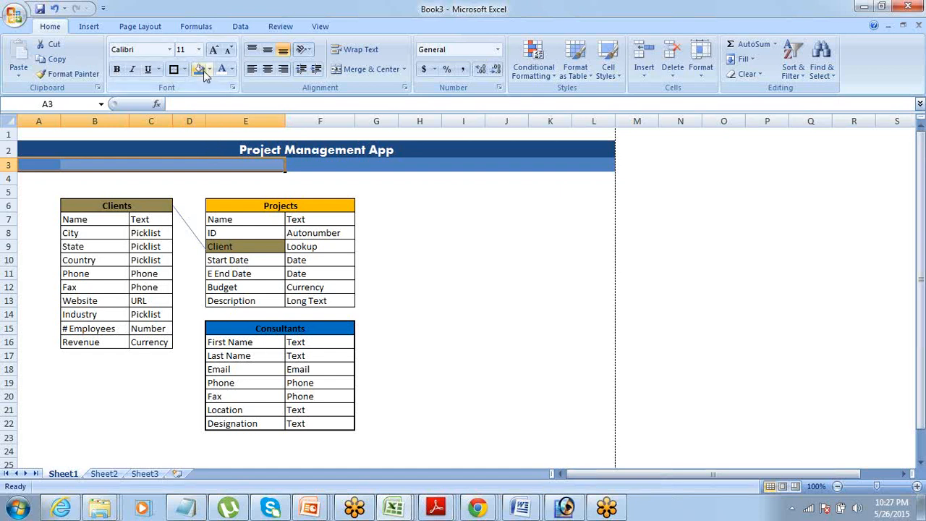
left_click(365, 70)
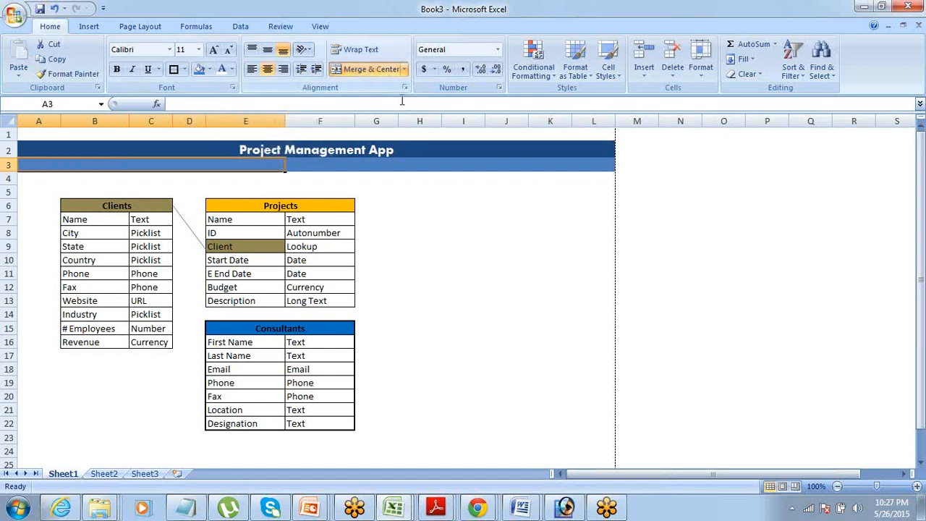
Enter "Client" in the merged cell A3 and make it bold
type("Client")
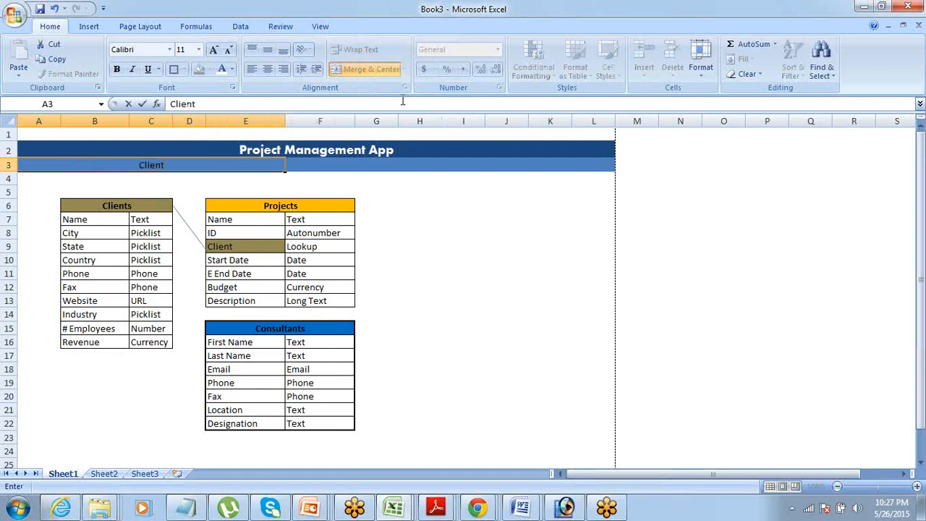
key("ctrl+Return")
key("ctrl+b")
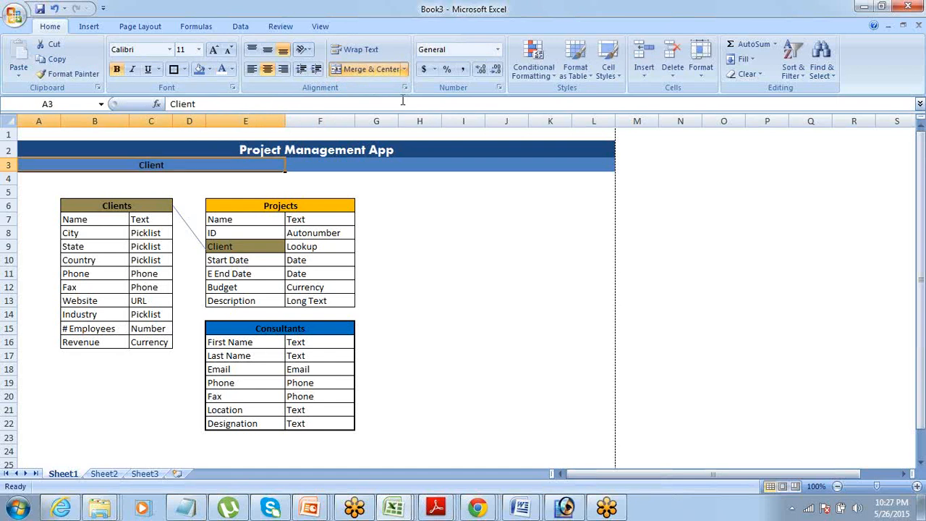
Merge and center cells F3 to L3 into one cell beside the Client label
key("Right")
key("shift+Right")
key("shift+Right")
key("shift+Right")
key("shift+Right")
key("shift+Right")
key("shift+Right")
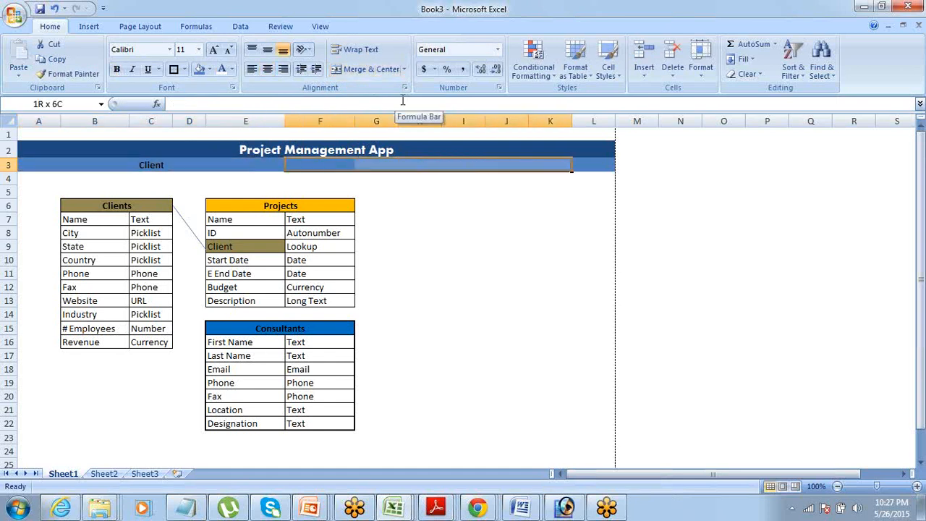
left_click(361, 69)
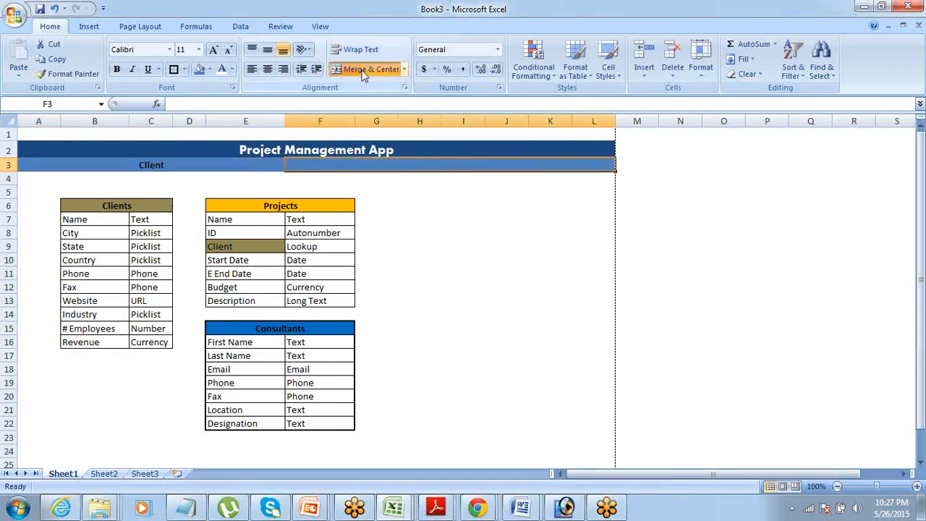
Enter "IBM Limited" as the client in the merged cell F3
type("IBM")
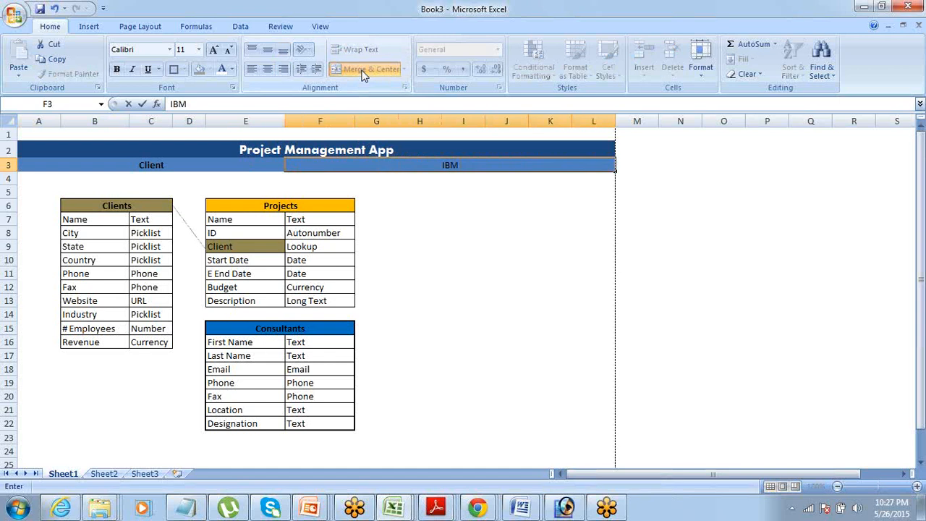
type(" Limited")
key("Tab")
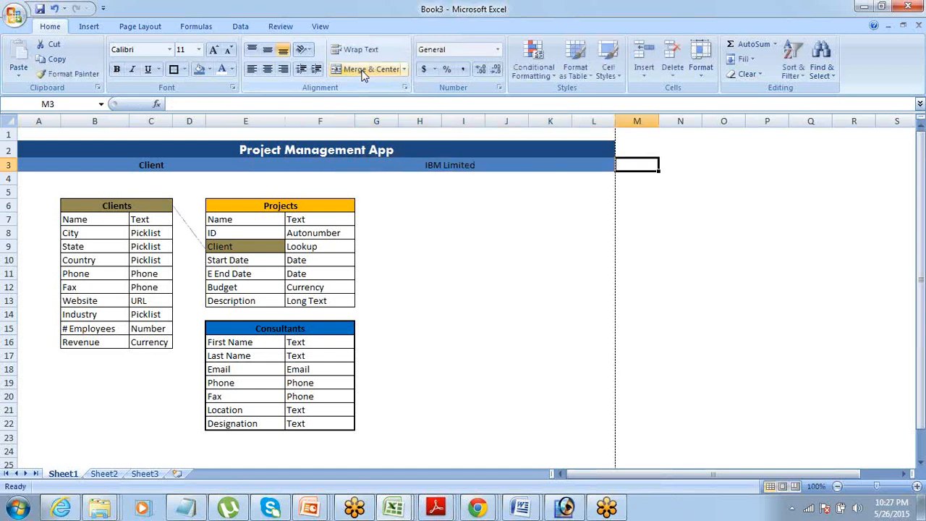
Left-align the "IBM Limited" text in its merged cell in row 3
left_click(384, 168)
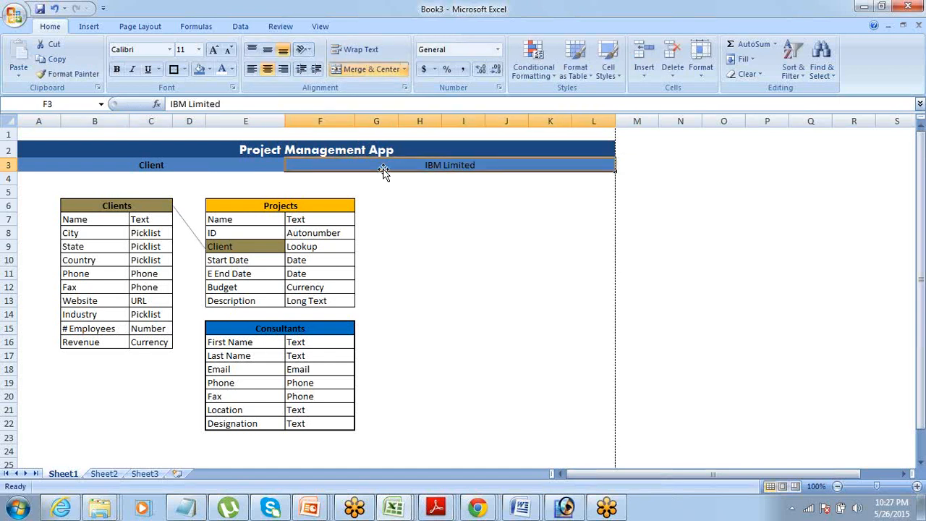
left_click(251, 69)
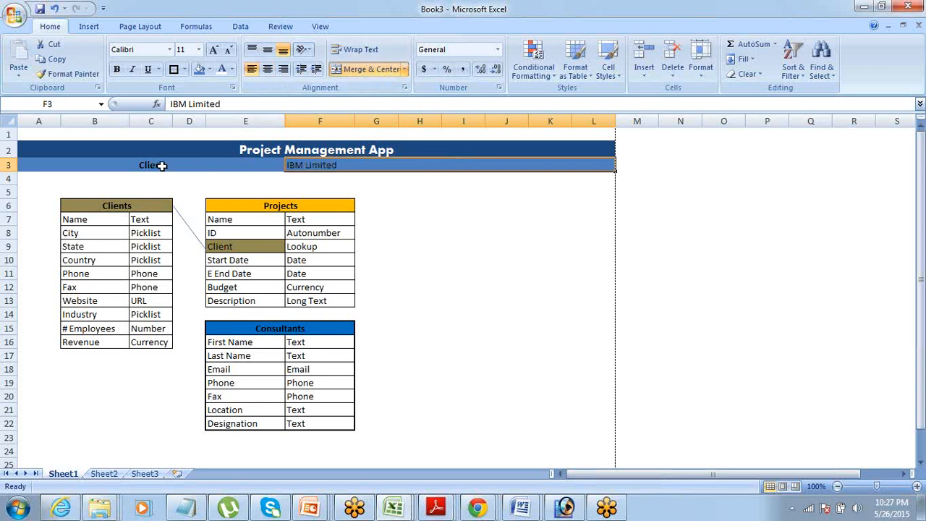
left_click(628, 182)
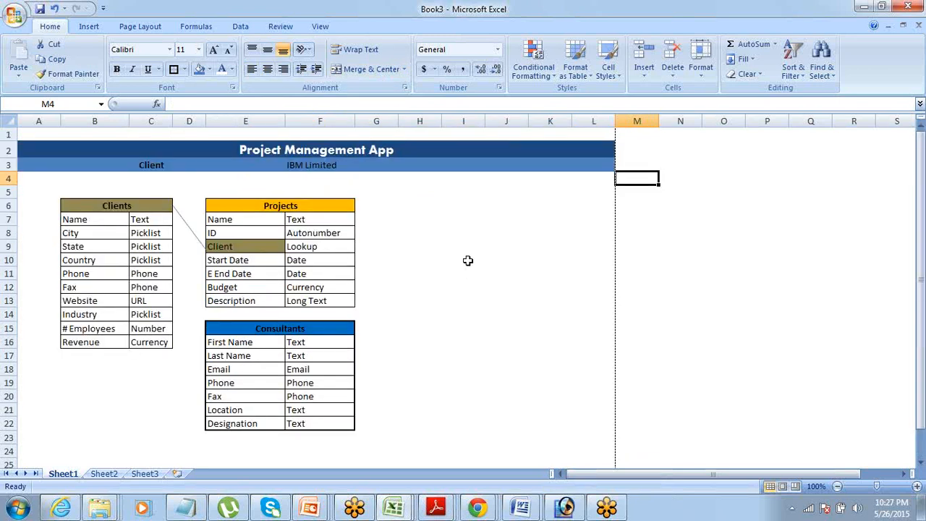
scroll(467, 261, "down", 9)
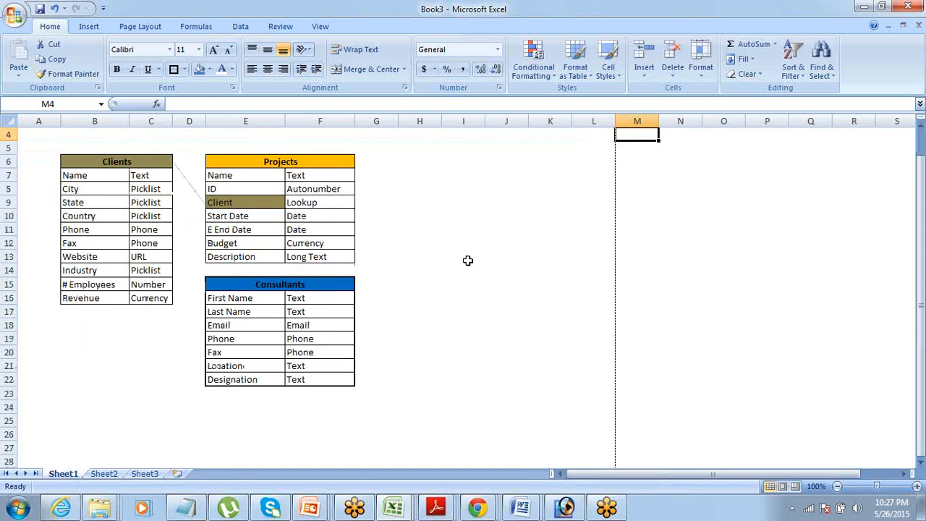
scroll(468, 261, "up", 8)
scroll(467, 261, "up", 1)
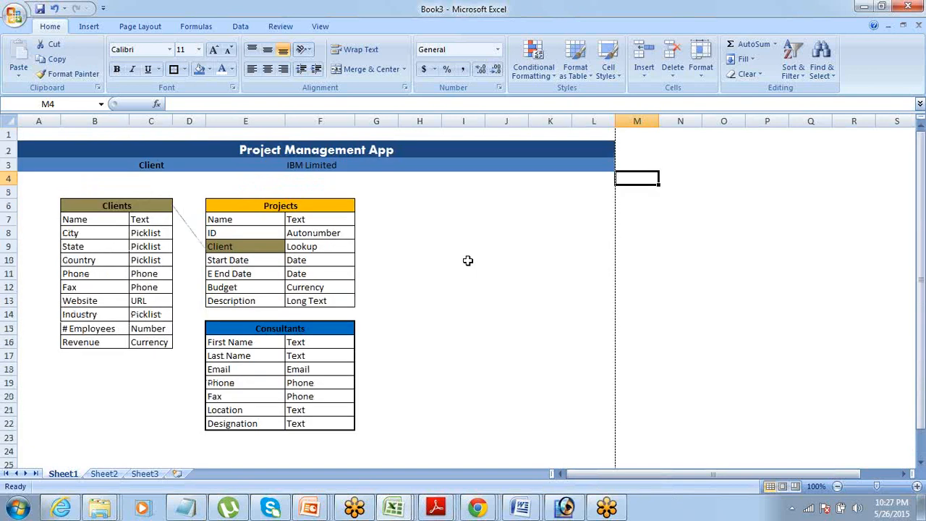
left_click(15, 15)
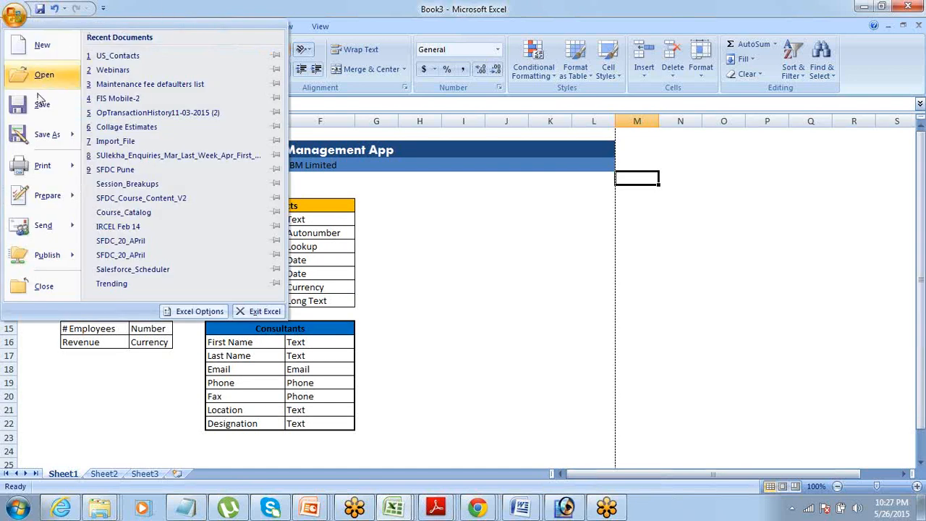
mouse_move(51, 155)
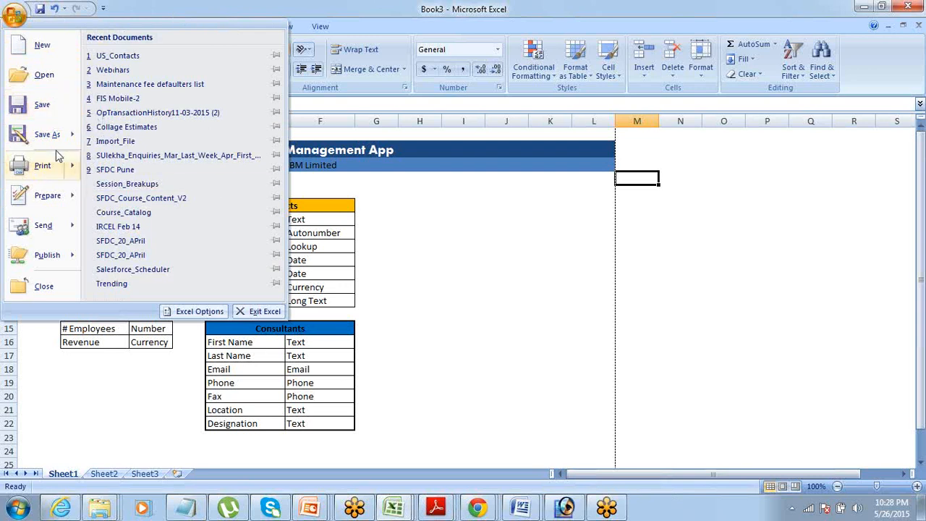
mouse_move(51, 135)
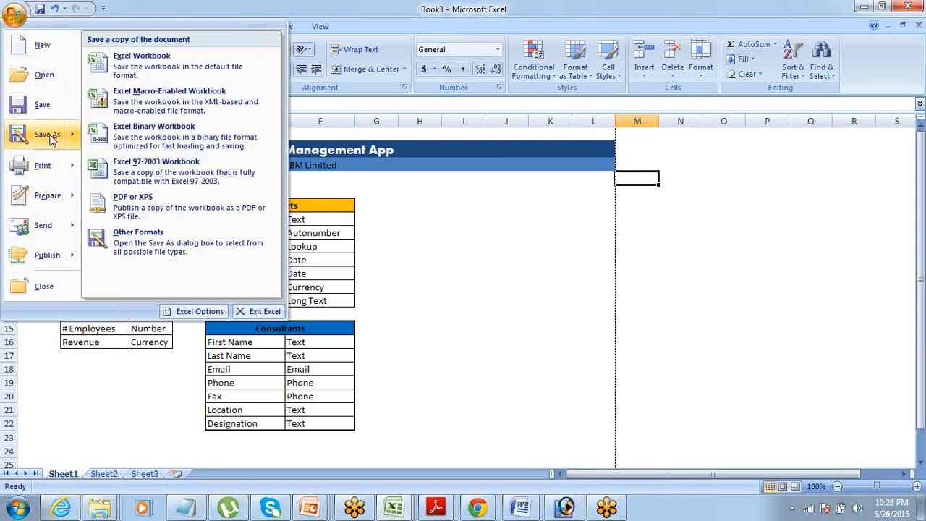
left_click(457, 238)
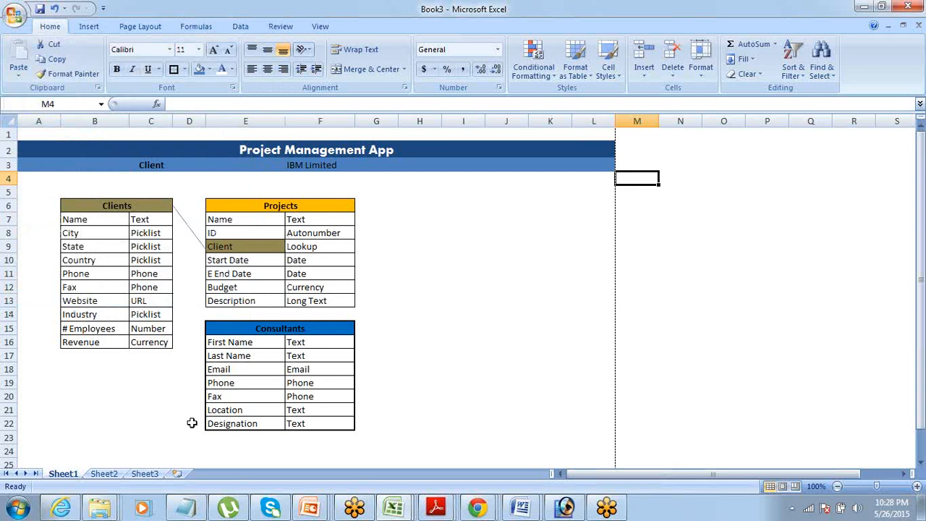
Rename the worksheet Sheet1 as "Schema"
right_click(69, 479)
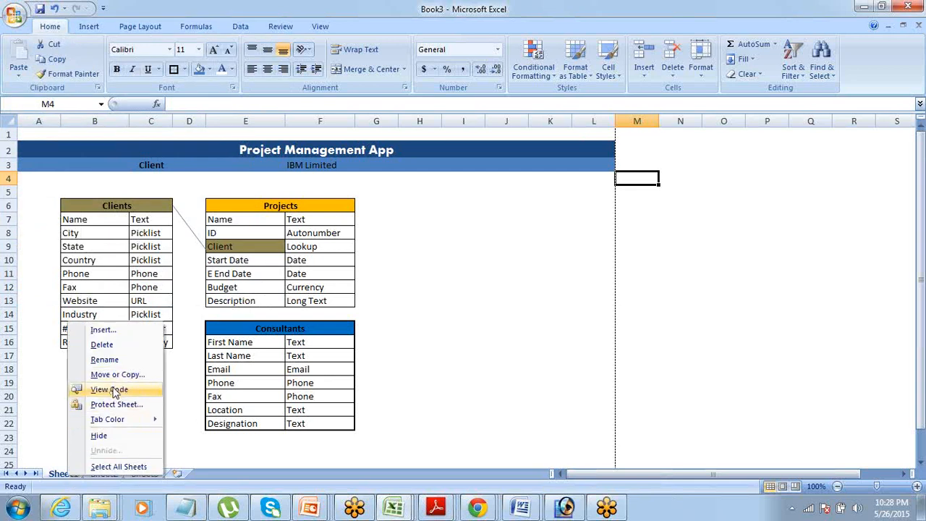
left_click(103, 359)
type("Schema")
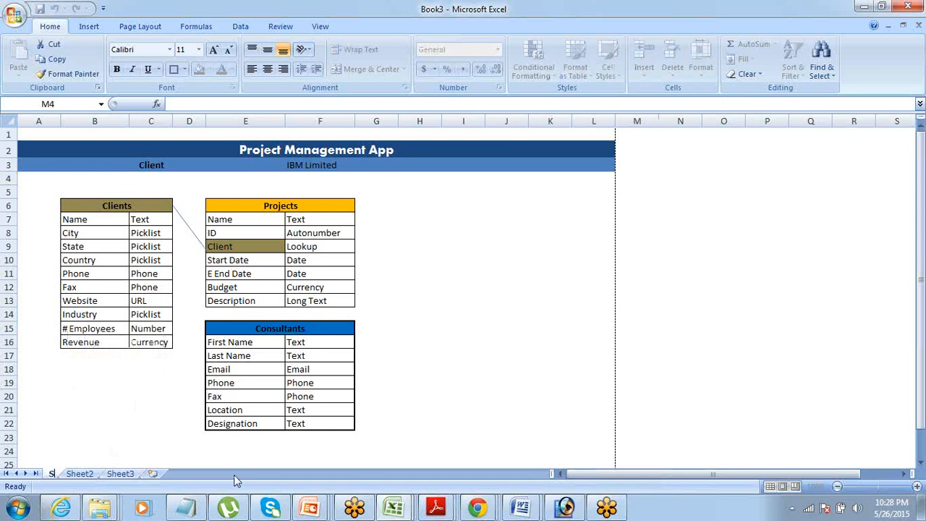
left_click(127, 413)
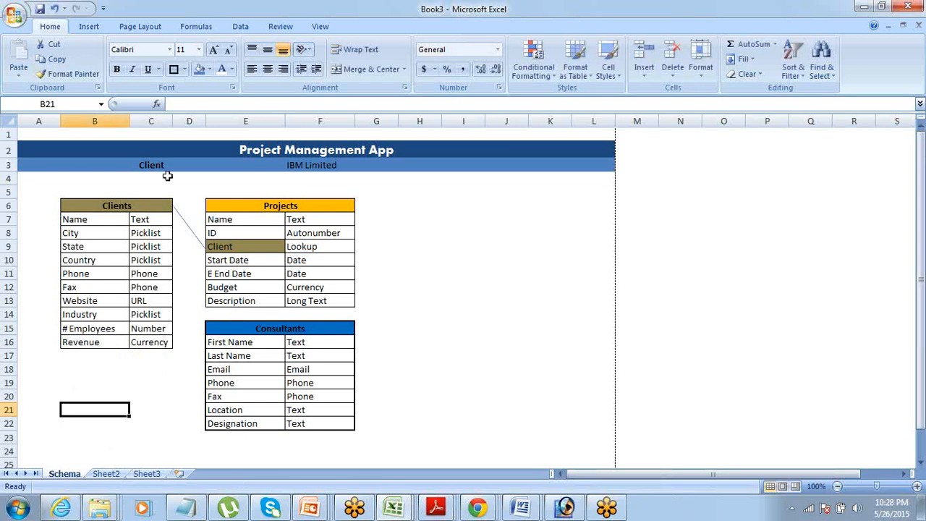
Widen column C of the Clients table and copy the whole table, cells B6 to C16
left_click_drag(174, 121, 195, 121)
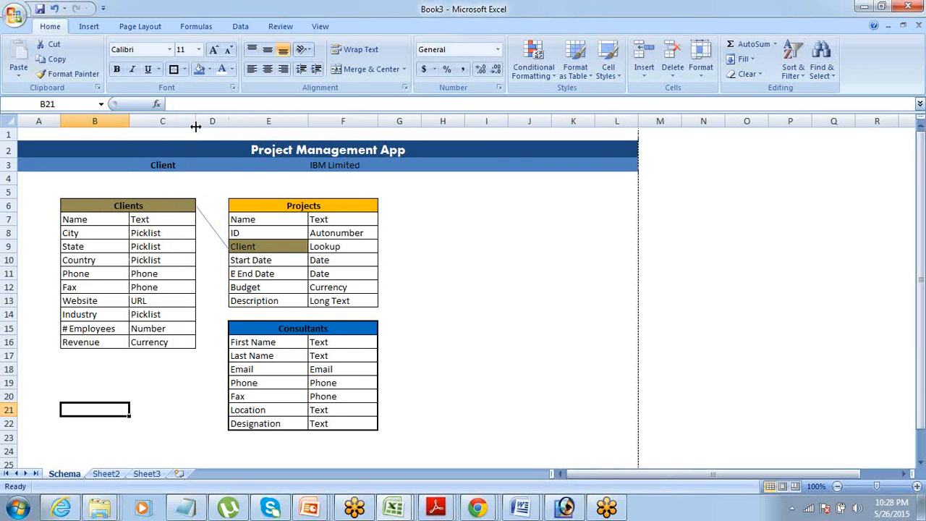
left_click(201, 313)
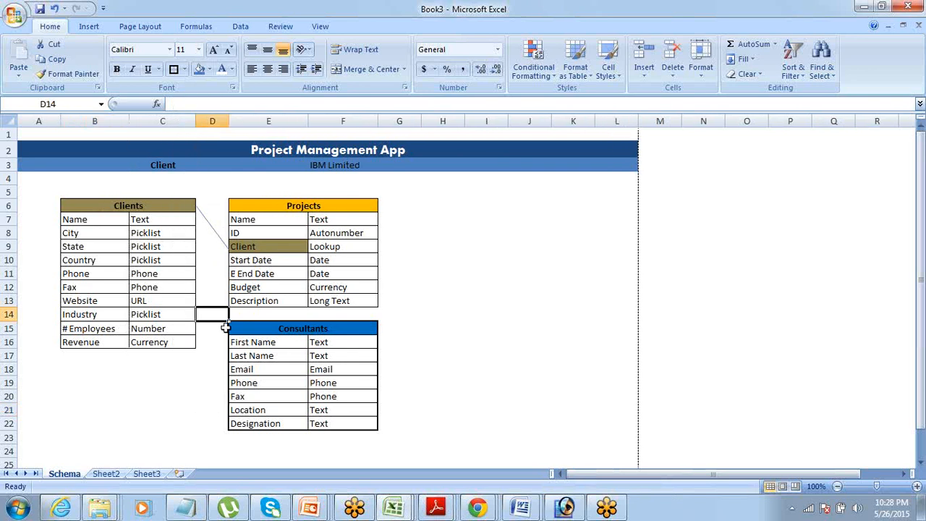
left_click_drag(114, 203, 129, 342)
key("ctrl+c")
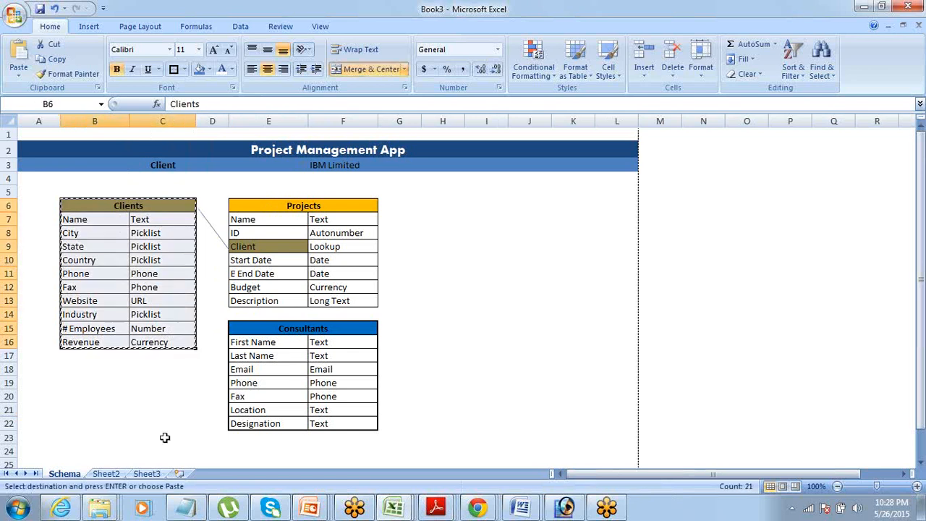
Rename the worksheet Sheet2 as "Clients"
right_click(107, 474)
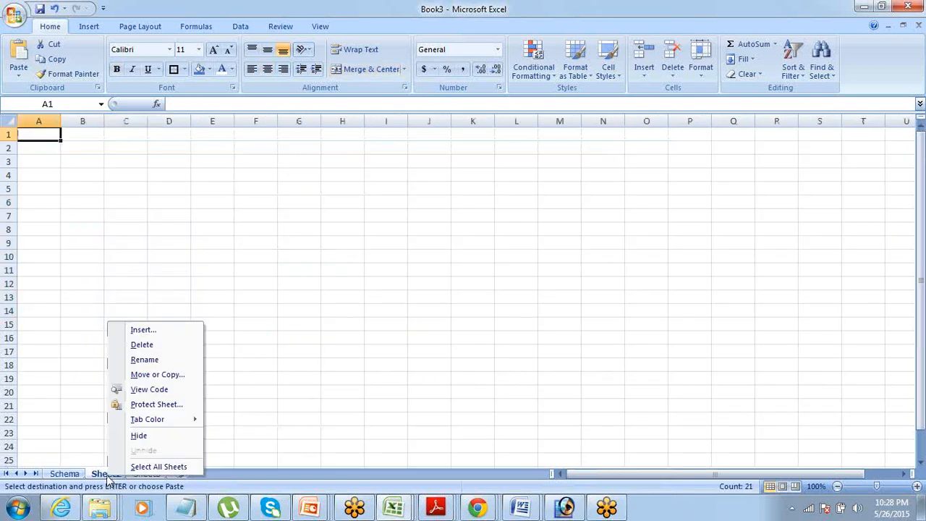
left_click(159, 361)
type("Clients")
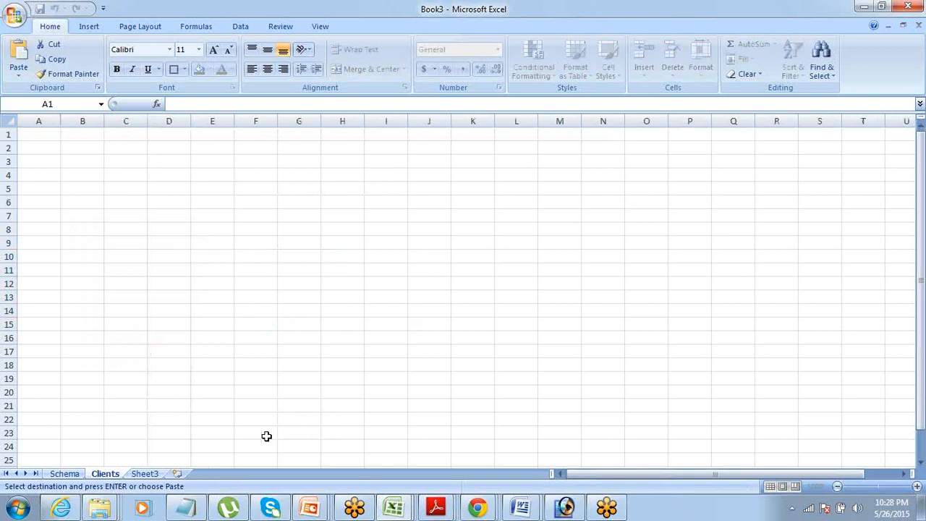
Rename the worksheet Sheet3 as "Projects"
right_click(144, 474)
left_click(179, 358)
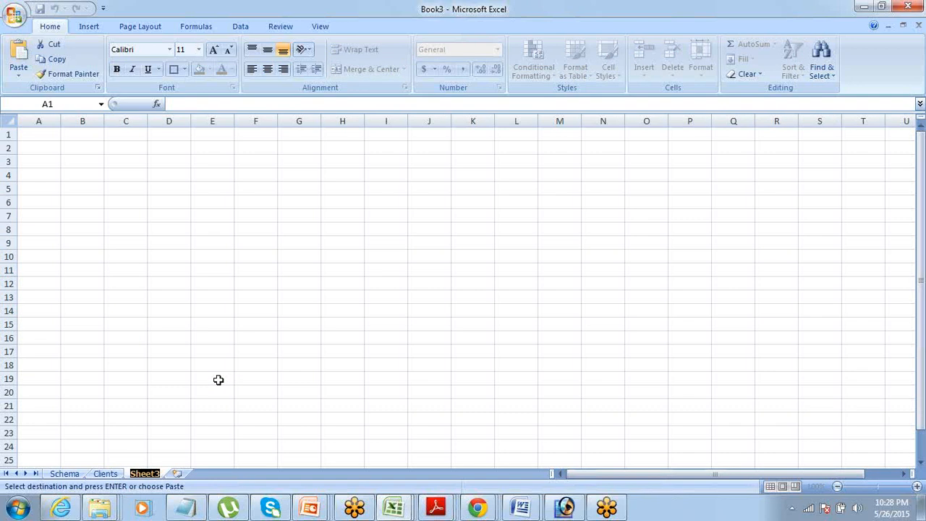
type("Pro")
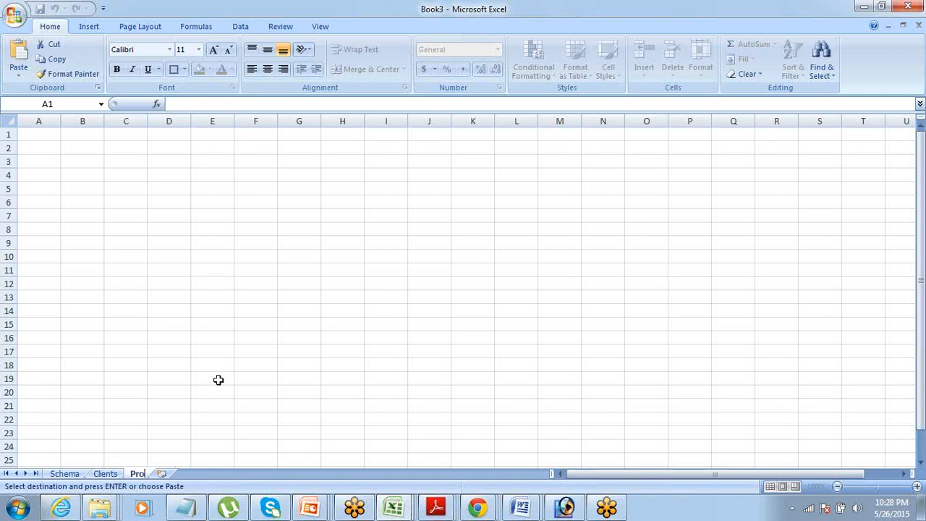
type("jects")
Add a new worksheet after Projects and rename it "Consultant"
left_click(181, 475)
right_click(190, 474)
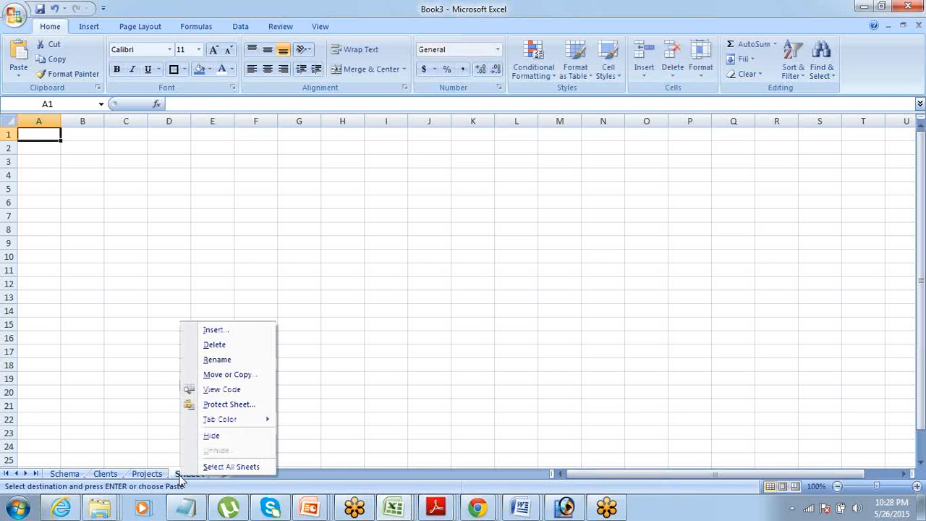
left_click(239, 361)
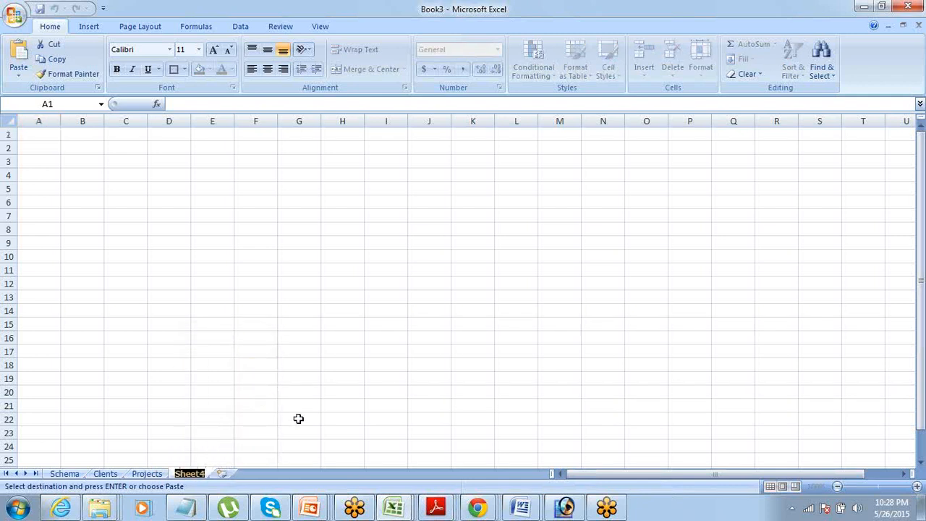
type("Cons")
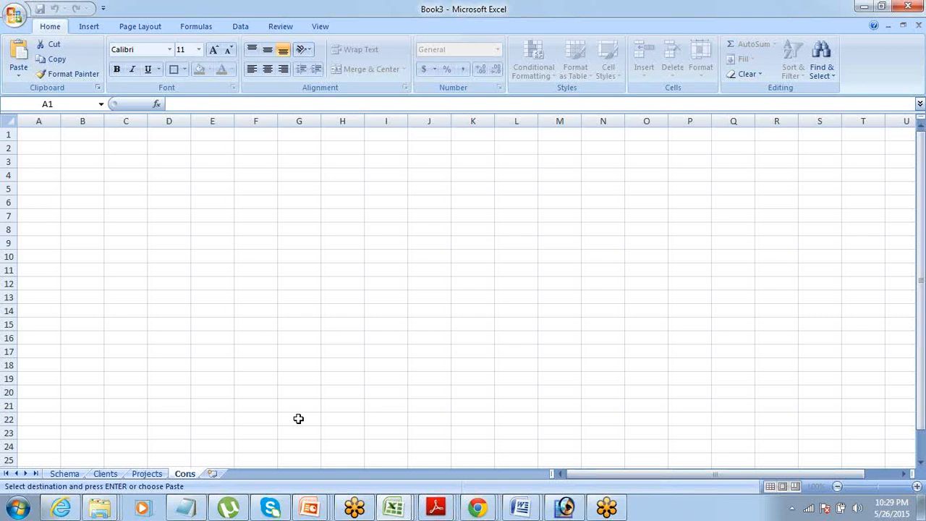
type("ultants")
key("Return")
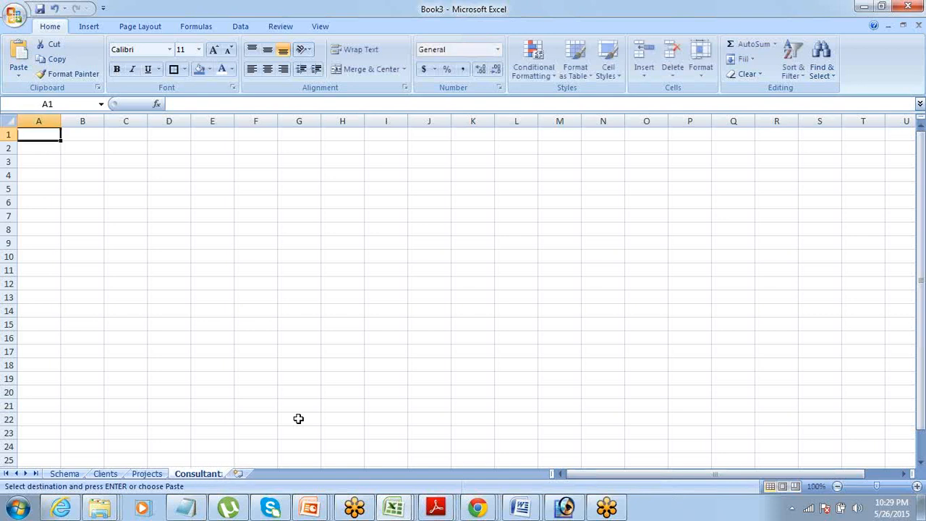
Paste the copied table at cell B2 of the Clients sheet and widen columns B and C to fit its text
left_click(105, 474)
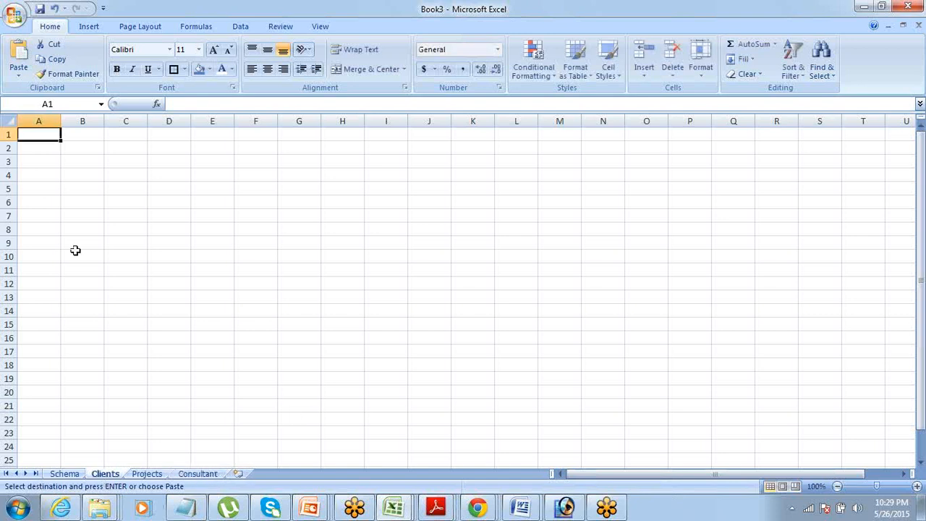
left_click(79, 149)
key("ctrl+v")
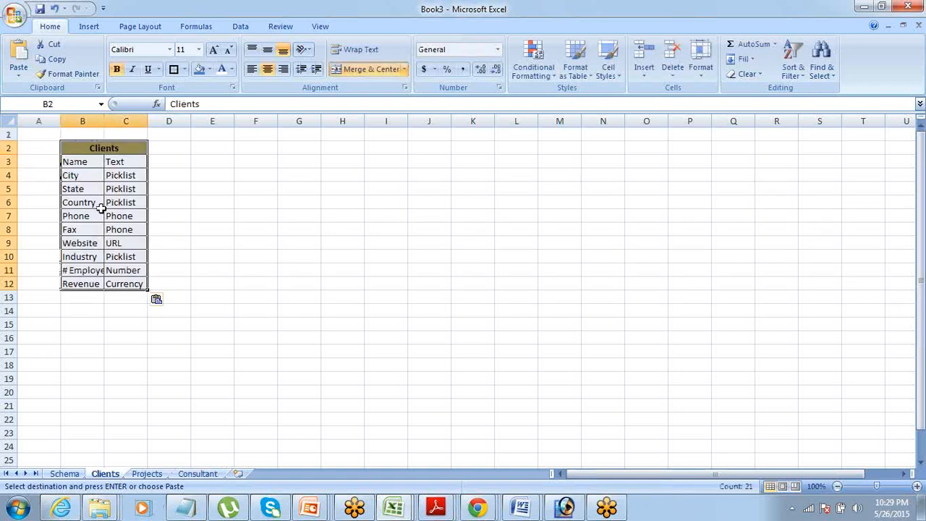
left_click_drag(104, 120, 220, 124)
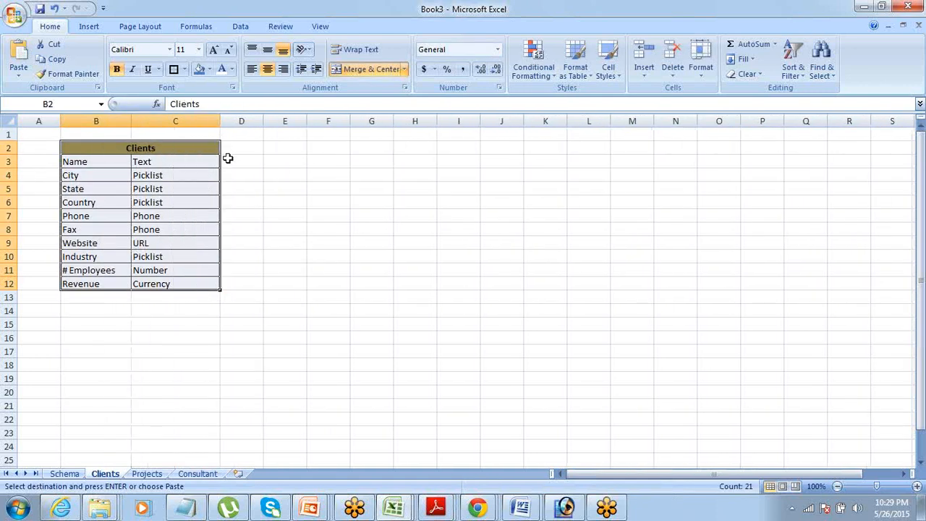
Insert an empty row above the Name row of the Clients table
left_click(207, 159)
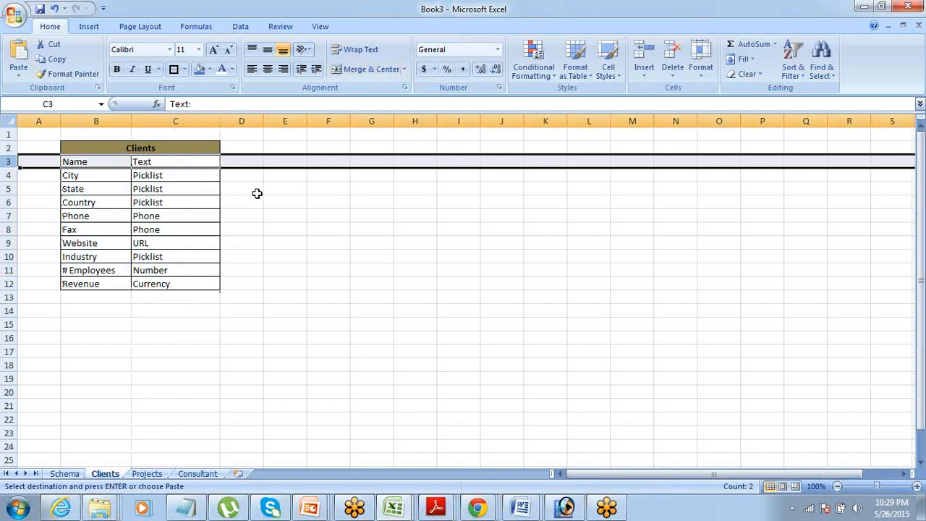
key("alt+i")
key("r")
key("Up")
key("Left")
key("Right")
key("Down")
key("Left")
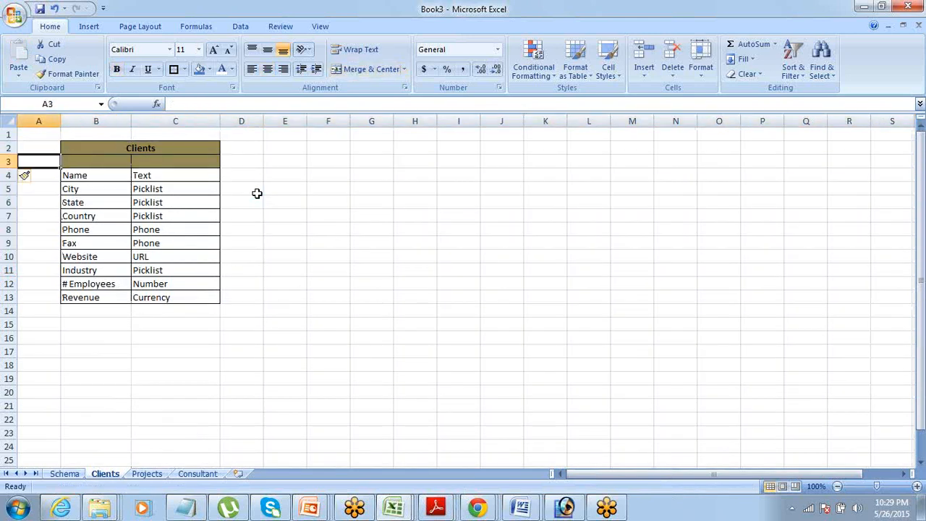
Fill cells B3 and C3 of the Clients table with a lighter tan theme color
key("Right")
key("shift+Right")
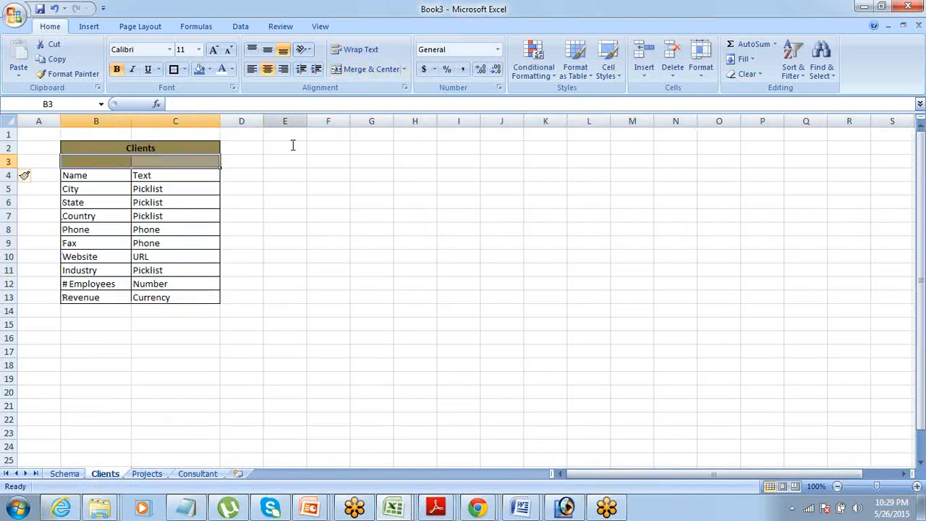
left_click(211, 70)
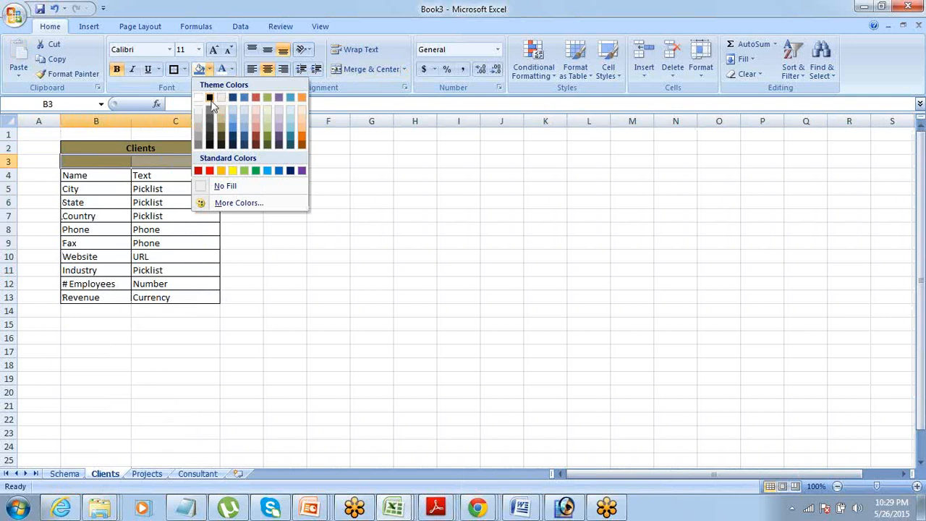
left_click(219, 117)
key("Left")
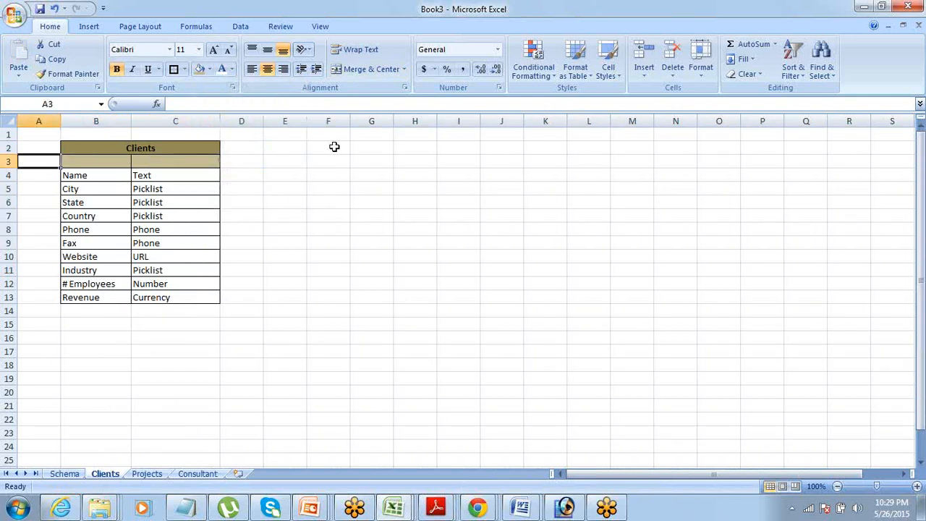
Enter the column headings "Field Name" in B3 and "Data Type" in C3
key("Right")
type("Field Name")
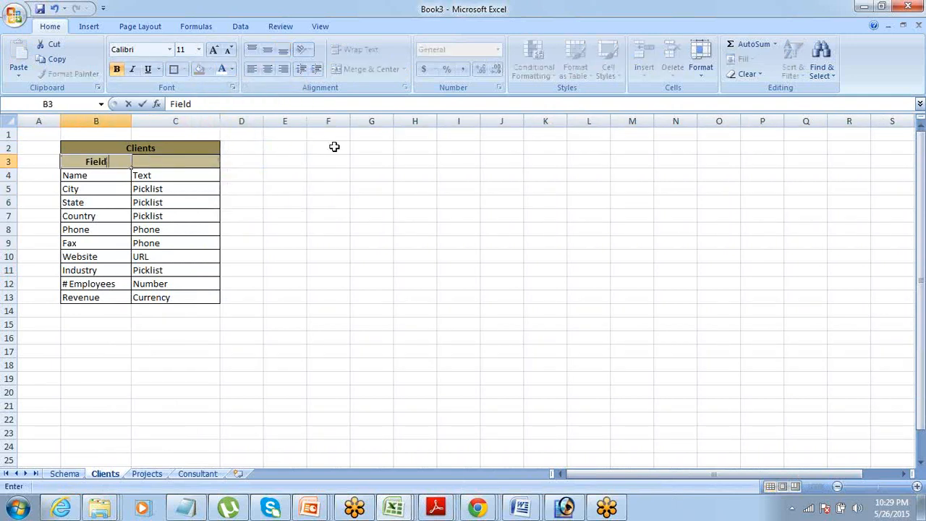
key("Tab")
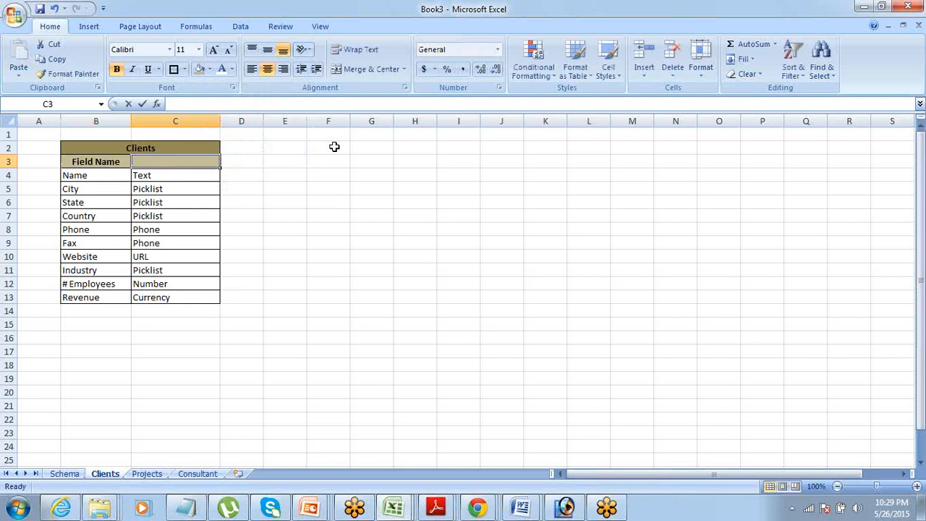
type("Data Type")
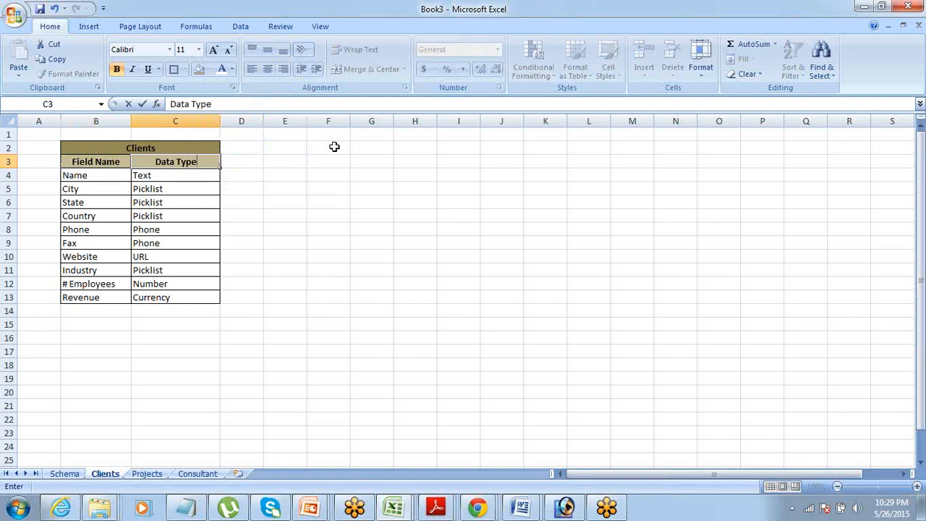
key("Left")
key("Right")
key("Right")
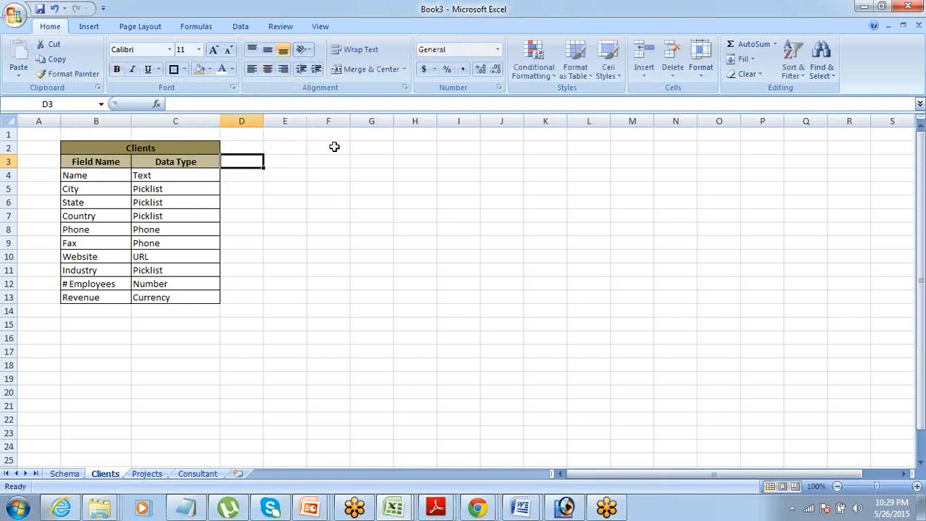
Enter the heading "Description" in D3 and widen column D so that it fits
type("Descri")
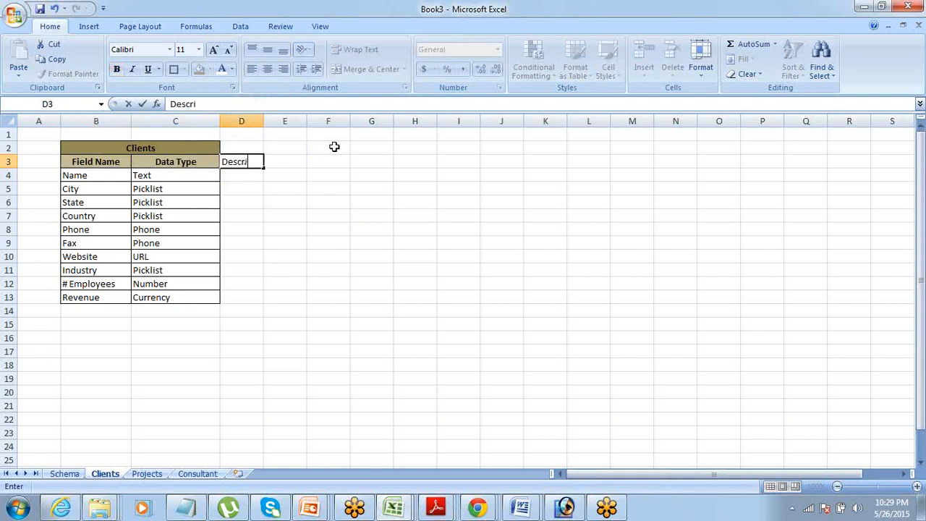
type("ption")
key("Right")
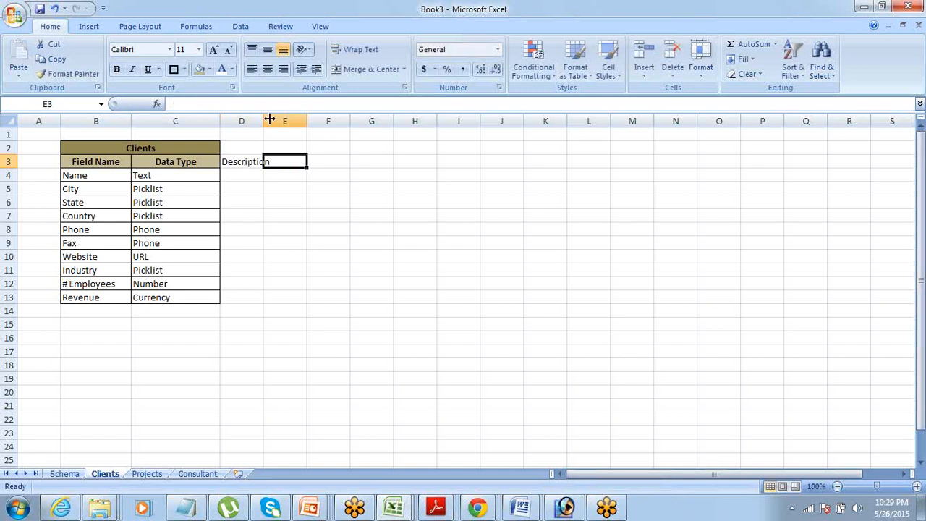
left_click_drag(261, 119, 302, 120)
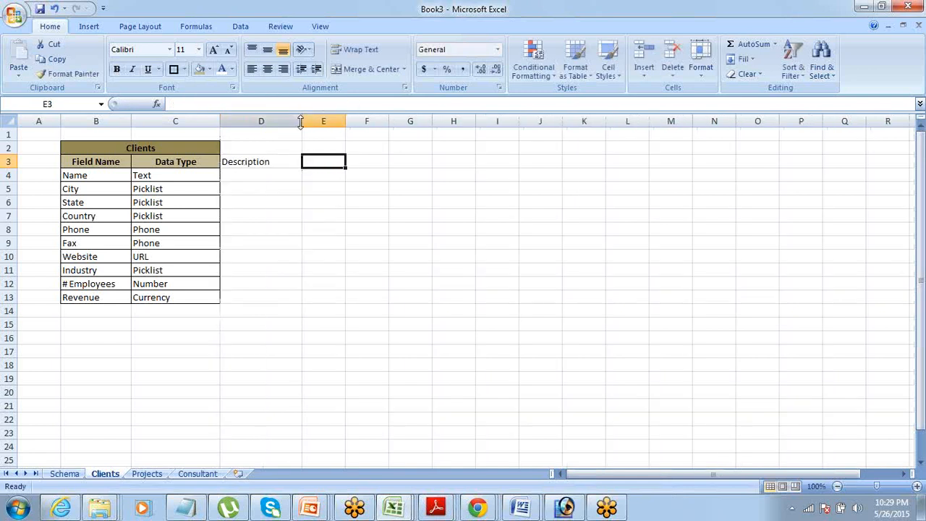
Set the Clients sheet's page orientation to Portrait from the print preview and return to the worksheet
left_click(14, 14)
mouse_move(45, 228)
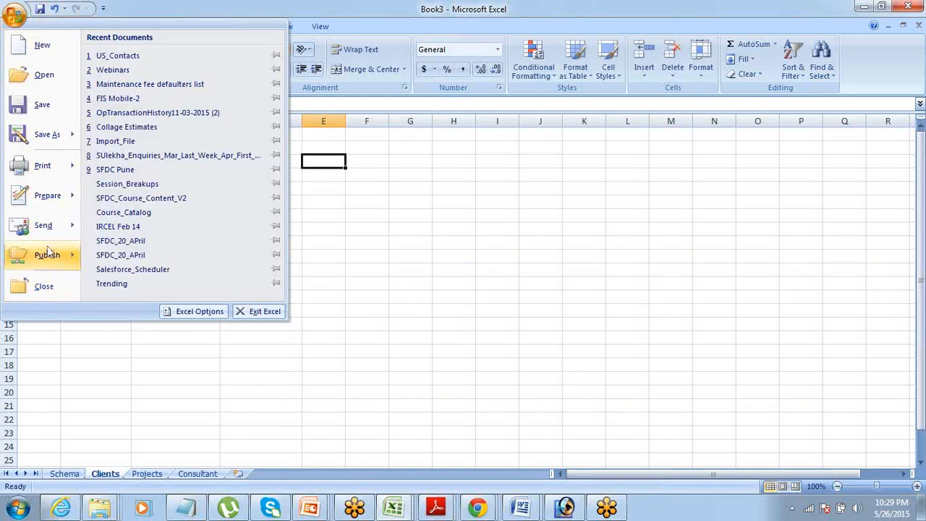
mouse_move(42, 162)
left_click(123, 134)
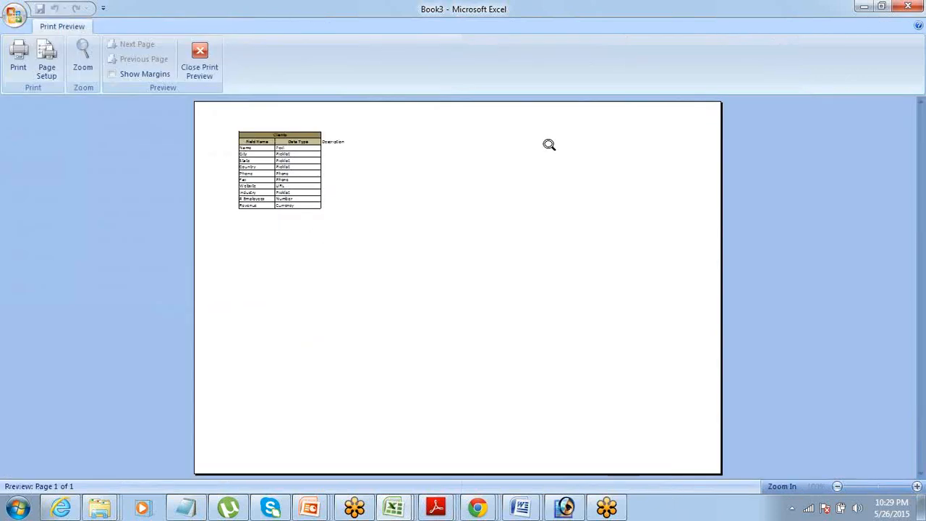
left_click(49, 81)
left_click(190, 133)
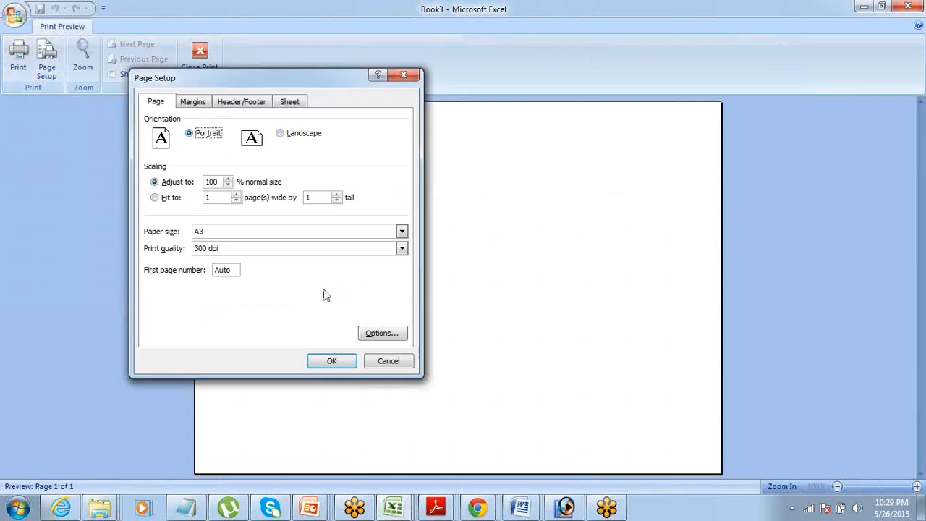
left_click(327, 360)
left_click(199, 64)
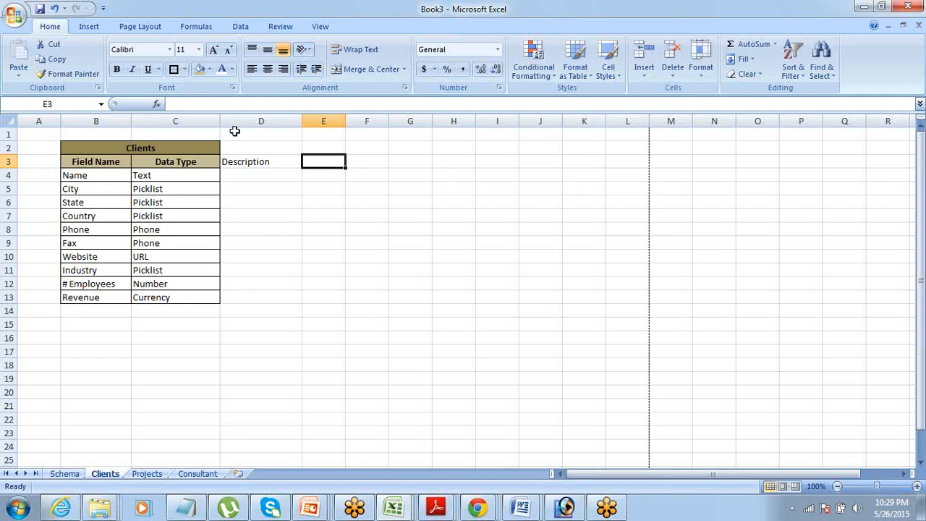
Widen column D to about one column short of the page break and make the Description heading bold
left_click_drag(301, 123, 603, 130)
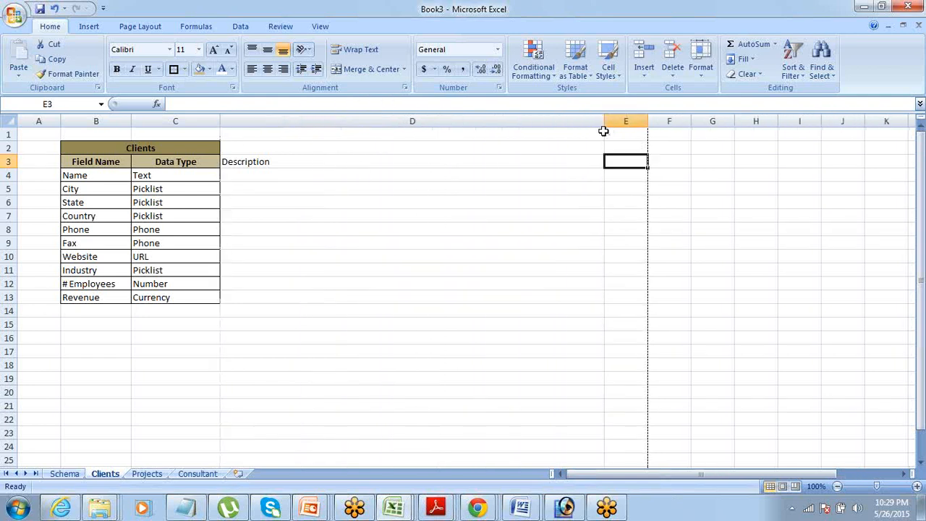
left_click(244, 158)
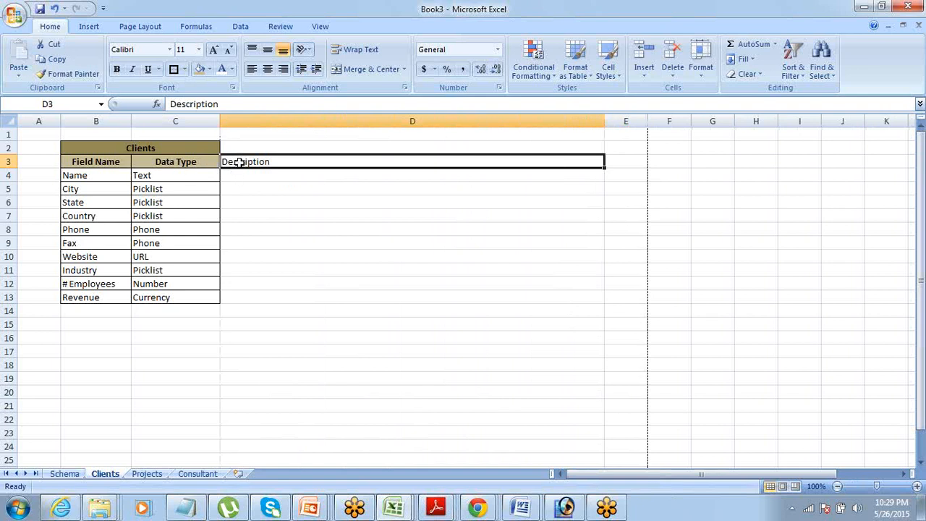
key("ctrl+b")
key("Down")
Merge and center the Clients title across cells B2 to D2
key("Up")
key("Up")
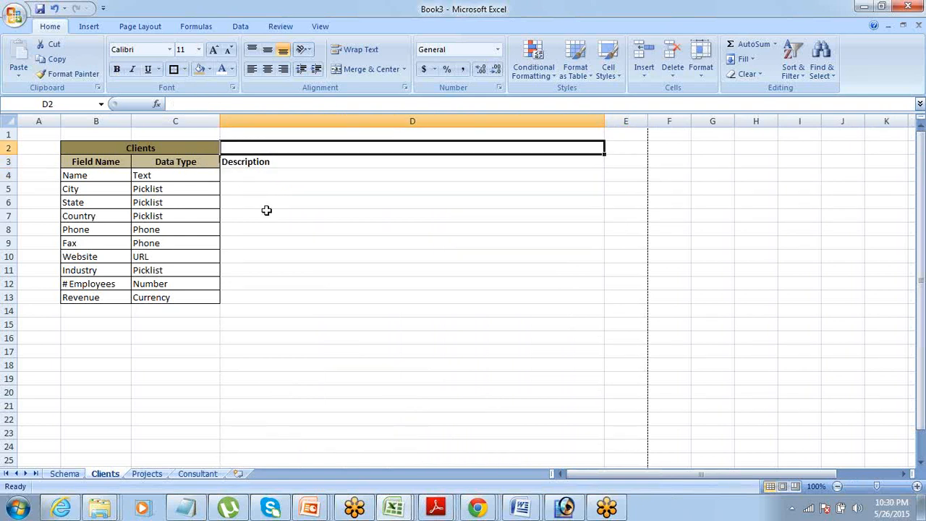
key("Left")
key("Left")
key("Right")
key("shift+Right")
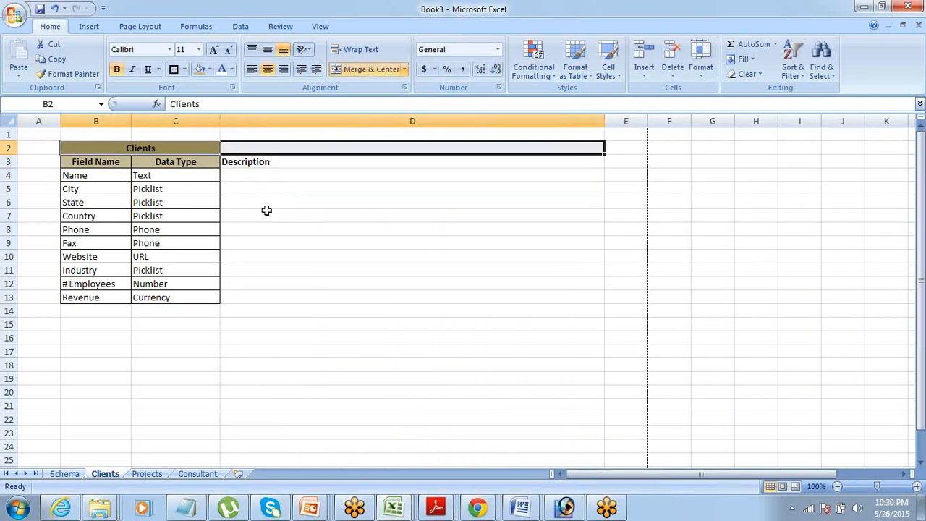
left_click(357, 71)
left_click(357, 71)
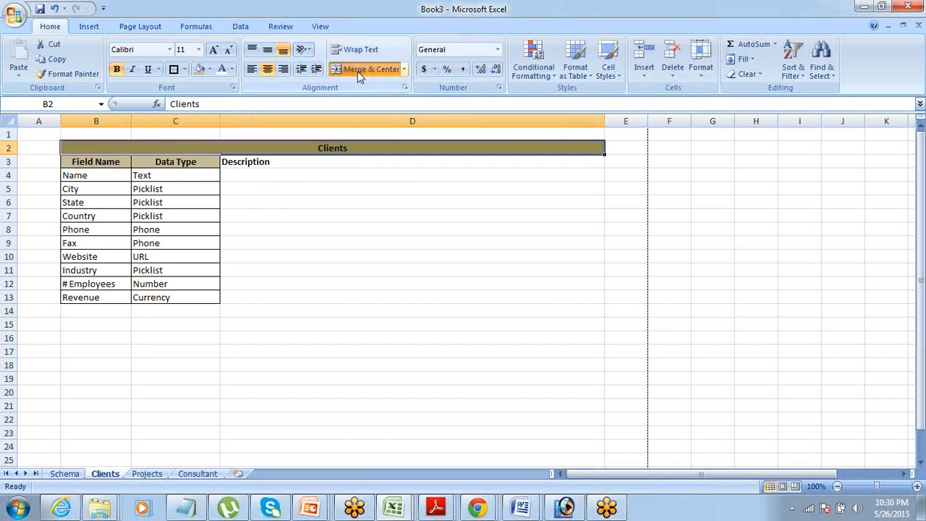
Enter "Max Length - 30;" as the description of the Name field in D4
key("Down")
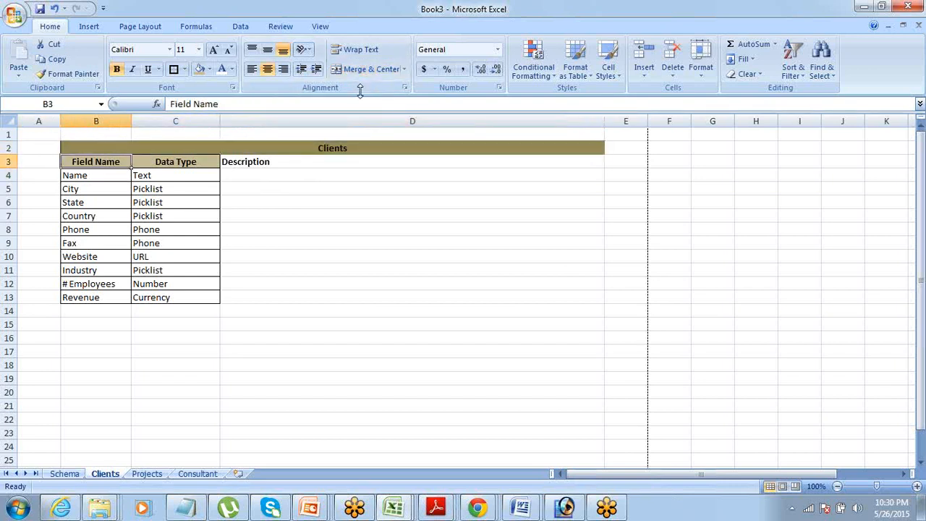
key("Right")
key("Right")
key("Down")
key("Down")
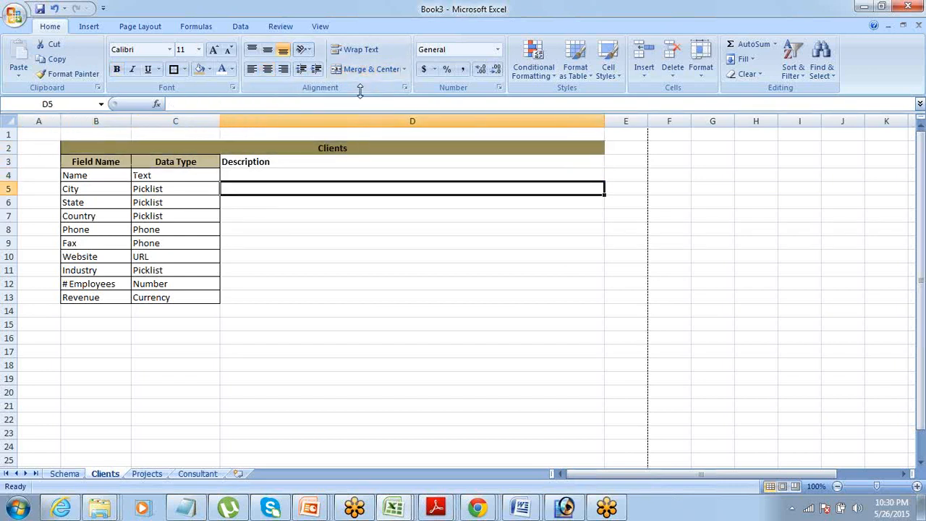
key("Up")
key("Left")
key("Left")
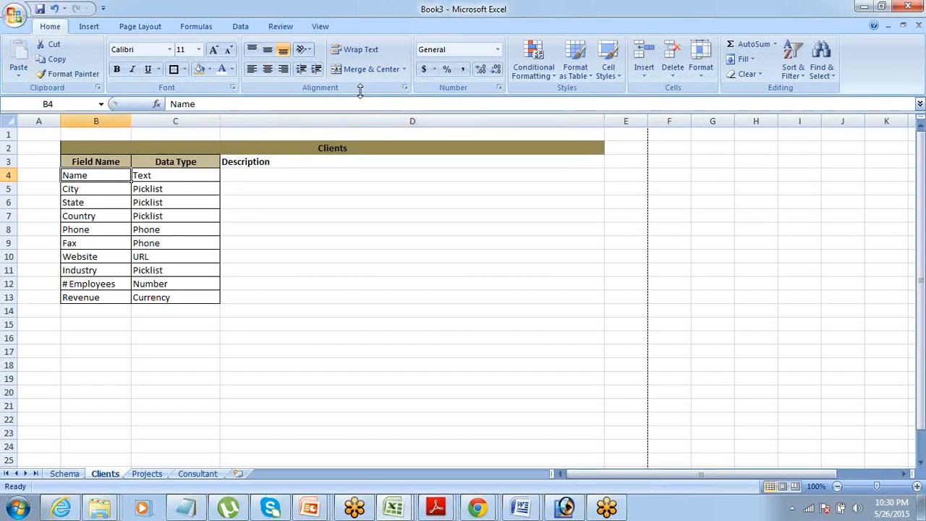
key("Right")
key("Right")
type("Max Len")
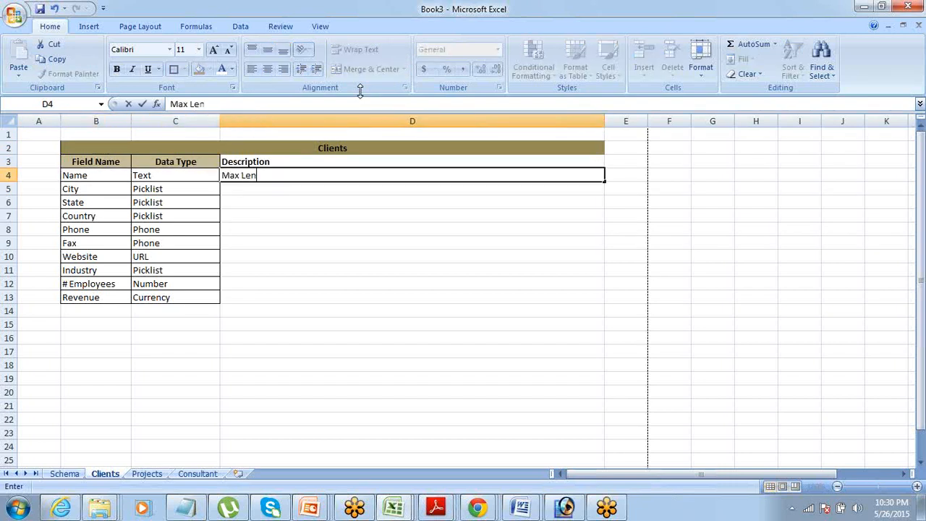
type("gth - 30")
key("Return")
key("Down")
key("Down")
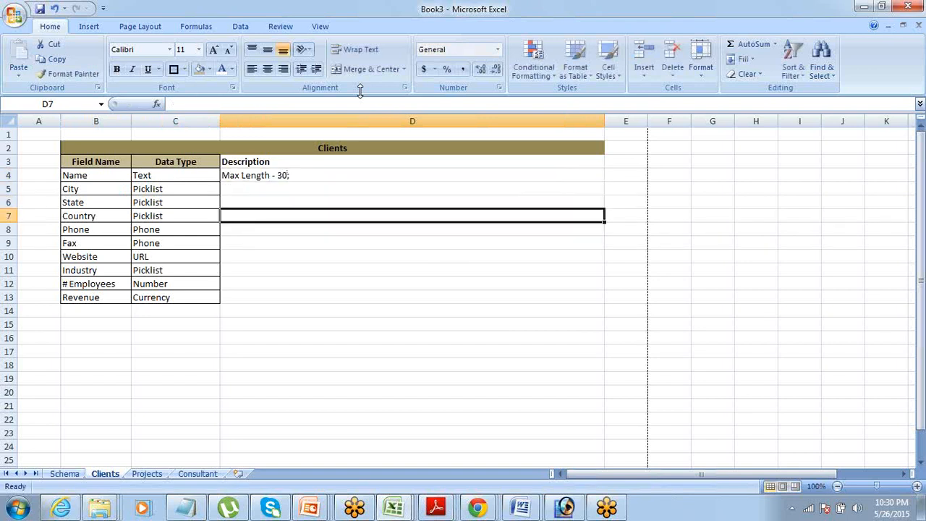
key("Down")
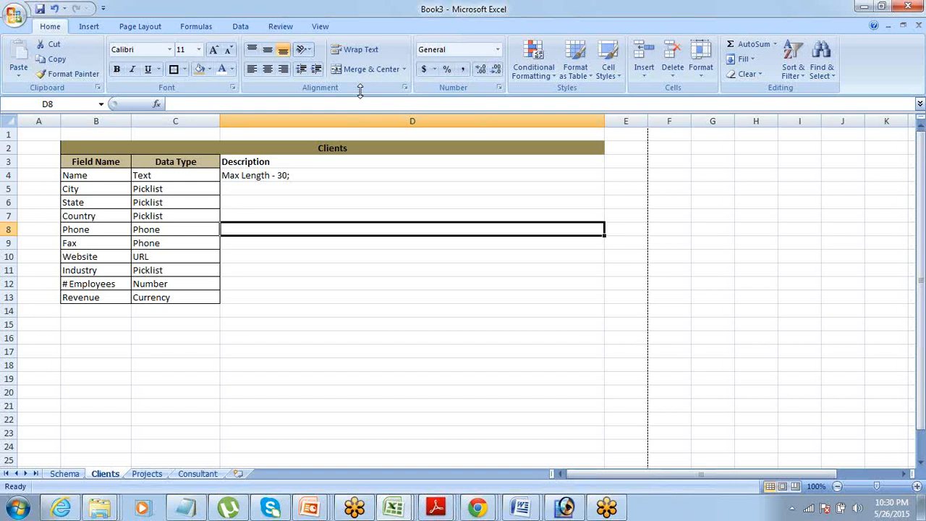
key("Down")
key("Down")
key("Down")
key("Up")
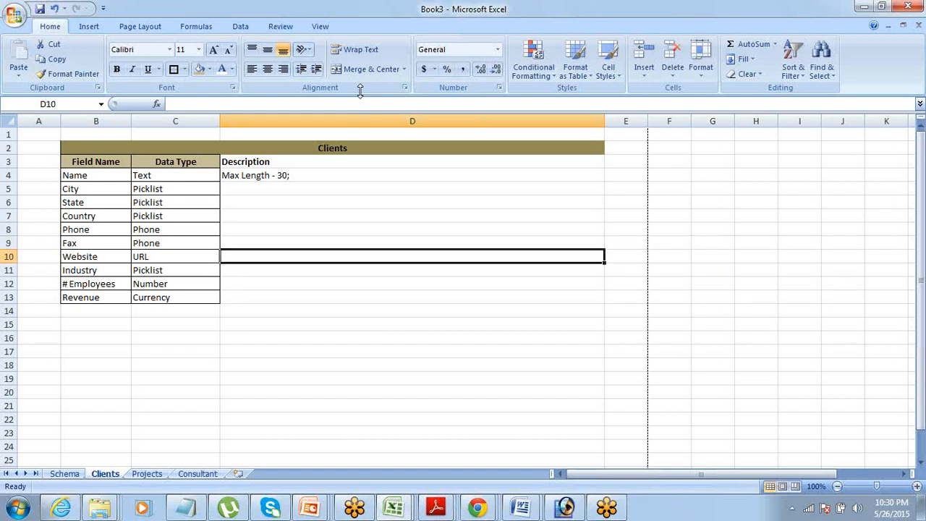
key("Down")
key("Down")
key("Down")
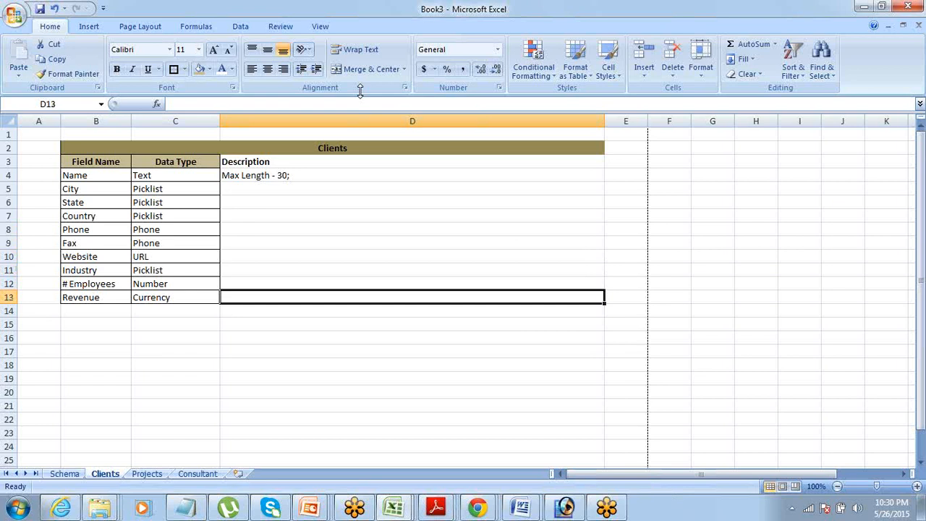
key("Up")
key("Up")
key("Up")
key("Up")
key("Up")
key("Up")
key("Up")
key("Up")
key("Up")
key("Up")
key("Up")
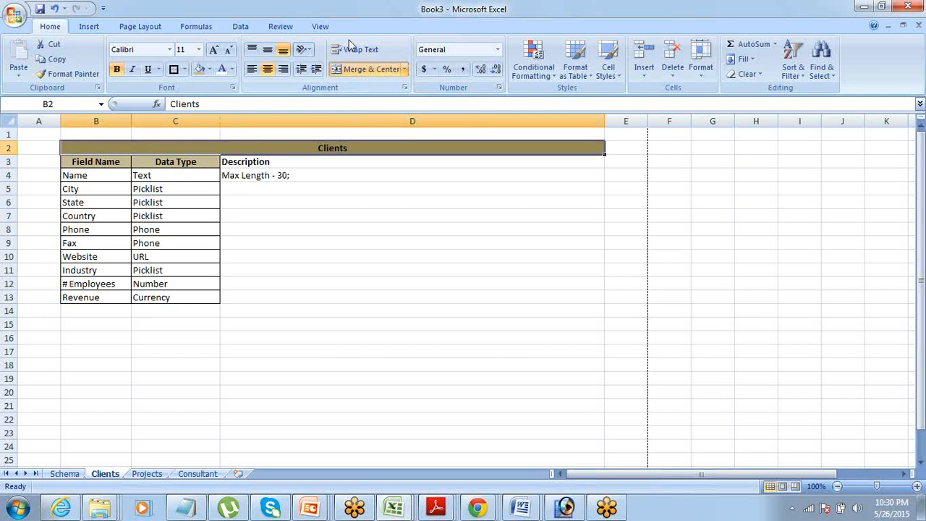
Turn off the gridlines on the Clients sheet
left_click(319, 27)
left_click(76, 335)
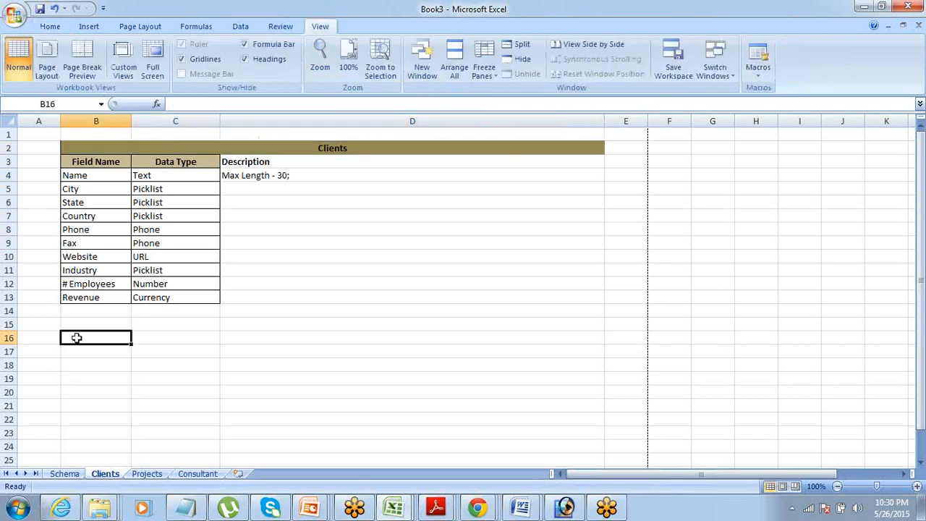
key("Up")
key("Down")
key("shift+Right")
key("shift+Right")
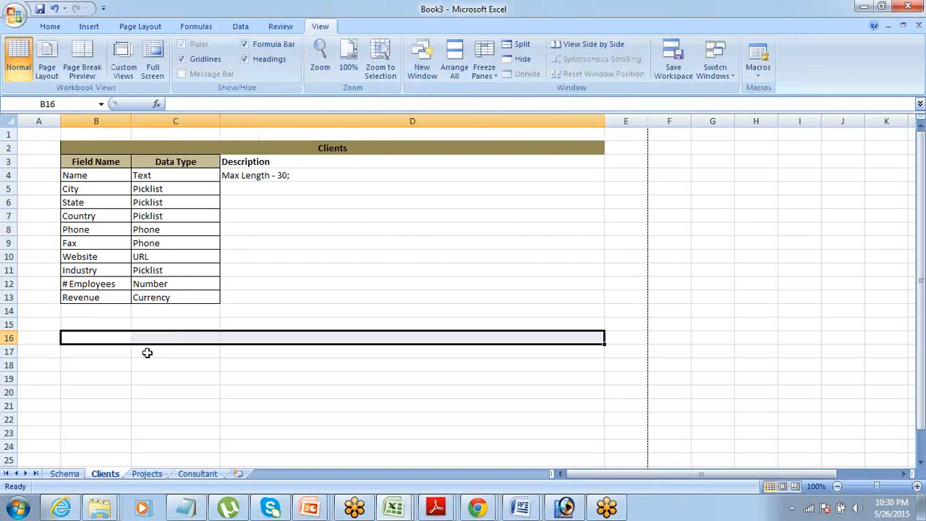
key("Down")
key("Down")
key("Down")
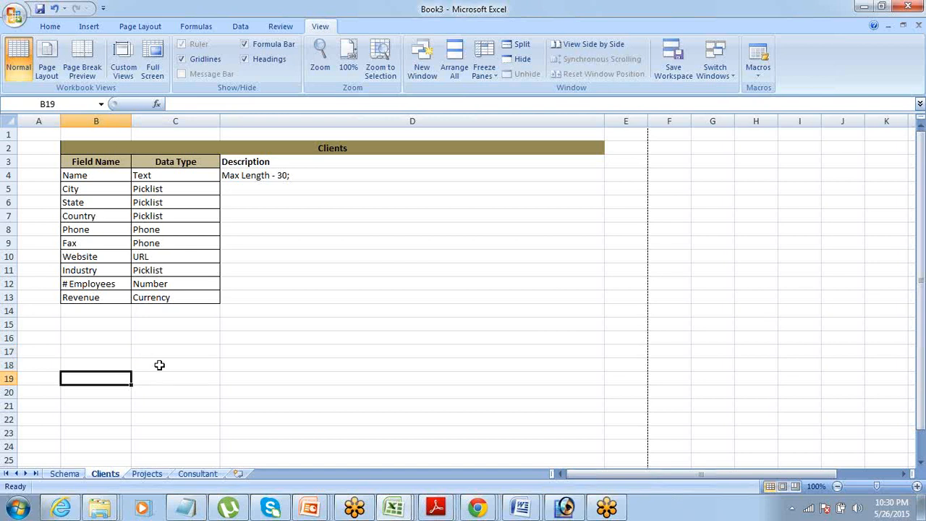
left_click(182, 59)
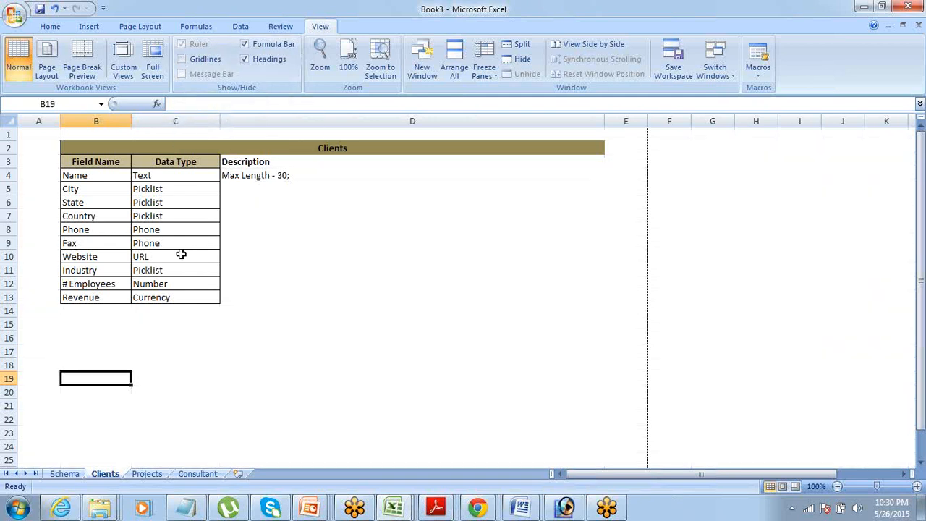
Look over the Clients sheet's layout and go through the Projects and Consultant sheets, ending on cell B22 of the Schema sheet
scroll(229, 161, "down", 3)
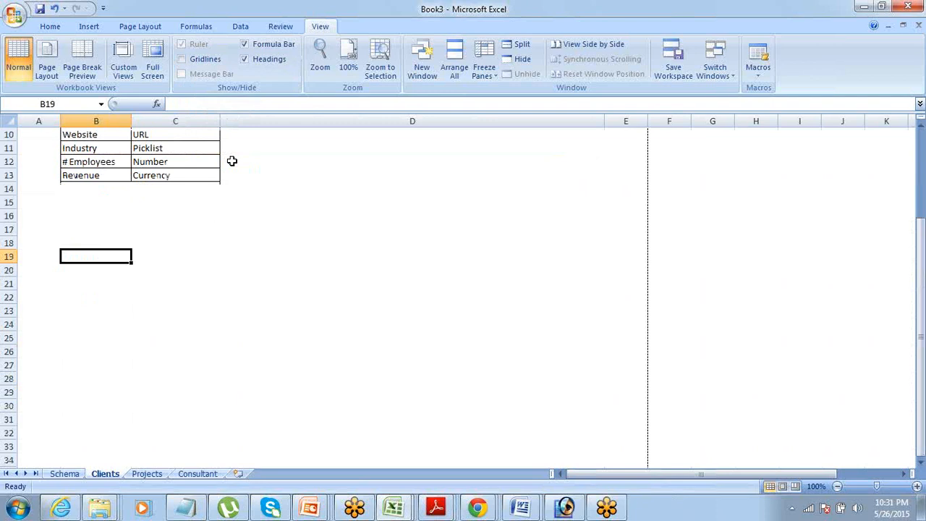
scroll(228, 162, "up", 3)
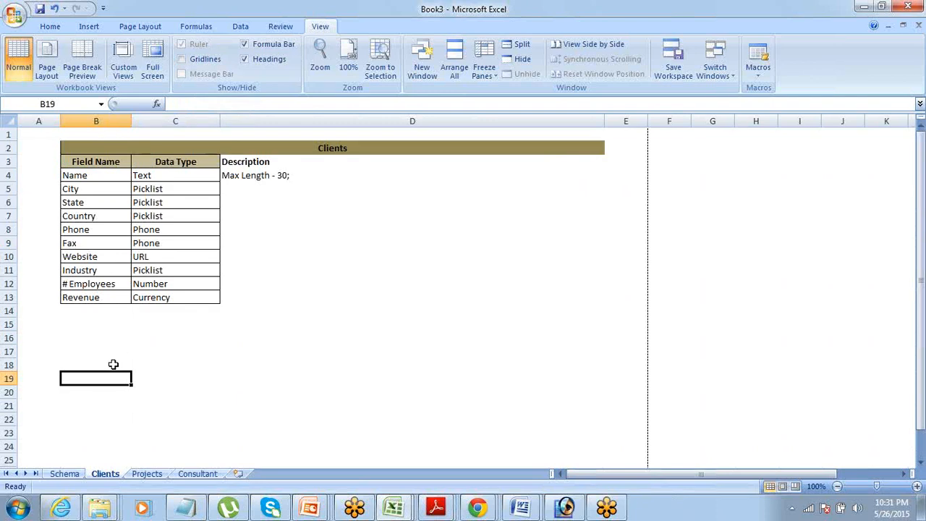
left_click(51, 476)
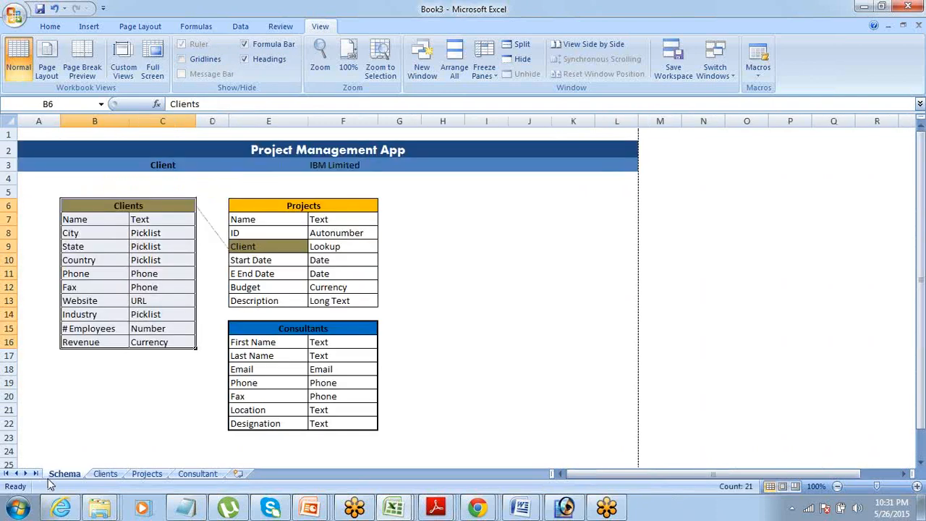
left_click(106, 474)
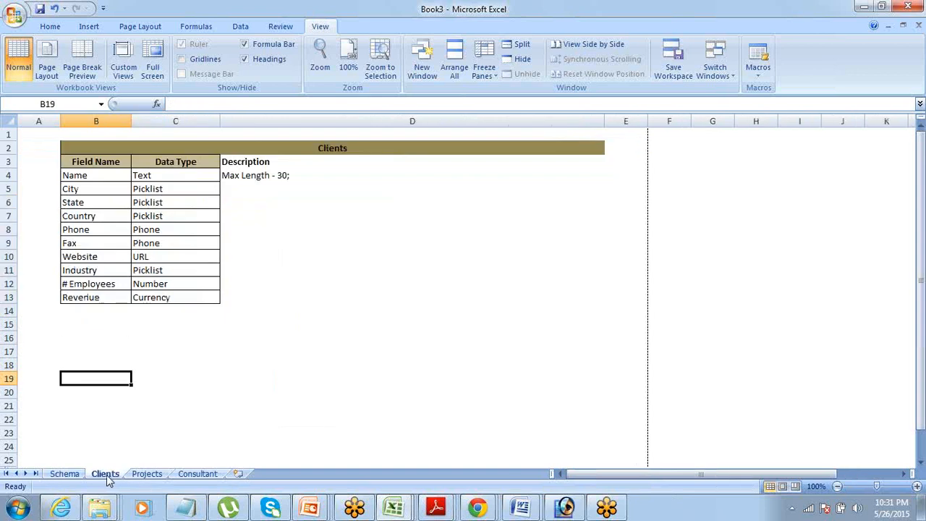
left_click(147, 476)
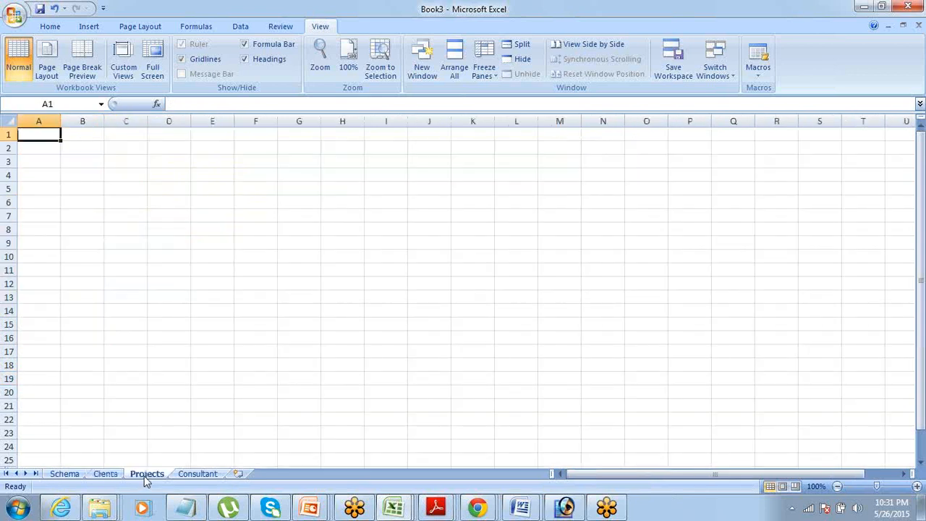
left_click(197, 474)
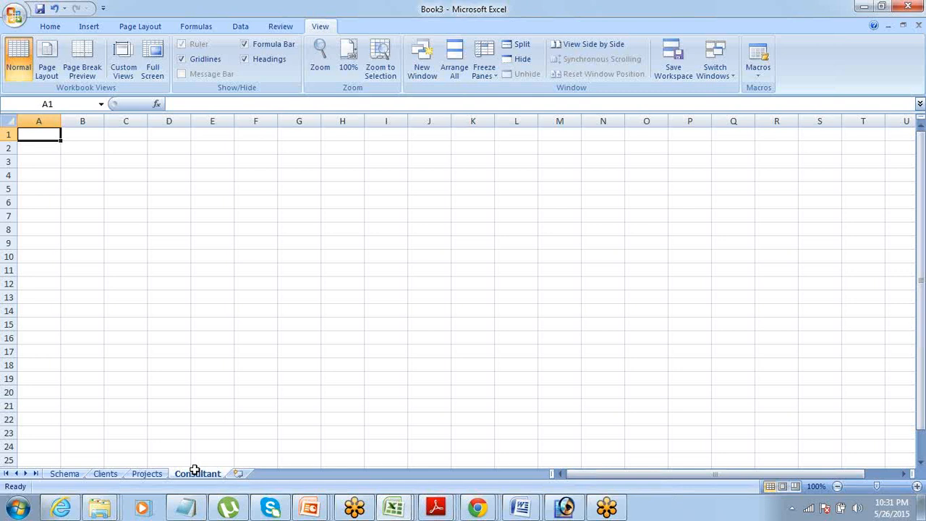
left_click(63, 473)
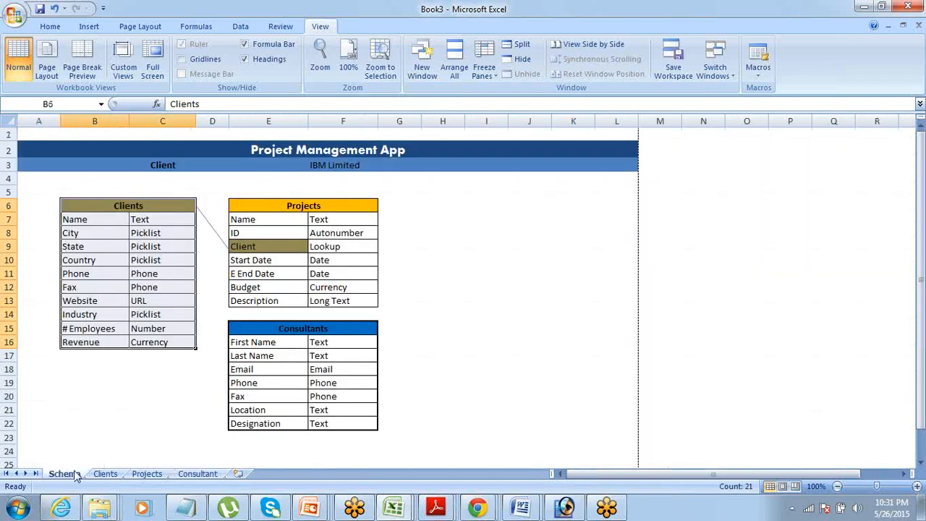
left_click(116, 424)
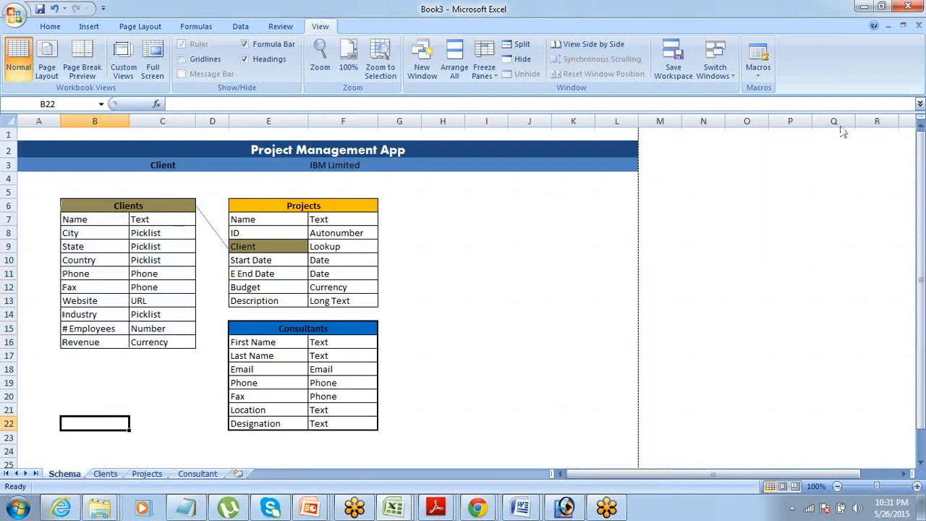
left_click(864, 124)
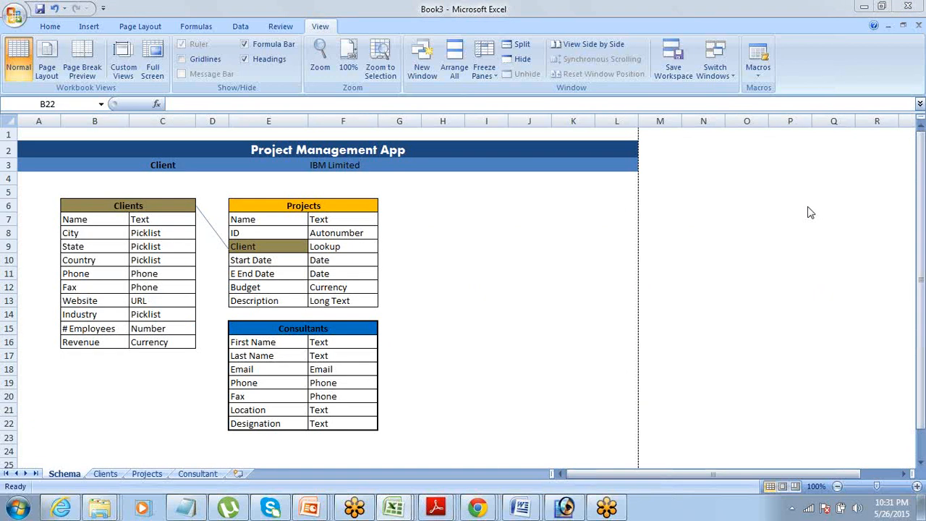